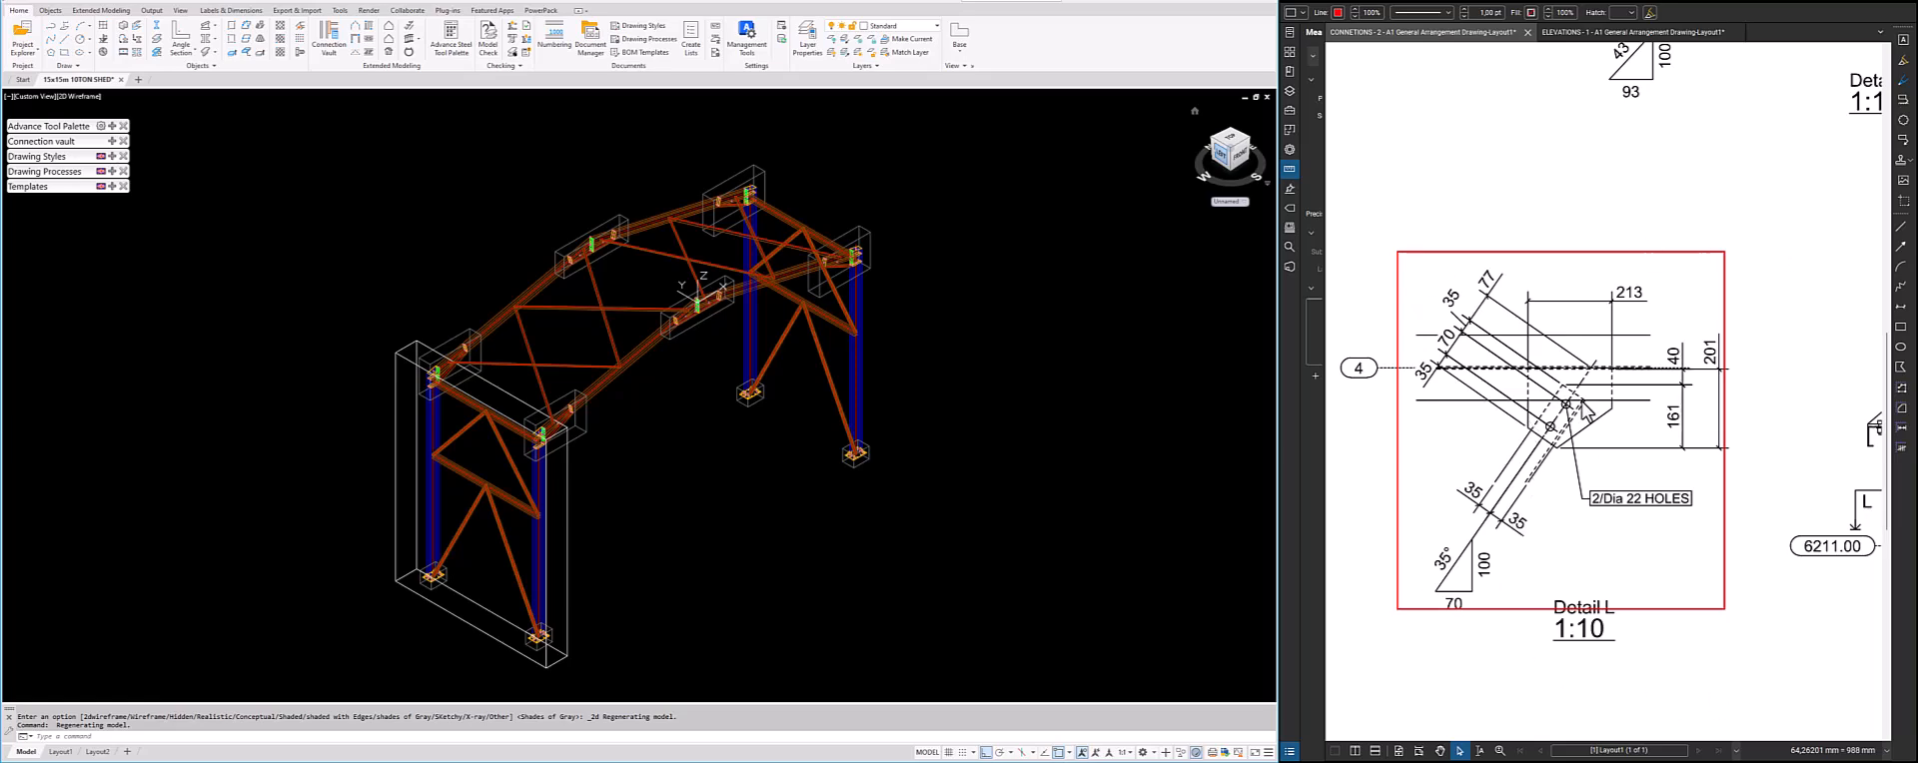
# Examine gusset plate Details L, K and J in the connections drawing
pyautogui.scroll(-5, 1768, 540)
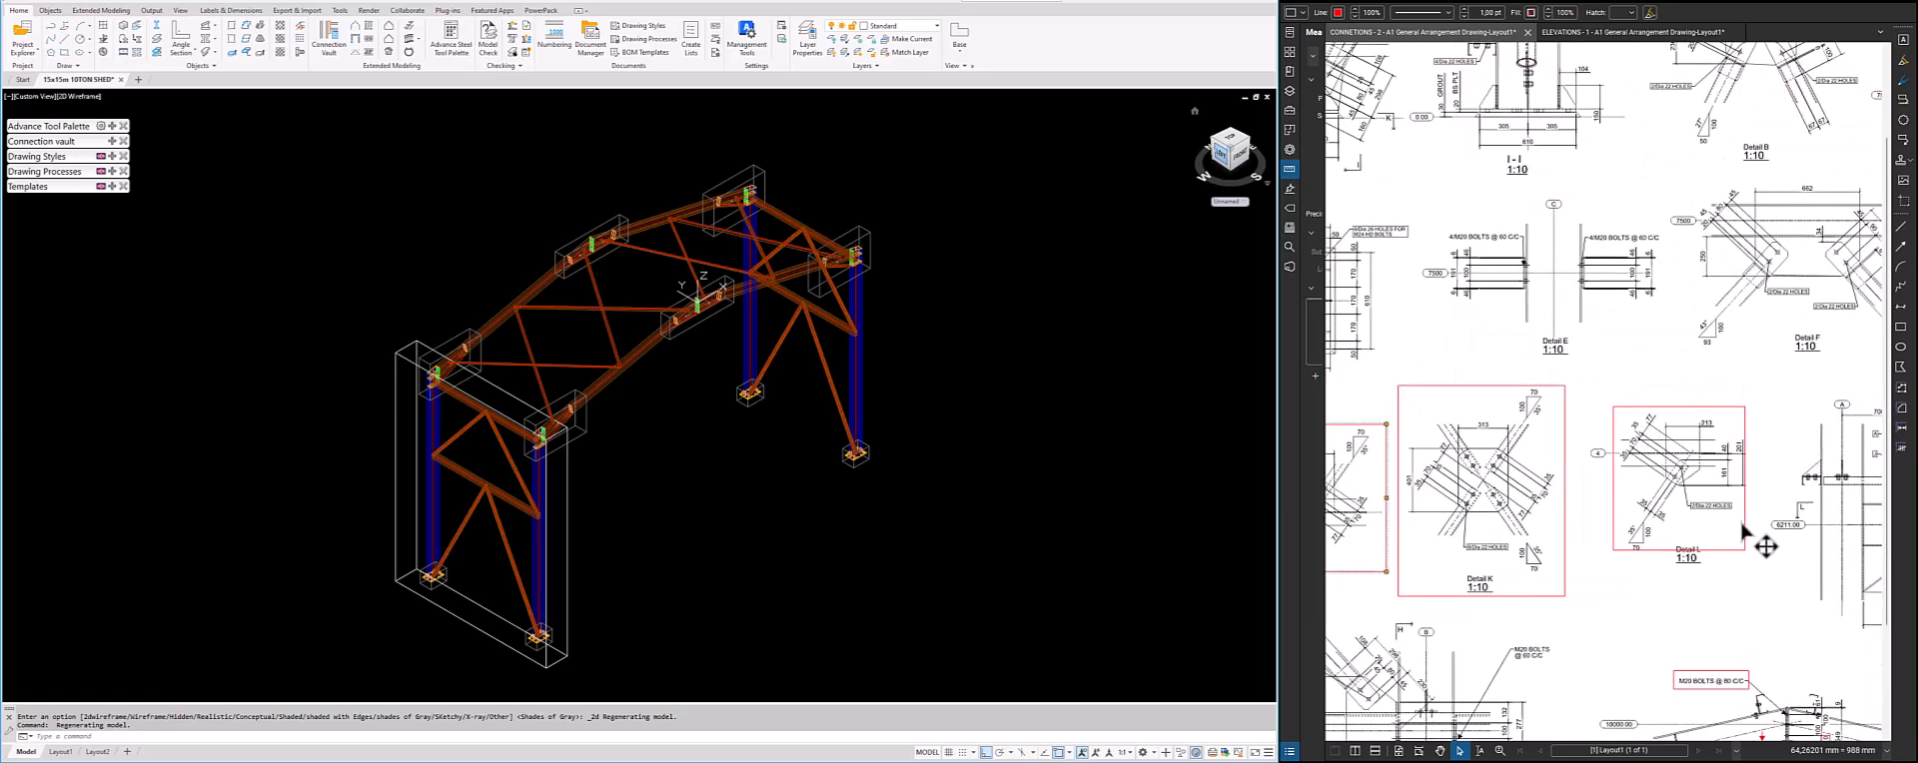
pyautogui.scroll(4, 1692, 537)
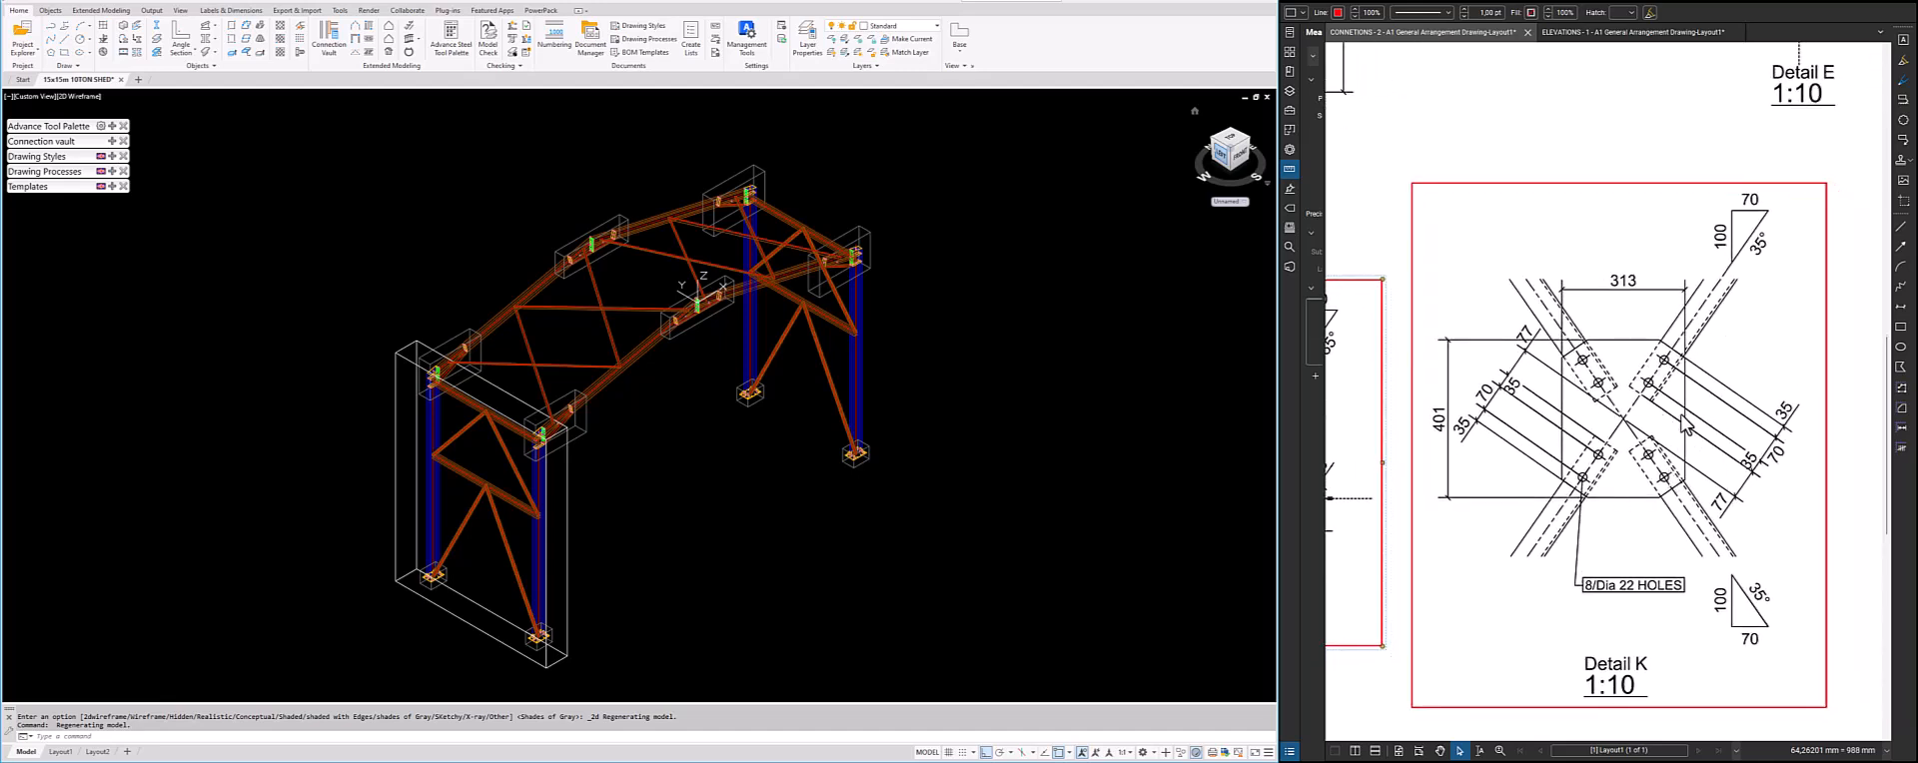
pyautogui.scroll(-3, 1757, 442)
pyautogui.scroll(3, 1501, 484)
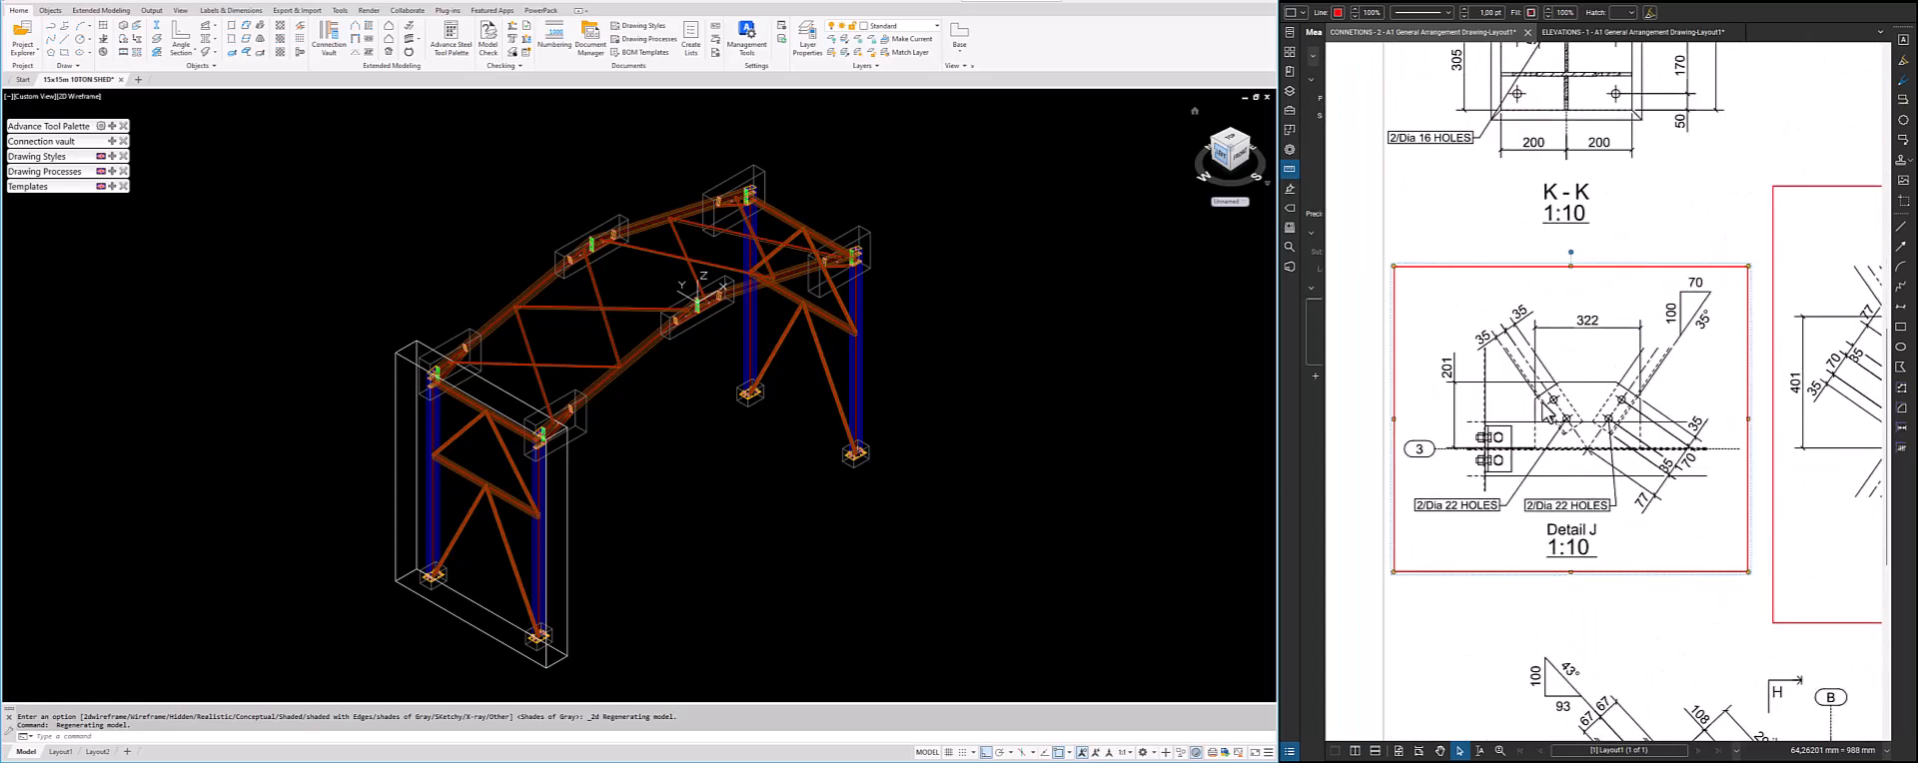
pyautogui.scroll(2, 1520, 334)
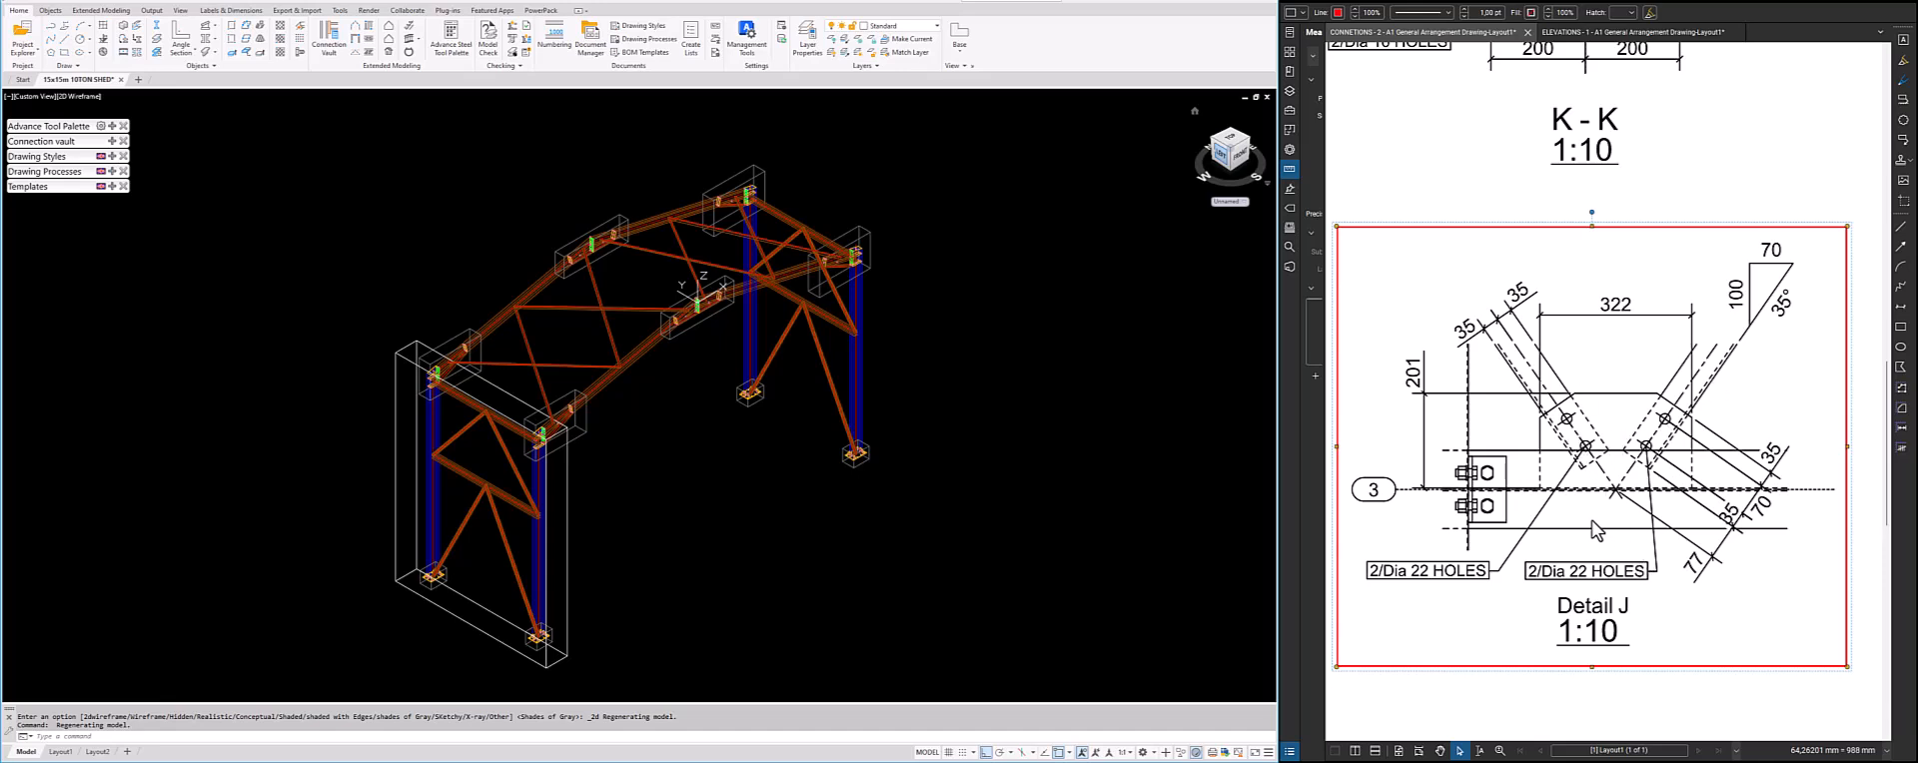
# Display the 3D shed model in the Realistic visual style
pyautogui.scroll(5, 605, 268)
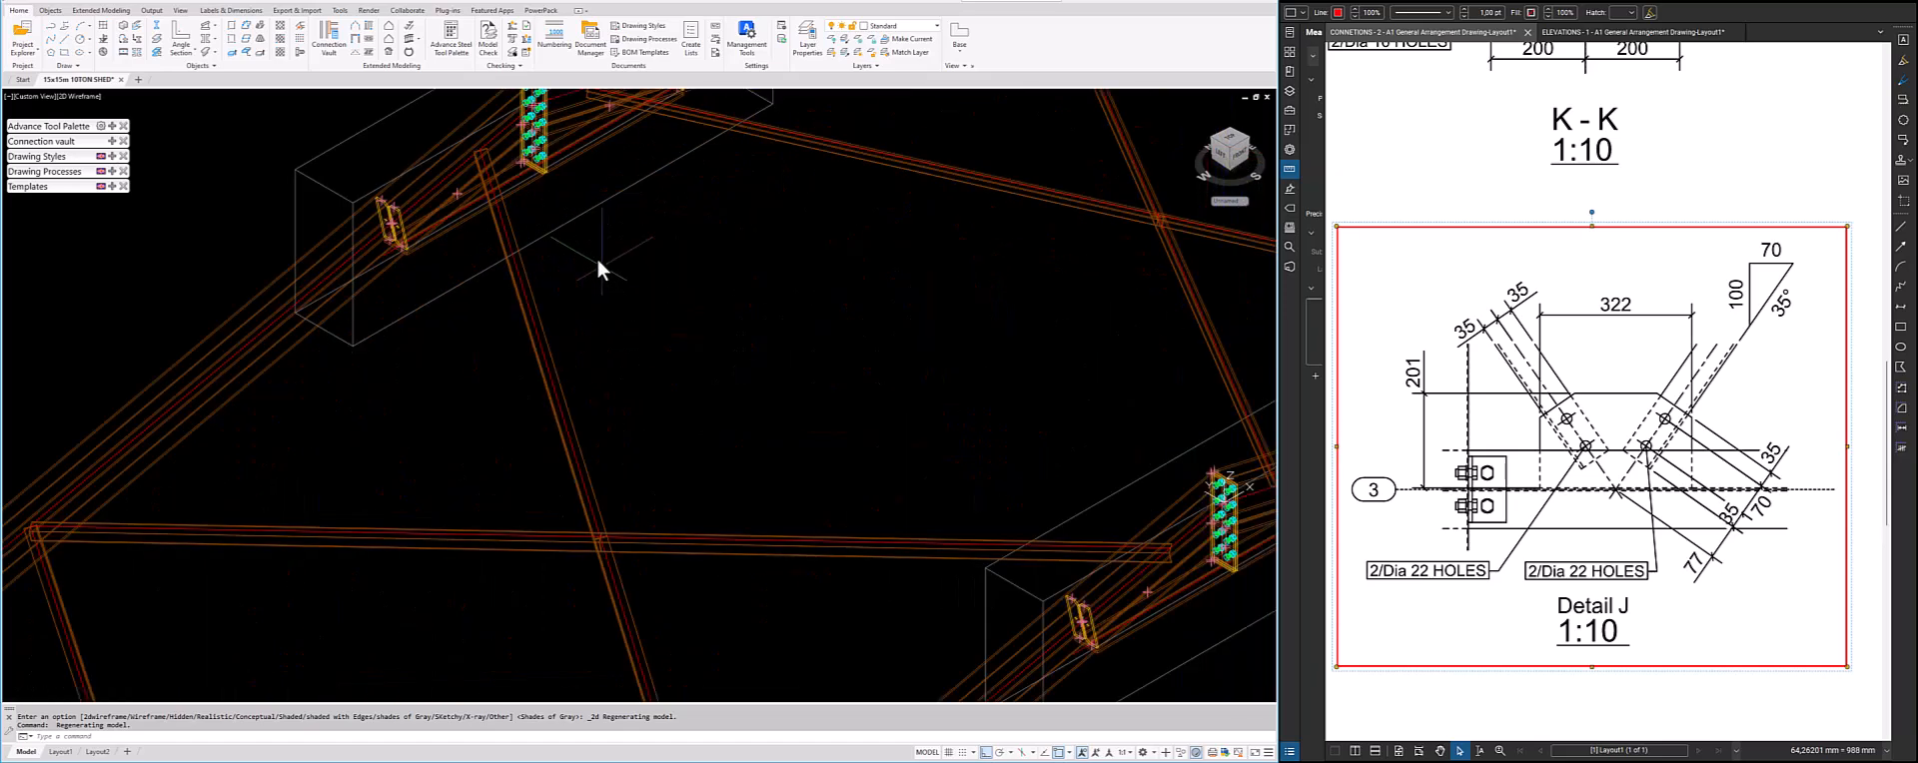
pyautogui.scroll(-3, 596, 255)
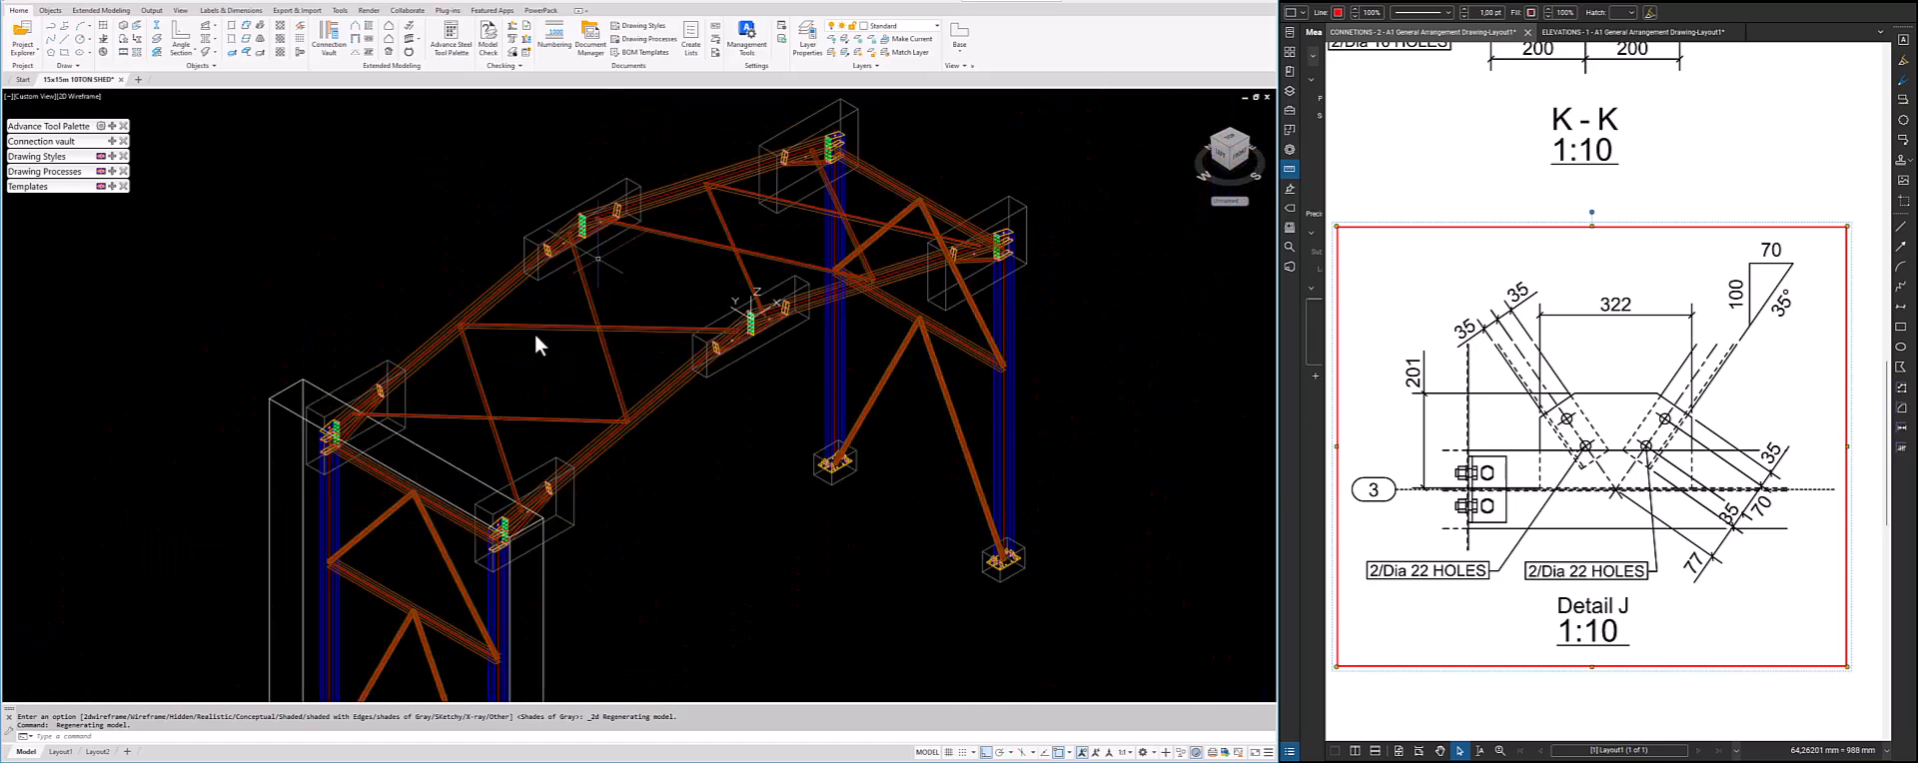
pyautogui.click(84, 98)
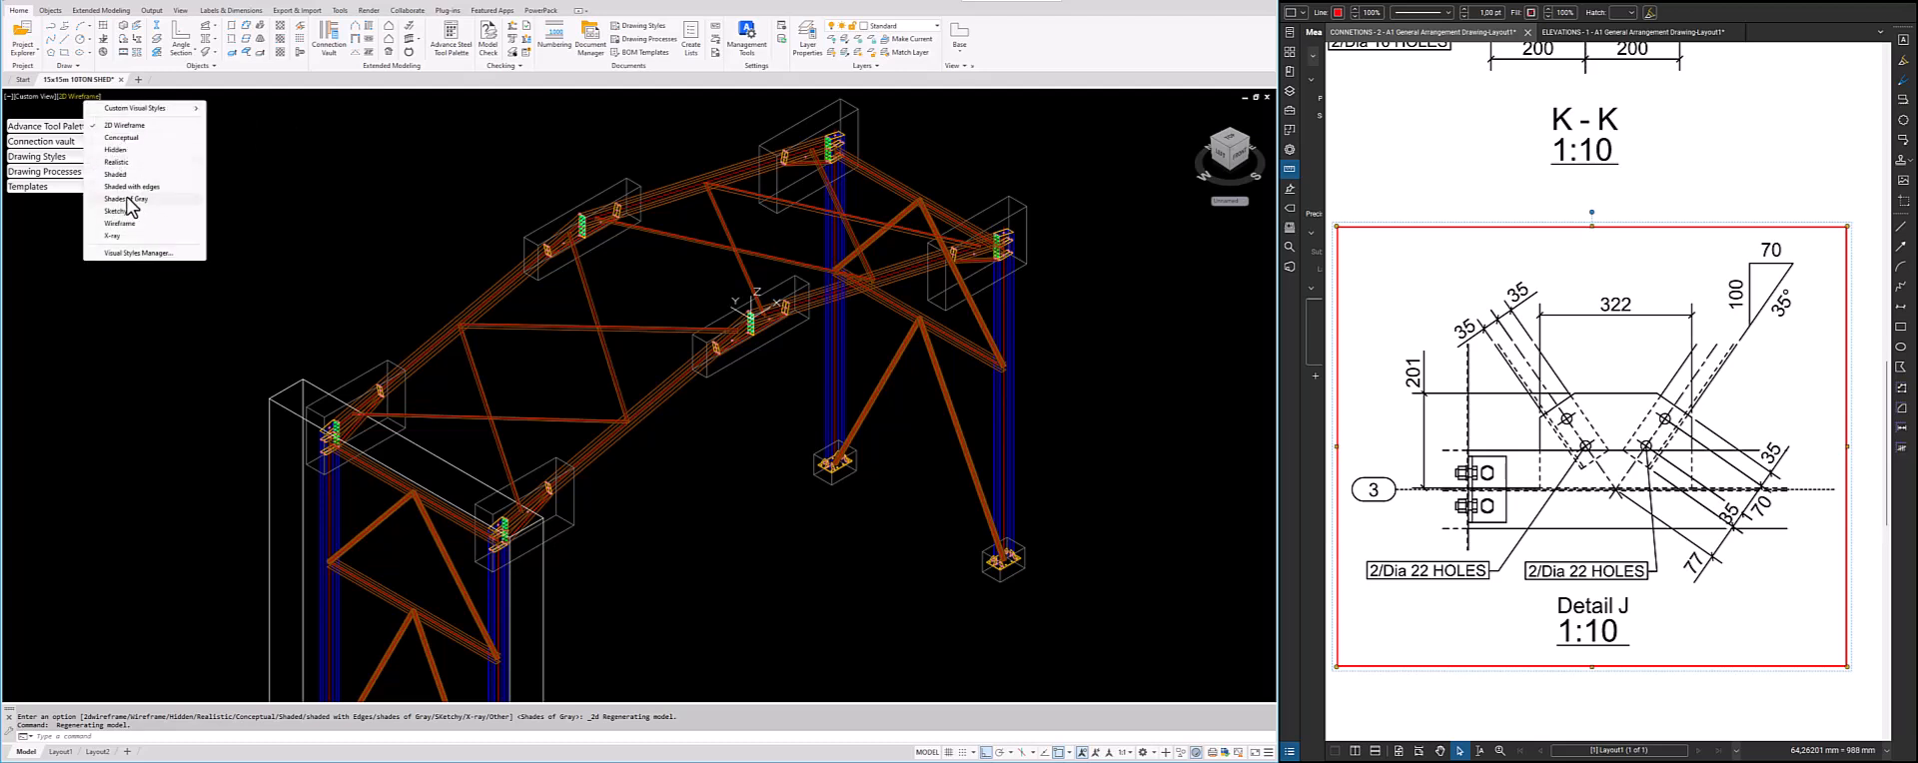
pyautogui.click(122, 162)
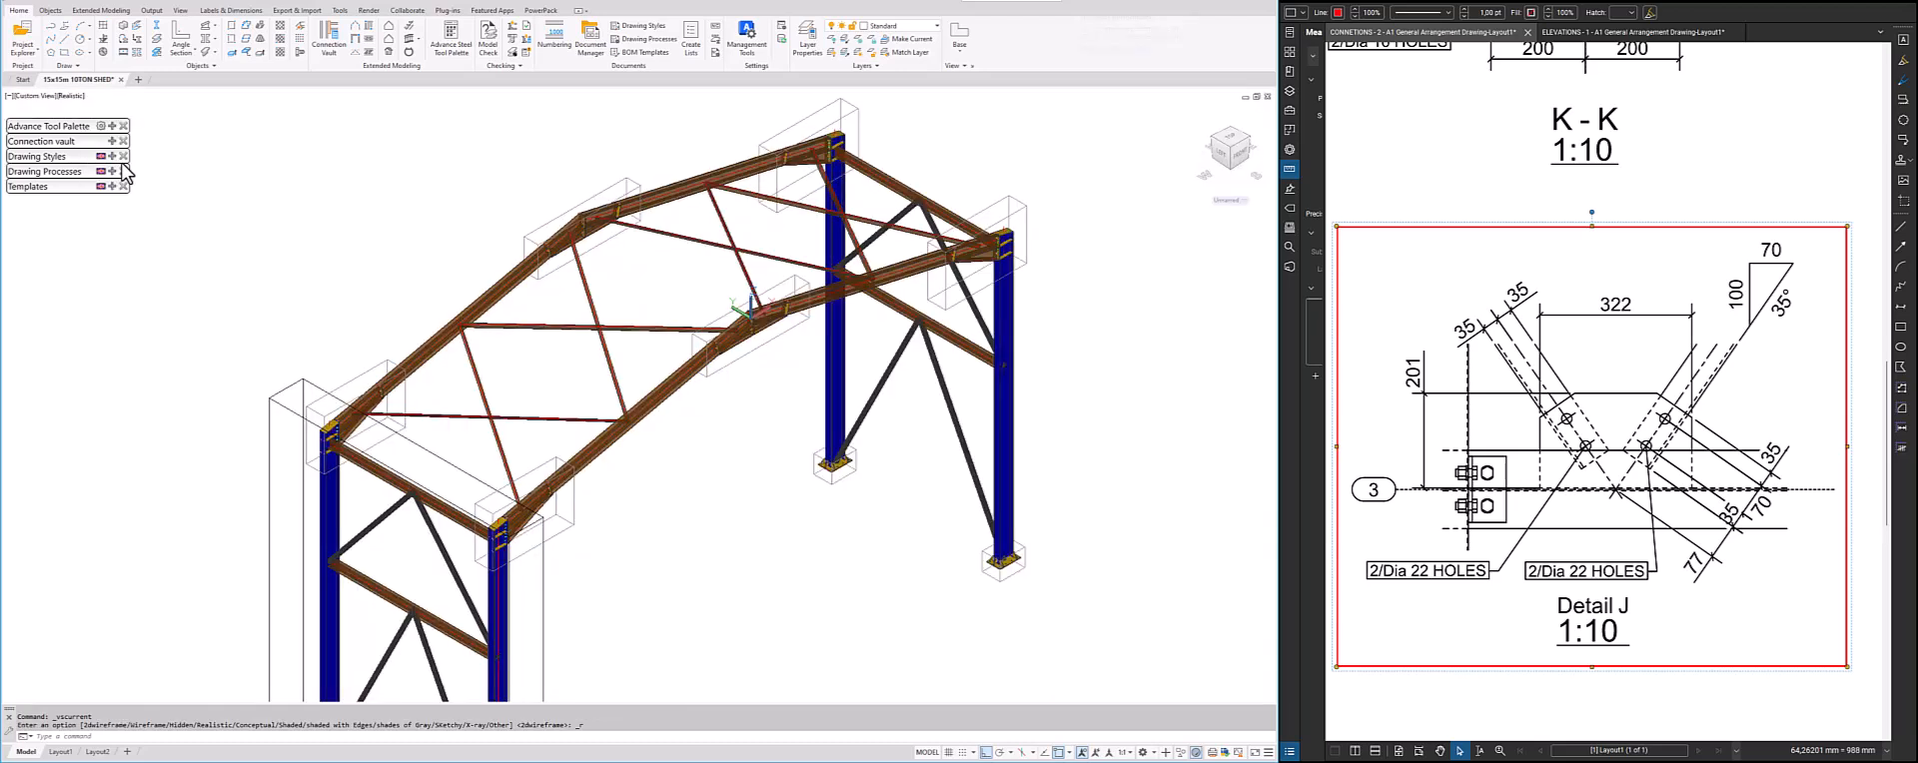
pyautogui.scroll(5, 521, 205)
pyautogui.scroll(-5, 549, 172)
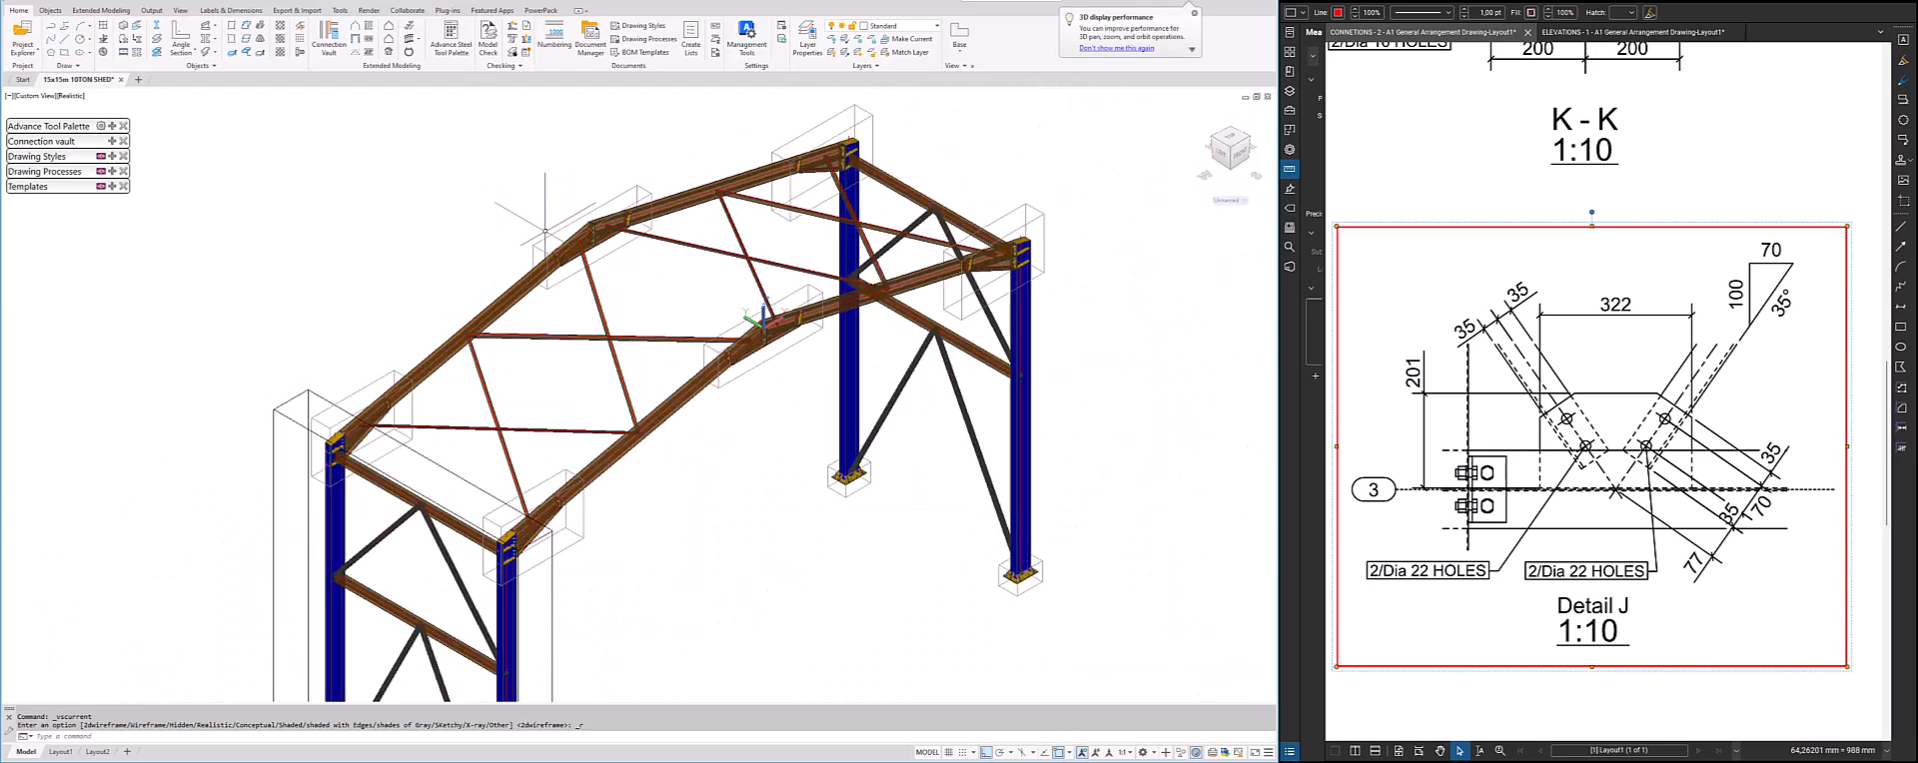
# Examine Detail L in the connections drawing as the reference for the single-diagonal gusset plate
pyautogui.scroll(-3, 1644, 481)
pyautogui.moveTo(1726, 482)
pyautogui.mouseDown(button='middle')
pyautogui.moveTo(1170, 531)
pyautogui.moveTo(1040, 522)
pyautogui.mouseUp(button='middle')
pyautogui.scroll(3, 1508, 510)
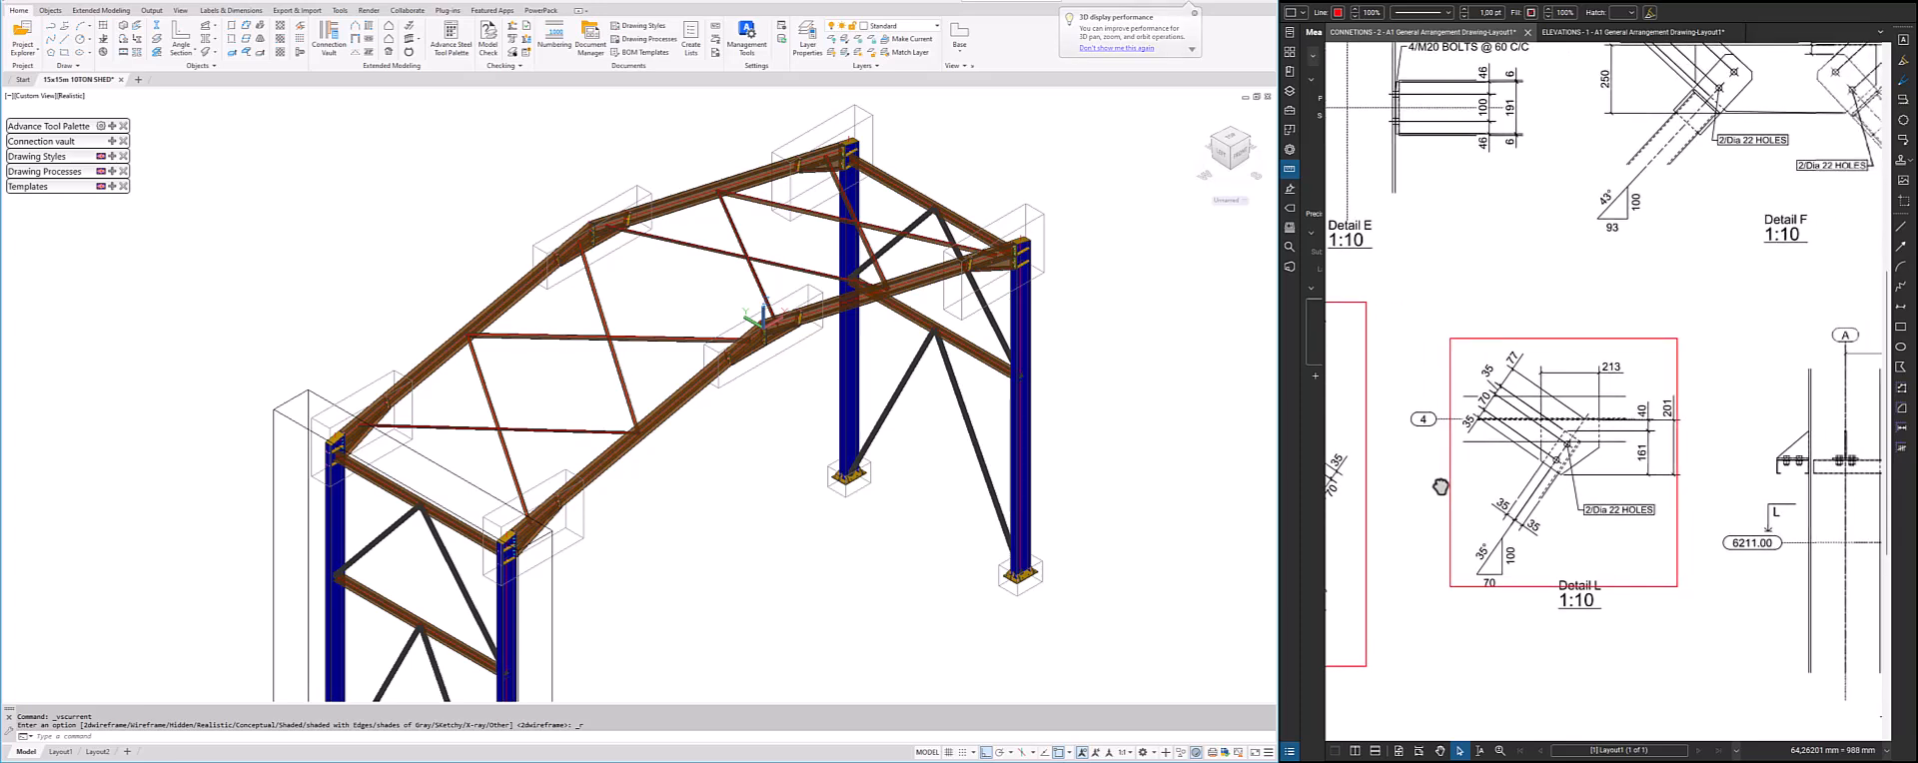
pyautogui.moveTo(1803, 482); pyautogui.dragTo(1705, 472, button='middle')
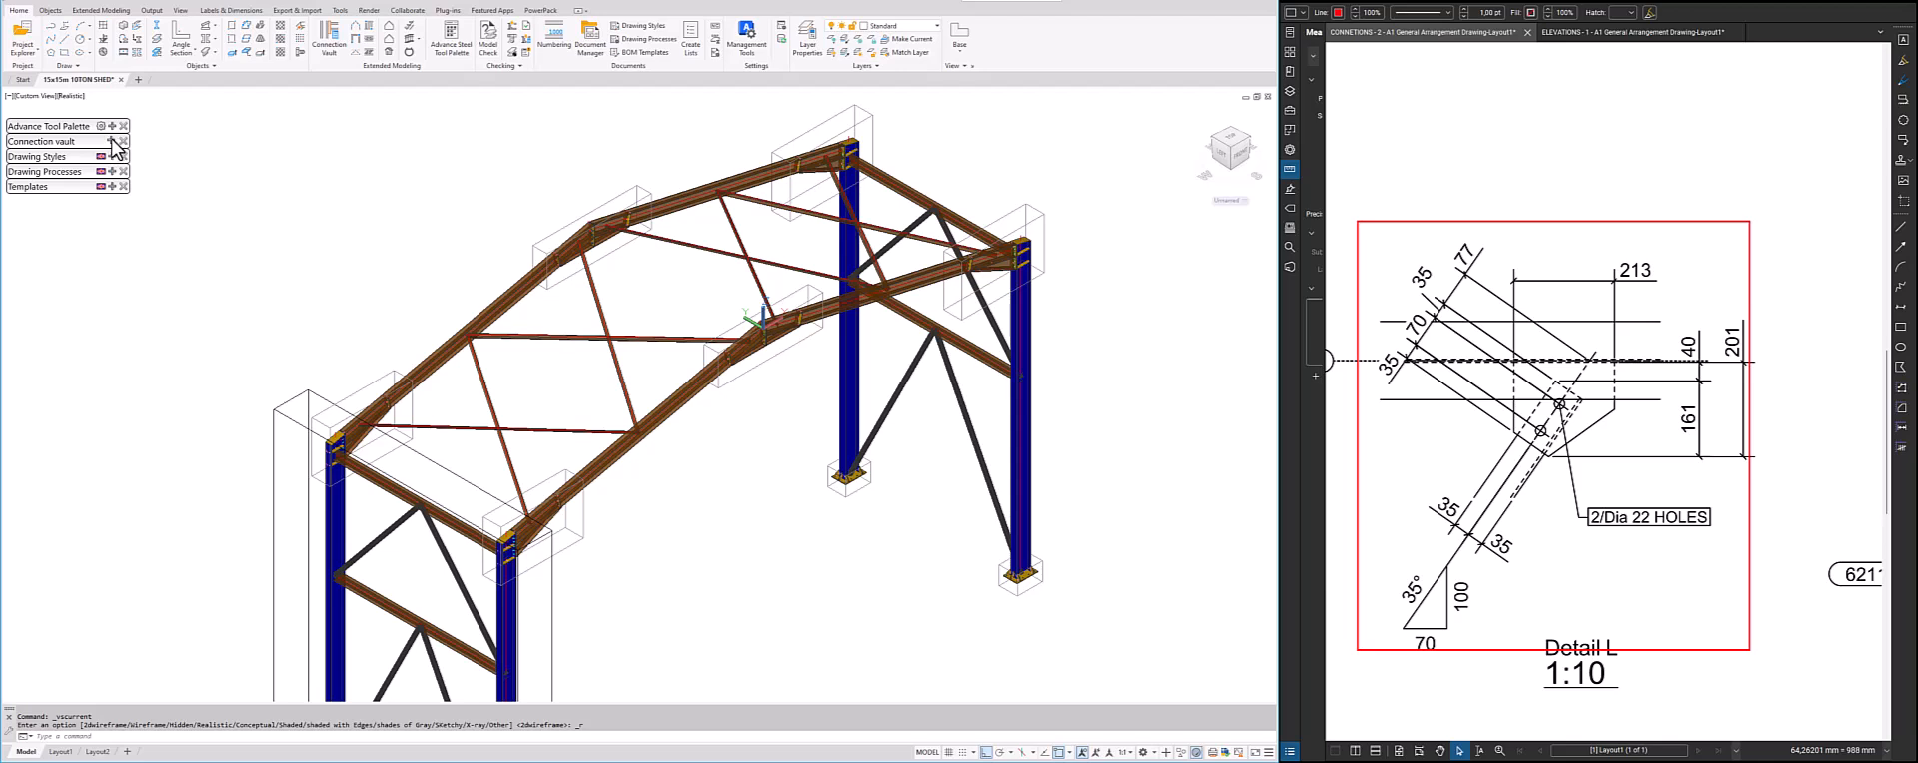
# Open the connection vault at General bracings and enlarge it so the connection names, preview and description are readable
pyautogui.click(116, 145)
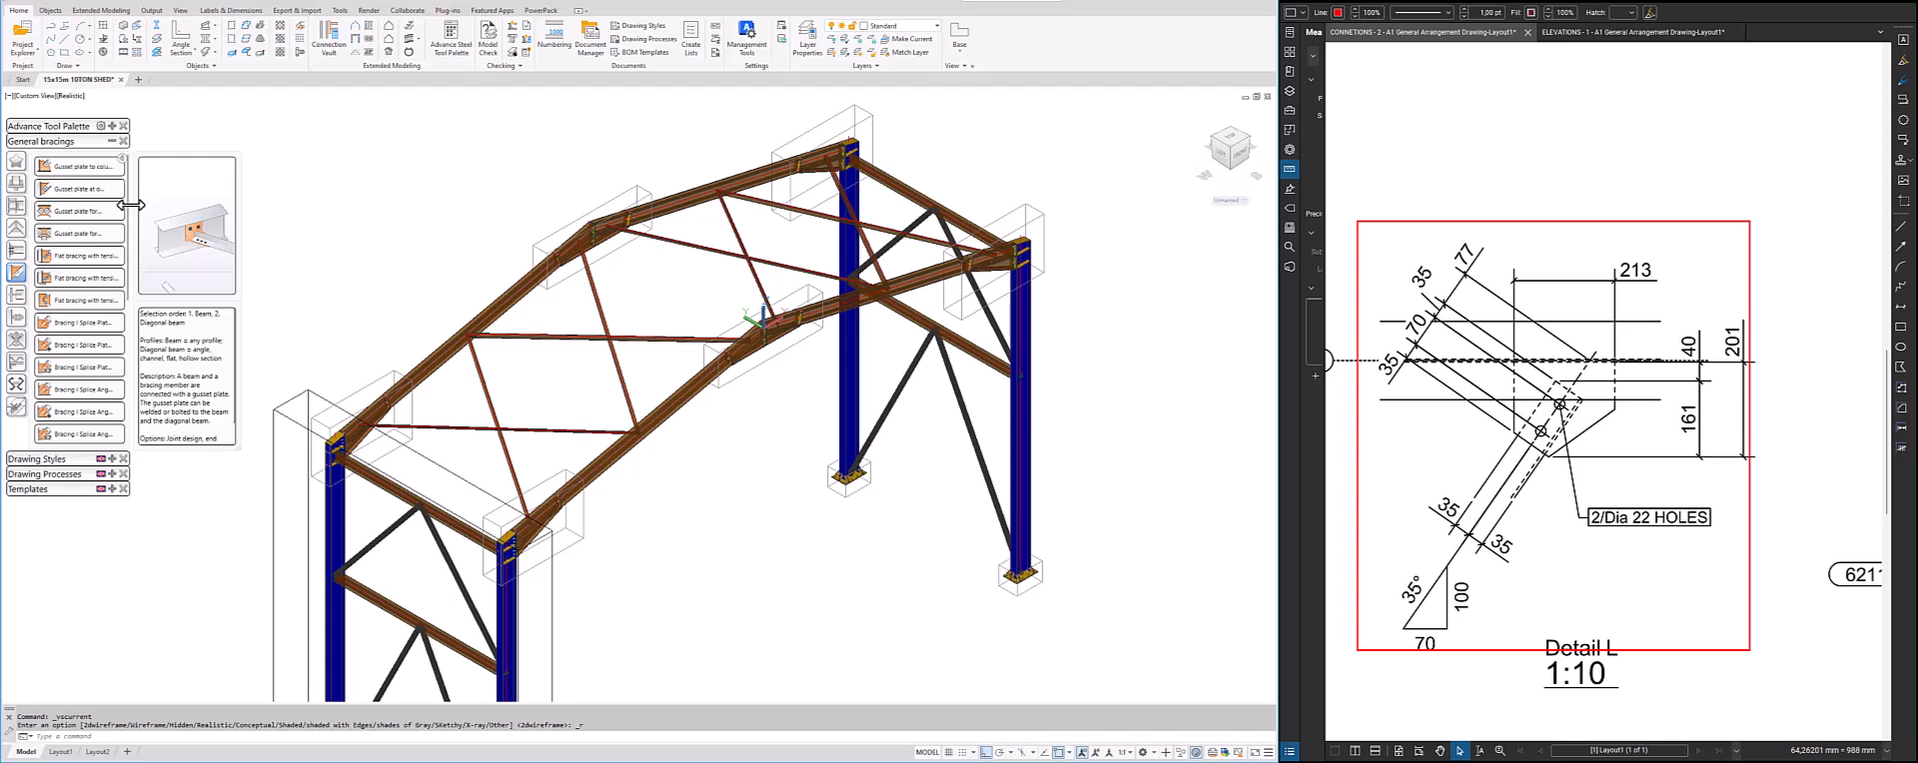
pyautogui.moveTo(131, 205); pyautogui.dragTo(166, 204)
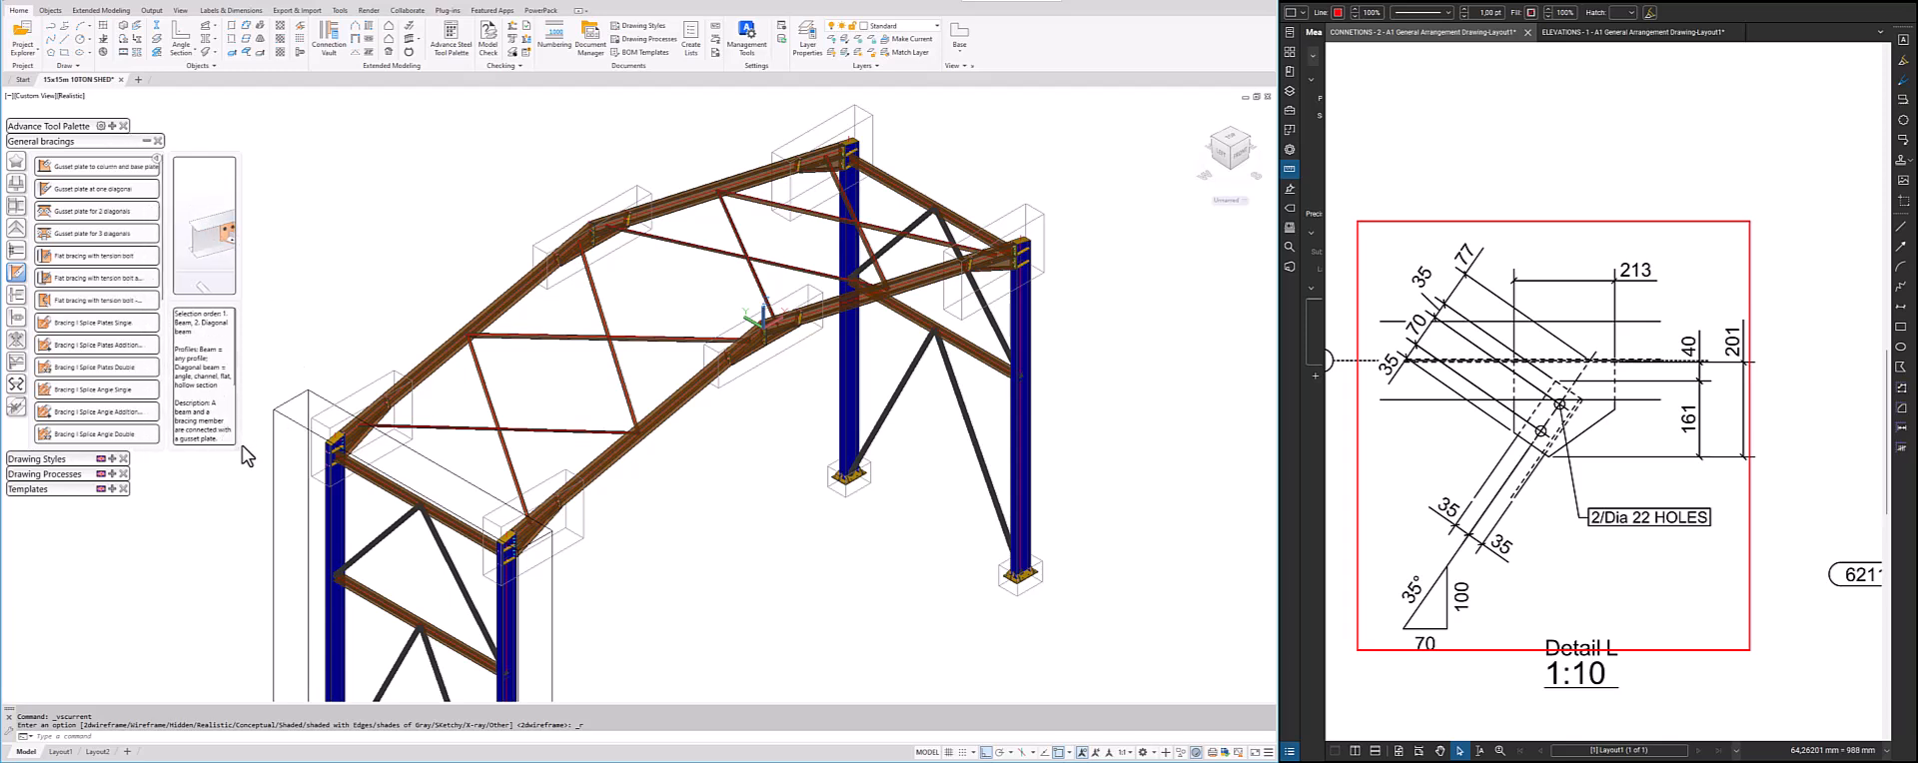
pyautogui.moveTo(237, 445); pyautogui.dragTo(358, 463)
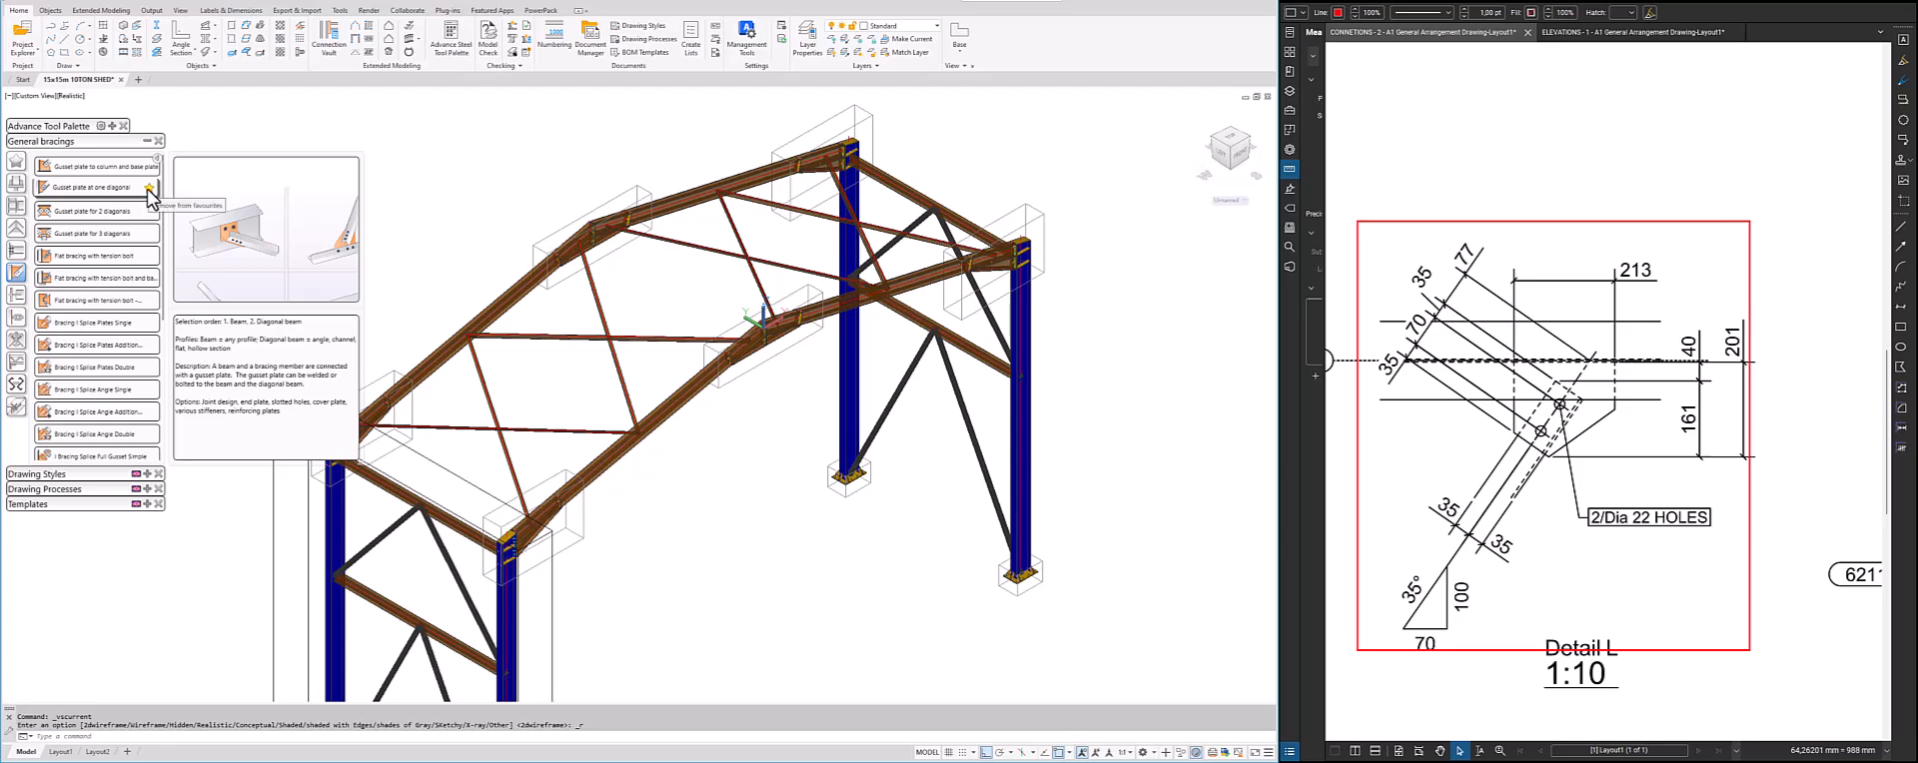
# Create a gusset plate at one diagonal joining the bracing member to the rafter near the ridge
pyautogui.click(62, 189)
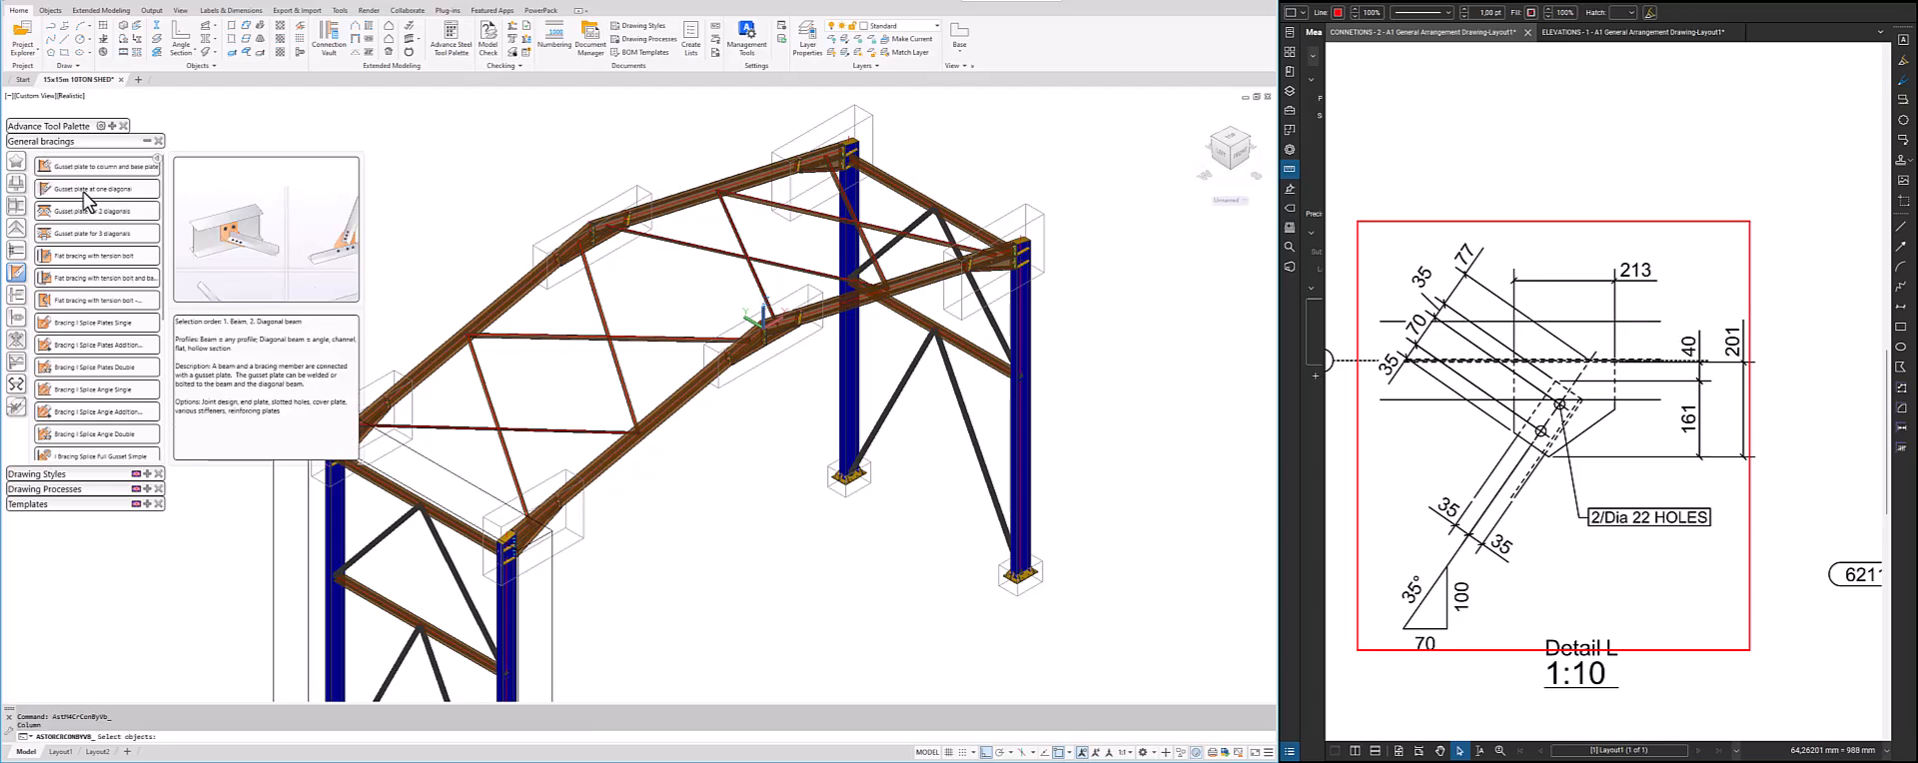
pyautogui.click(146, 142)
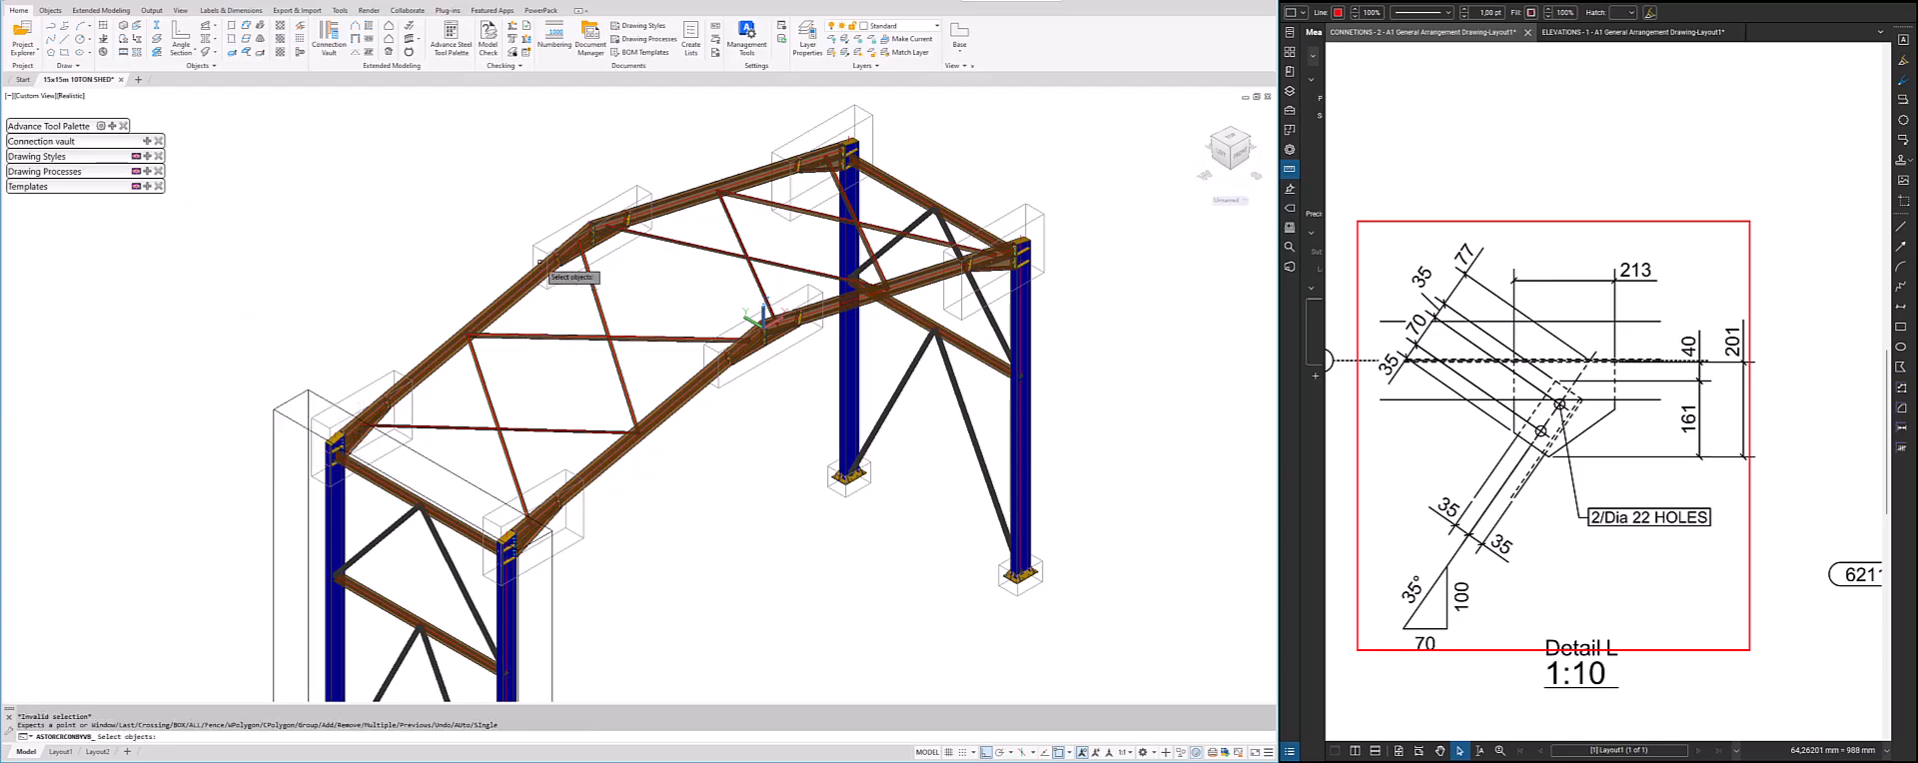
pyautogui.scroll(5, 577, 255)
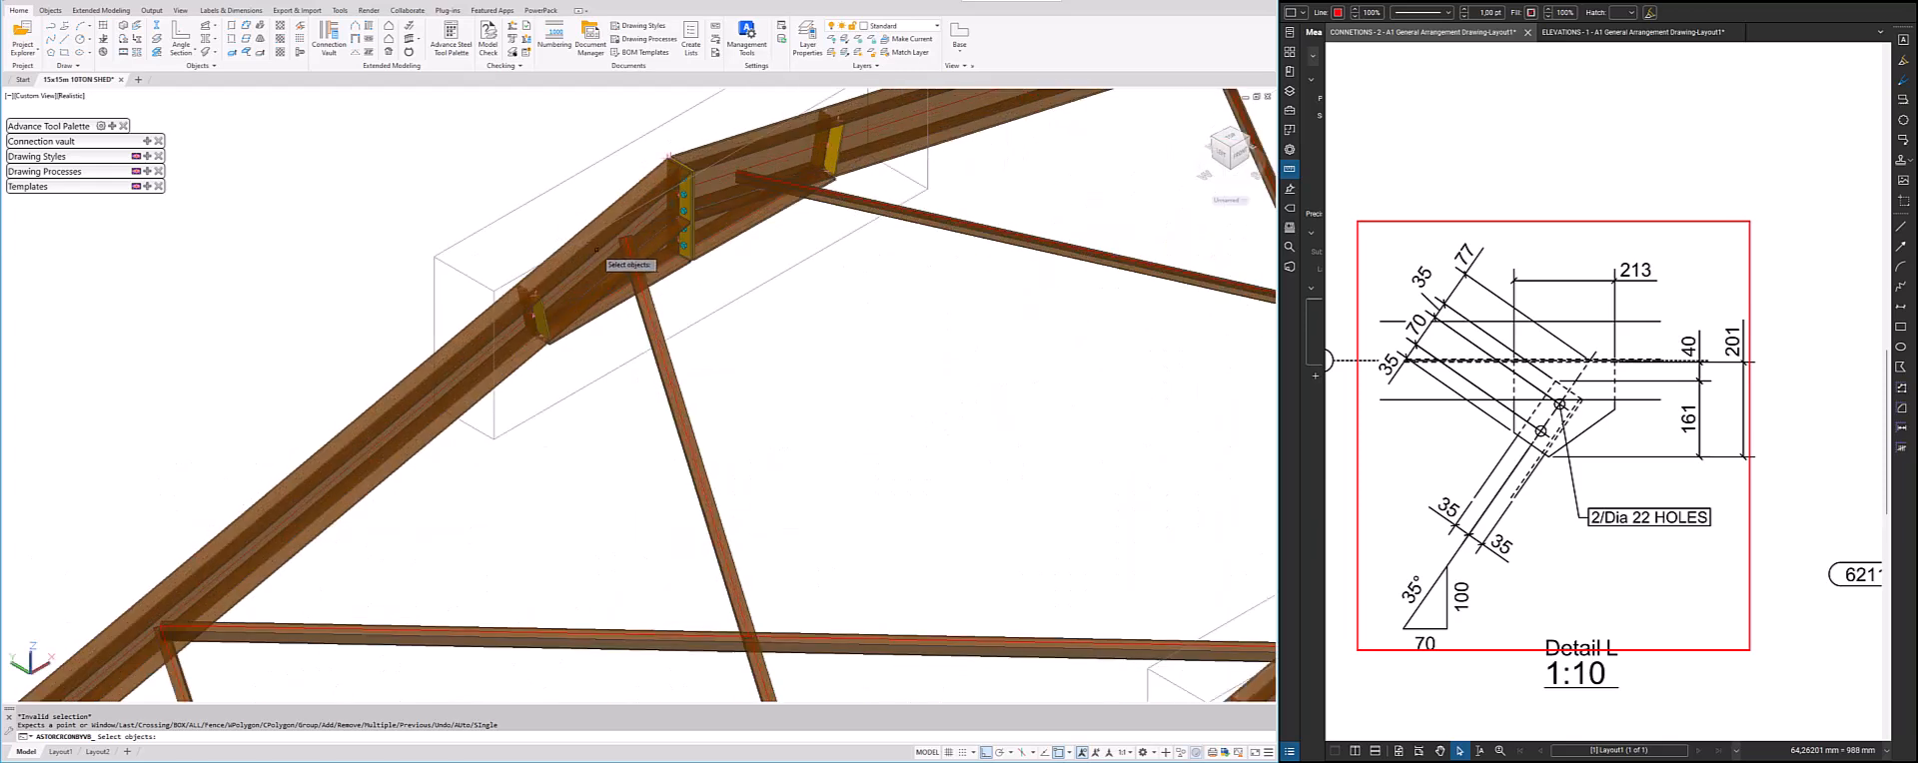
pyautogui.click(596, 247)
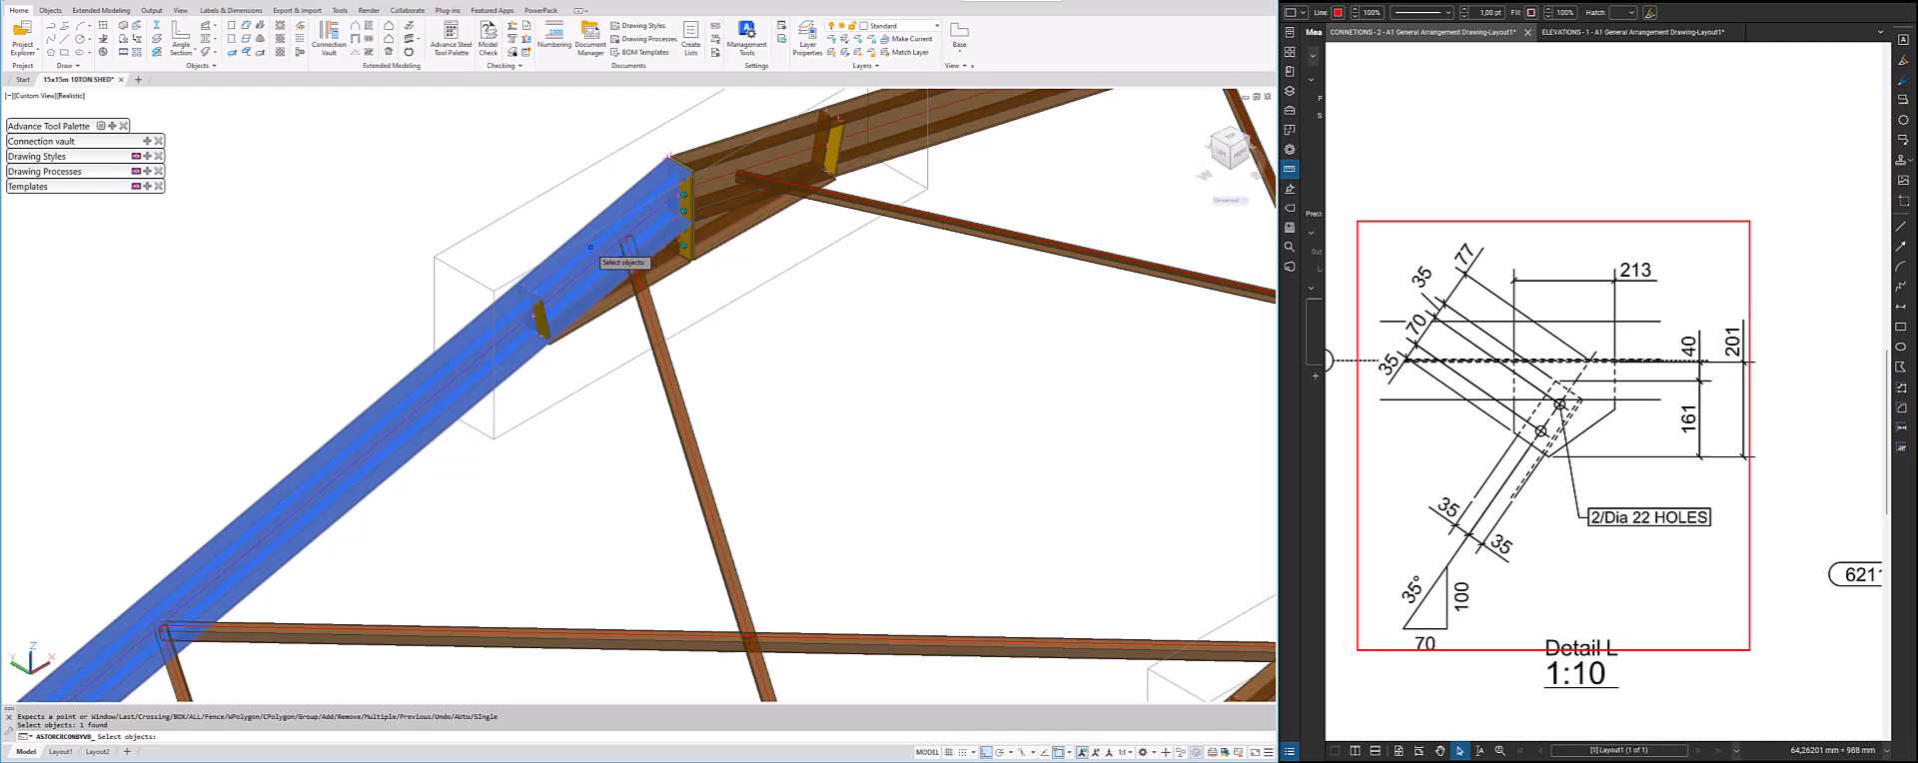
pyautogui.press('Return')
pyautogui.click(644, 305)
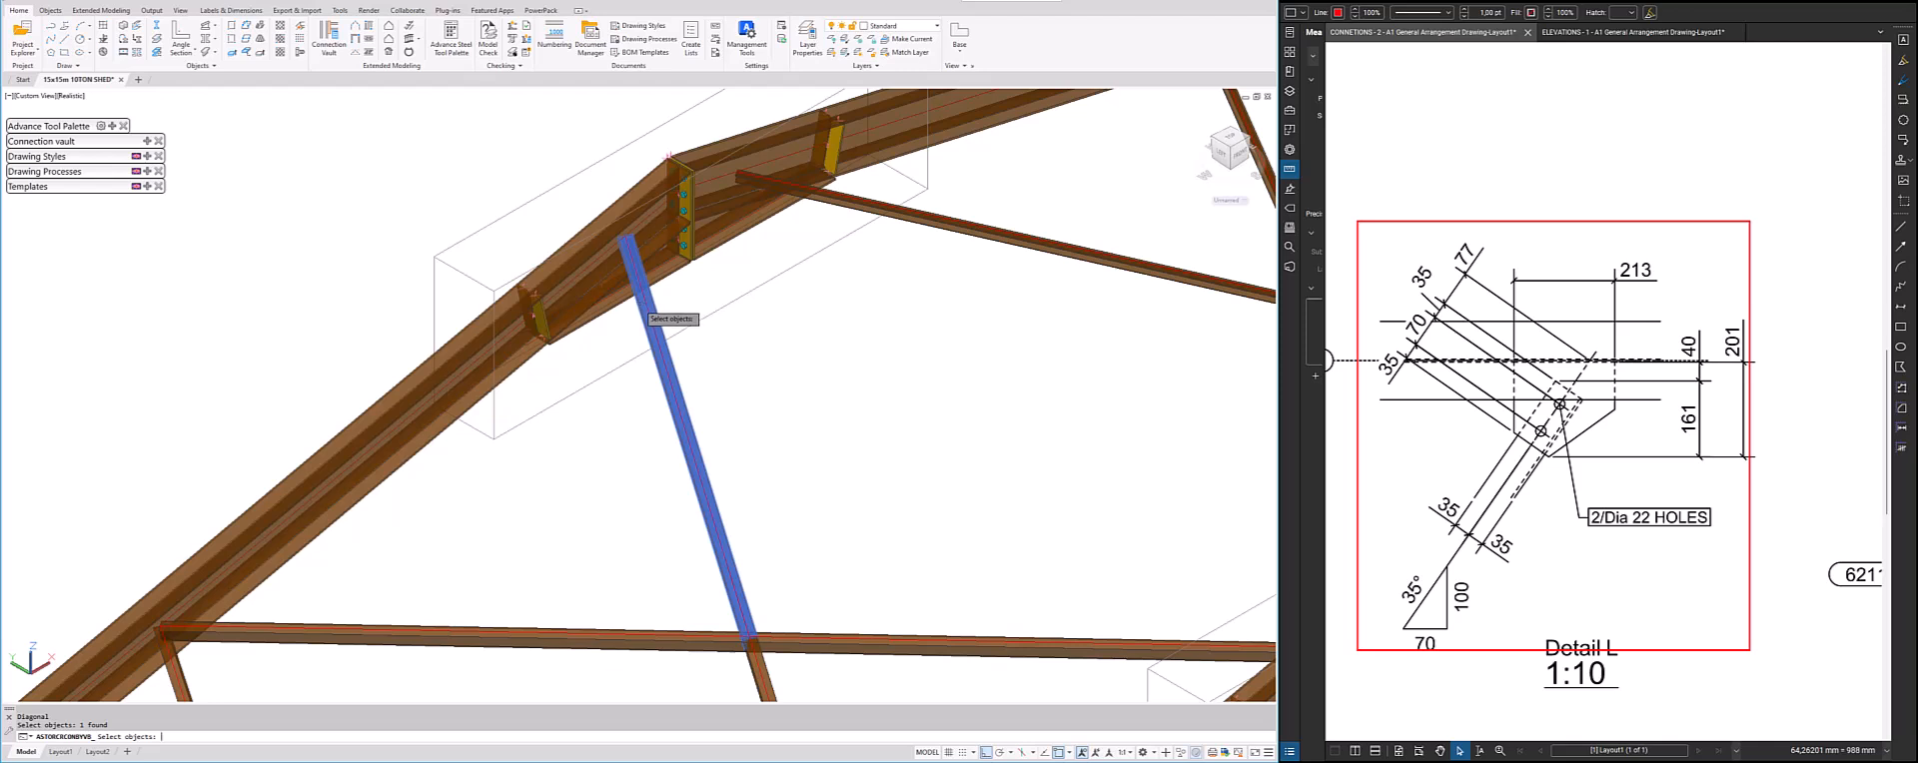
pyautogui.press('Return')
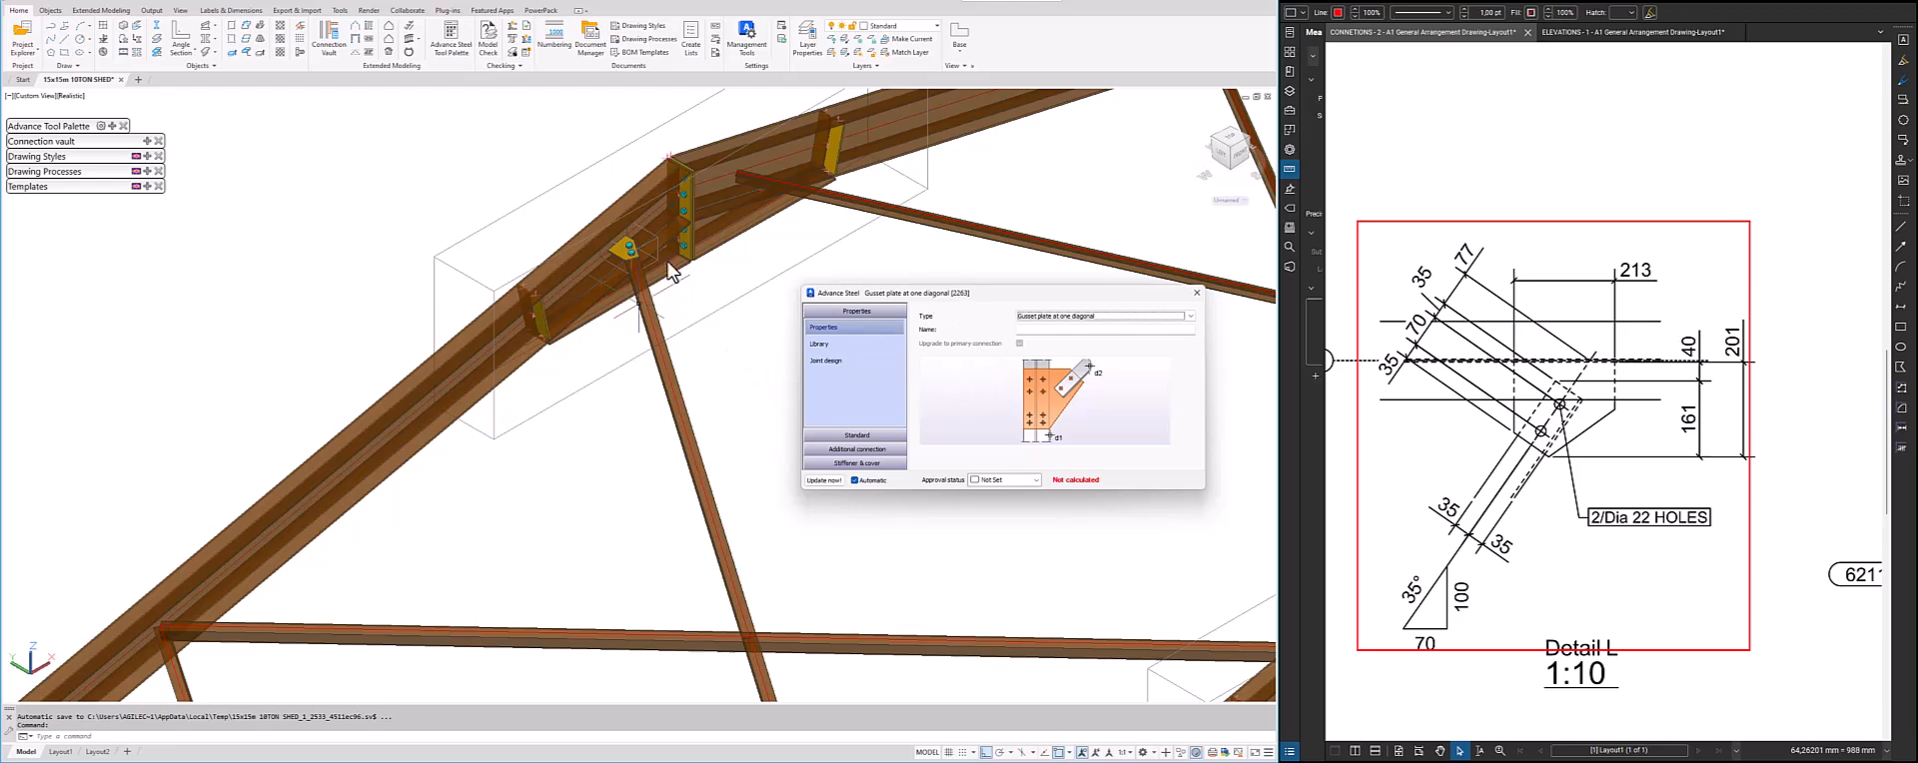
# Set the gusset plate's thickness in the joint's standard properties
pyautogui.scroll(8, 661, 248)
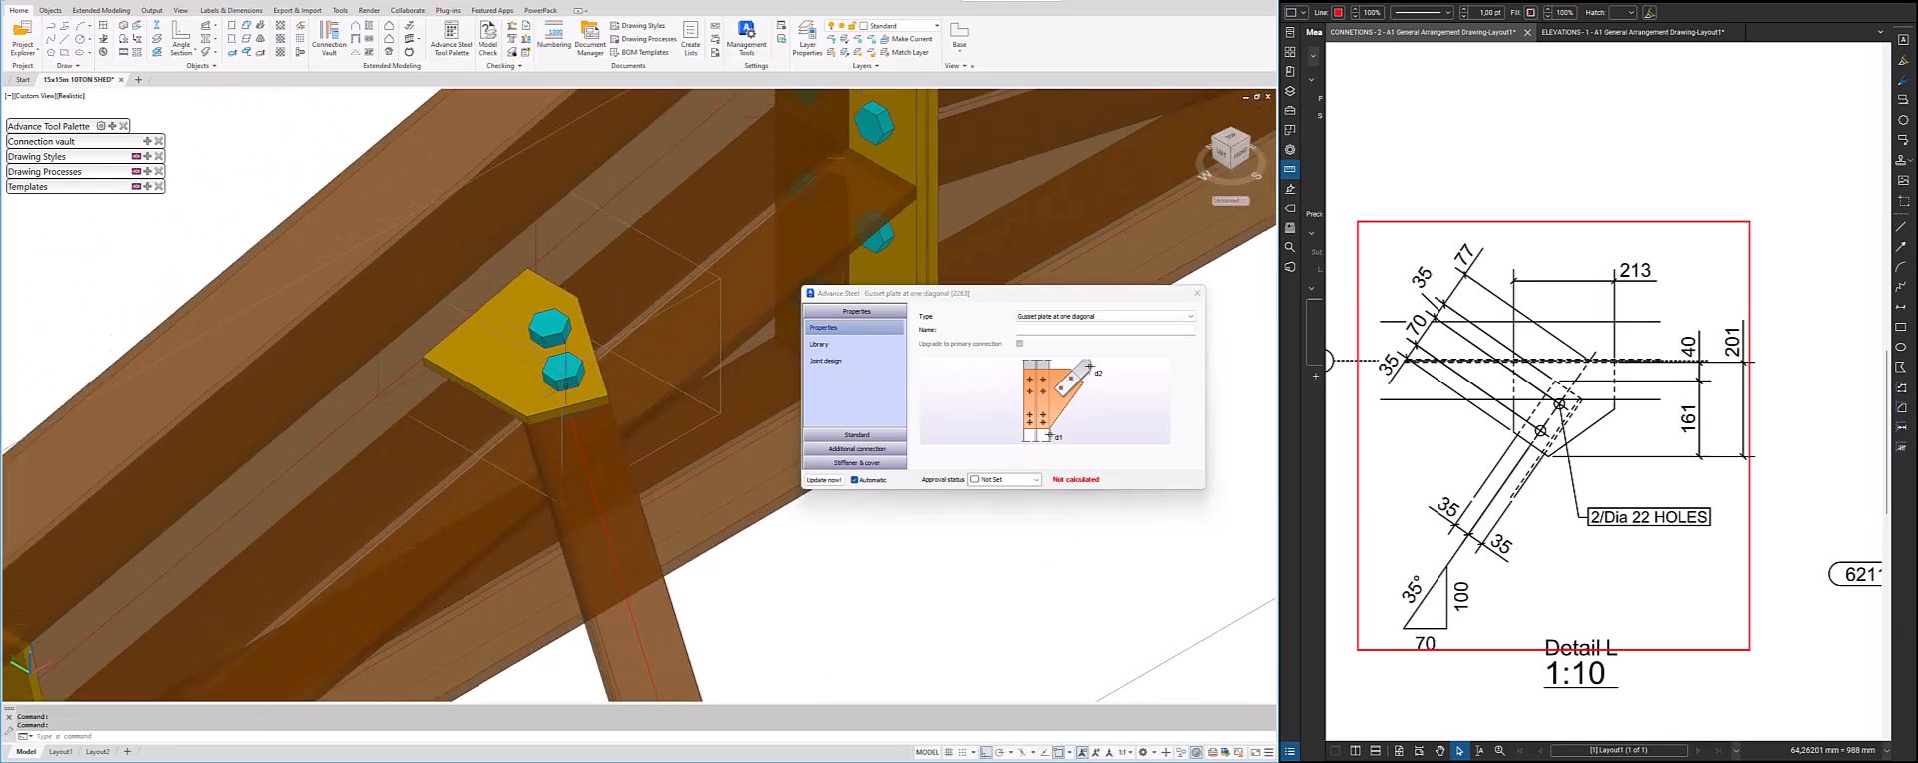
pyautogui.keyDown('shift'); pyautogui.moveTo(560, 440); pyautogui.dragTo(452, 277, button='middle'); pyautogui.keyUp('shift')
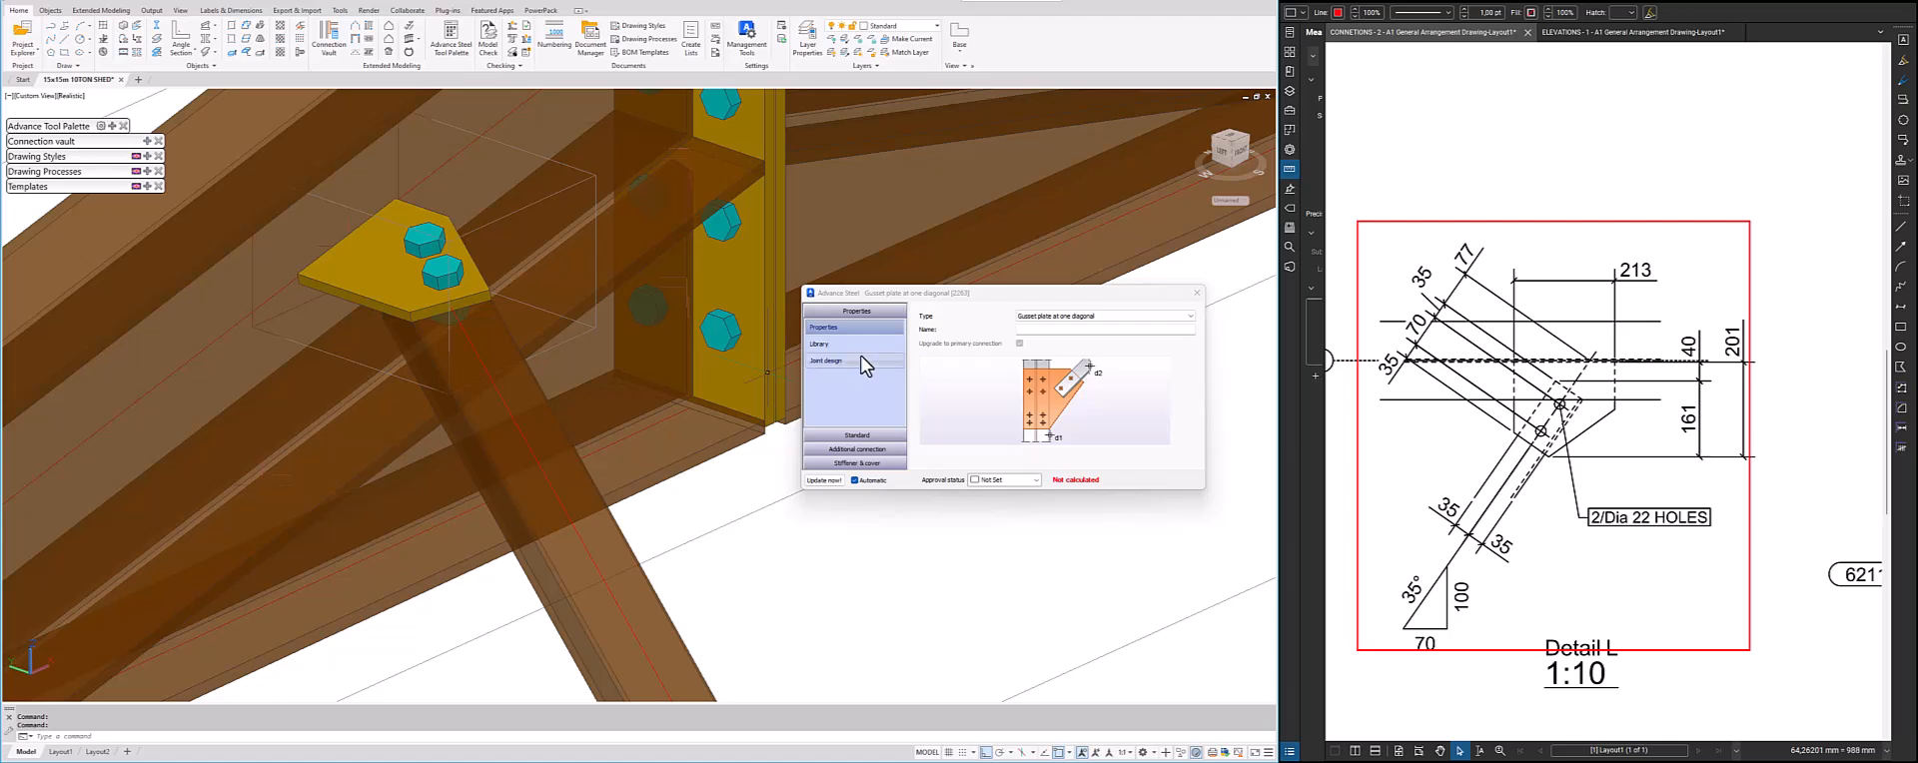
pyautogui.click(888, 450)
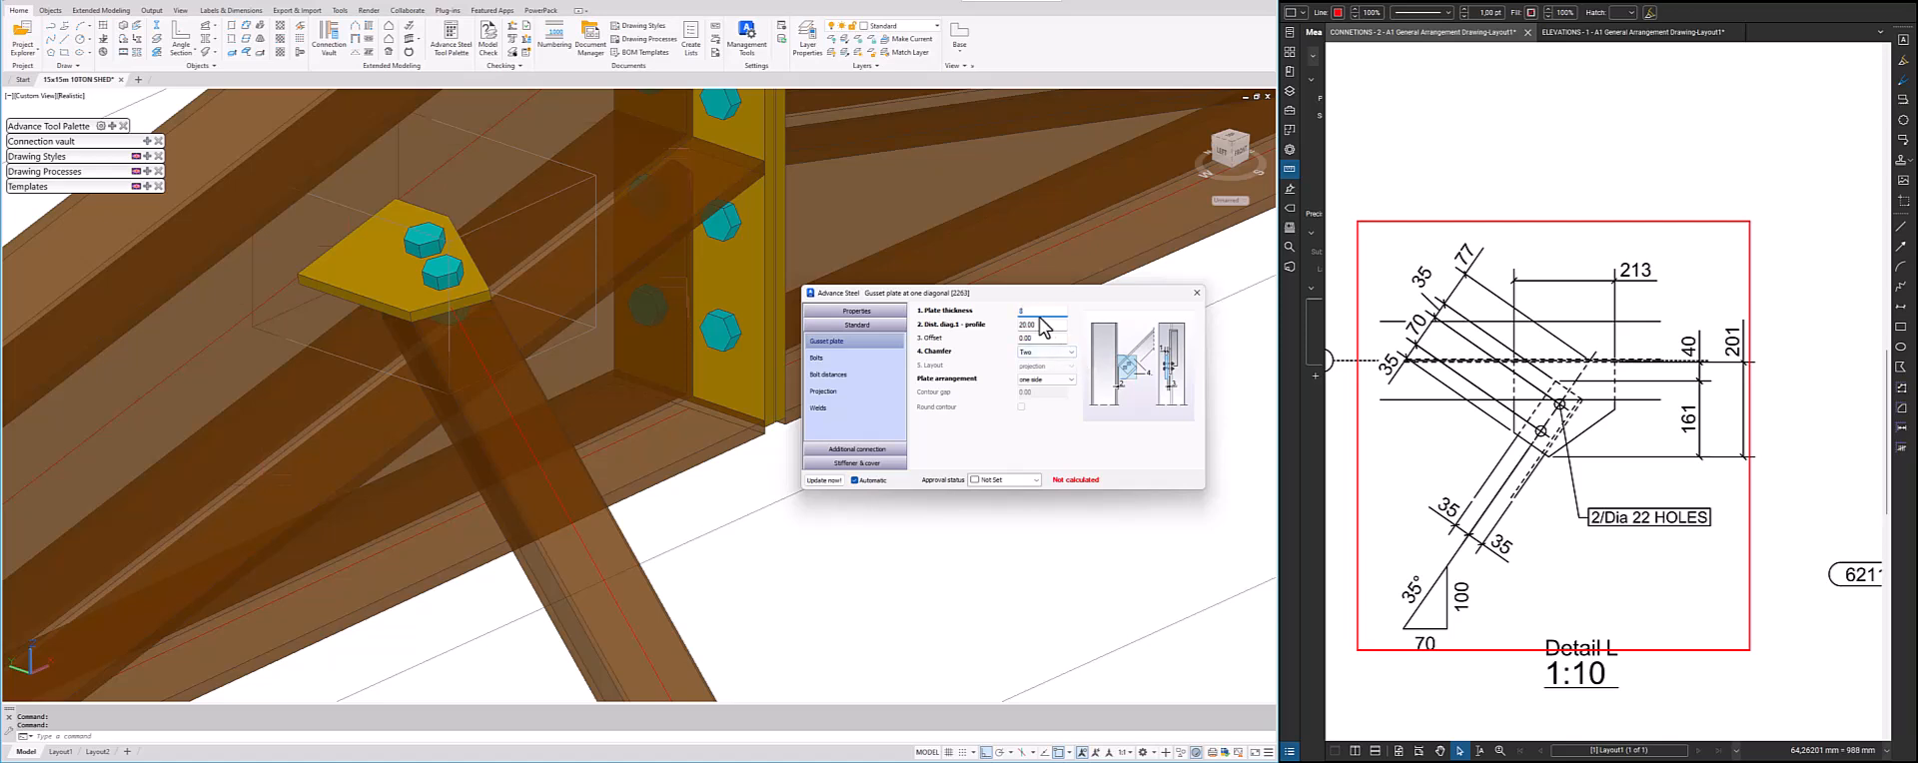
pyautogui.press('Tab')
# Try a distance of 100 between the diagonal and the profile on the gusset plate joint
pyautogui.scroll(-5, 433, 334)
pyautogui.keyDown('shift'); pyautogui.moveTo(540, 337); pyautogui.dragTo(488, 297, button='middle'); pyautogui.keyUp('shift')
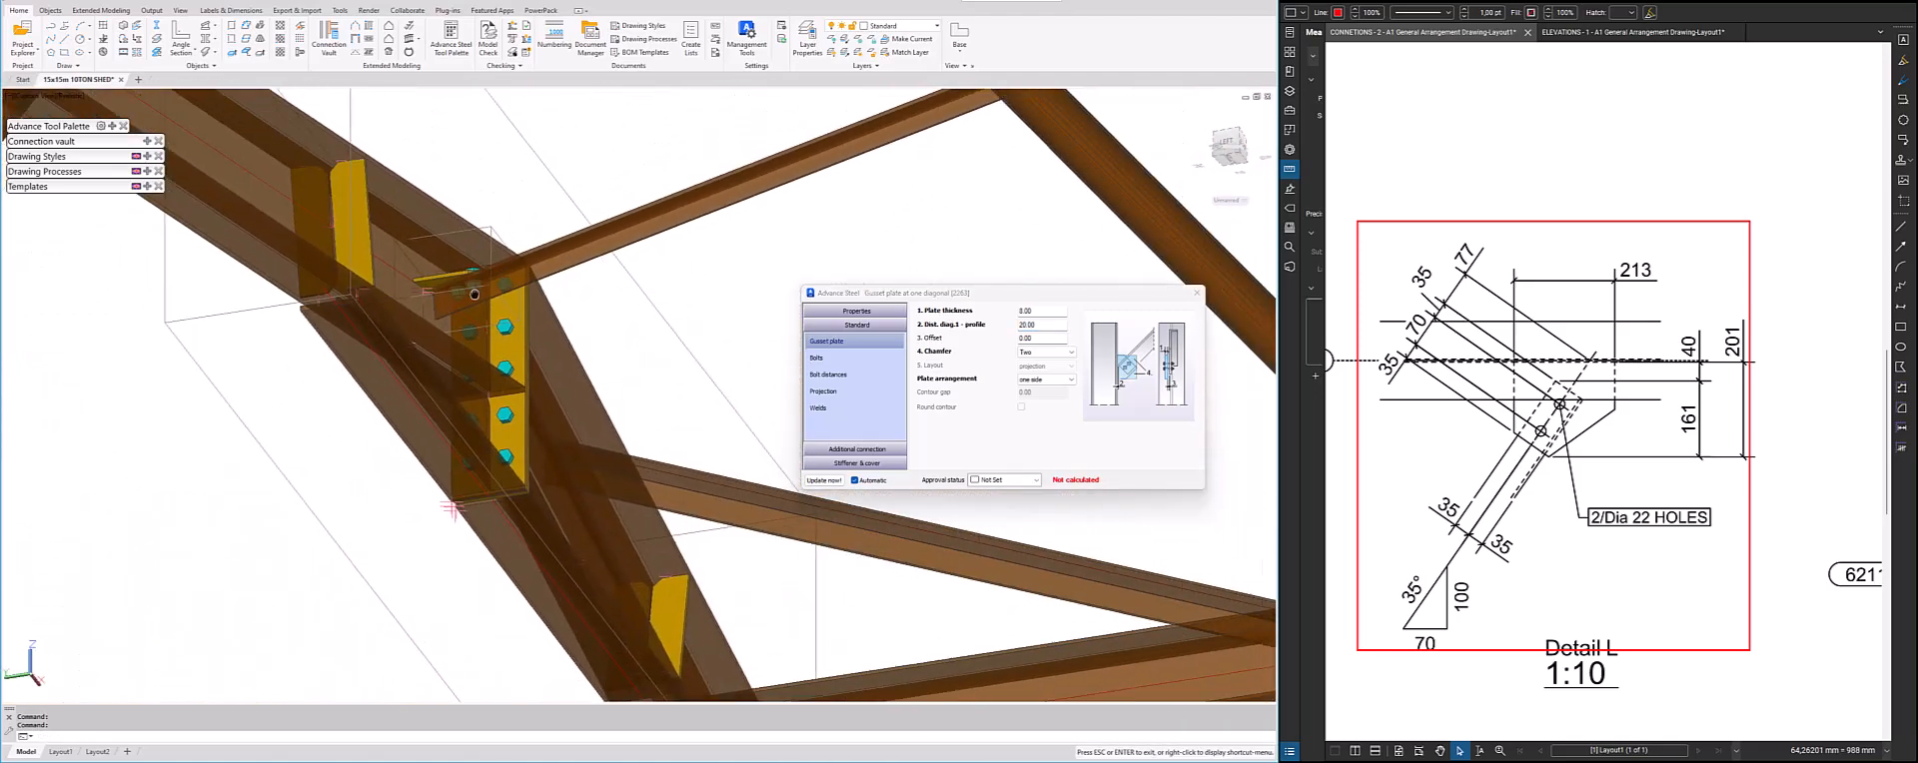
pyautogui.scroll(3, 471, 300)
pyautogui.scroll(1, 471, 299)
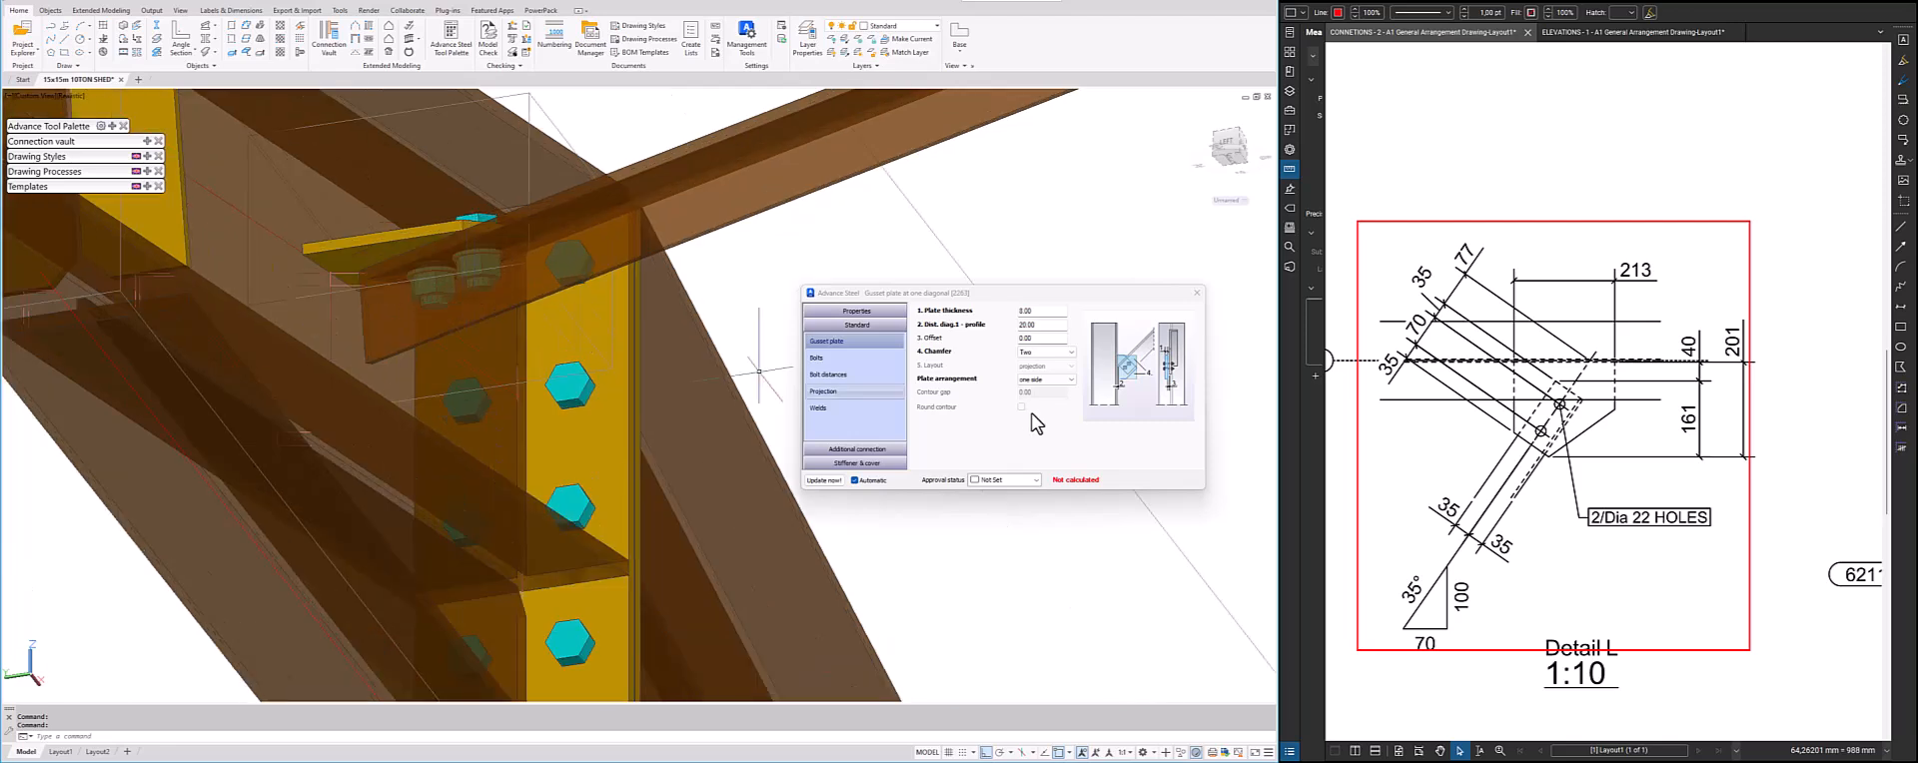
pyautogui.doubleClick(1017, 326)
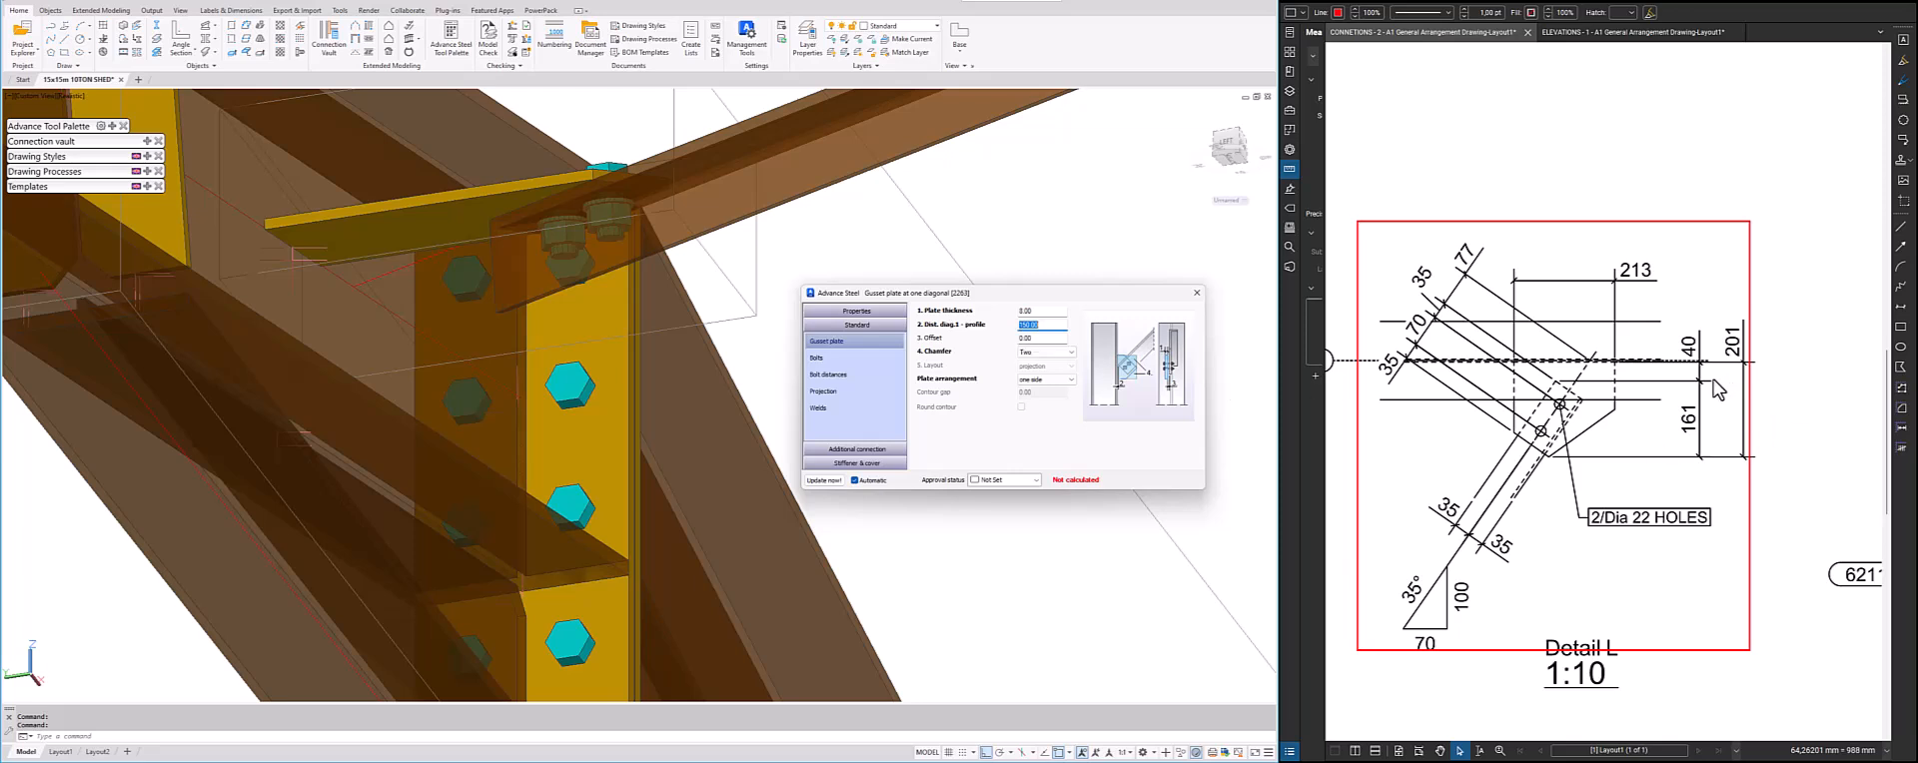
# Mark the 40 dimension in Detail L with a rectangle and set the joint's diagonal-to-profile distance to 40
pyautogui.click(1901, 327)
pyautogui.moveTo(1683, 323); pyautogui.dragTo(1705, 367)
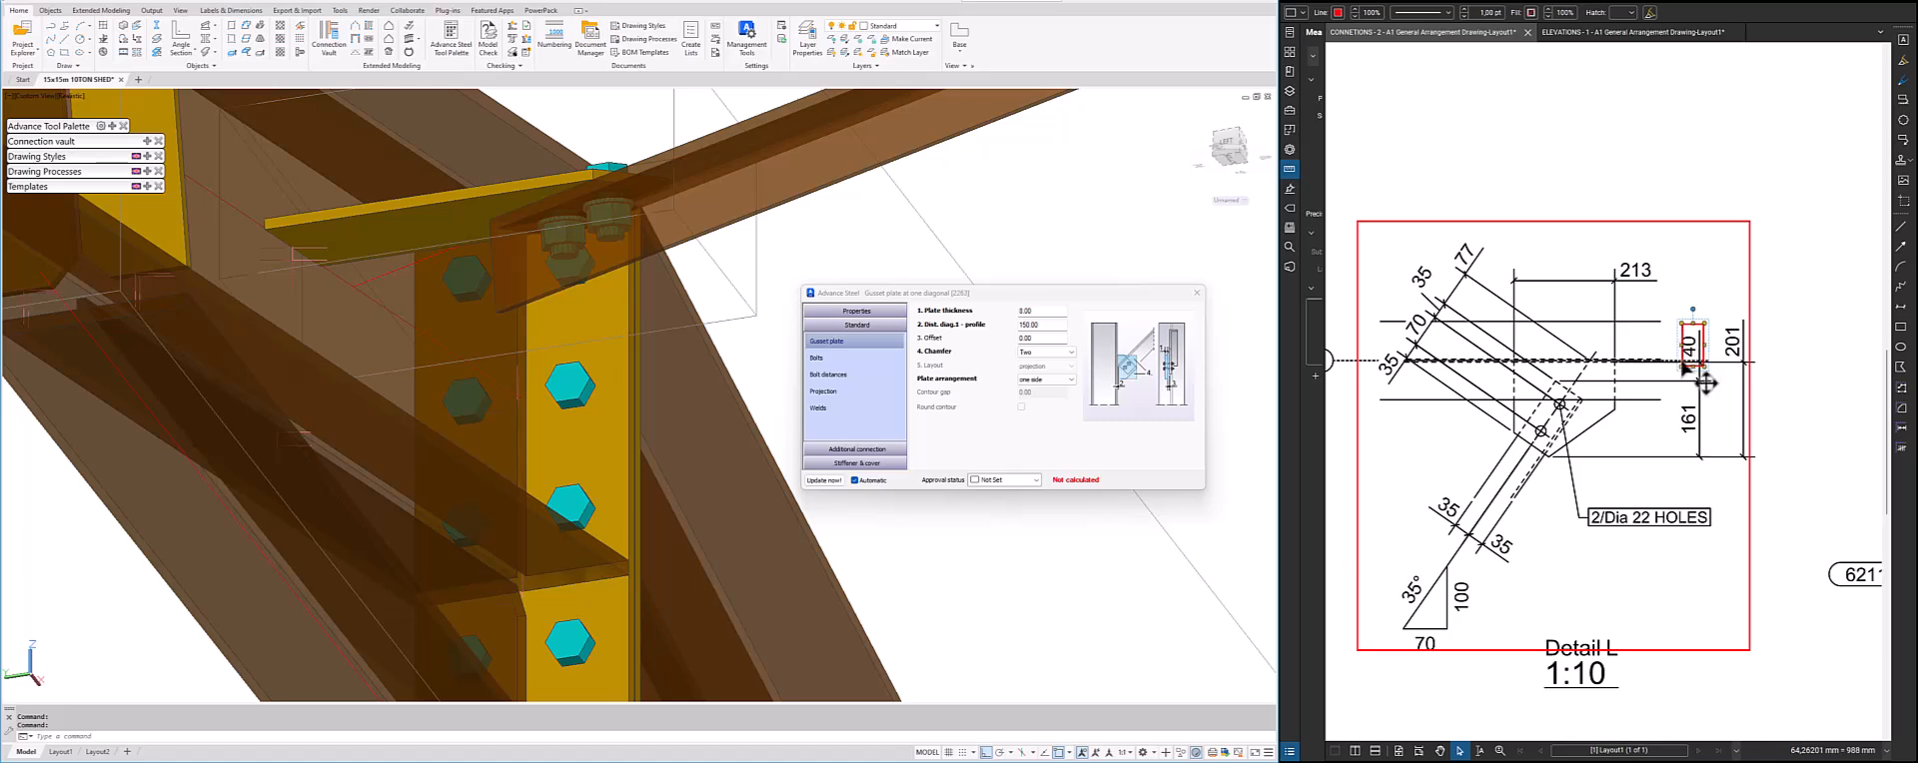
pyautogui.moveTo(1044, 325); pyautogui.dragTo(1012, 330)
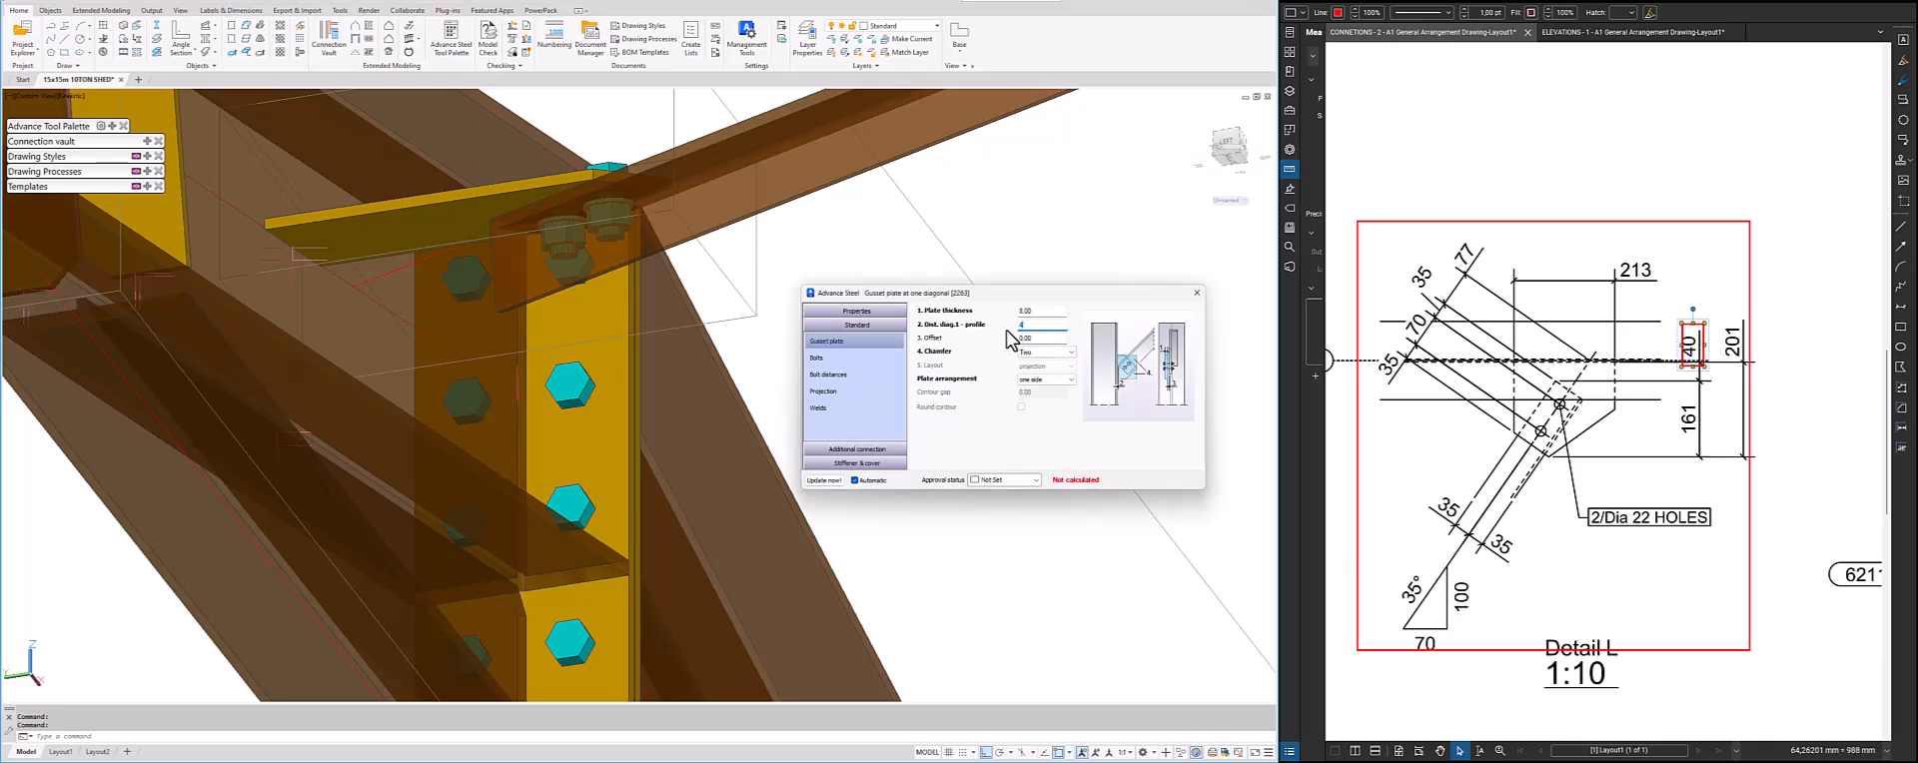
pyautogui.press('Return')
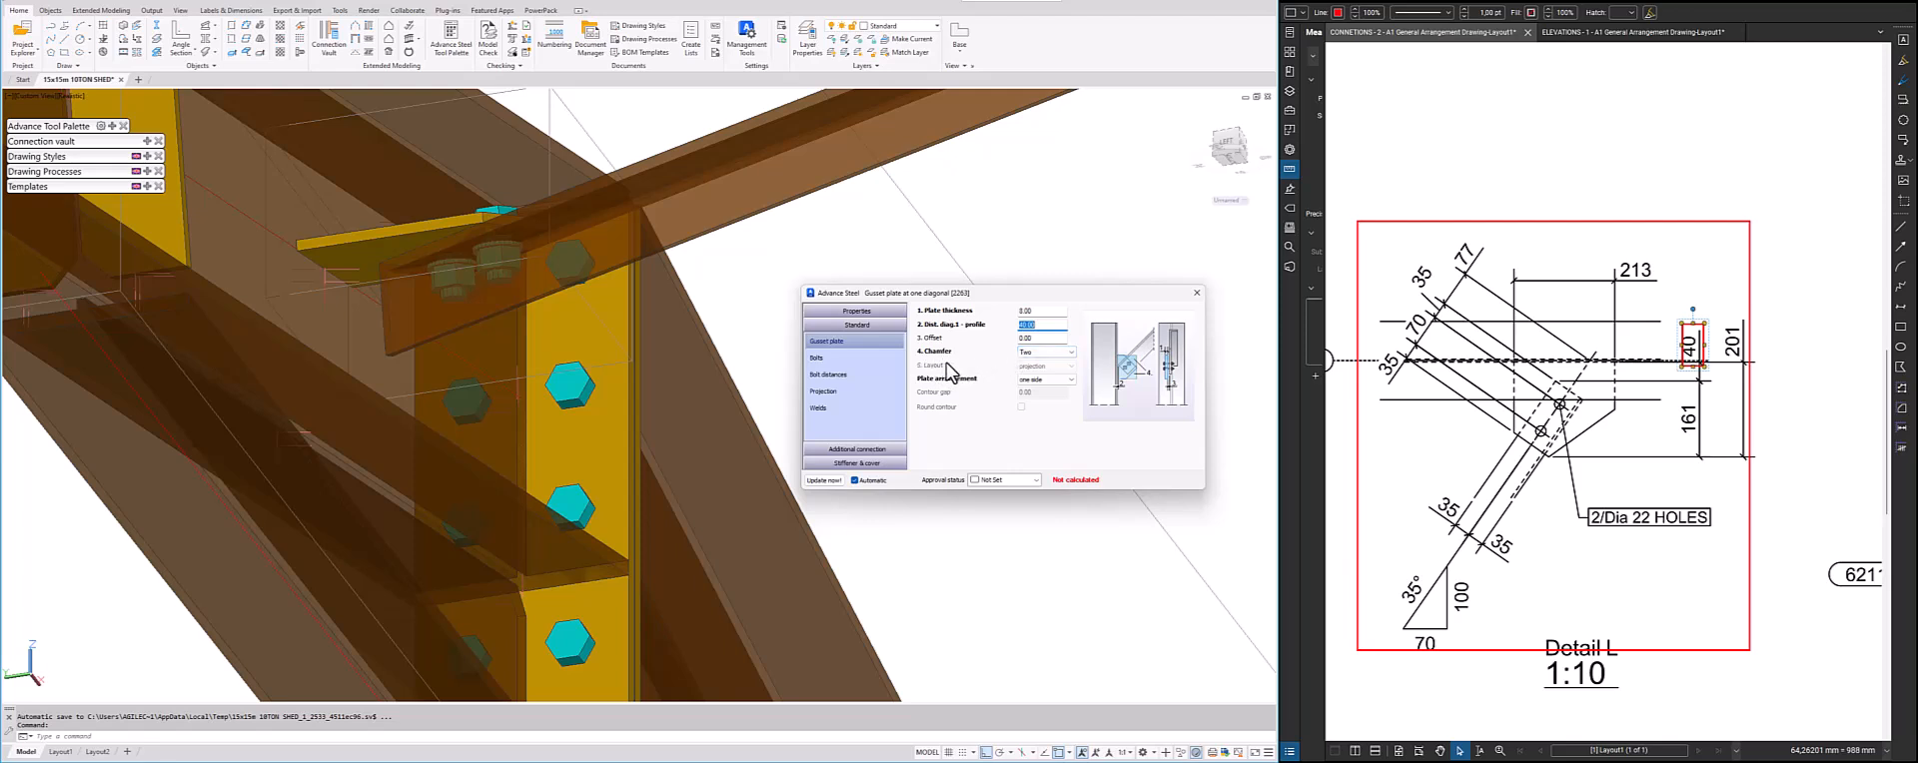
# Compare the None and One chamfer options on the gusset plate, ending with the chamfer set to Two
pyautogui.scroll(-2, 595, 344)
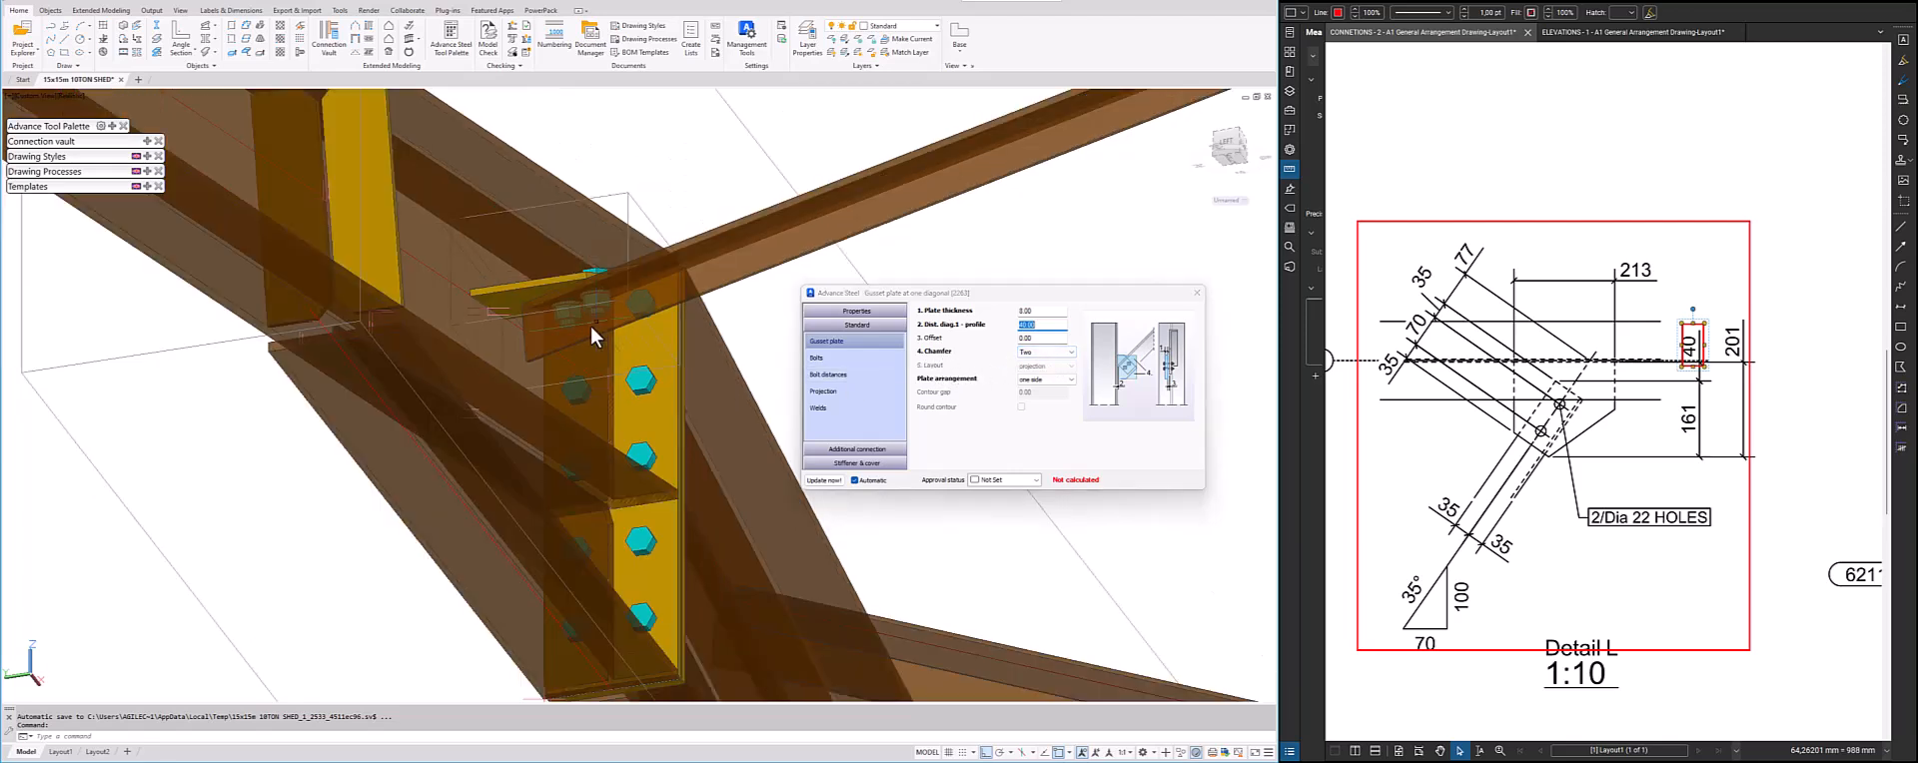
pyautogui.keyDown('shift'); pyautogui.moveTo(583, 352); pyautogui.dragTo(543, 519, button='middle'); pyautogui.keyUp('shift')
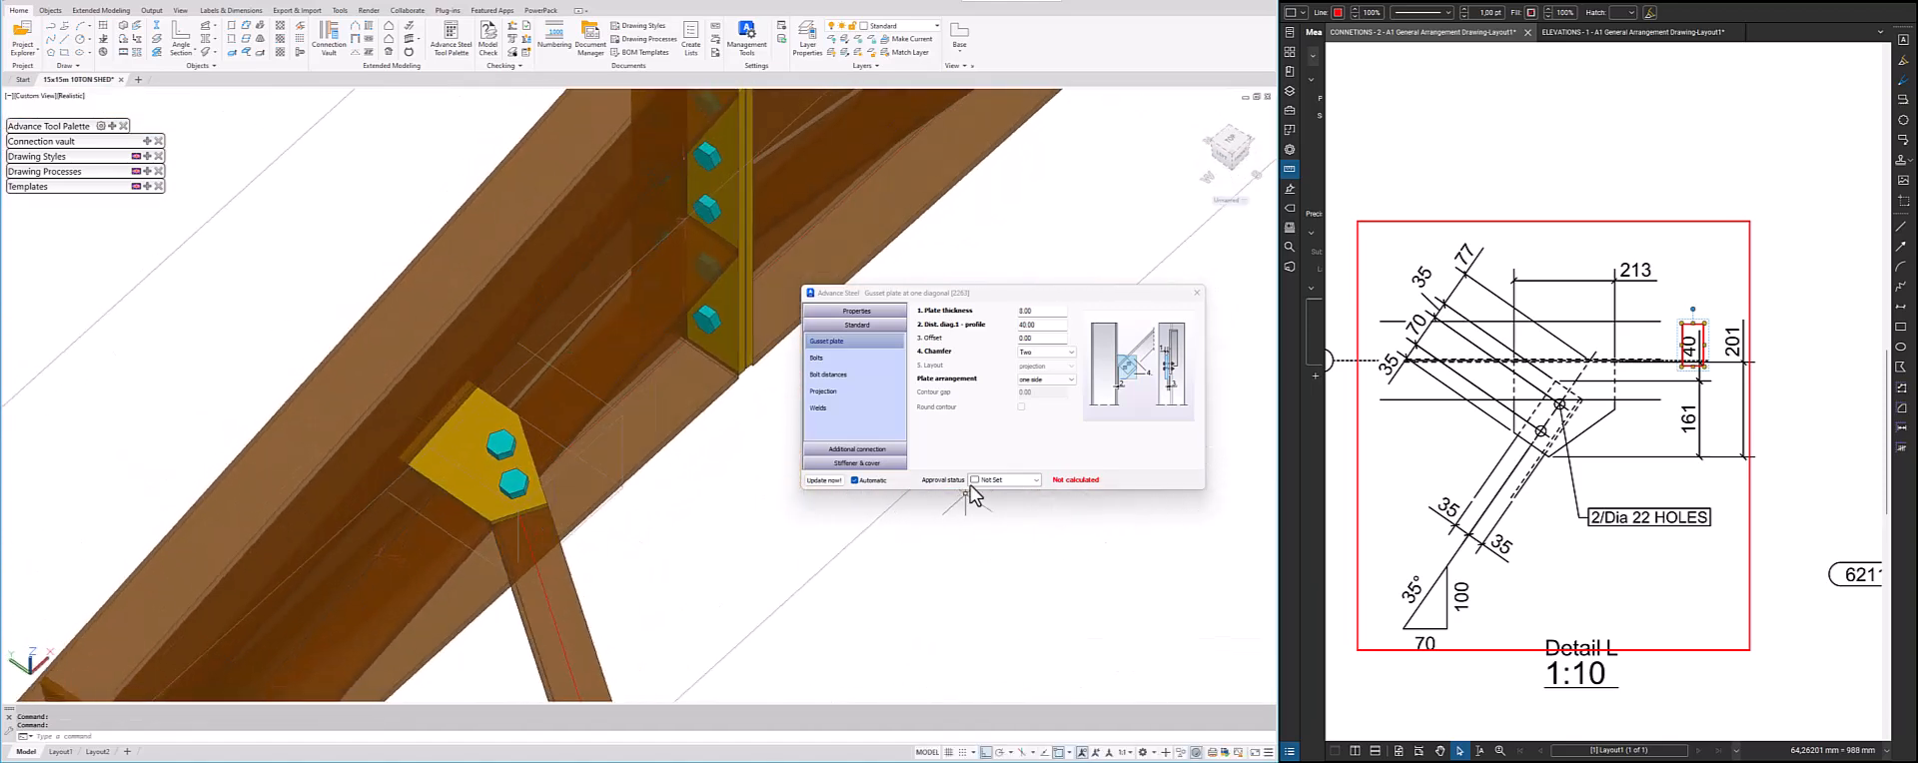
pyautogui.click(1047, 352)
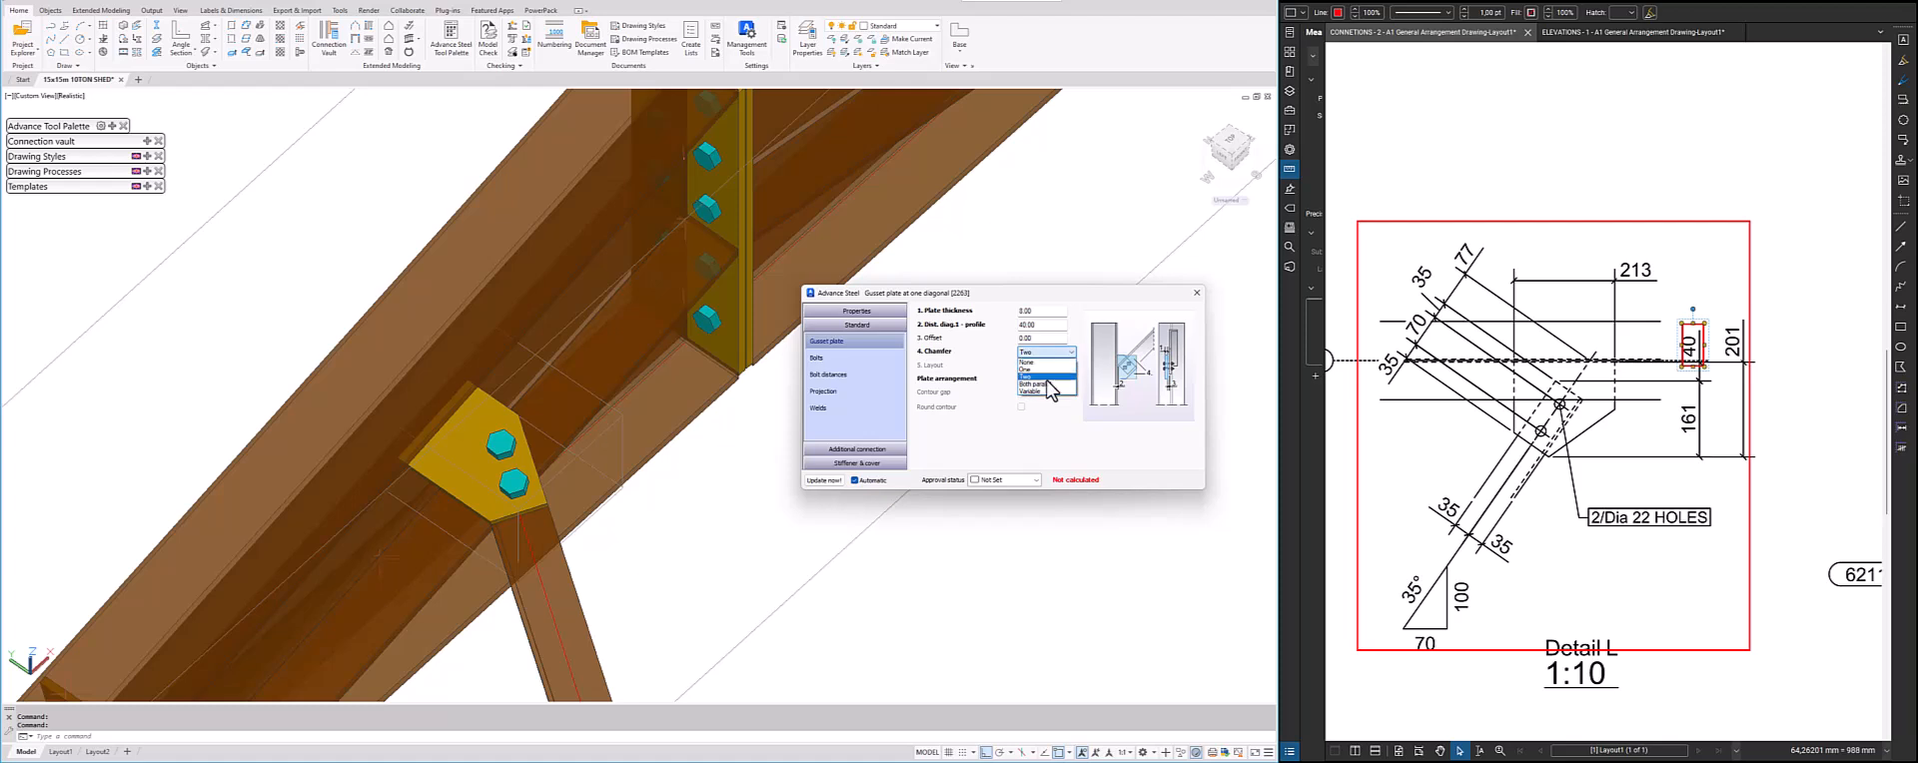
pyautogui.click(1039, 376)
pyautogui.click(1045, 352)
pyautogui.click(1040, 363)
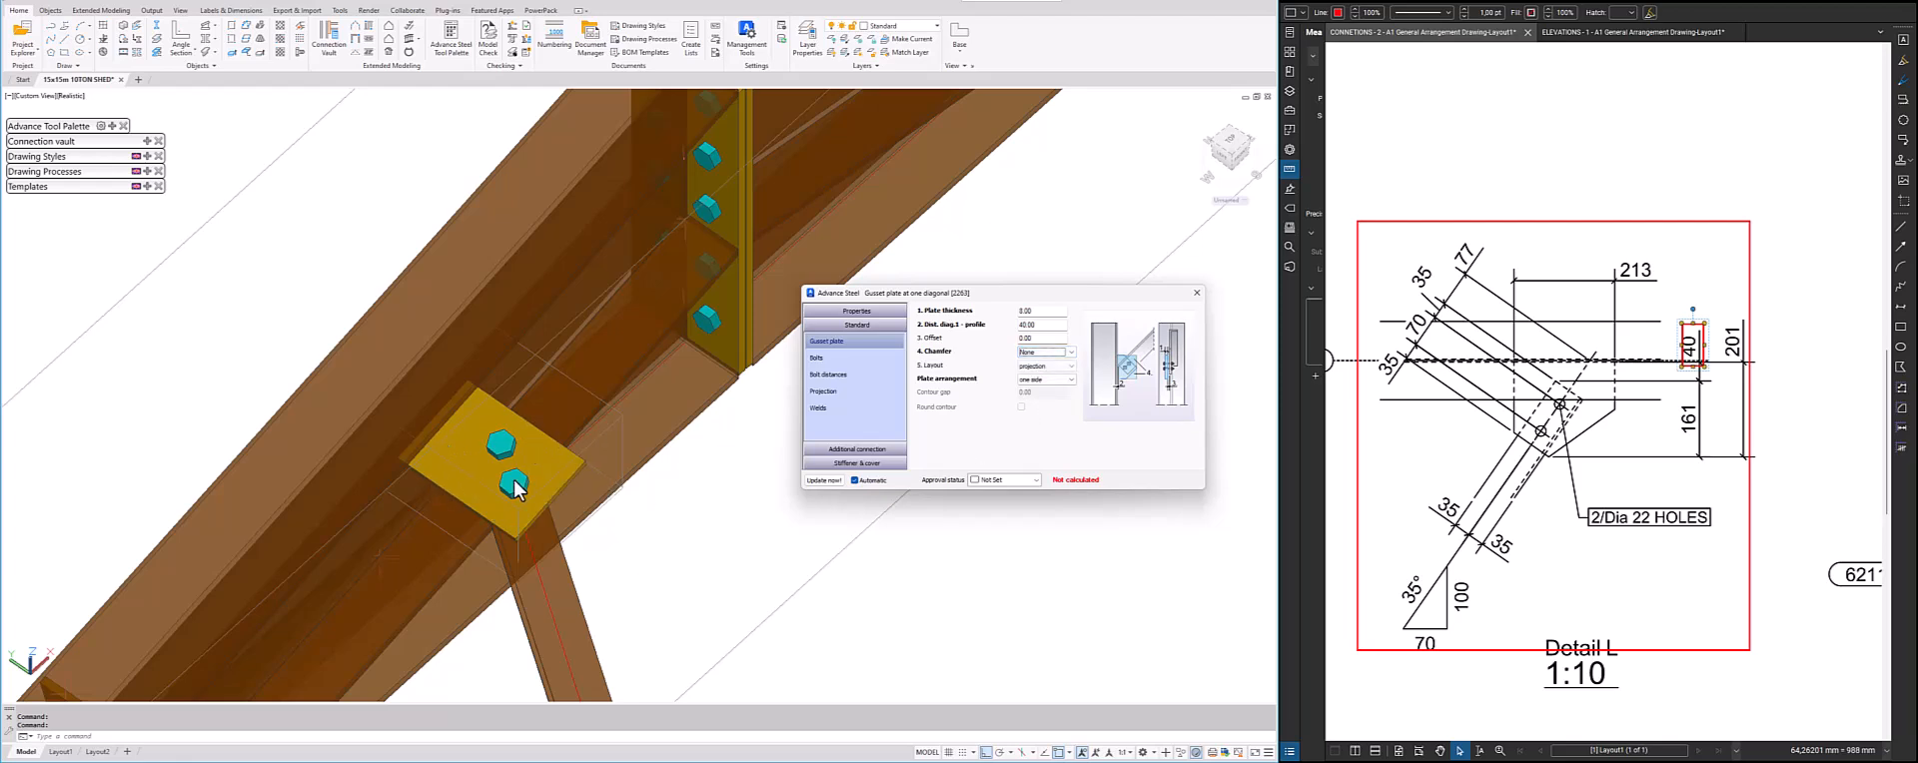
pyautogui.click(1060, 352)
pyautogui.click(1053, 377)
pyautogui.click(1070, 351)
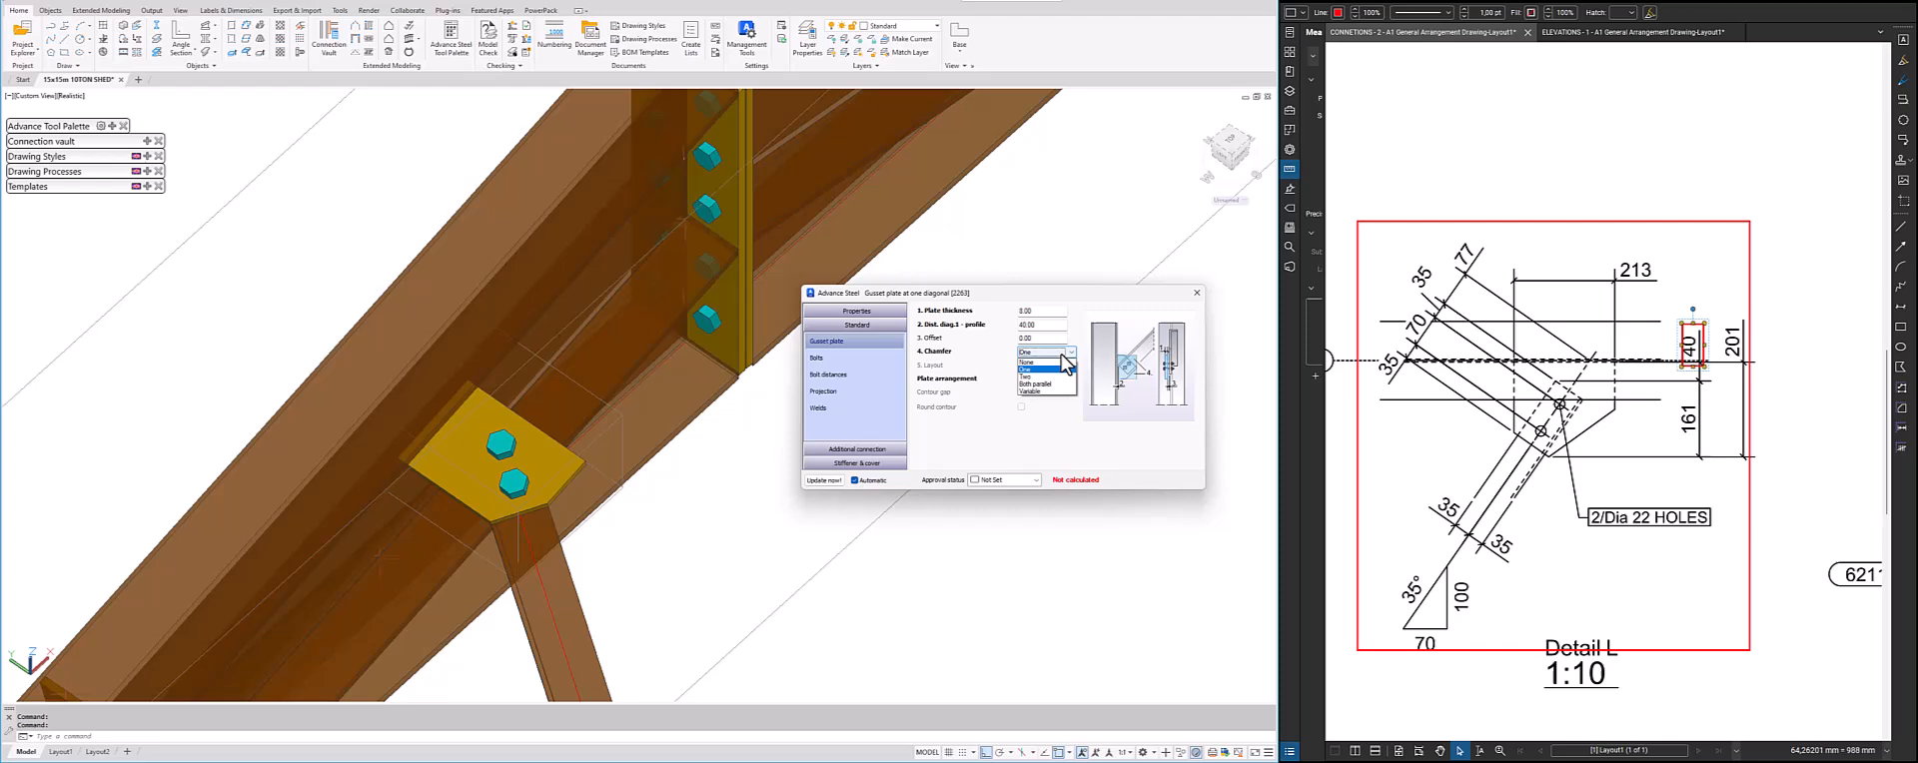
pyautogui.click(1035, 377)
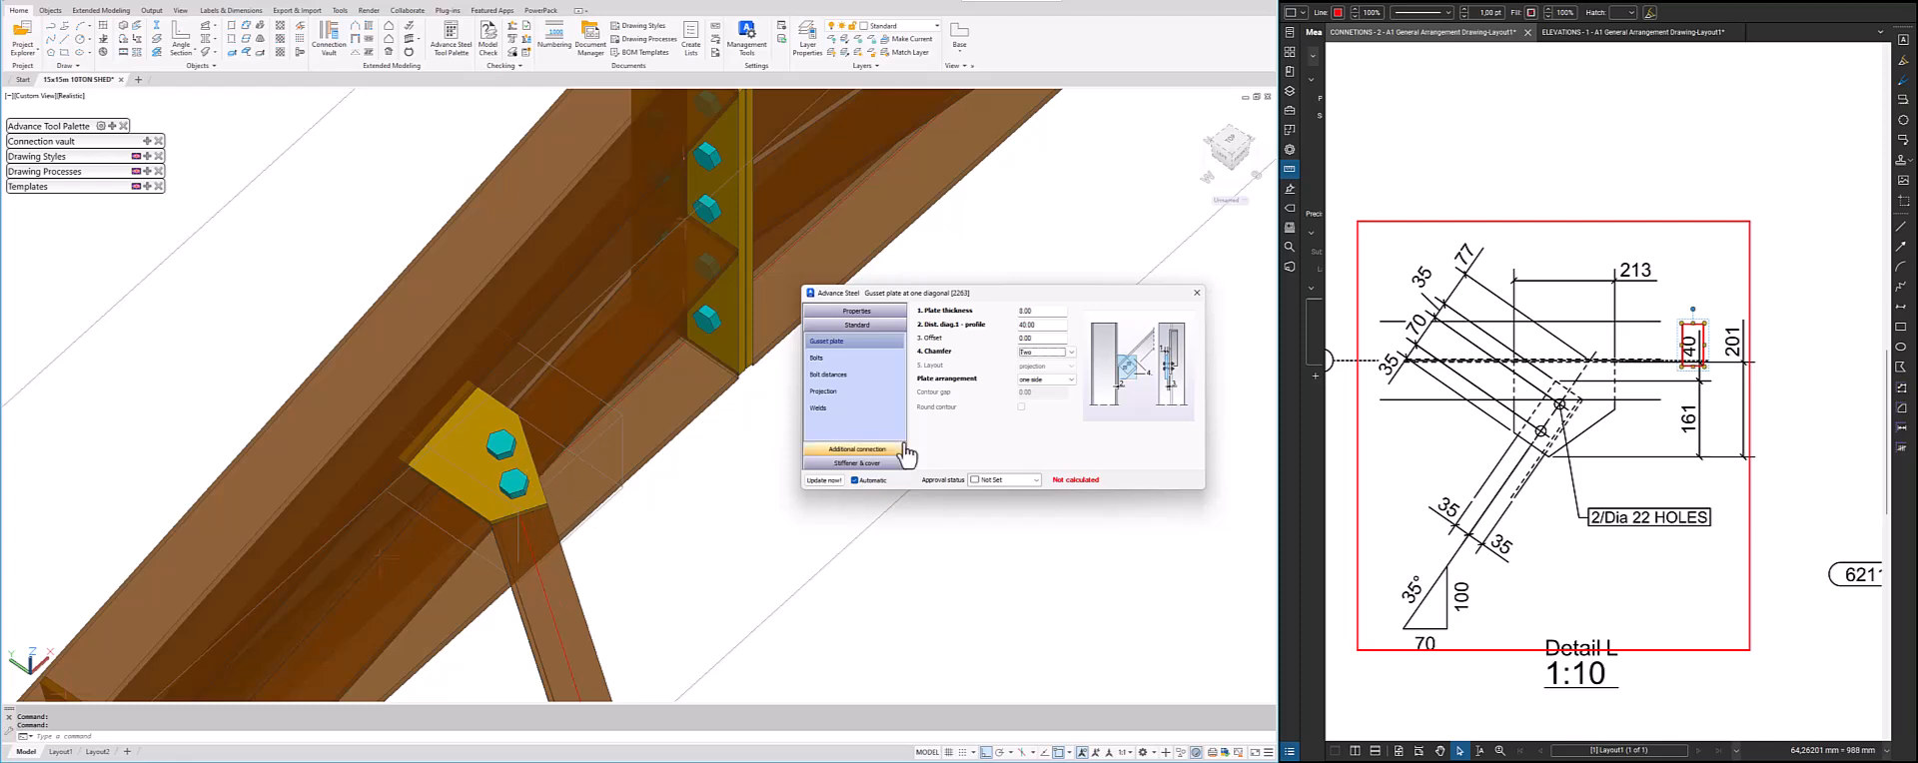
# Open the gusset plate joint's bolt settings and mark the 2/Dia 22 HOLES note in Detail L with a rectangle
pyautogui.click(873, 357)
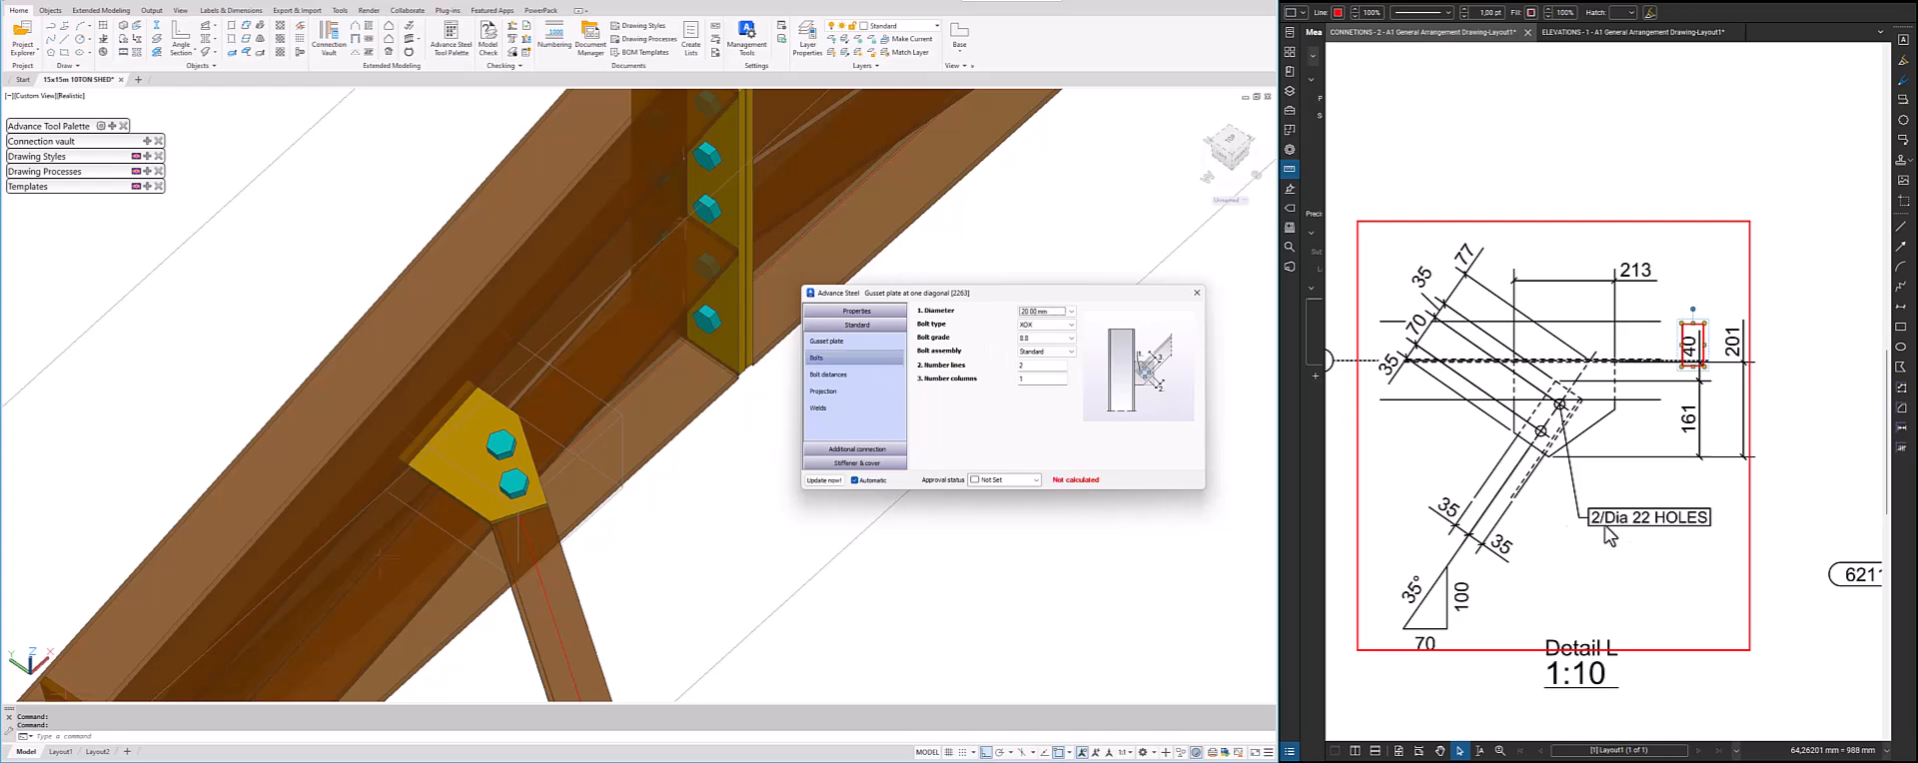
pyautogui.click(1901, 326)
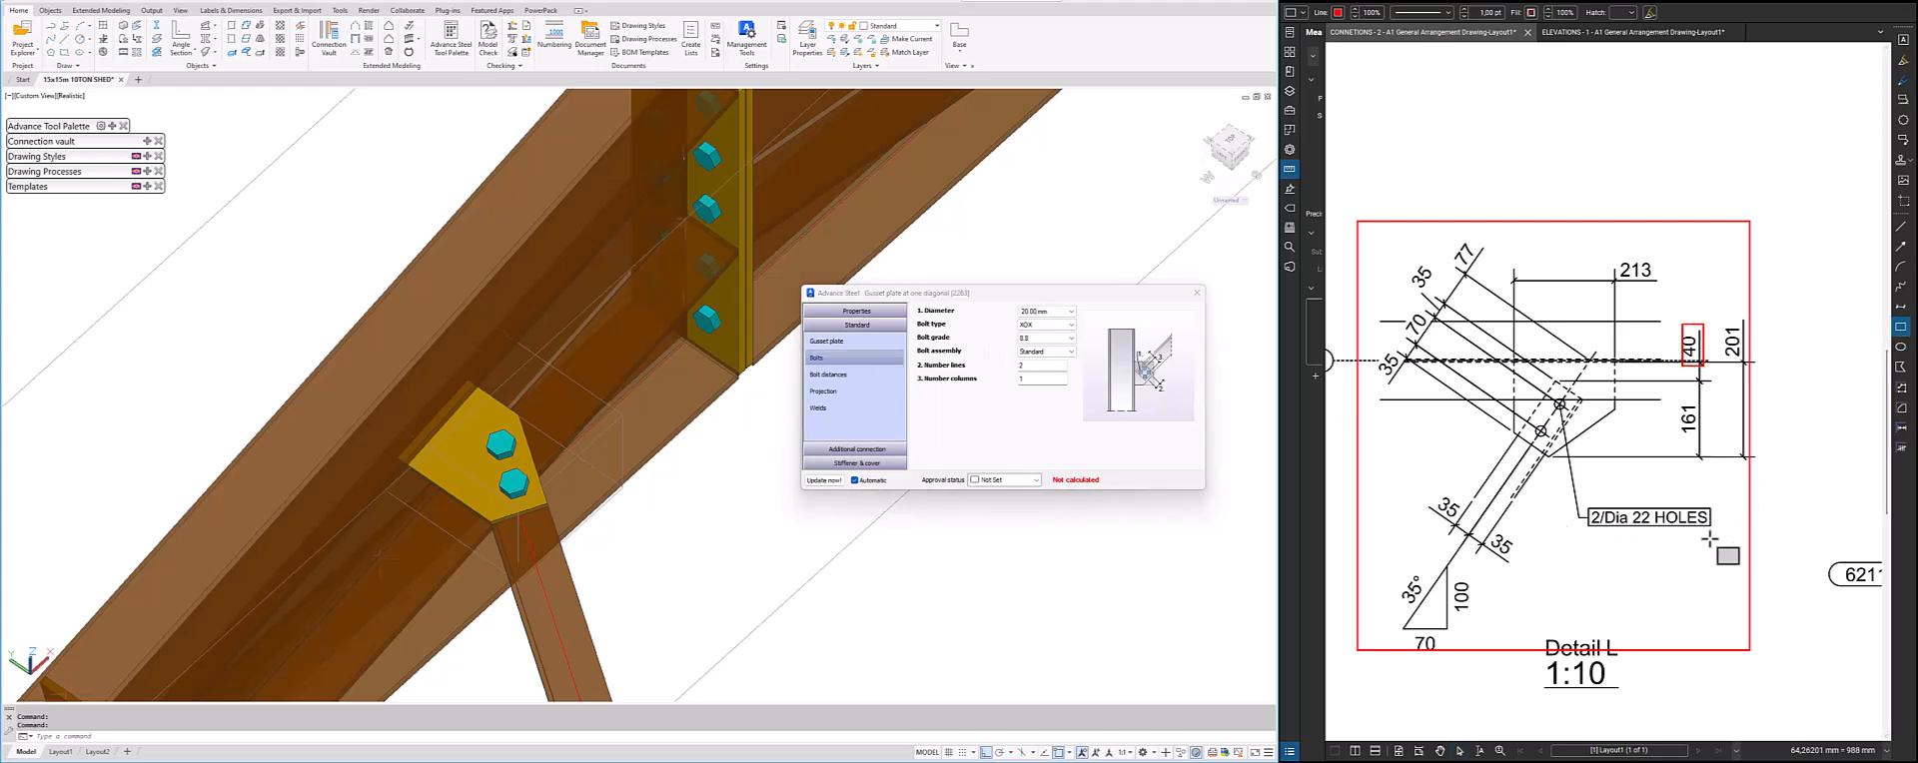
pyautogui.moveTo(1716, 541); pyautogui.dragTo(1578, 495)
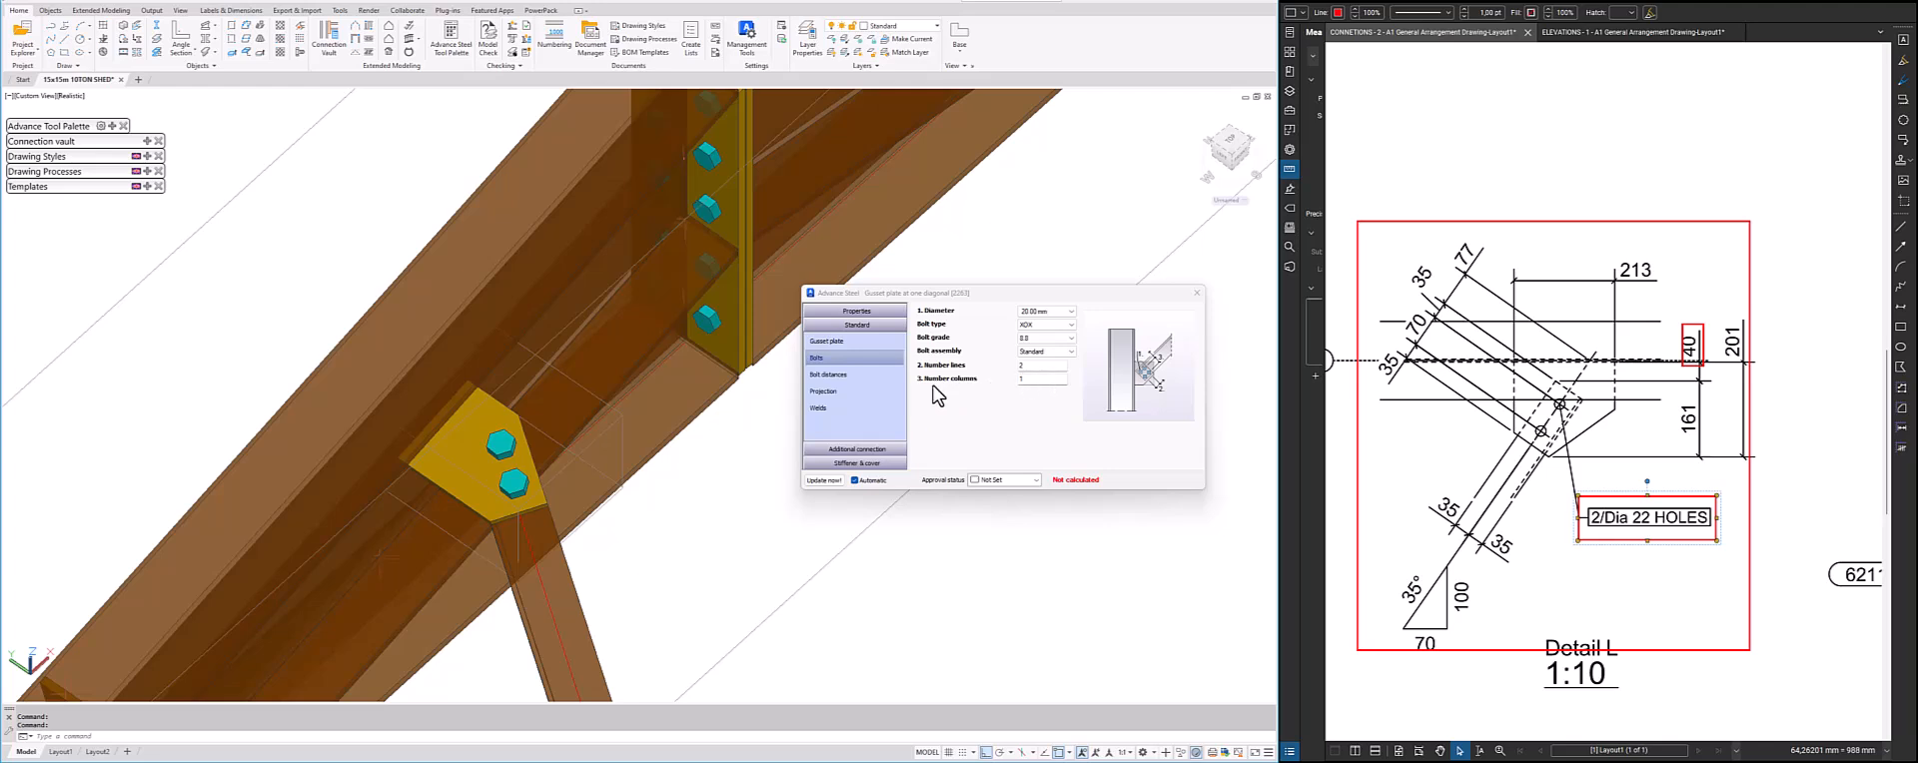
# Try 2 and 5 bolt columns on the gusset plate, ending with the number of columns set back to 1
pyautogui.doubleClick(1043, 381)
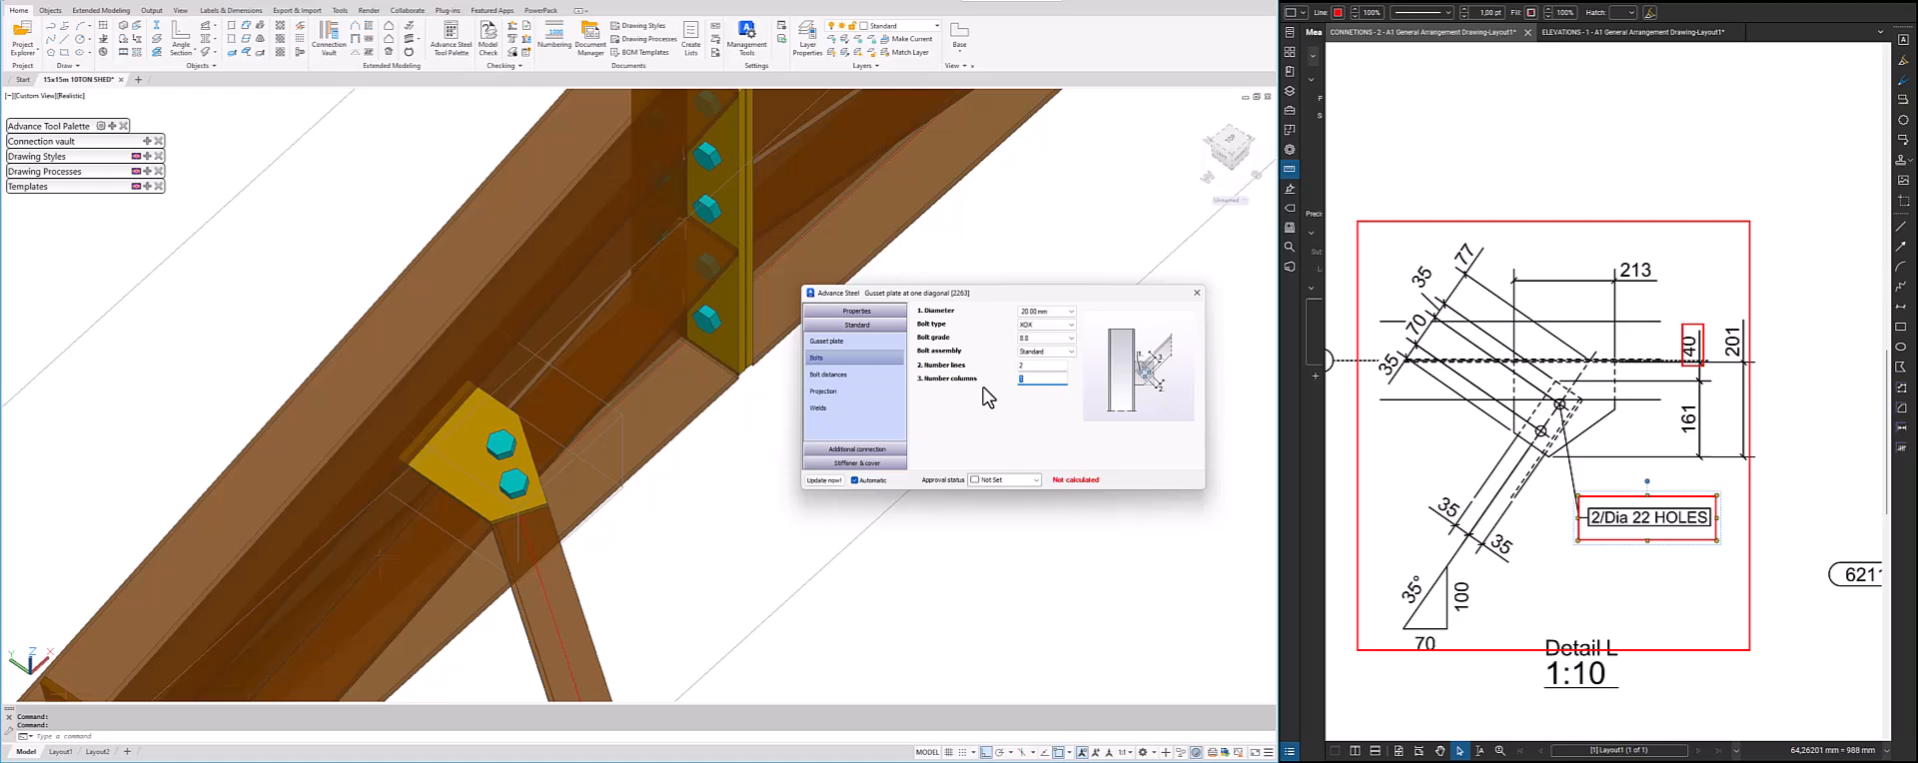
pyautogui.write('2')
pyautogui.press('Return')
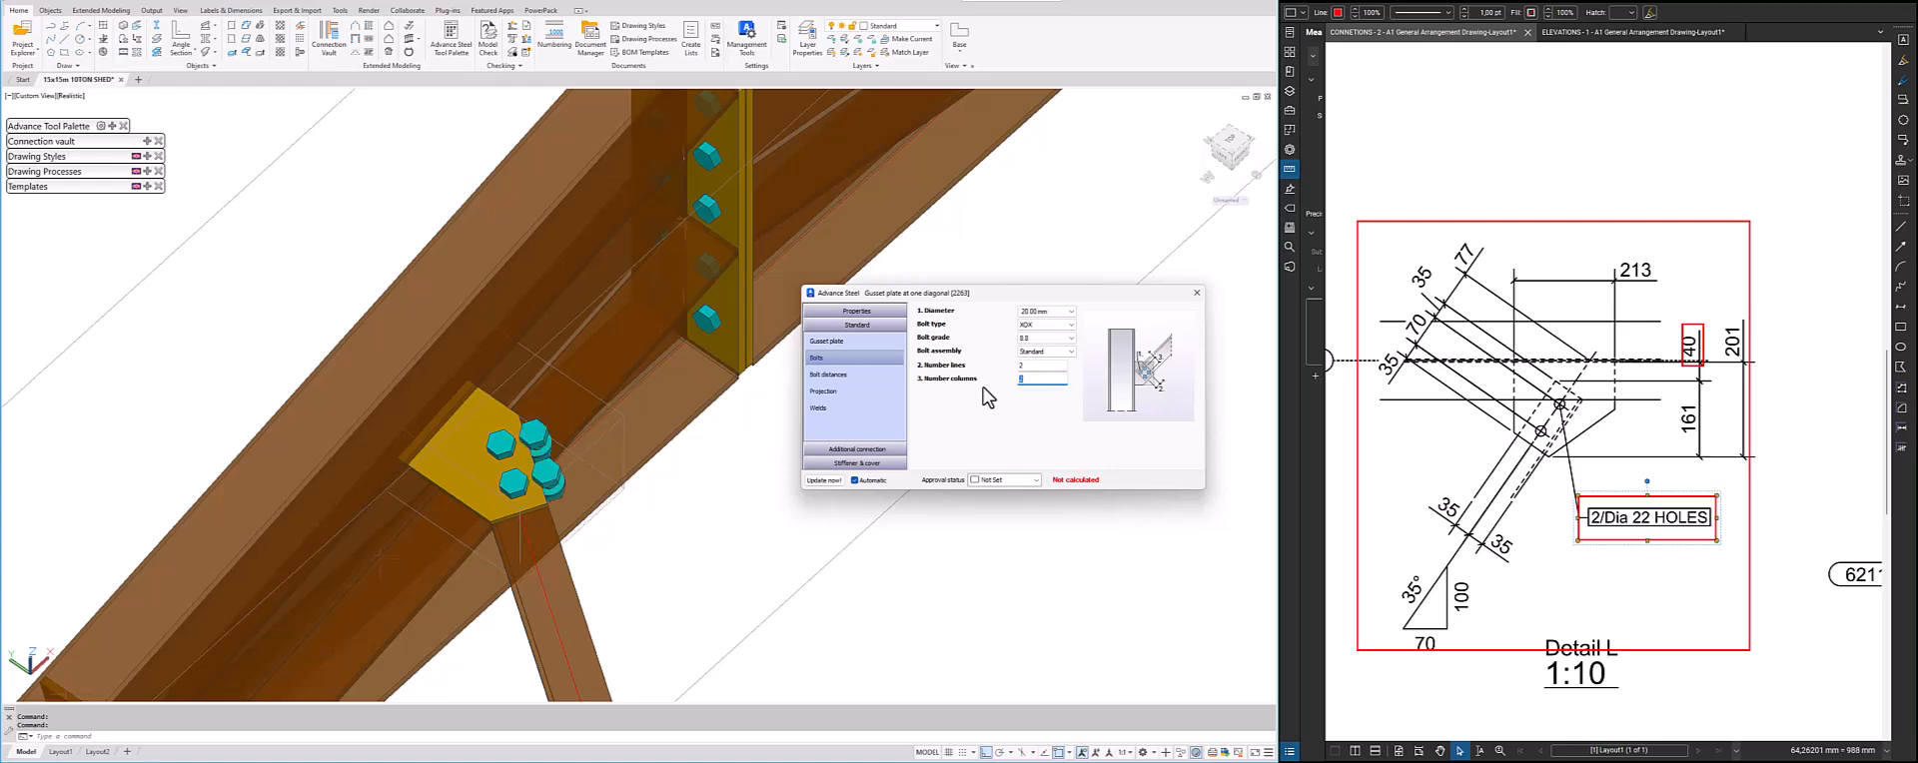
pyautogui.write('5')
pyautogui.press('Return')
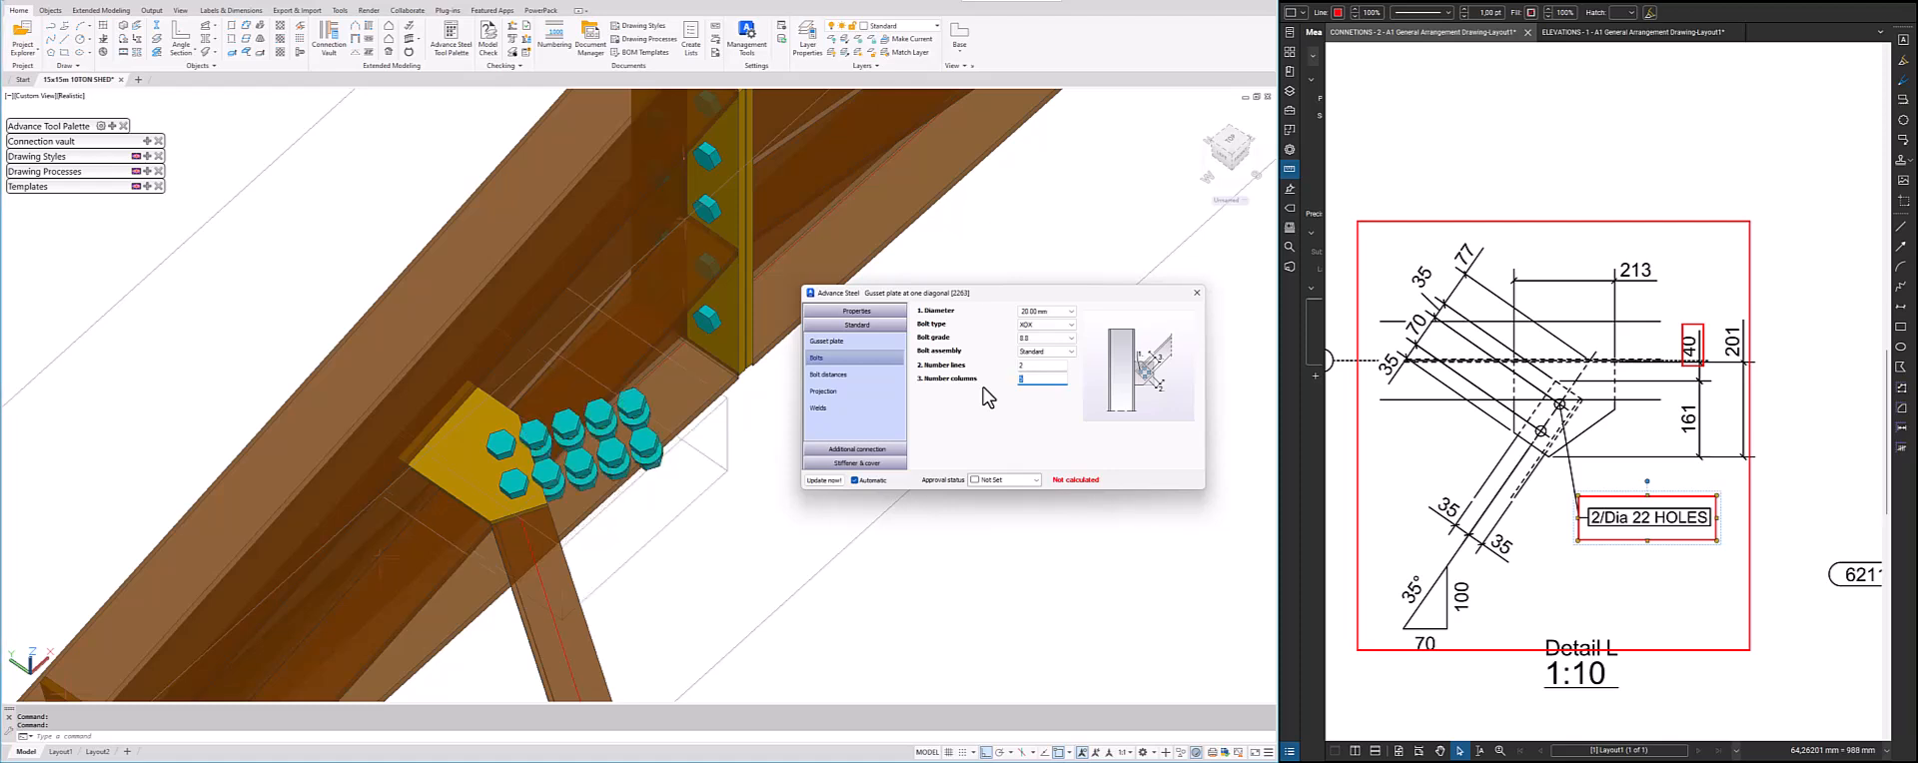
pyautogui.press('Return')
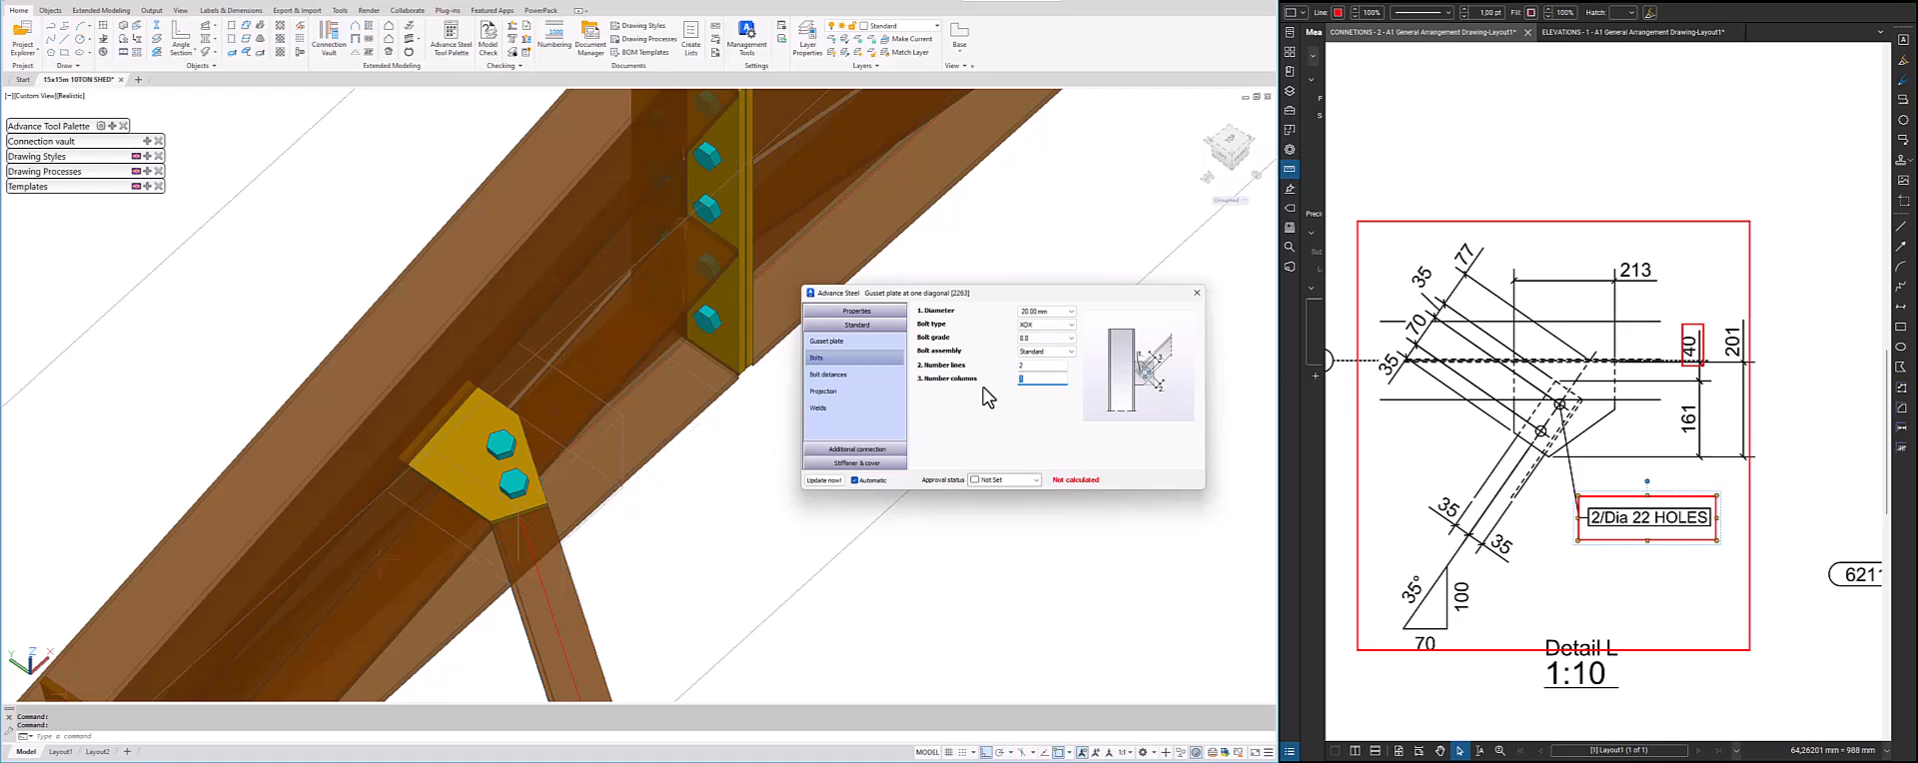
# Open the joint's bolt distances and mark Detail L's sloped 35-70-35-77 dimension chain with a green line
pyautogui.click(828, 375)
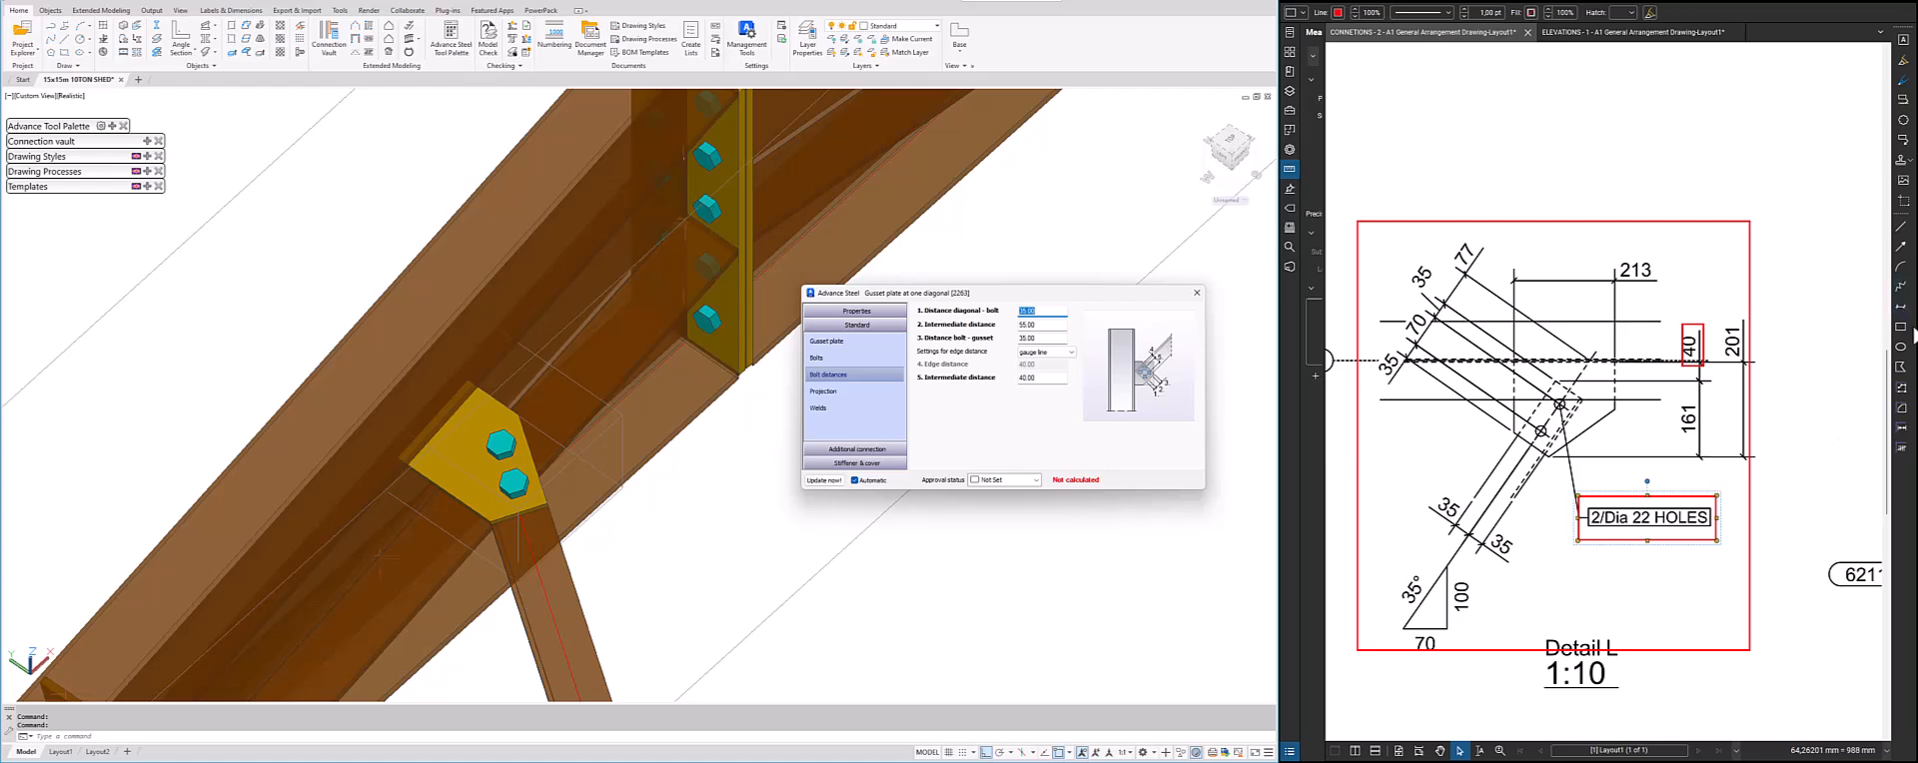
pyautogui.click(1901, 227)
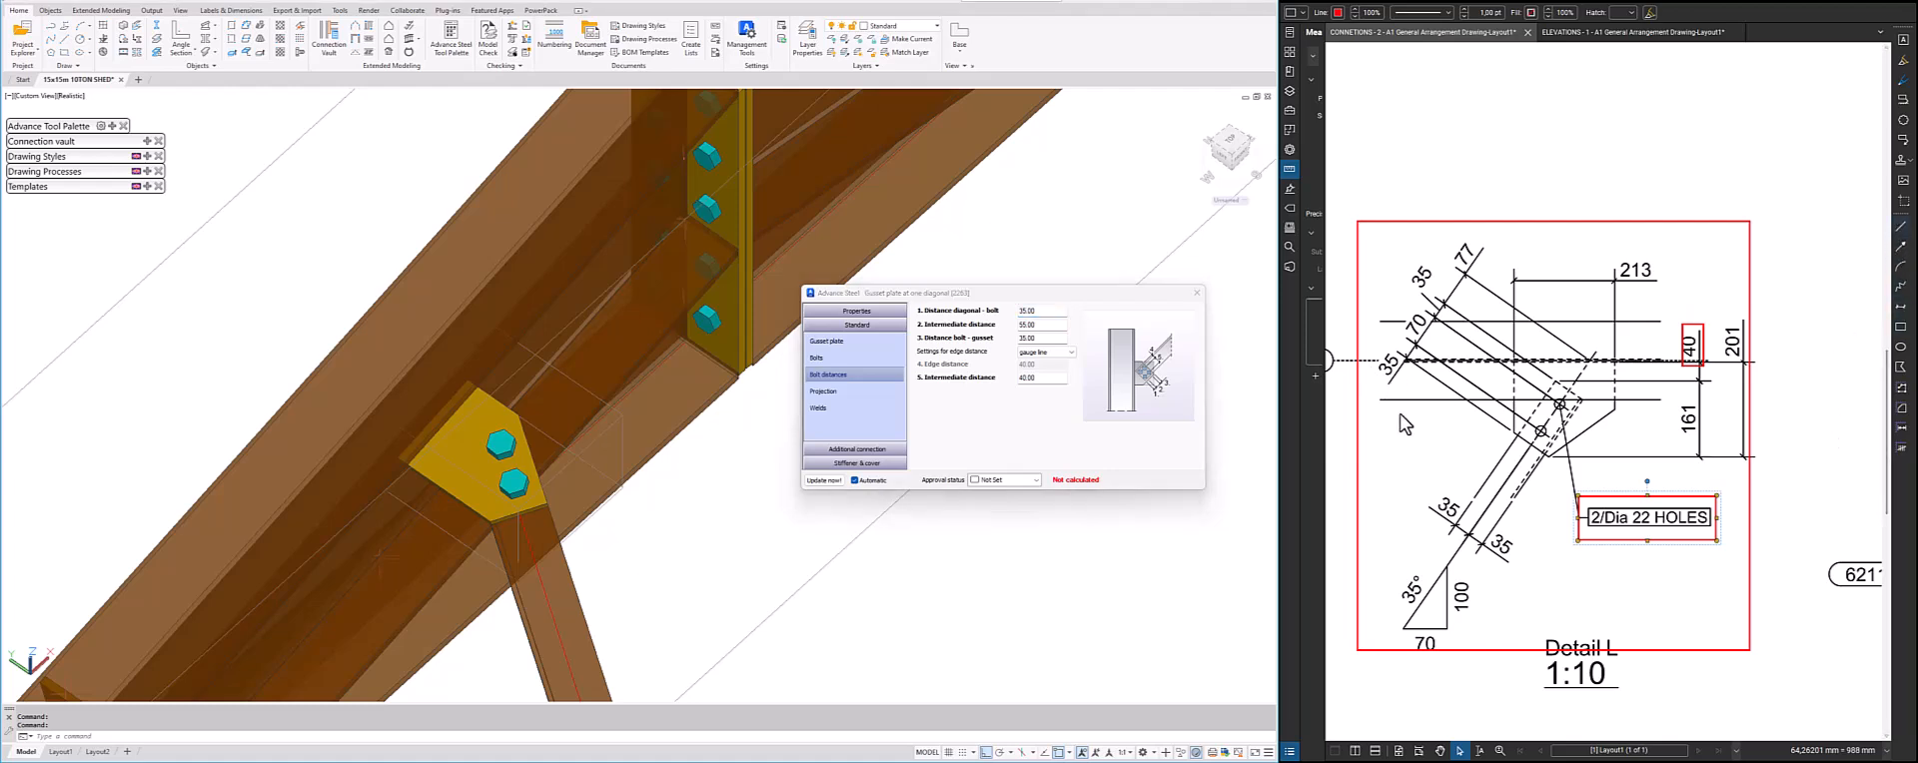
pyautogui.click(1368, 397)
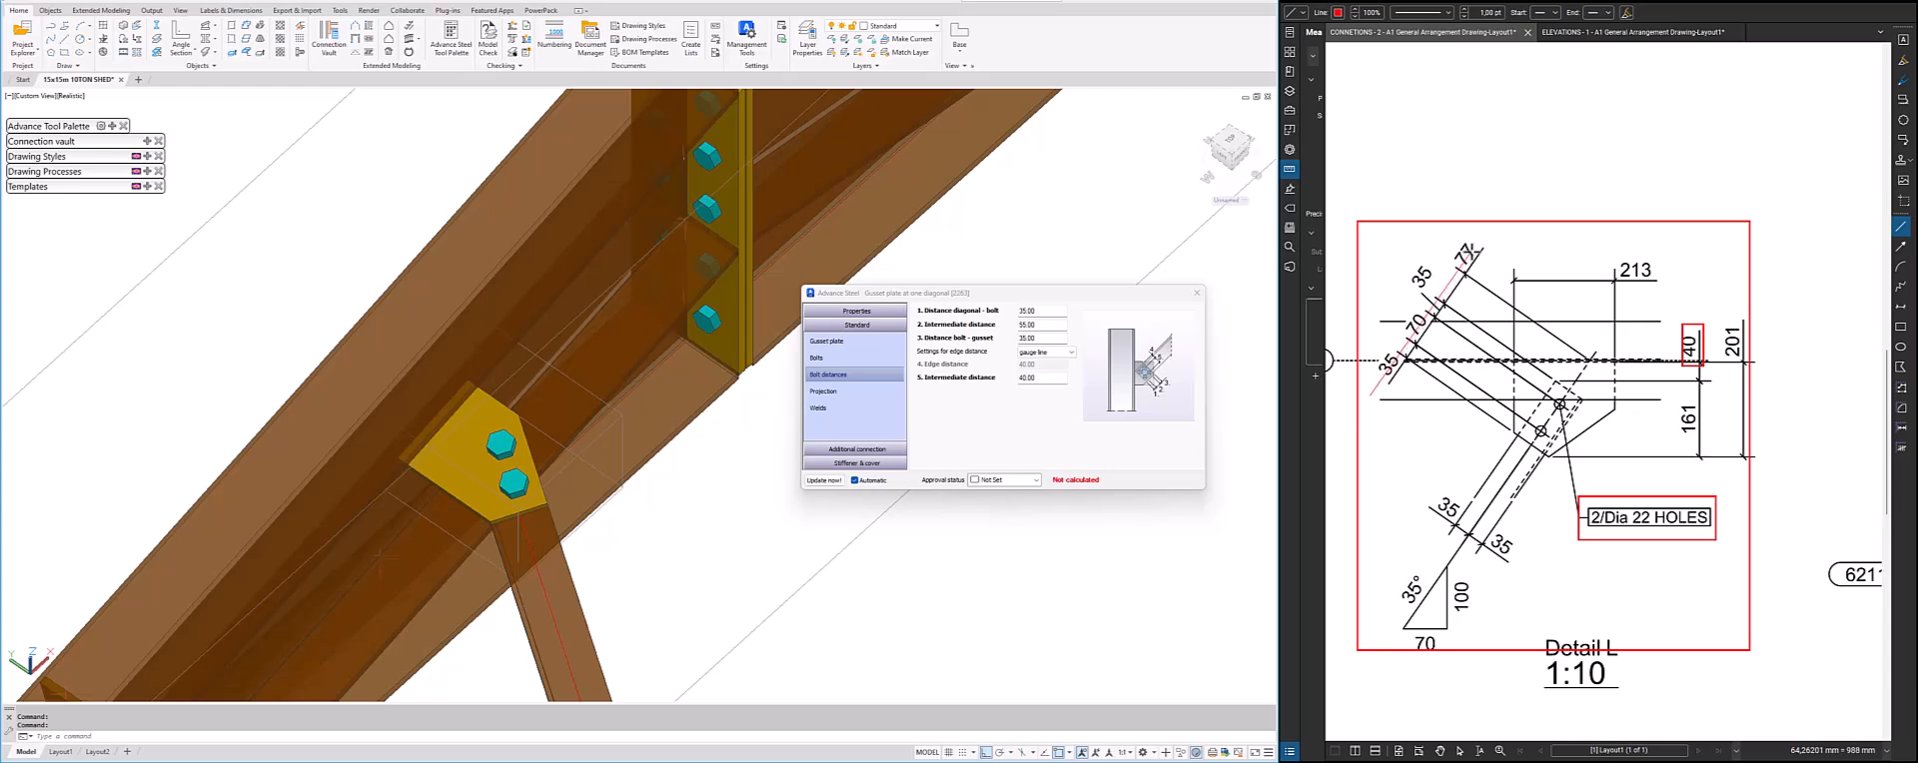
pyautogui.click(1478, 239)
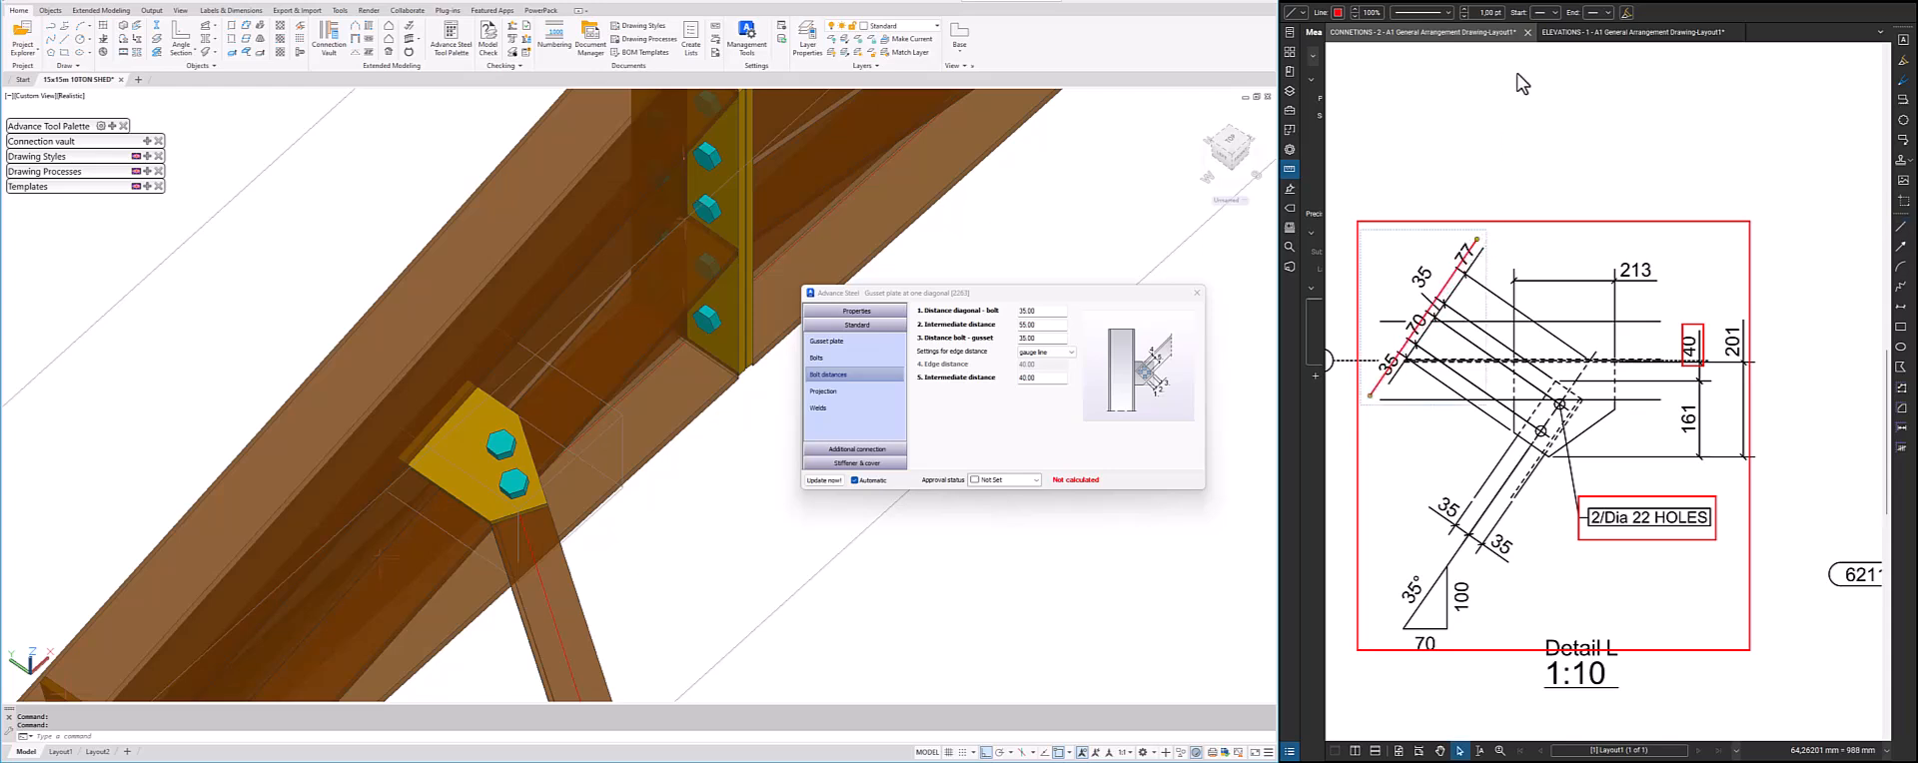
pyautogui.click(1339, 13)
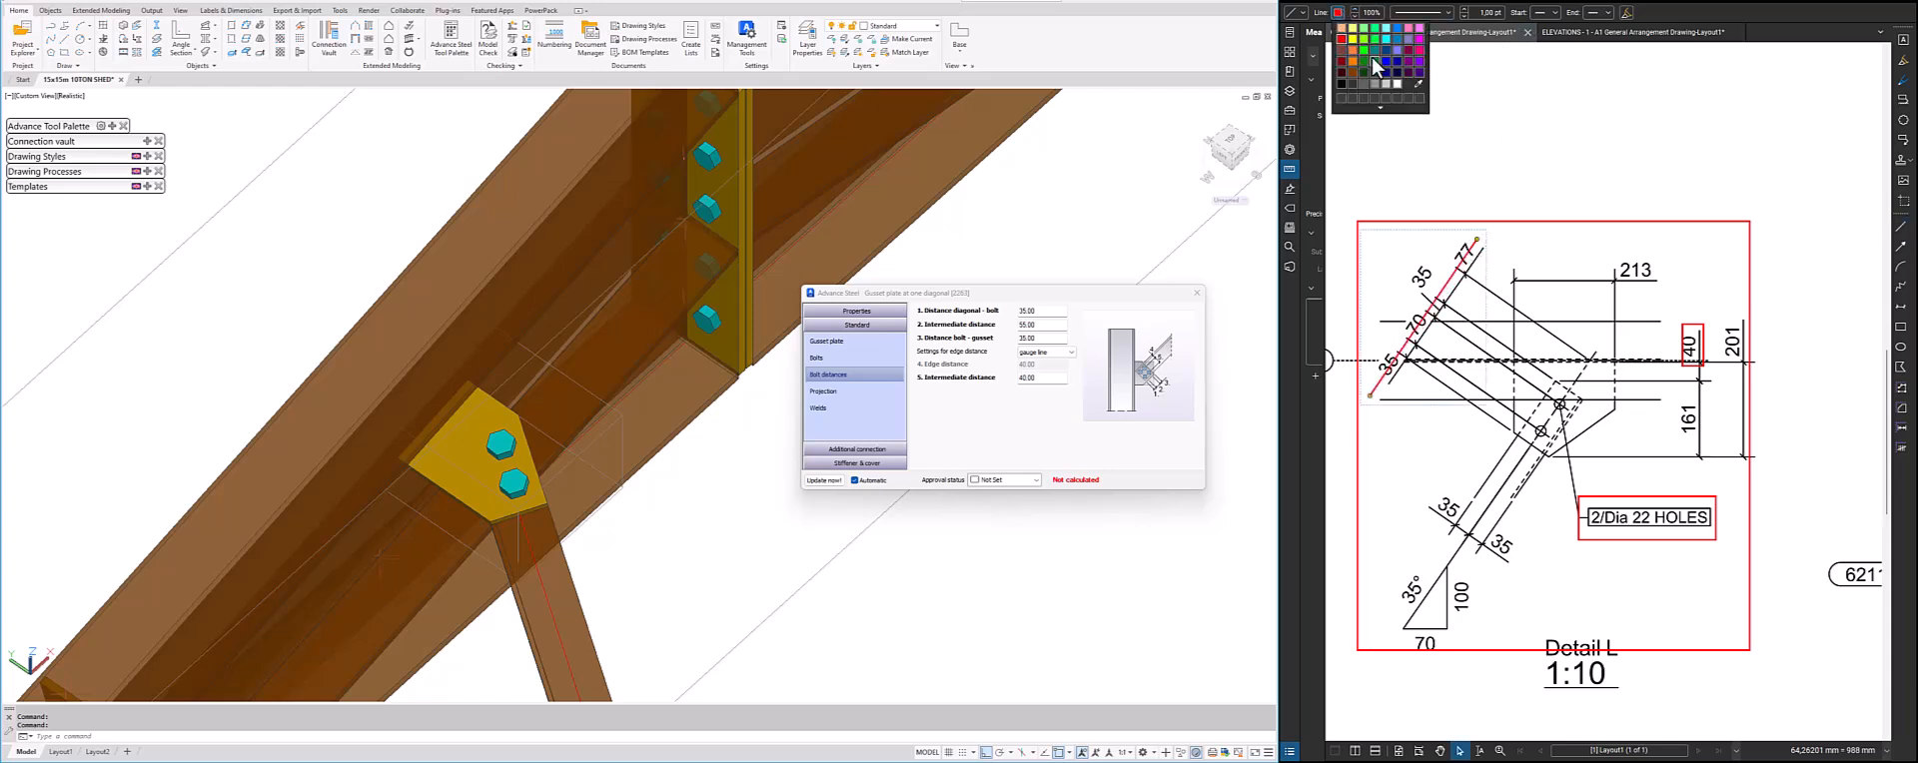
pyautogui.click(1379, 69)
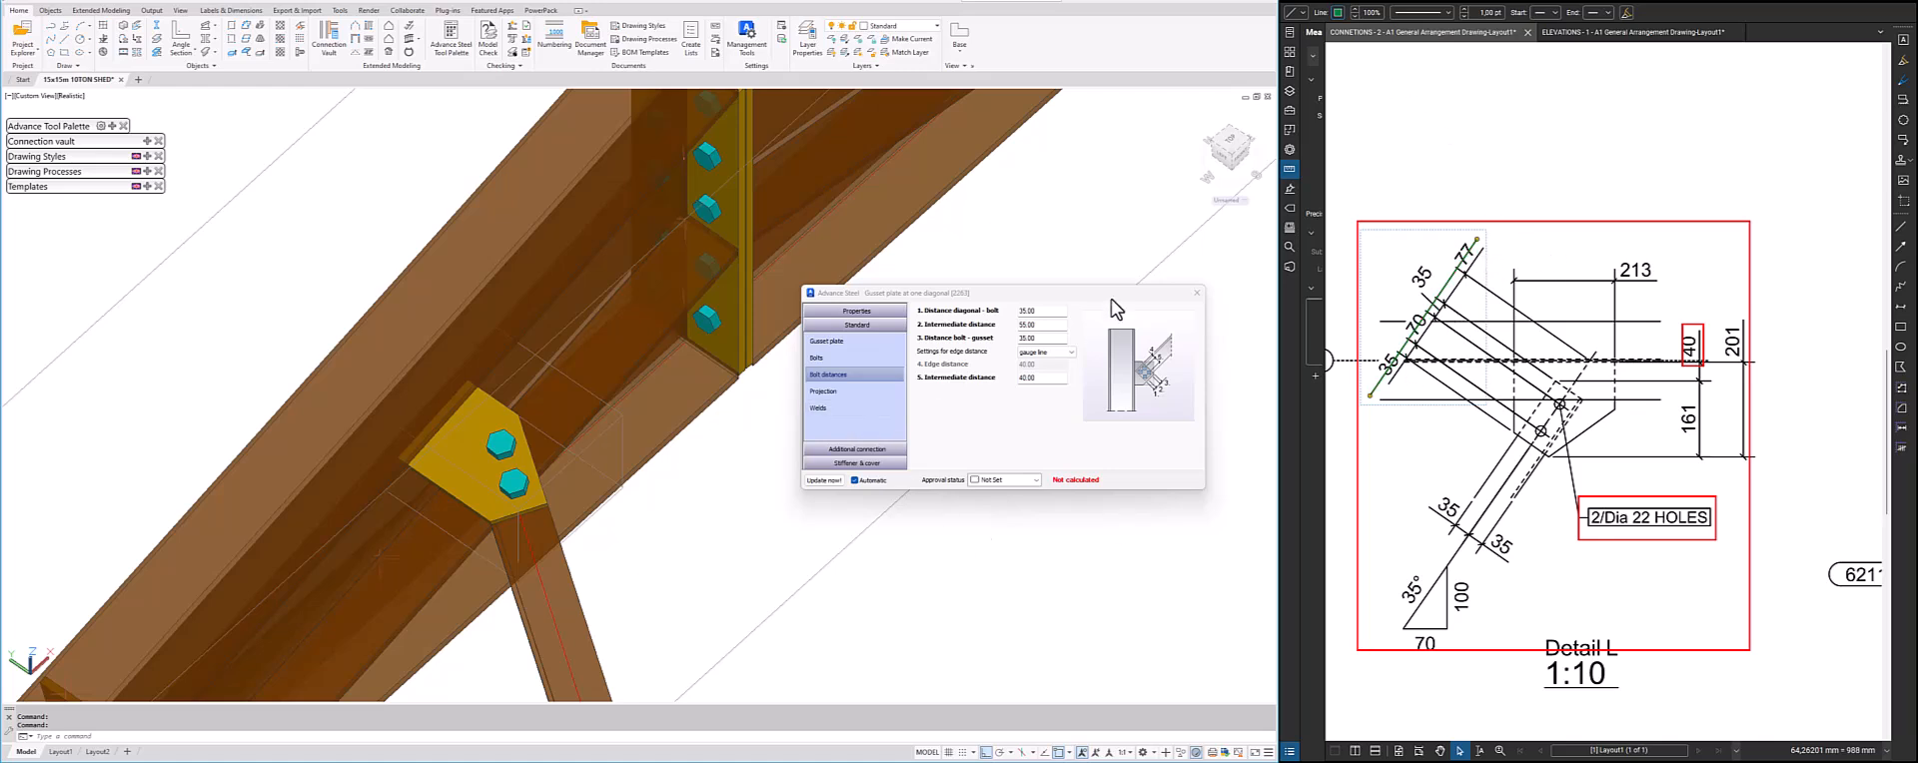
# Set the first intermediate bolt distance to 70 and mark the 35 and 35 brace dimensions in Detail L with a rectangle
pyautogui.doubleClick(1041, 326)
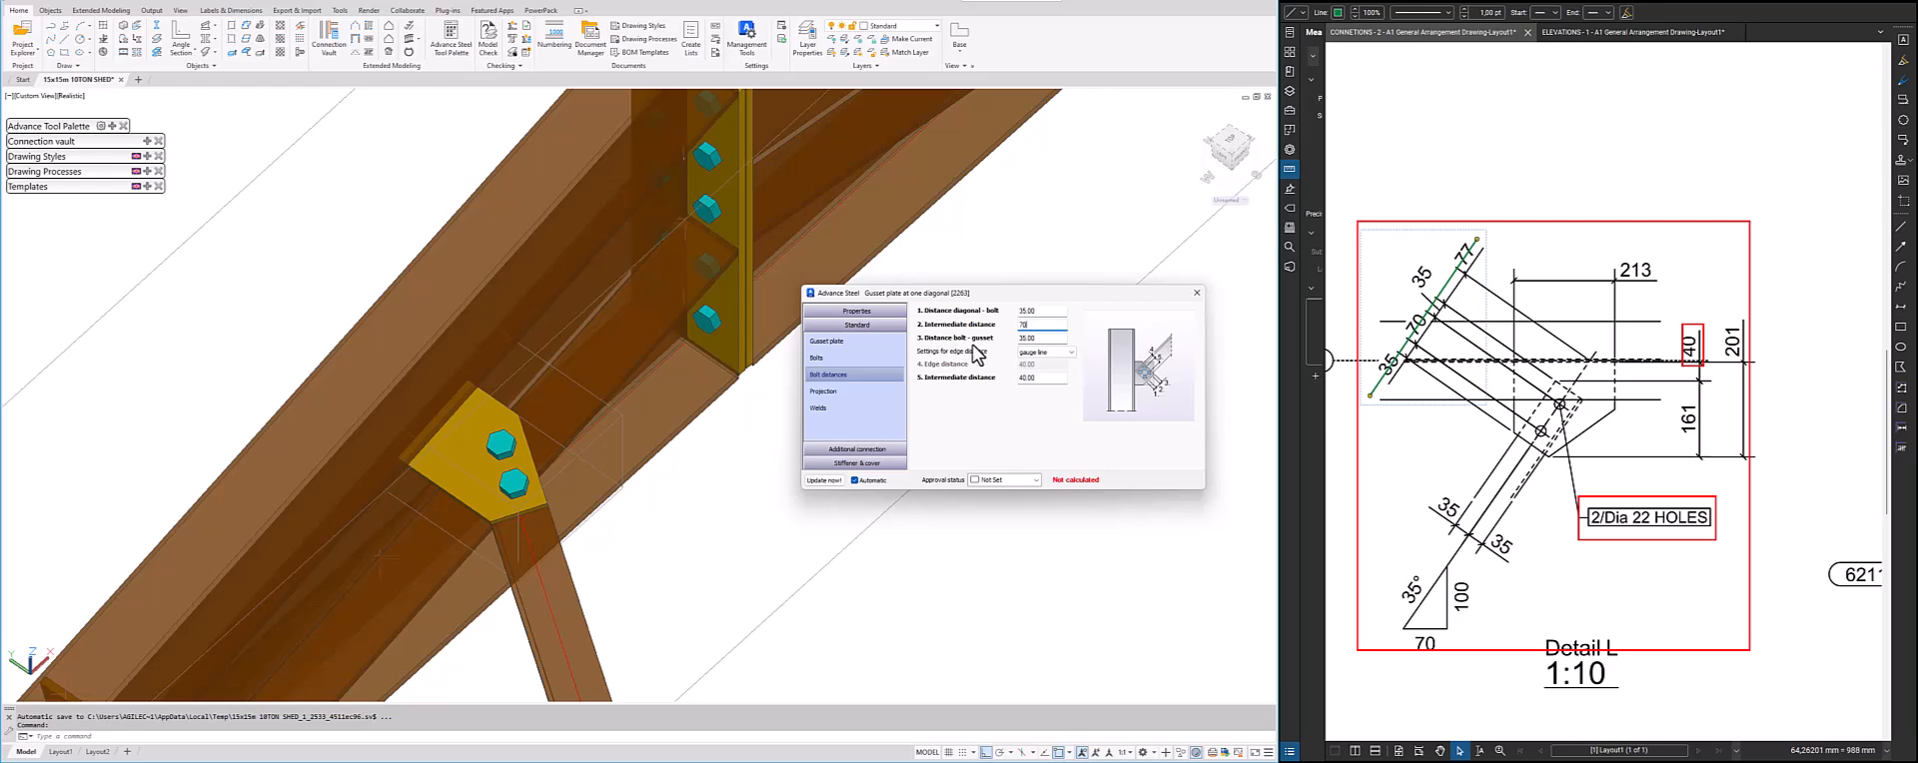
pyautogui.click(1060, 339)
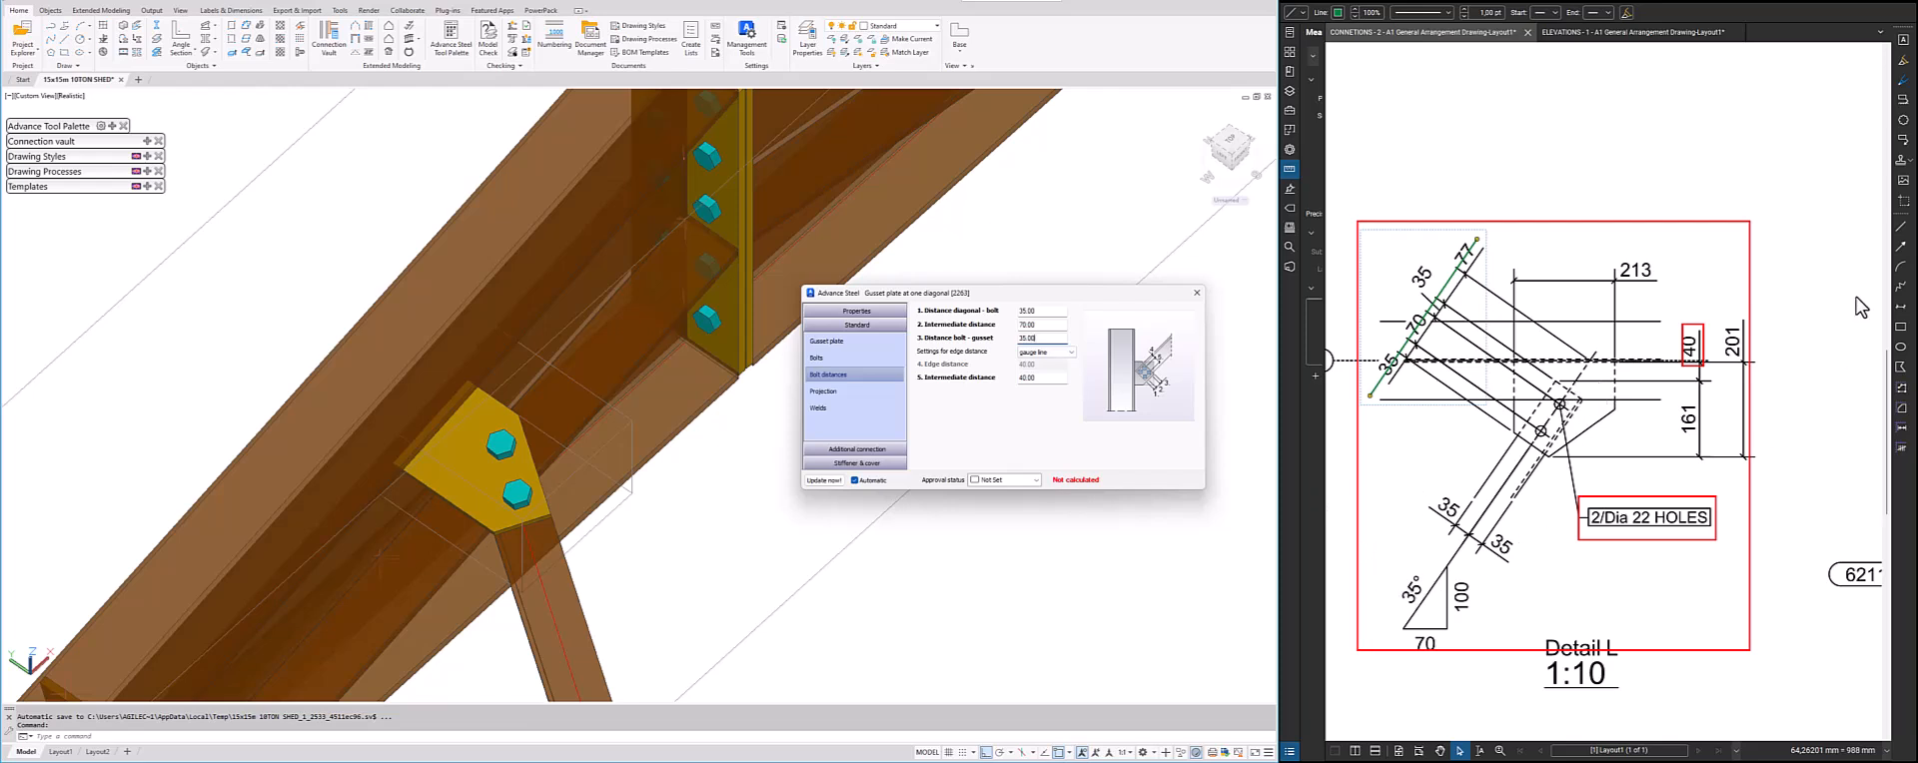
pyautogui.click(1901, 327)
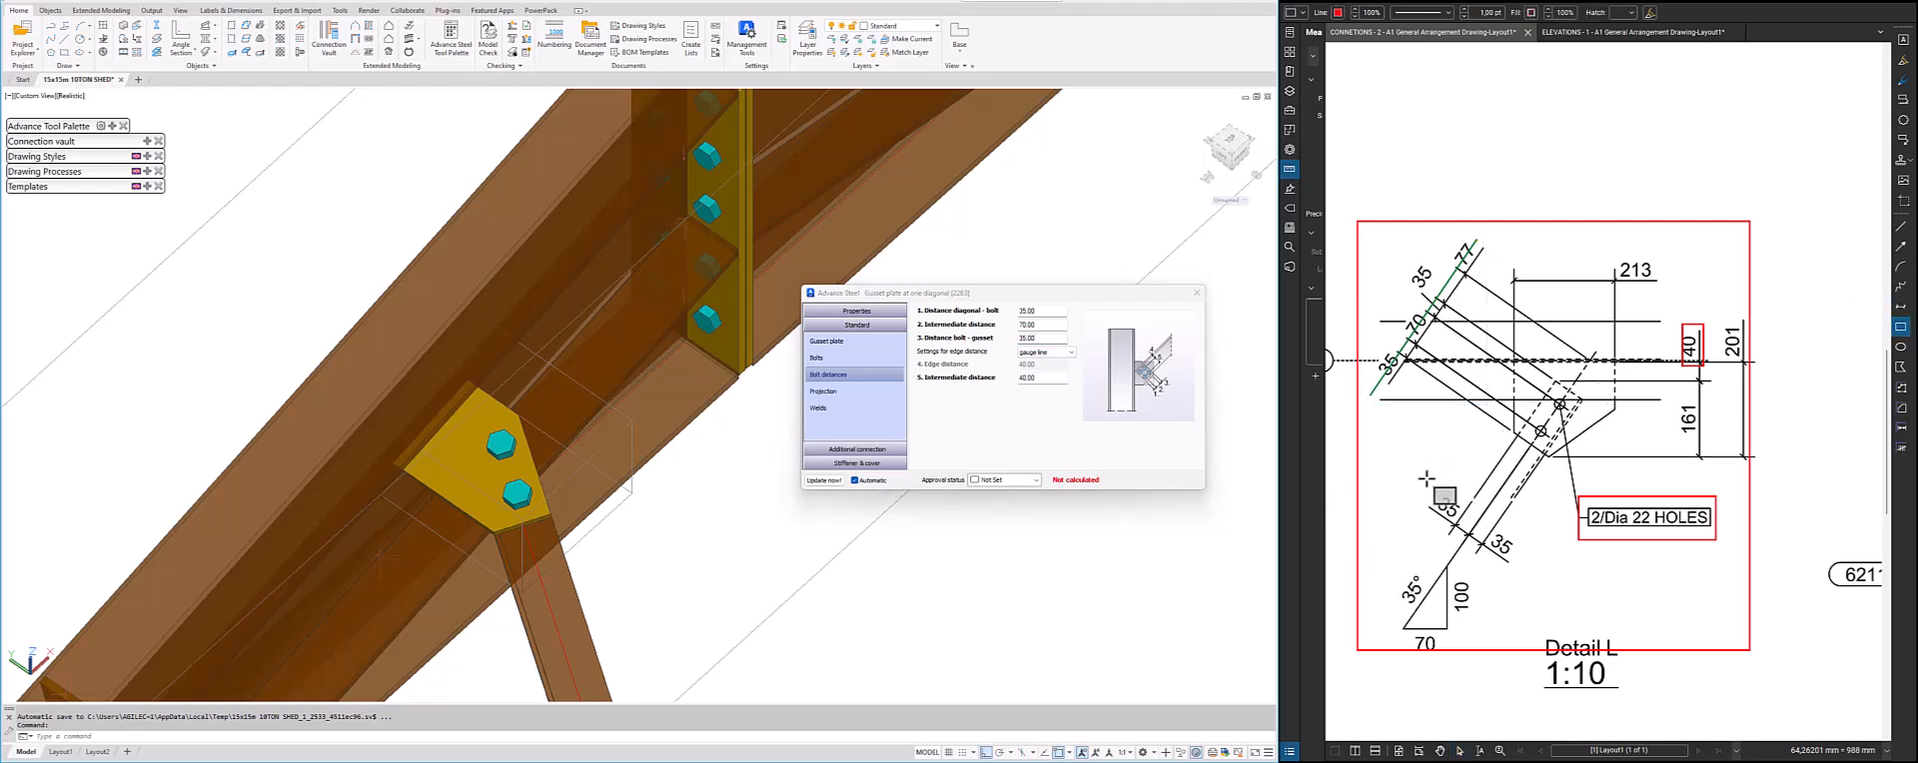
pyautogui.moveTo(1404, 476)
pyautogui.mouseDown()
pyautogui.moveTo(1489, 565)
pyautogui.moveTo(1539, 576)
pyautogui.mouseUp()
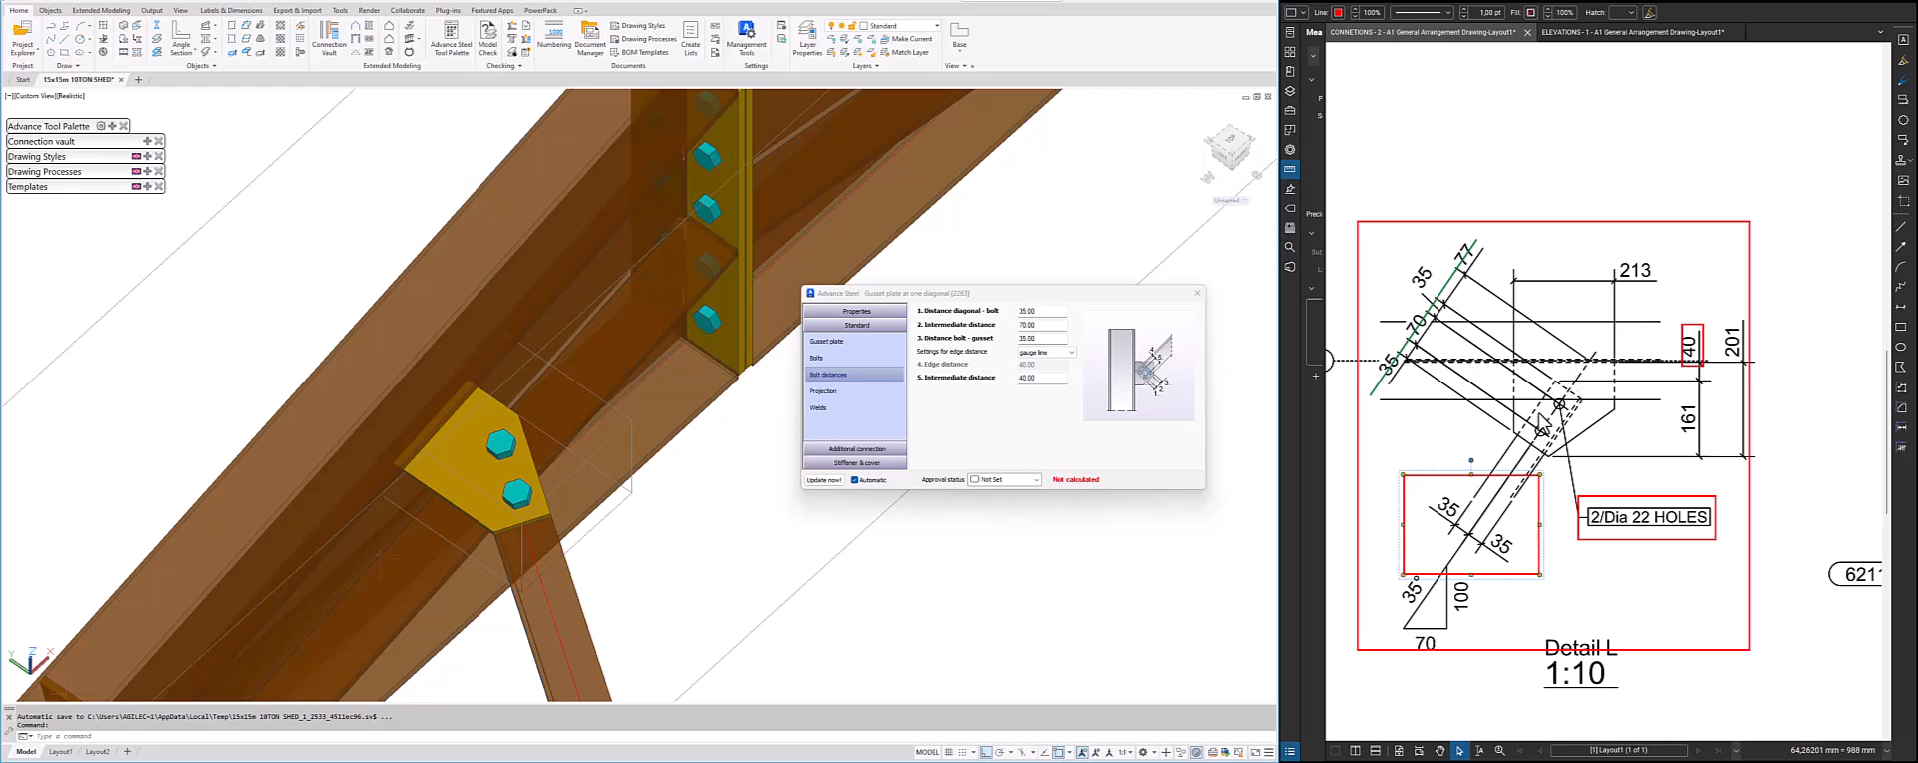
# Set the gusset plate bolts' edge distance reference to the centre line
pyautogui.click(1039, 353)
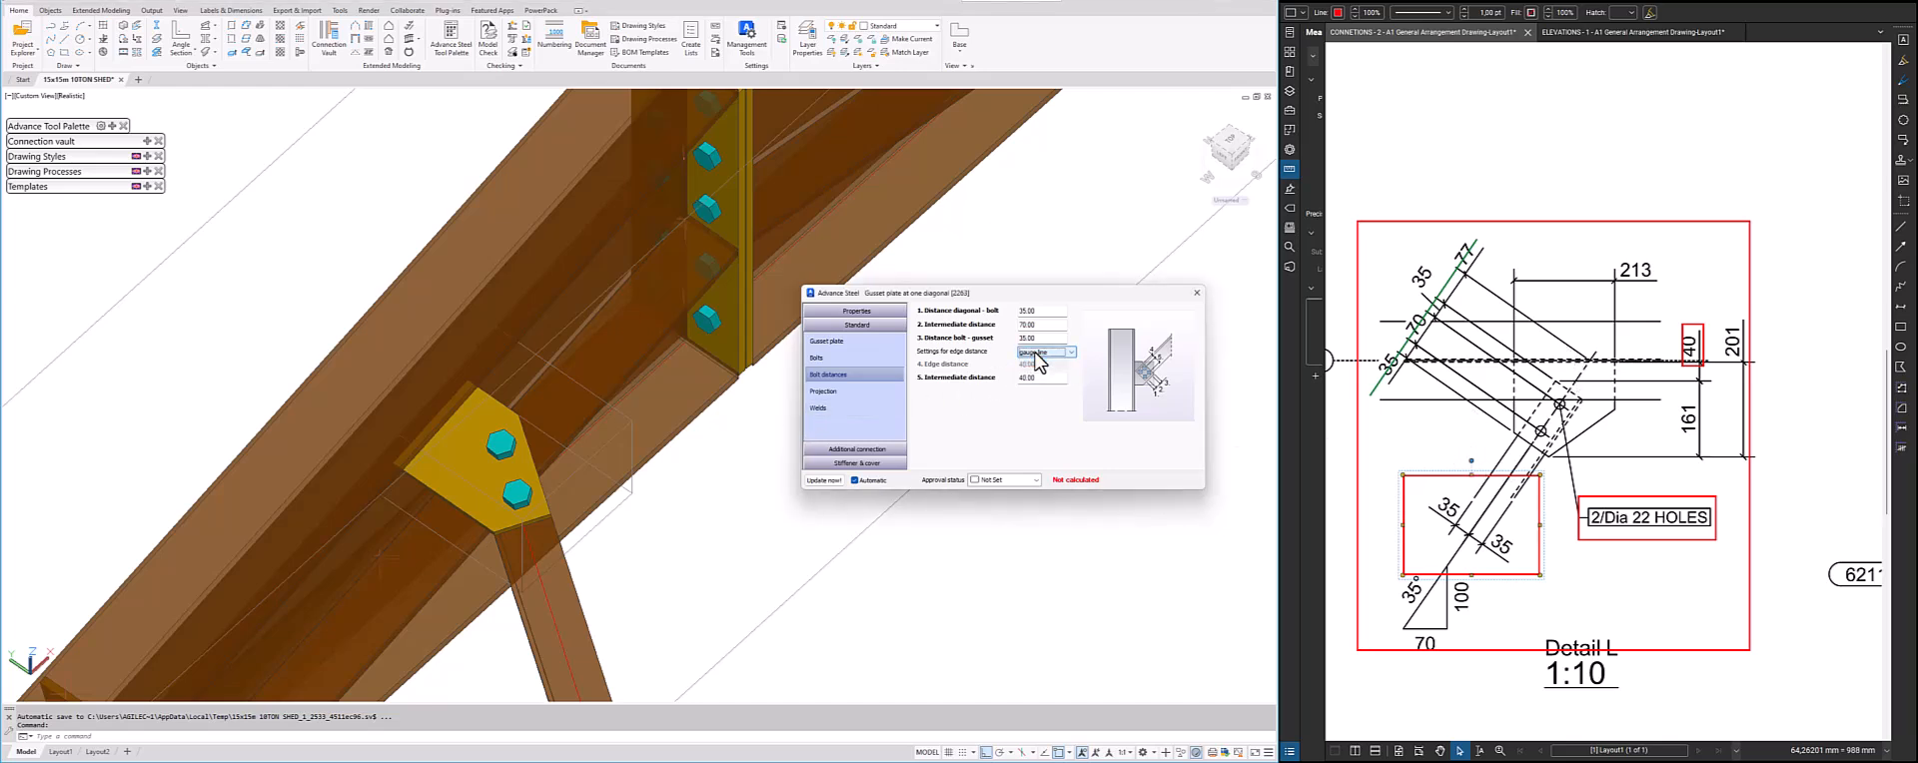
pyautogui.click(1044, 353)
pyautogui.click(1053, 352)
pyautogui.click(1047, 366)
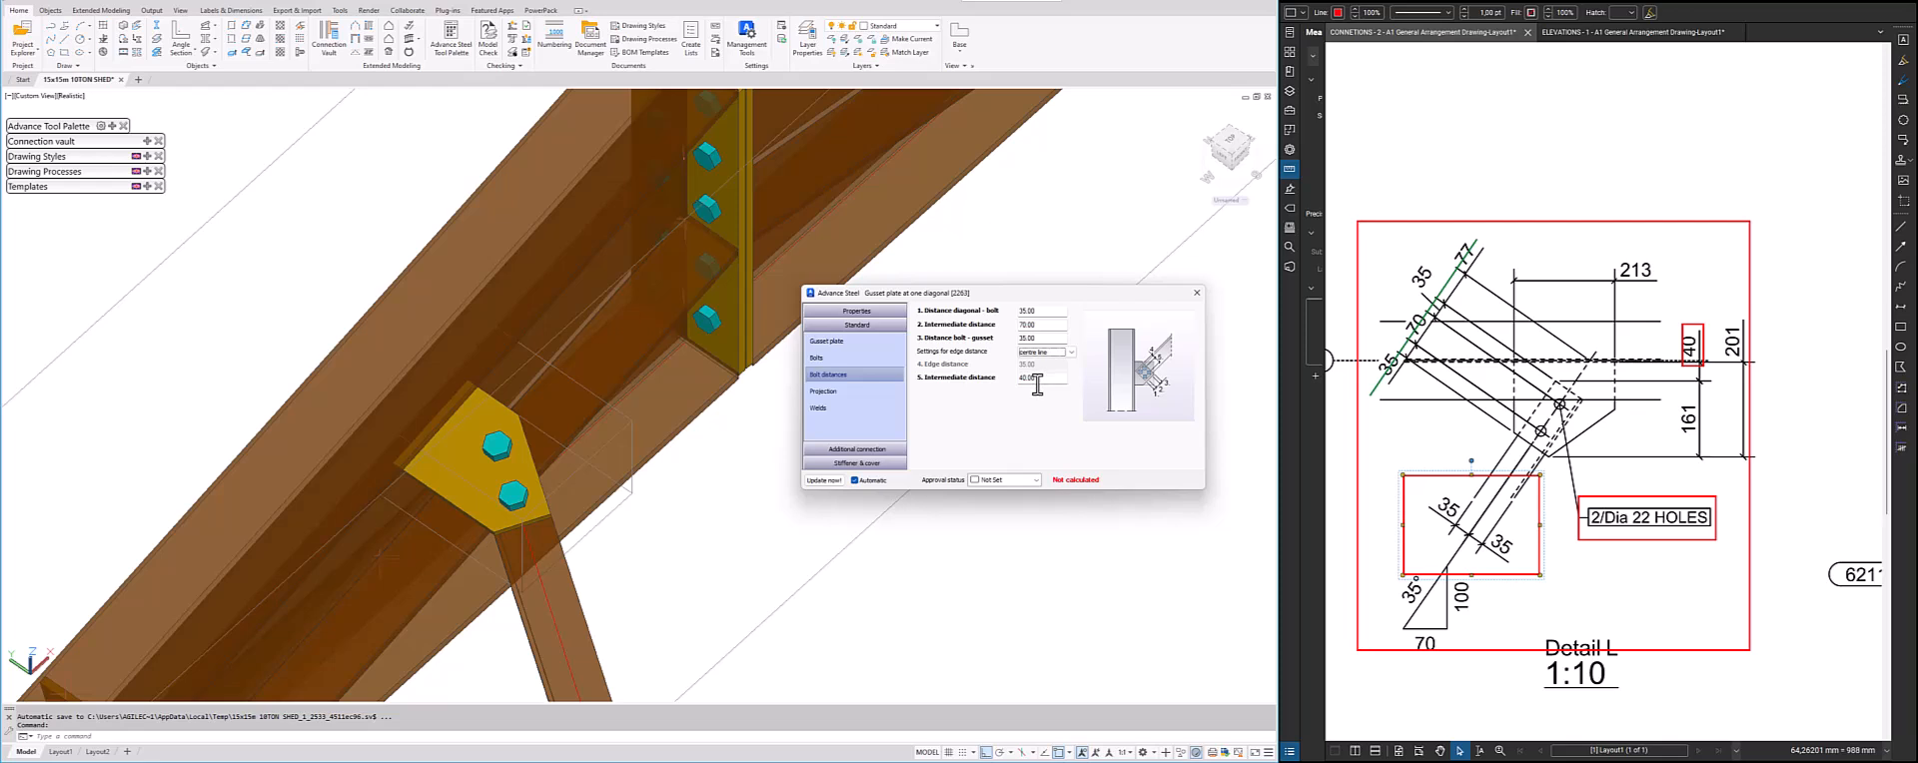
pyautogui.moveTo(1042, 378); pyautogui.dragTo(955, 379)
# Review the joint's projection, weld, additional connection and stiffener settings, and close its properties
pyautogui.click(842, 392)
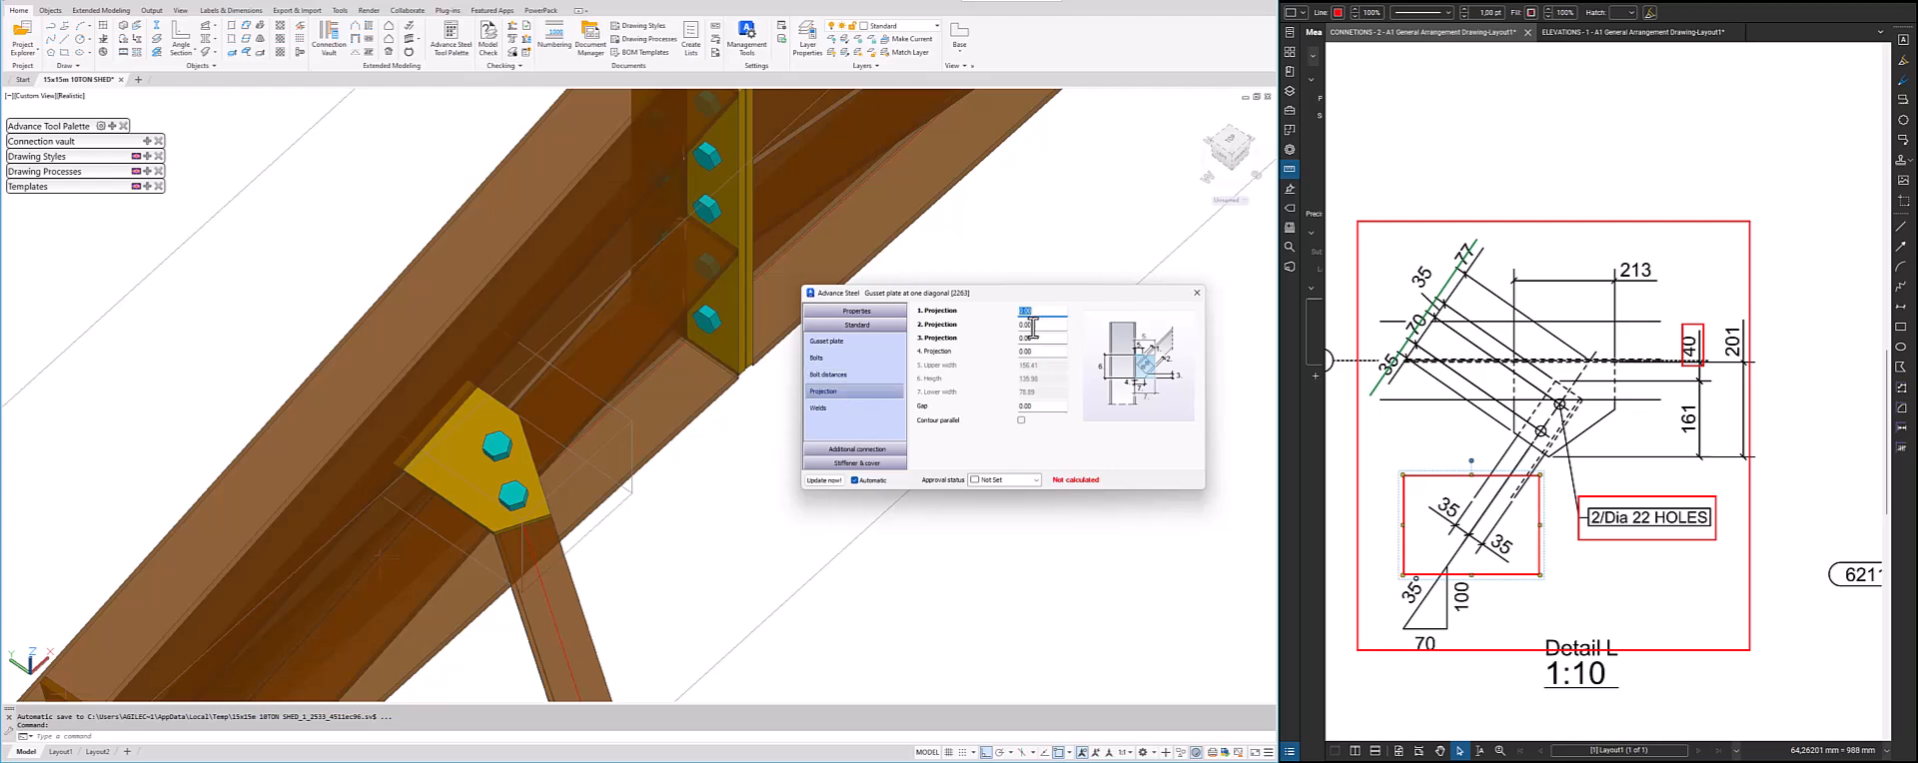
pyautogui.click(879, 409)
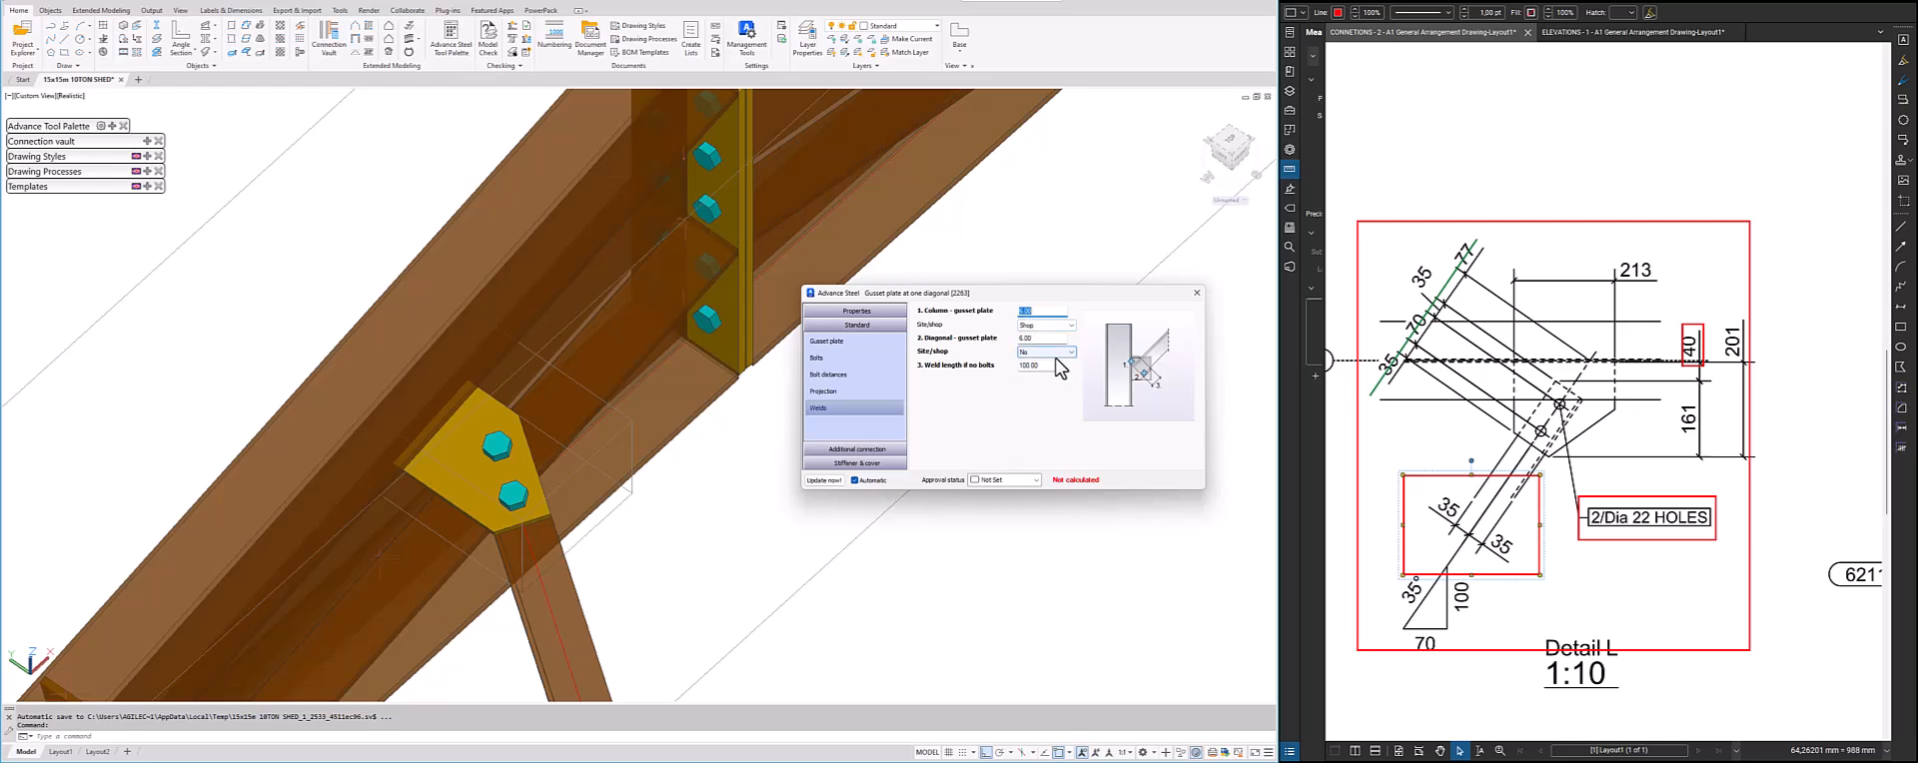
pyautogui.click(859, 449)
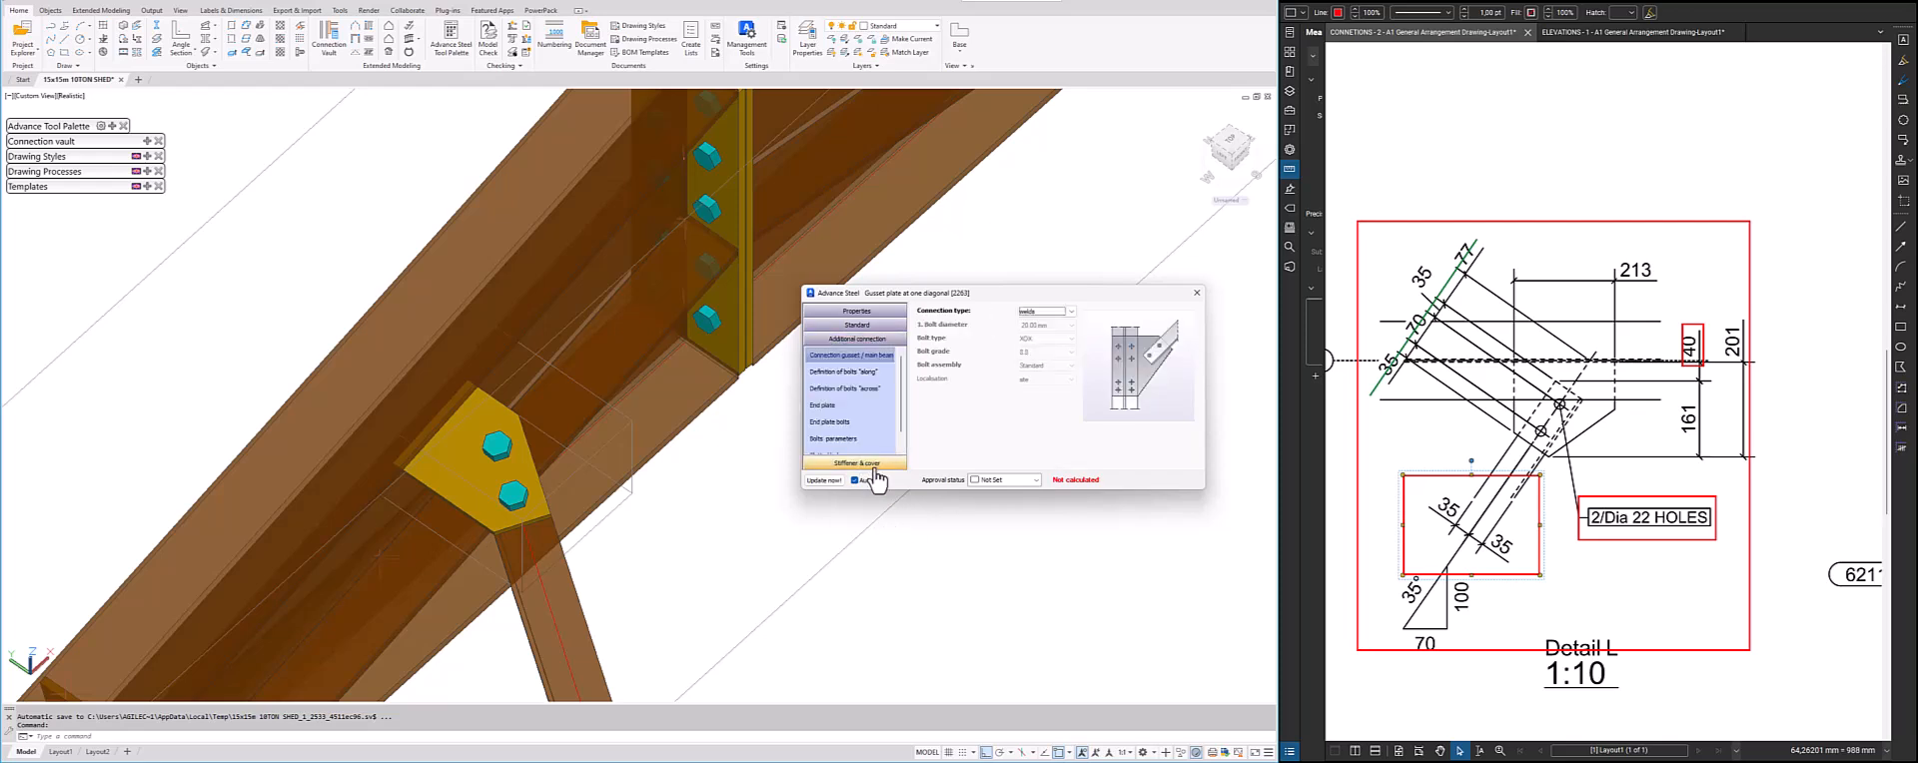
pyautogui.click(857, 462)
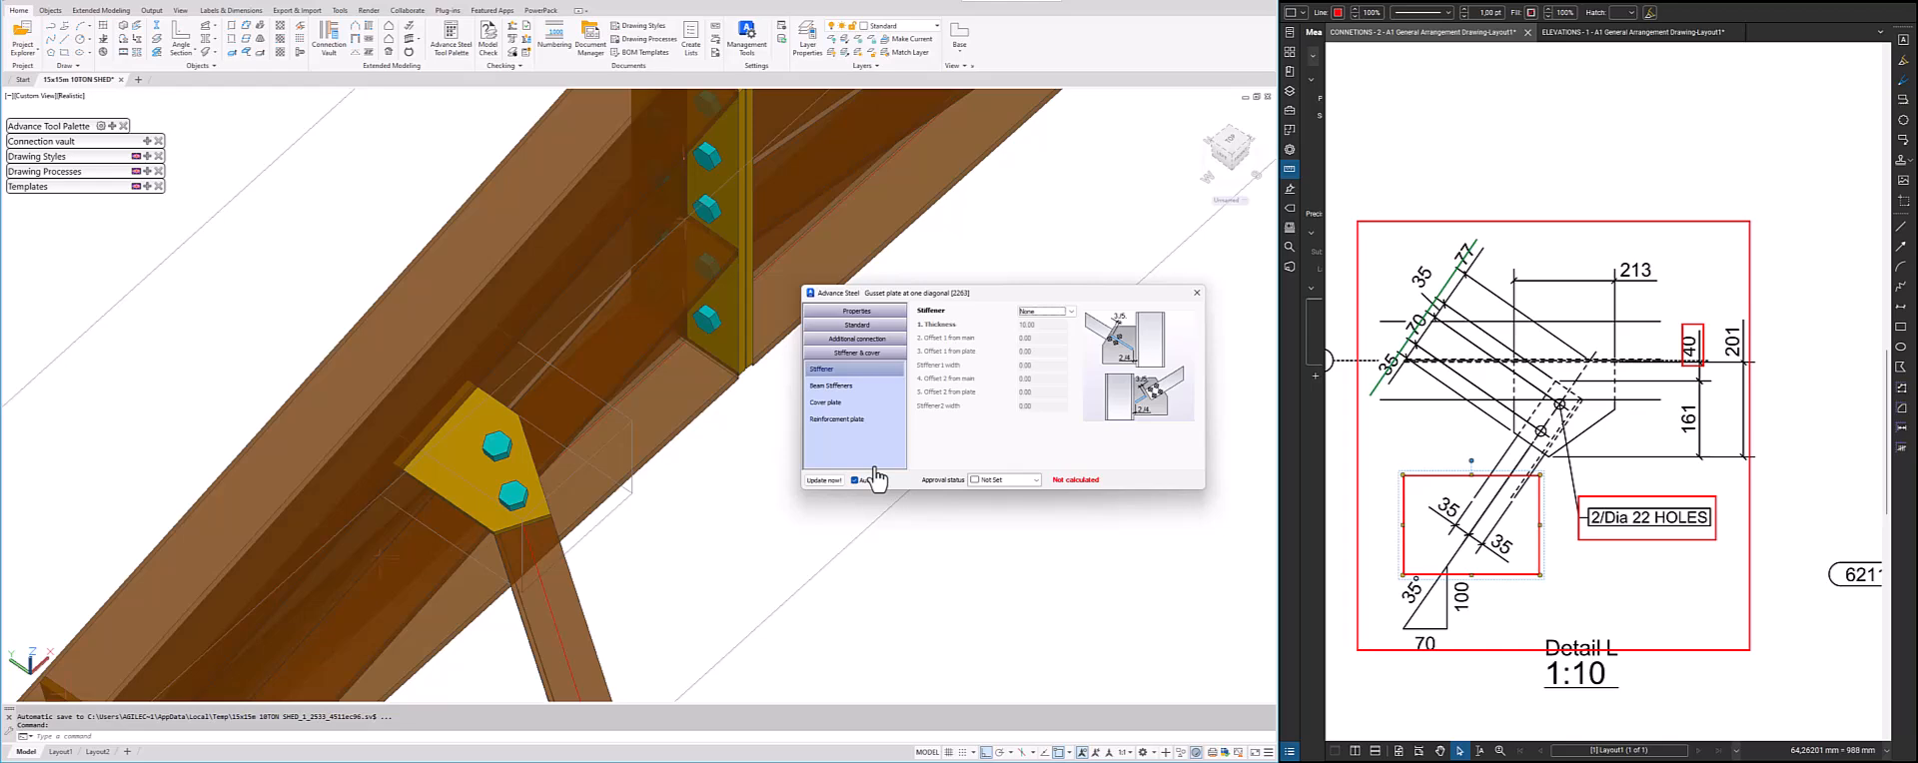
pyautogui.click(1196, 292)
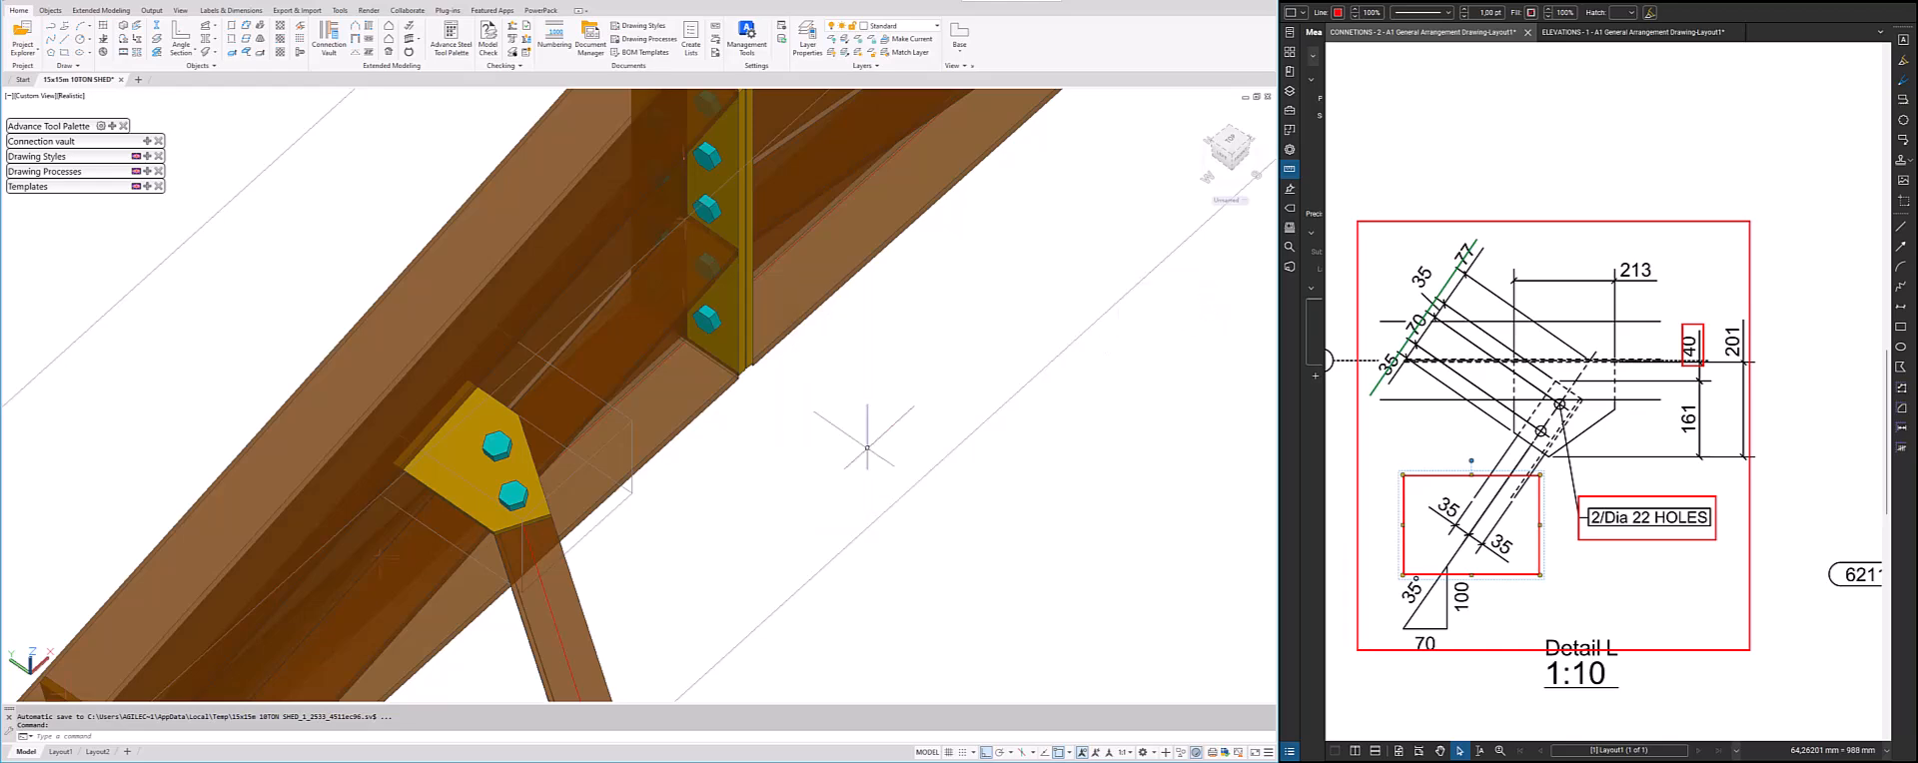
# Examine the completed gusset plate connection and the remaining bracing connections along the rafters
pyautogui.scroll(-3, 627, 499)
pyautogui.scroll(-5, 617, 487)
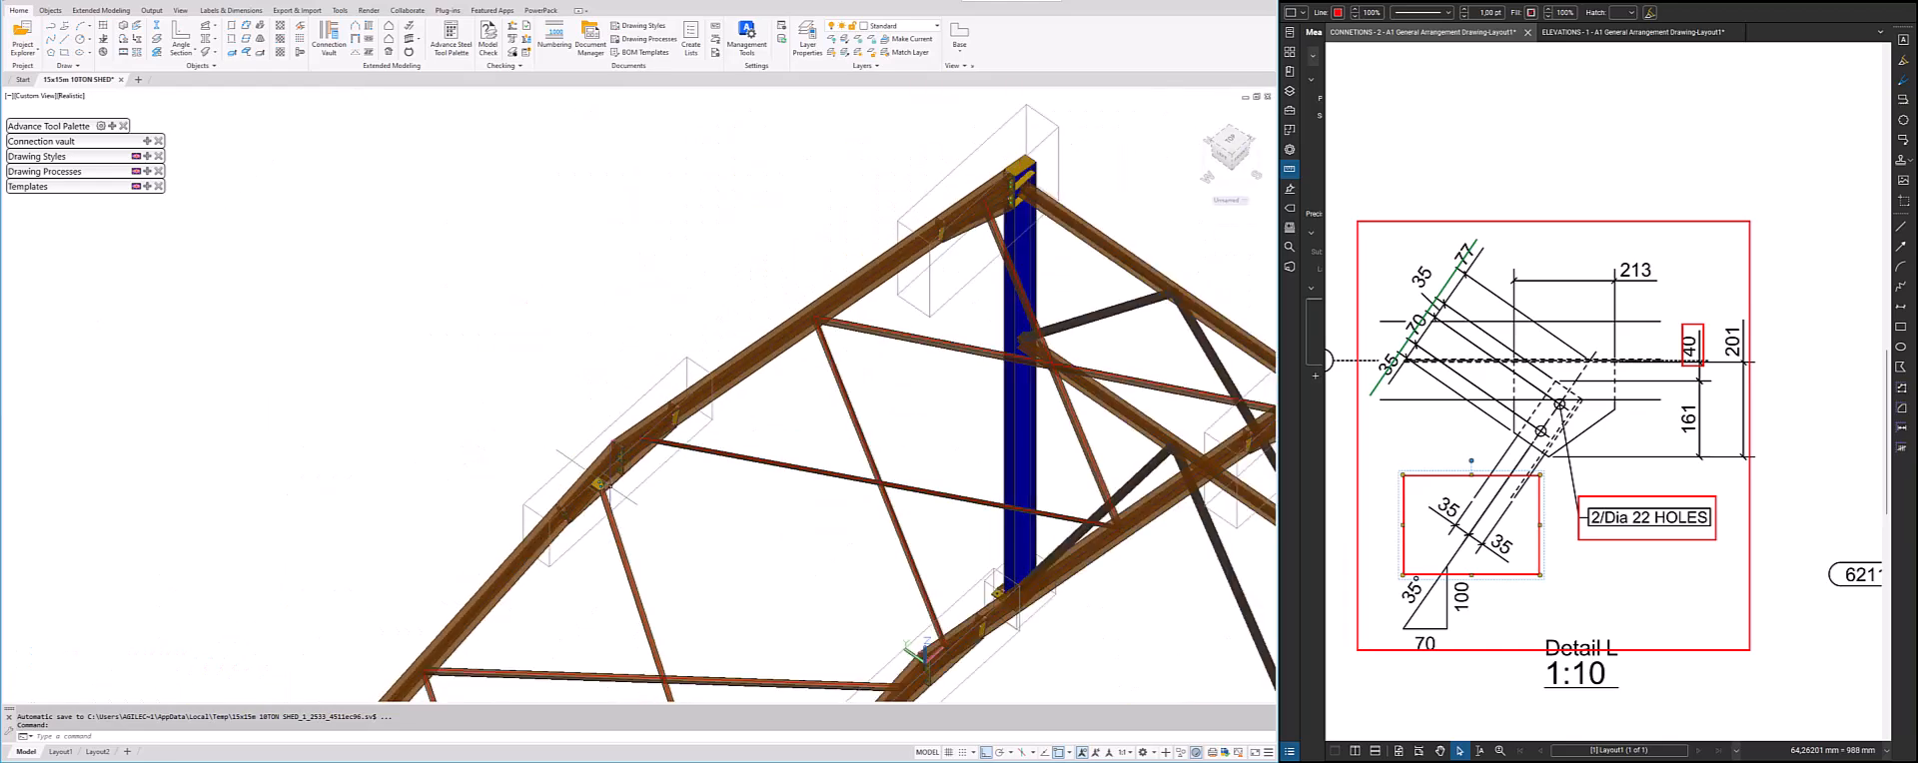
pyautogui.scroll(6, 617, 489)
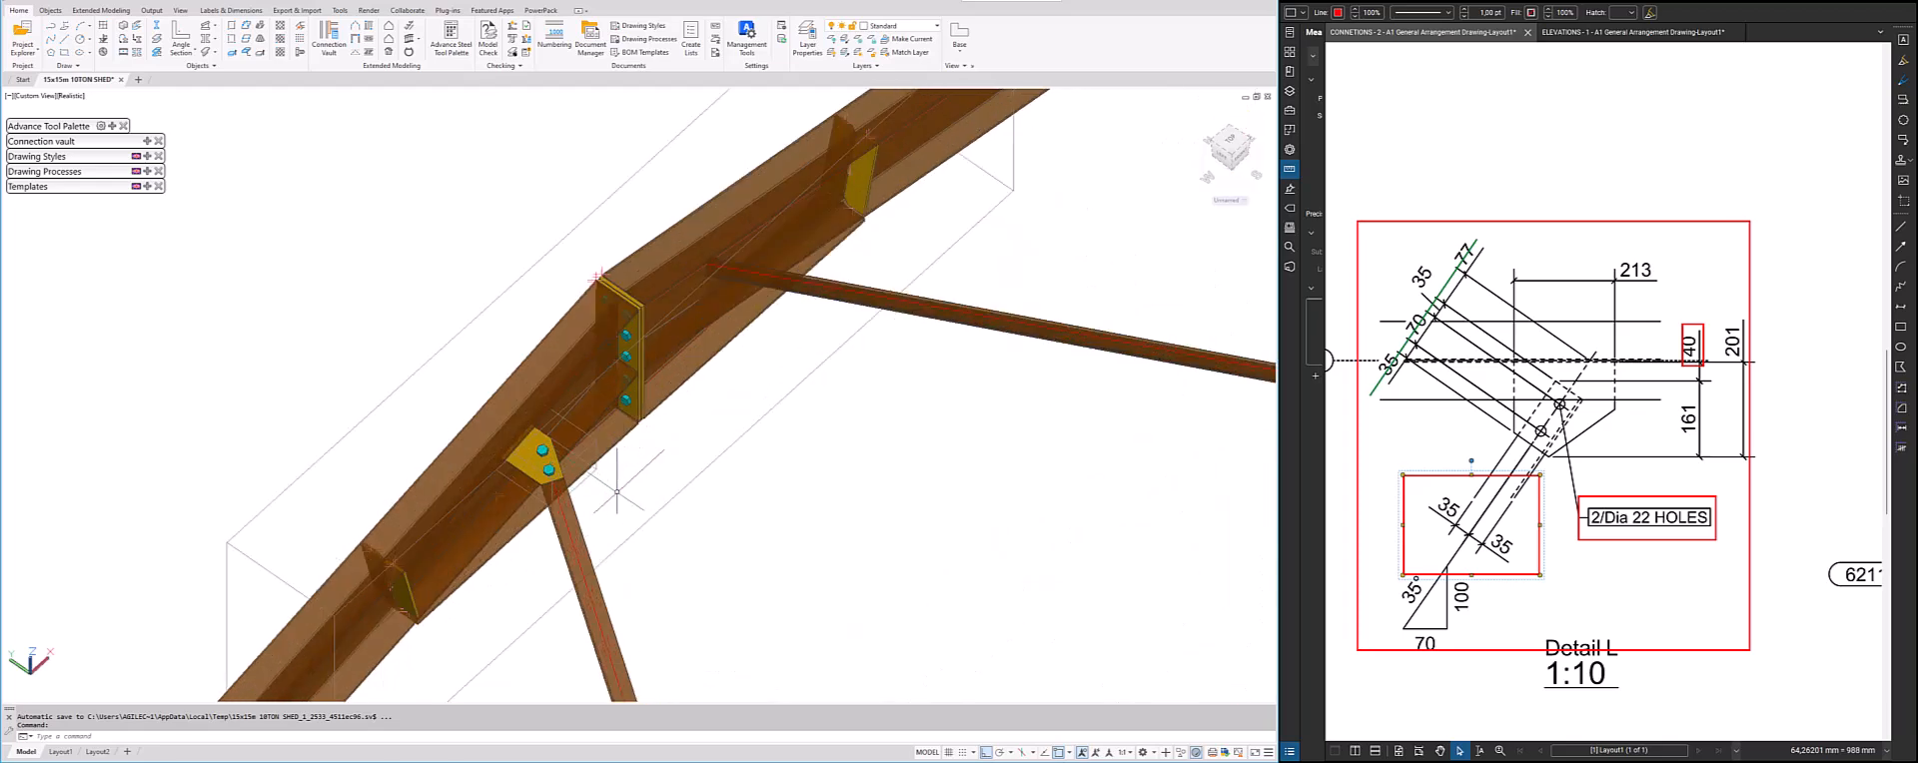
pyautogui.scroll(1, 617, 475)
pyautogui.scroll(-6, 636, 456)
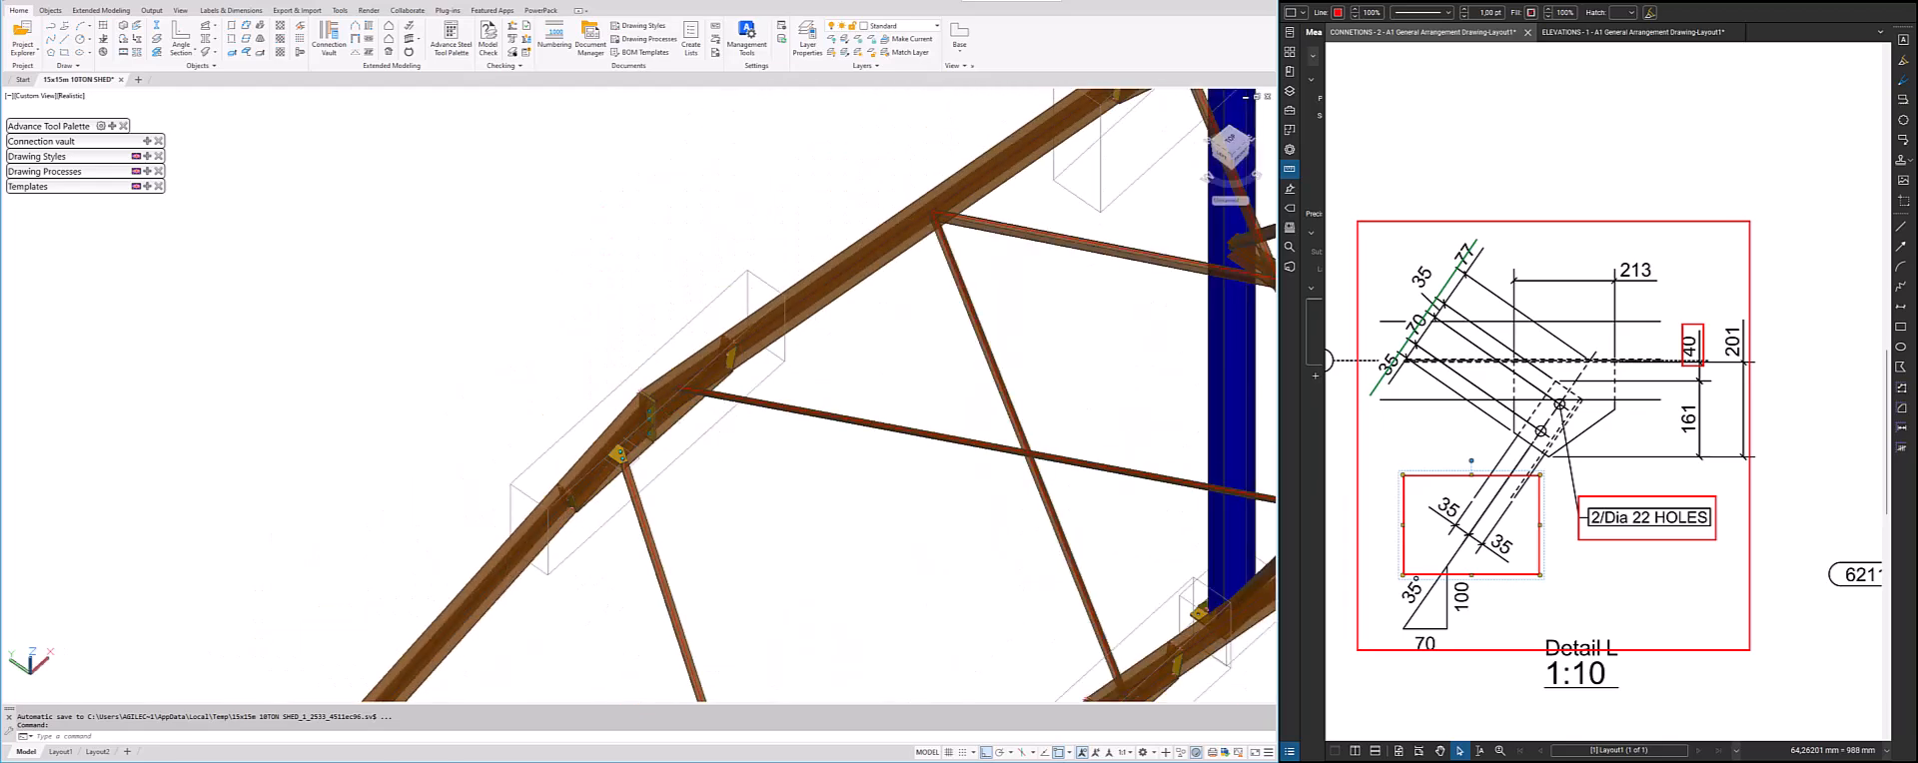
pyautogui.keyDown('shift'); pyautogui.moveTo(704, 450); pyautogui.dragTo(723, 415, button='middle'); pyautogui.keyUp('shift')
pyautogui.scroll(-4, 699, 431)
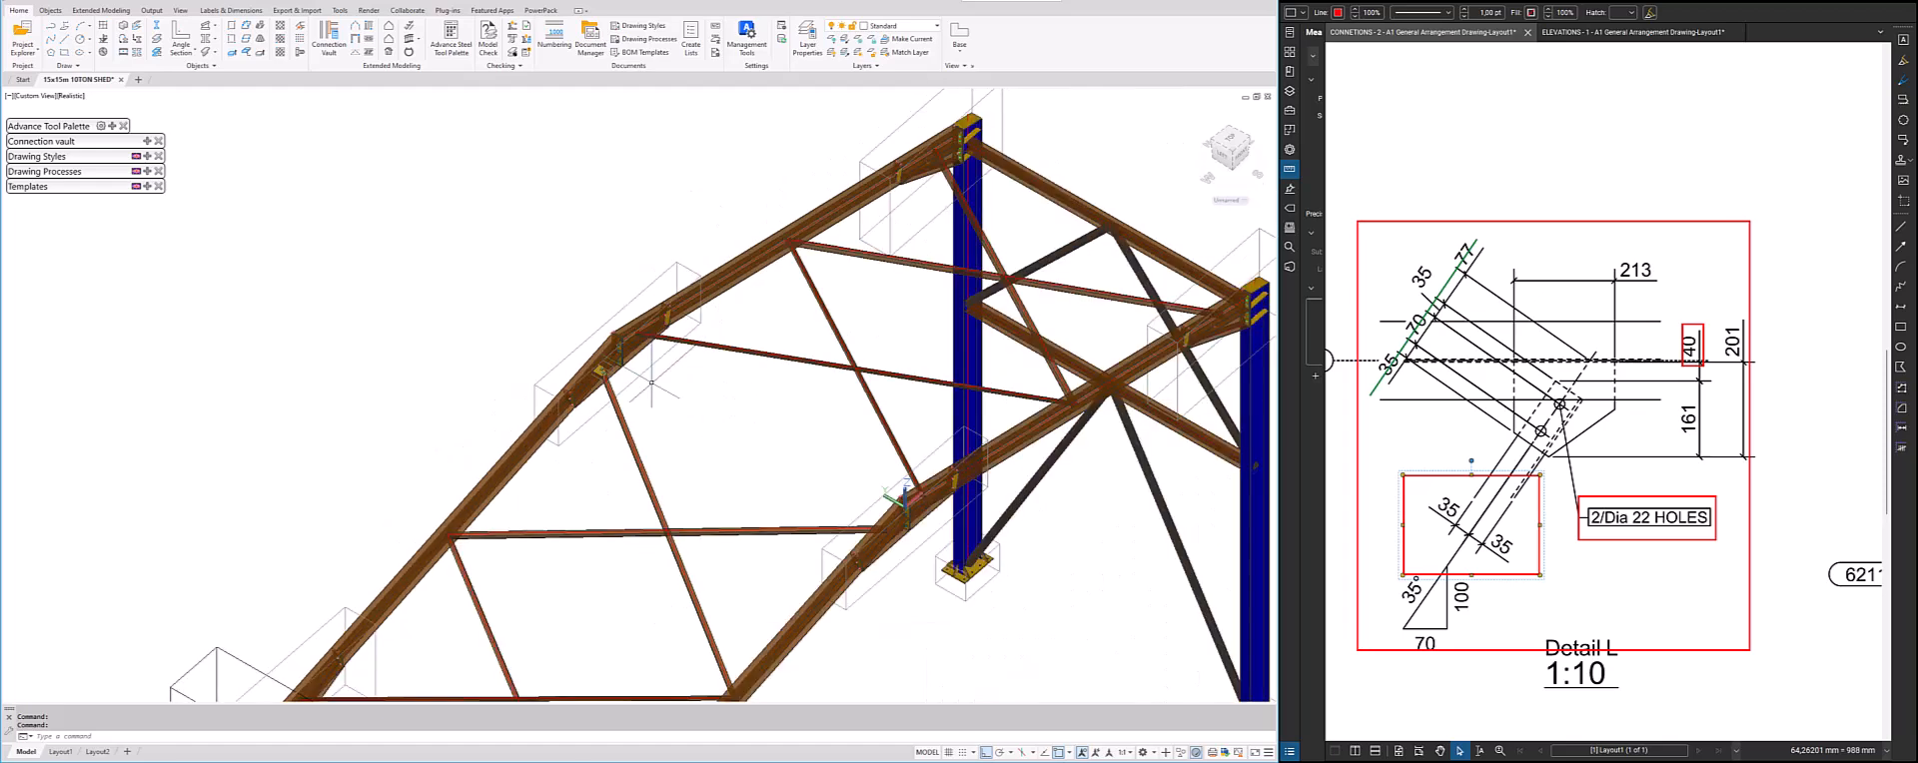
pyautogui.moveTo(683, 459); pyautogui.dragTo(655, 352, button='middle')
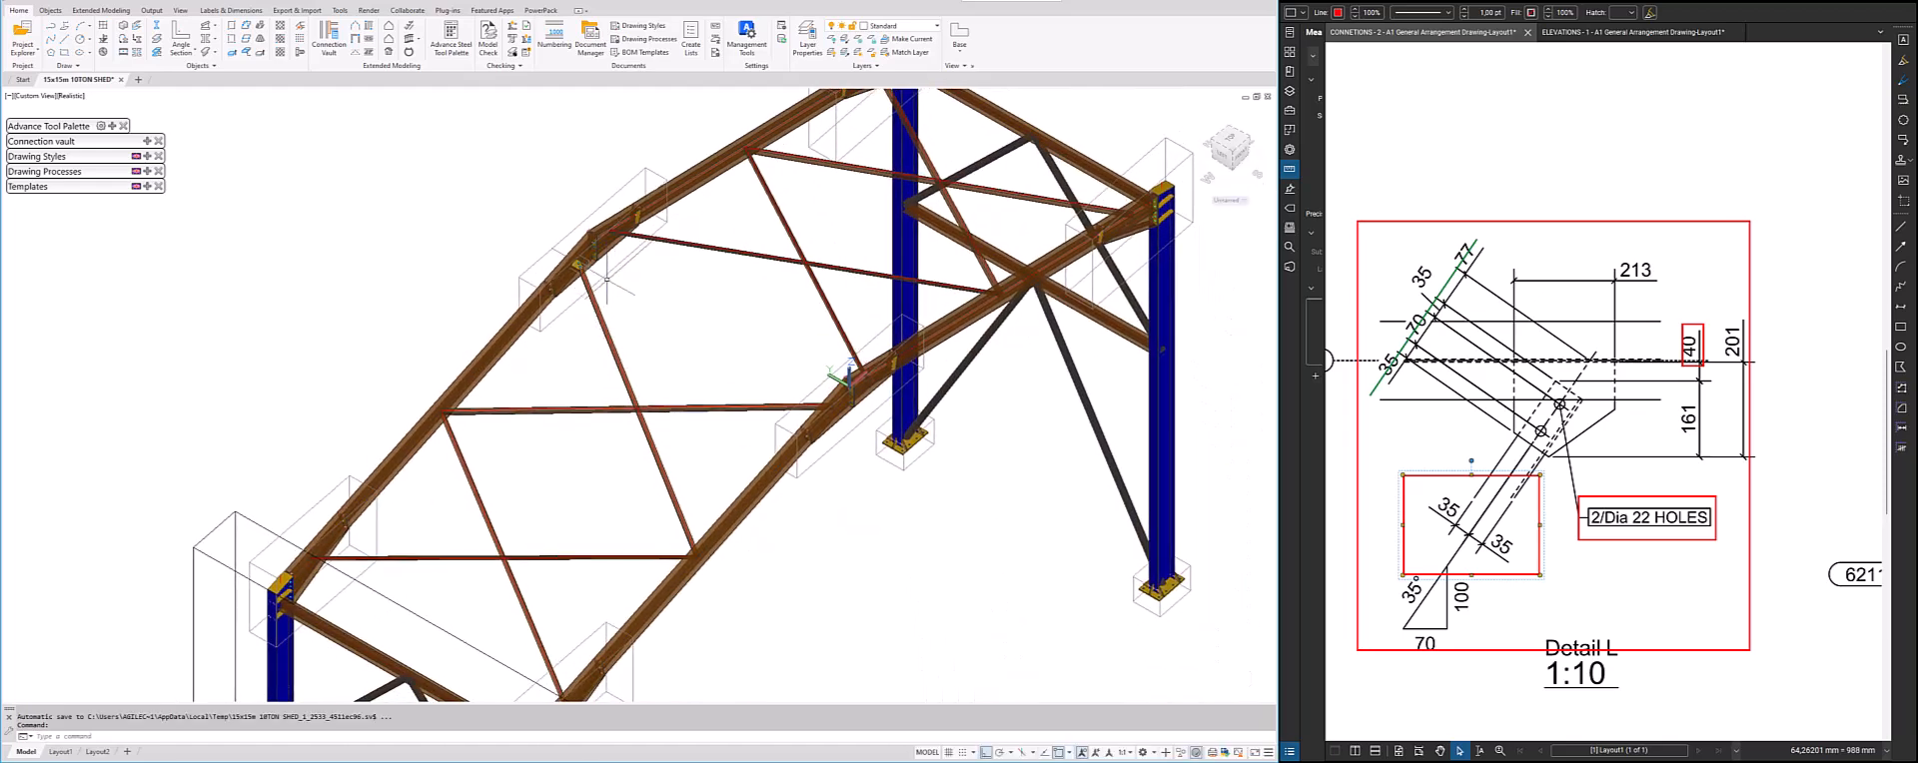
pyautogui.scroll(5, 588, 247)
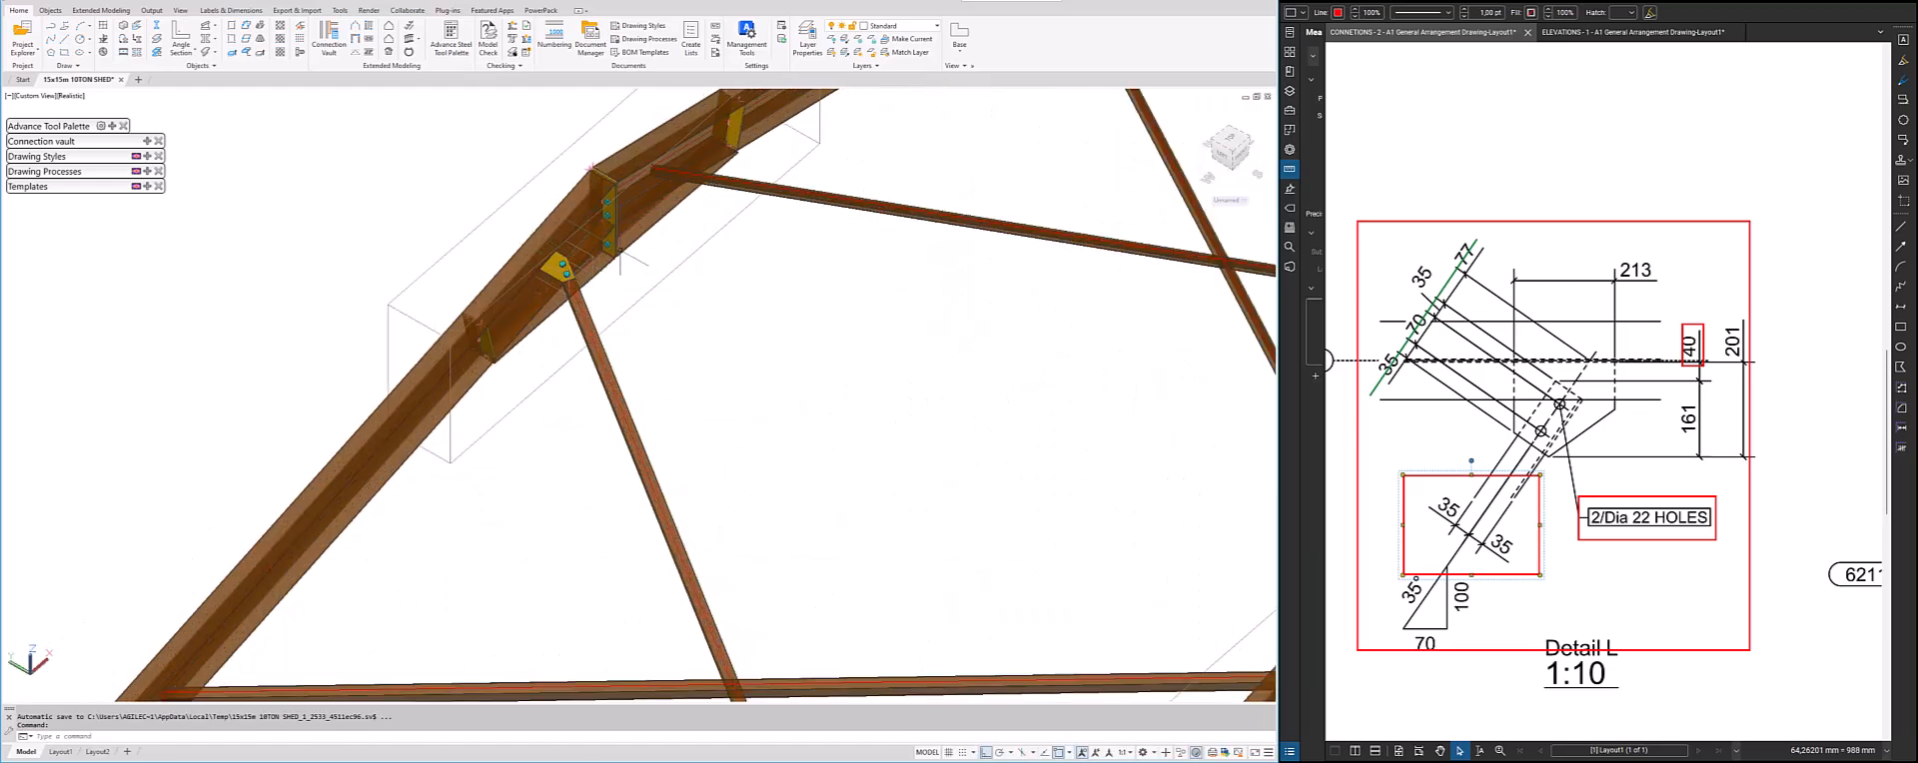
pyautogui.scroll(-3, 620, 249)
pyautogui.scroll(-3, 515, 392)
pyautogui.moveTo(515, 393); pyautogui.dragTo(609, 368, button='middle')
pyautogui.scroll(2, 634, 319)
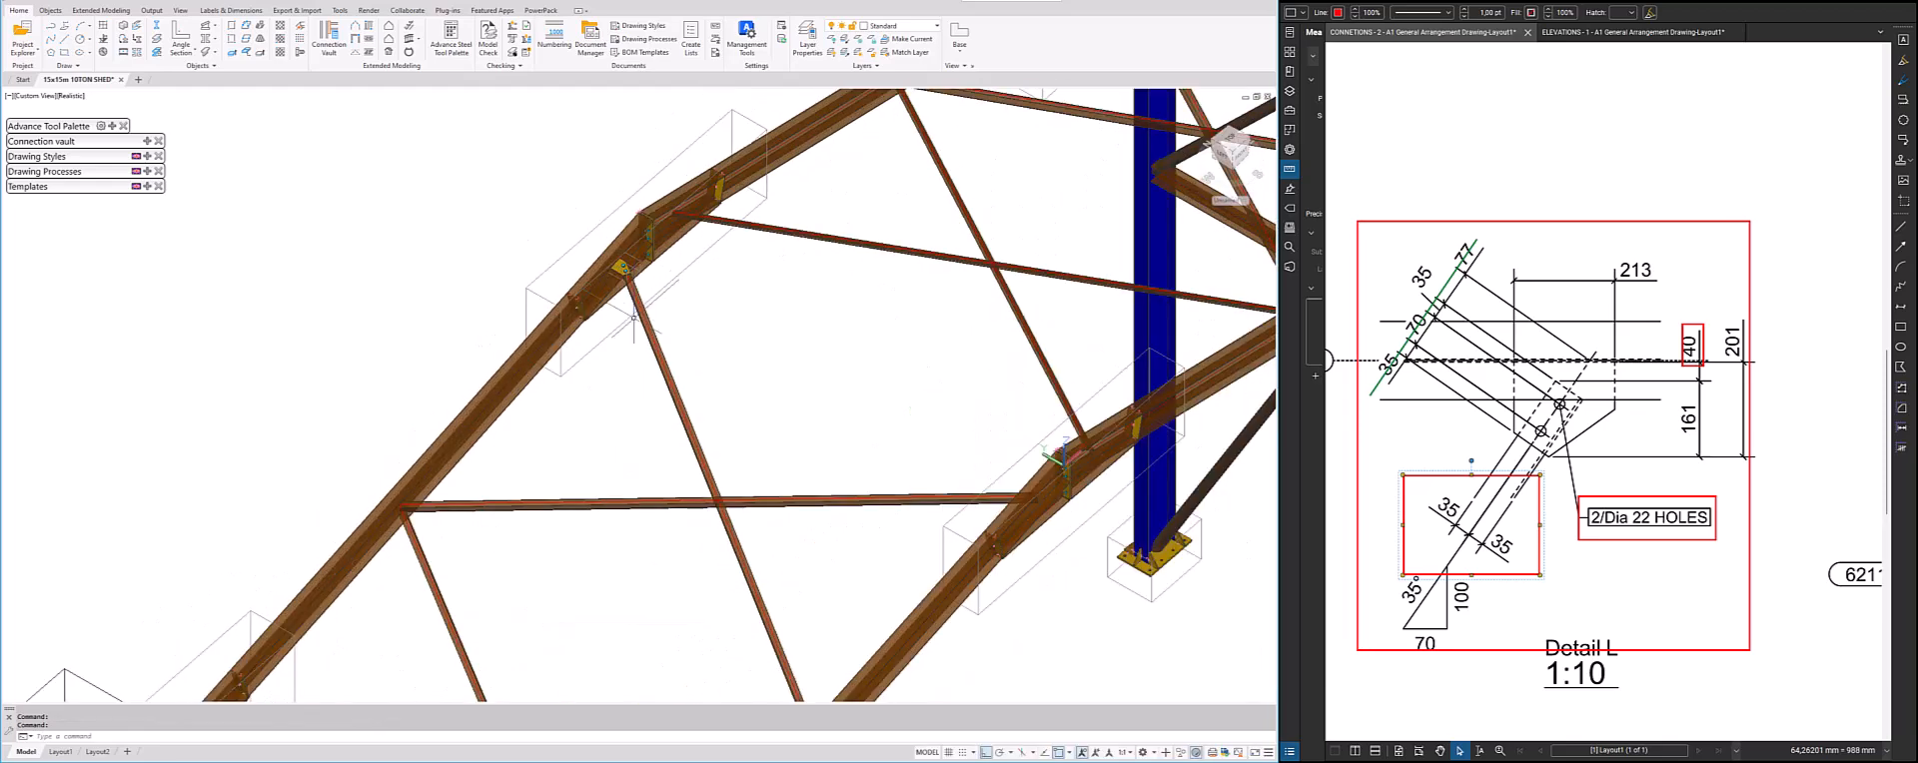
pyautogui.scroll(2, 407, 510)
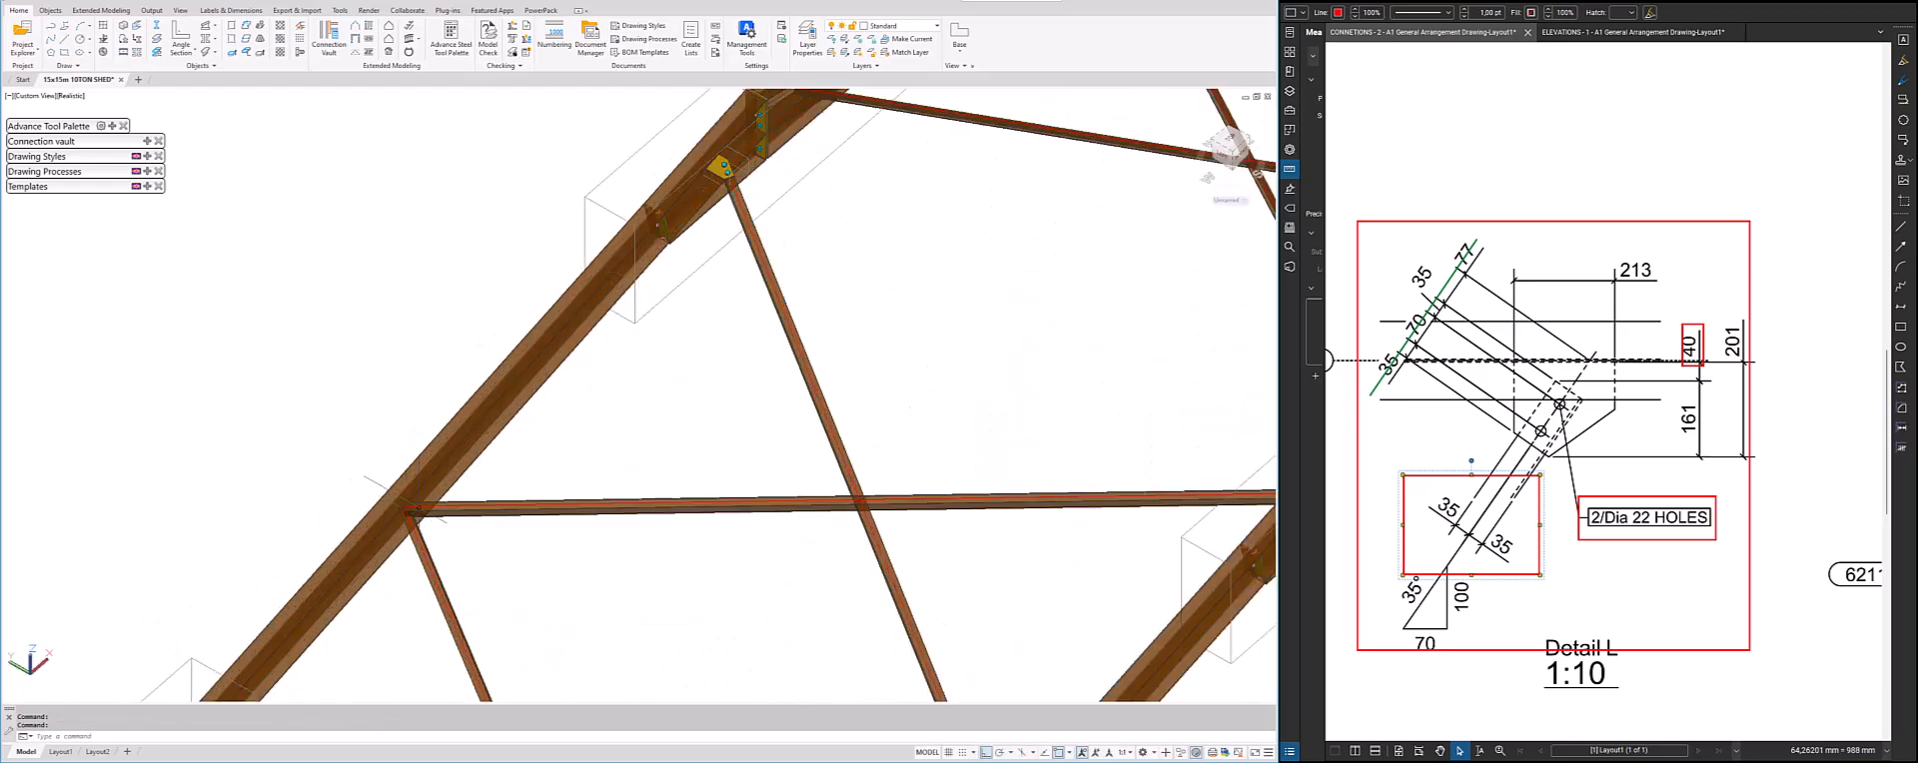
# Select the rafter and the horizontal brace that meet at the next bracing connection down the slope
pyautogui.click(407, 508)
pyautogui.click(375, 468)
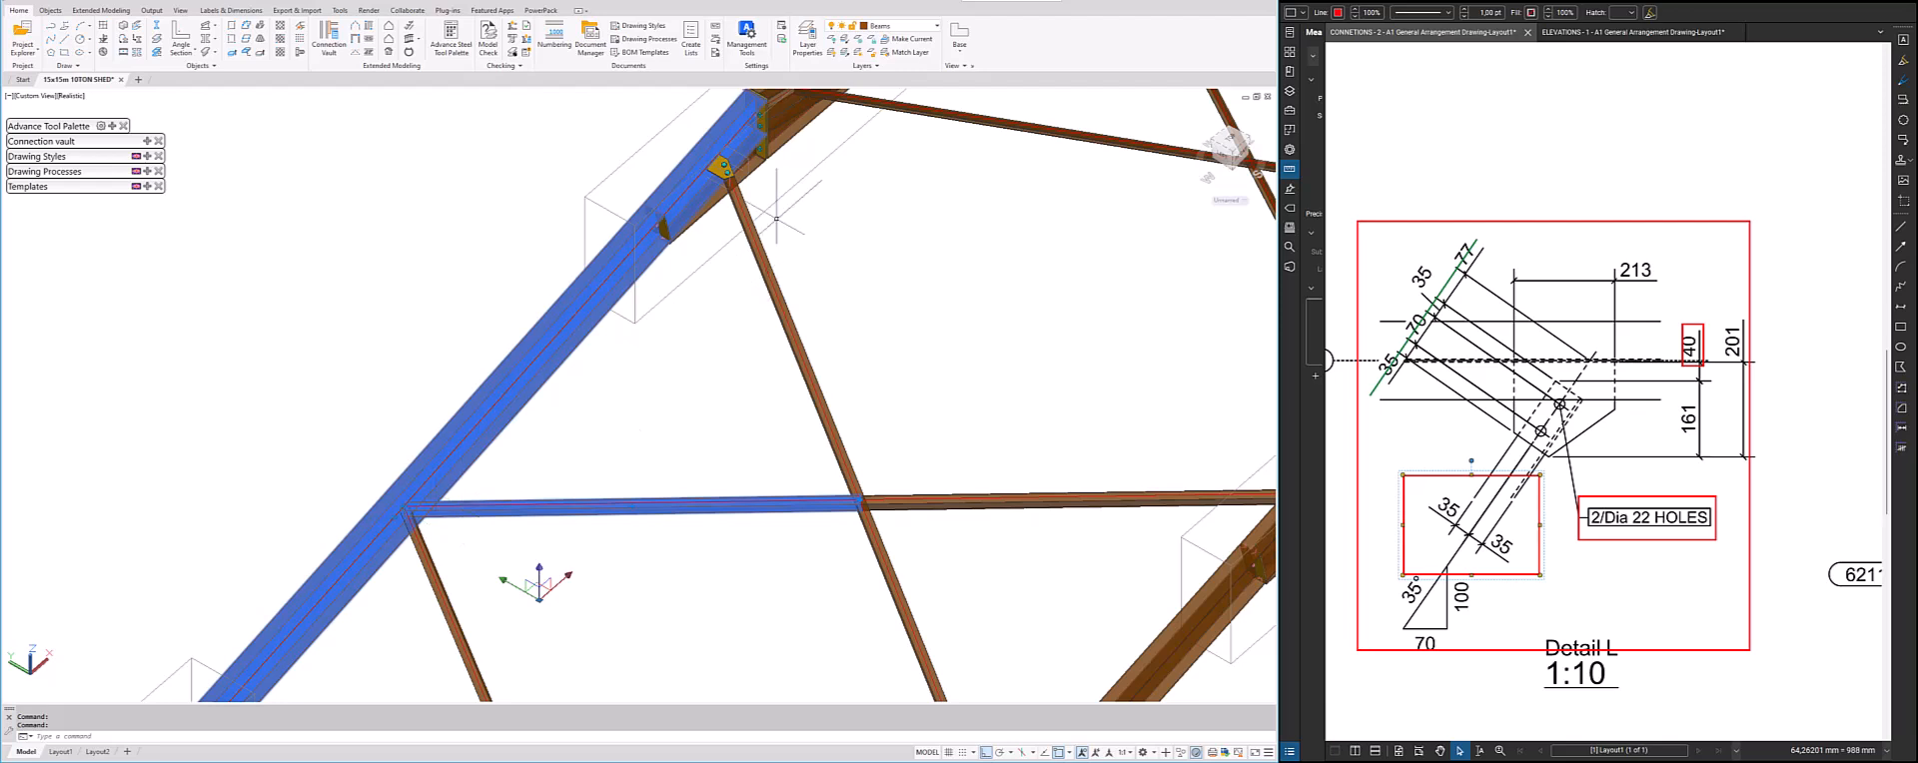
pyautogui.press('Escape')
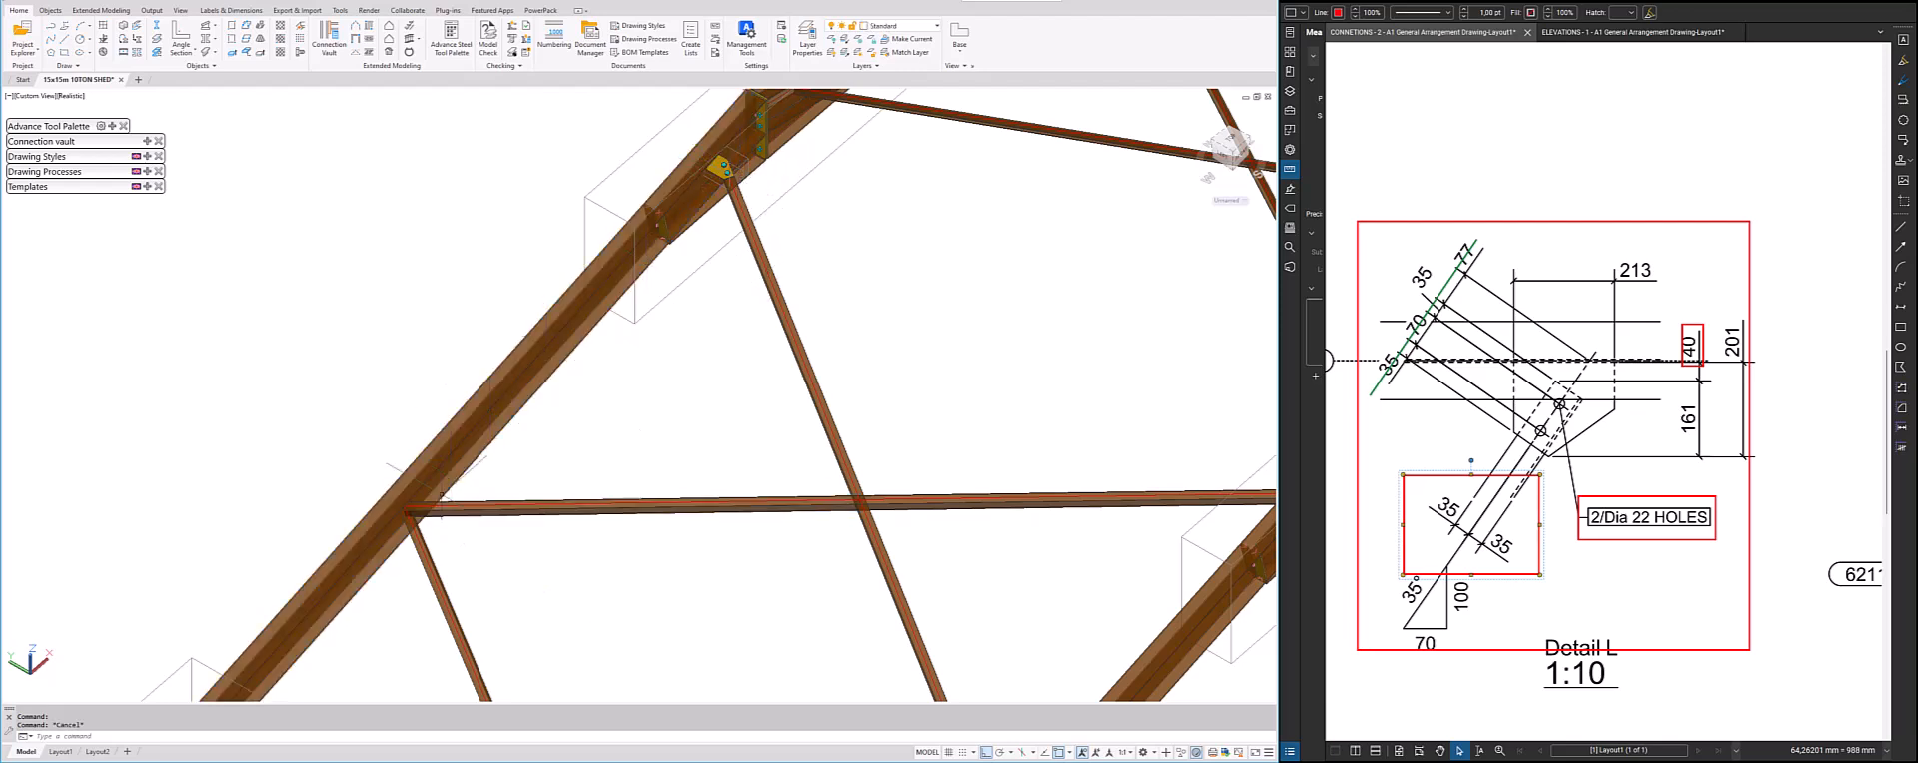
pyautogui.click(419, 510)
pyautogui.click(422, 472)
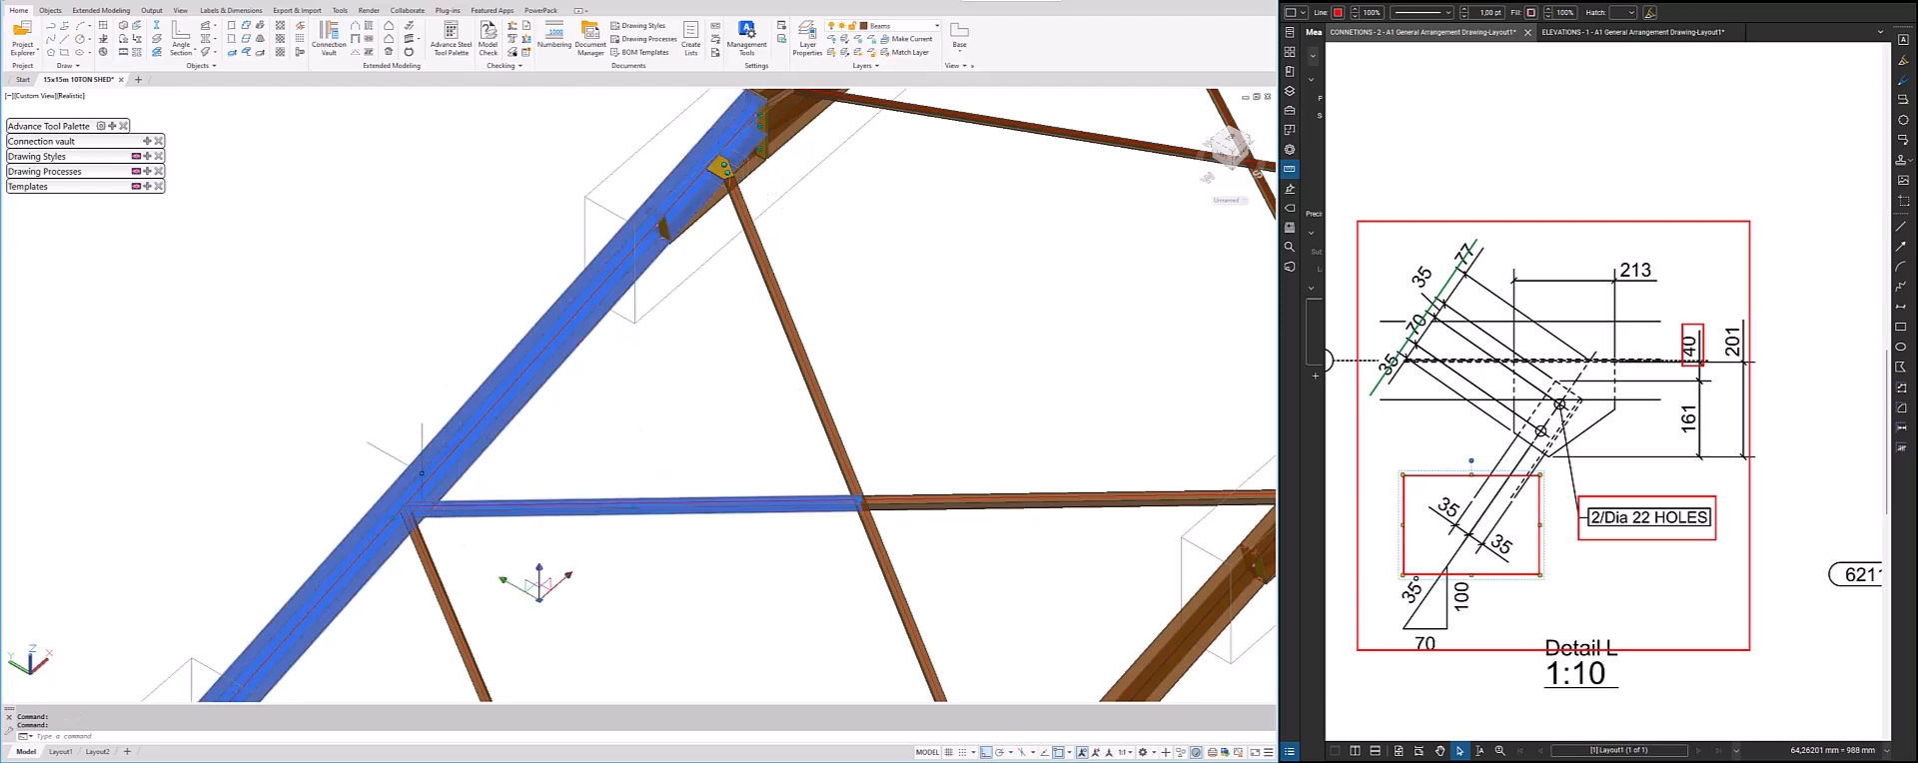
pyautogui.press('Escape')
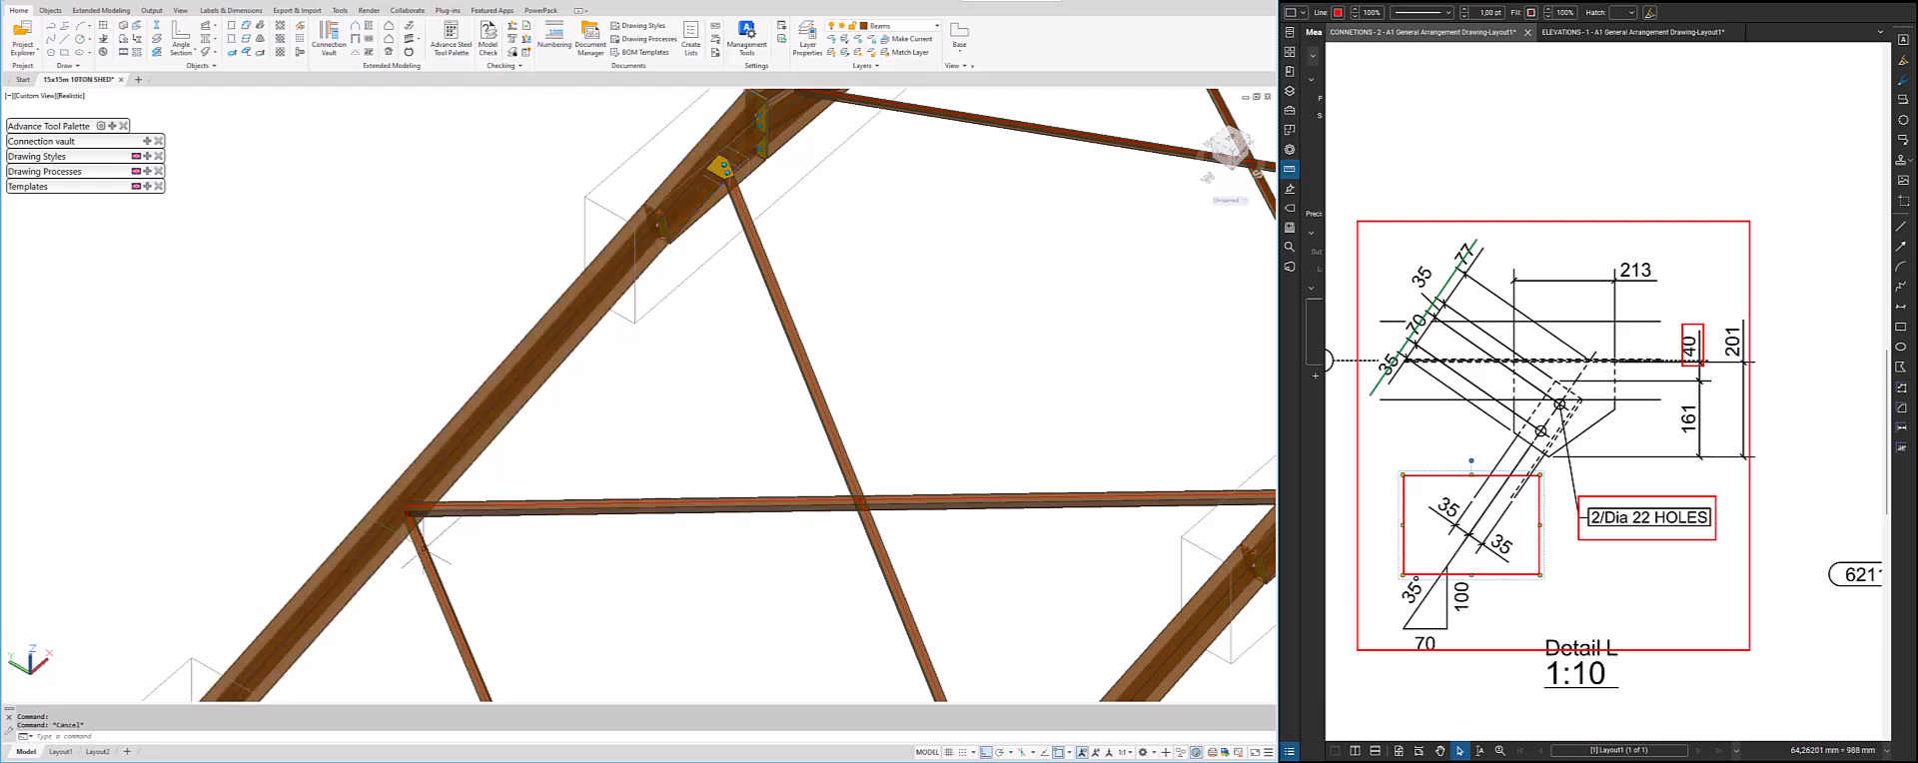
pyautogui.click(410, 532)
pyautogui.click(400, 526)
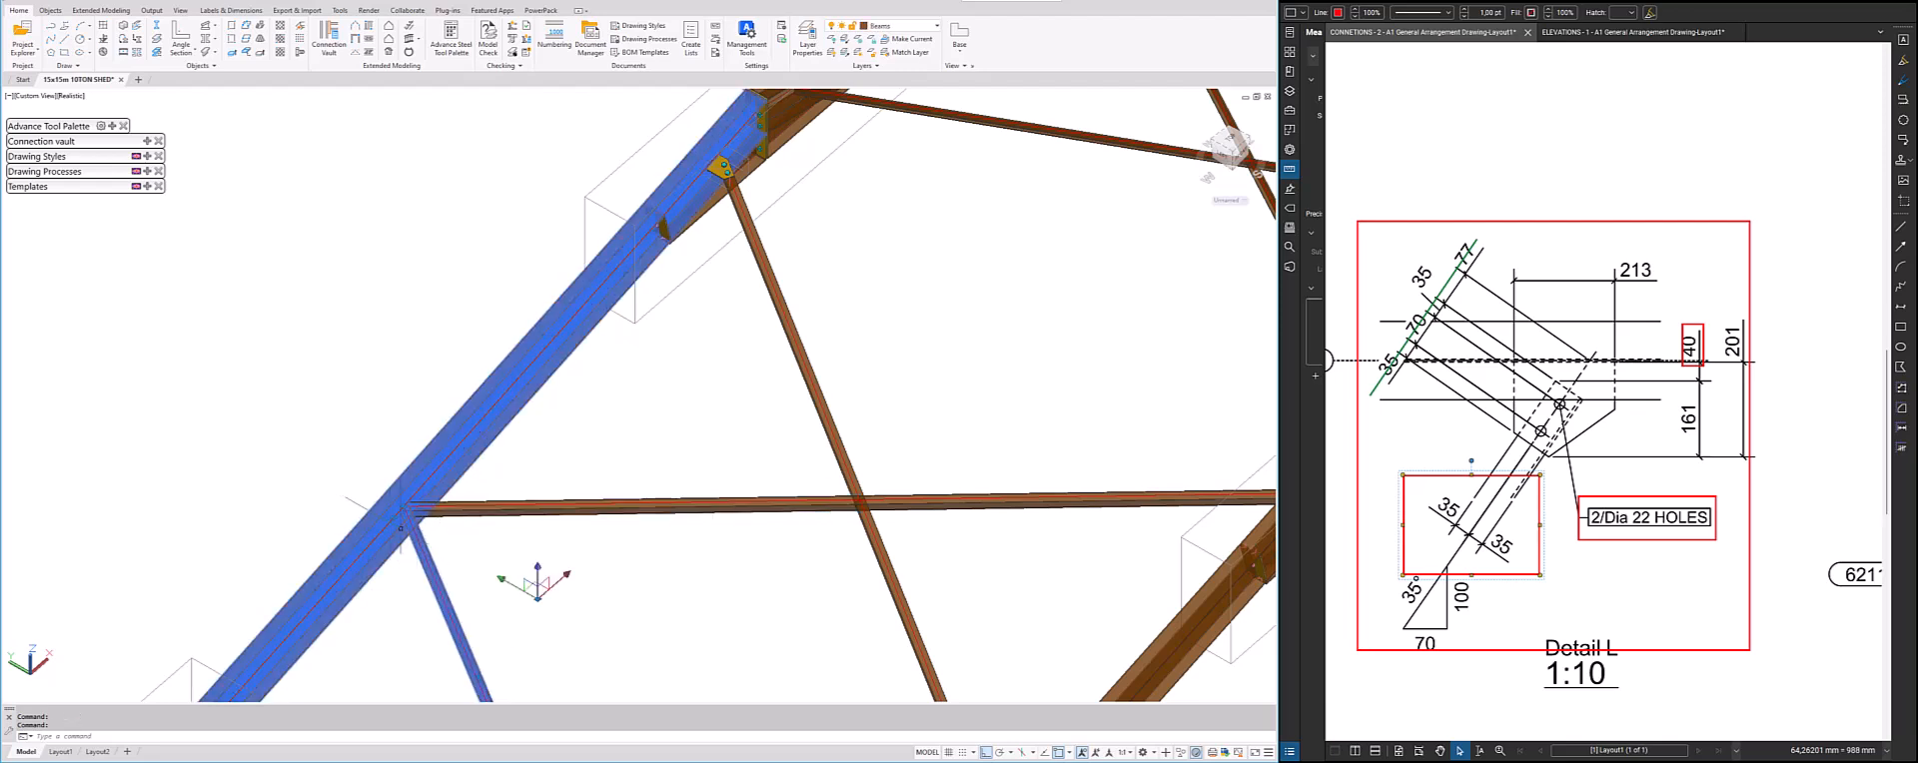
pyautogui.press('Escape')
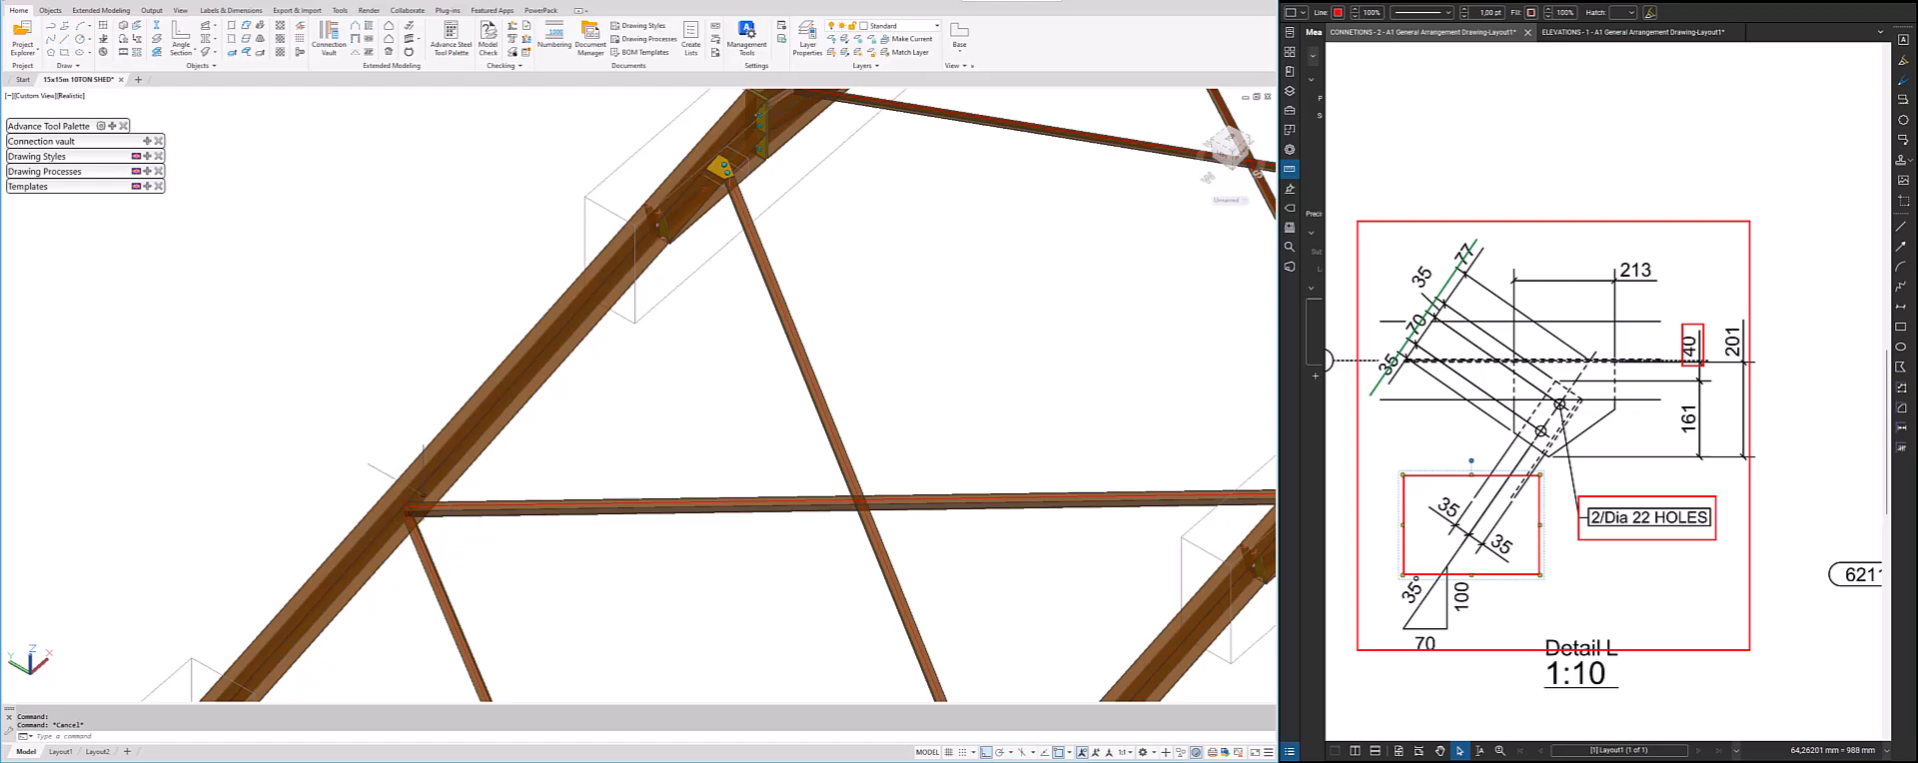
pyautogui.click(469, 569)
pyautogui.click(380, 466)
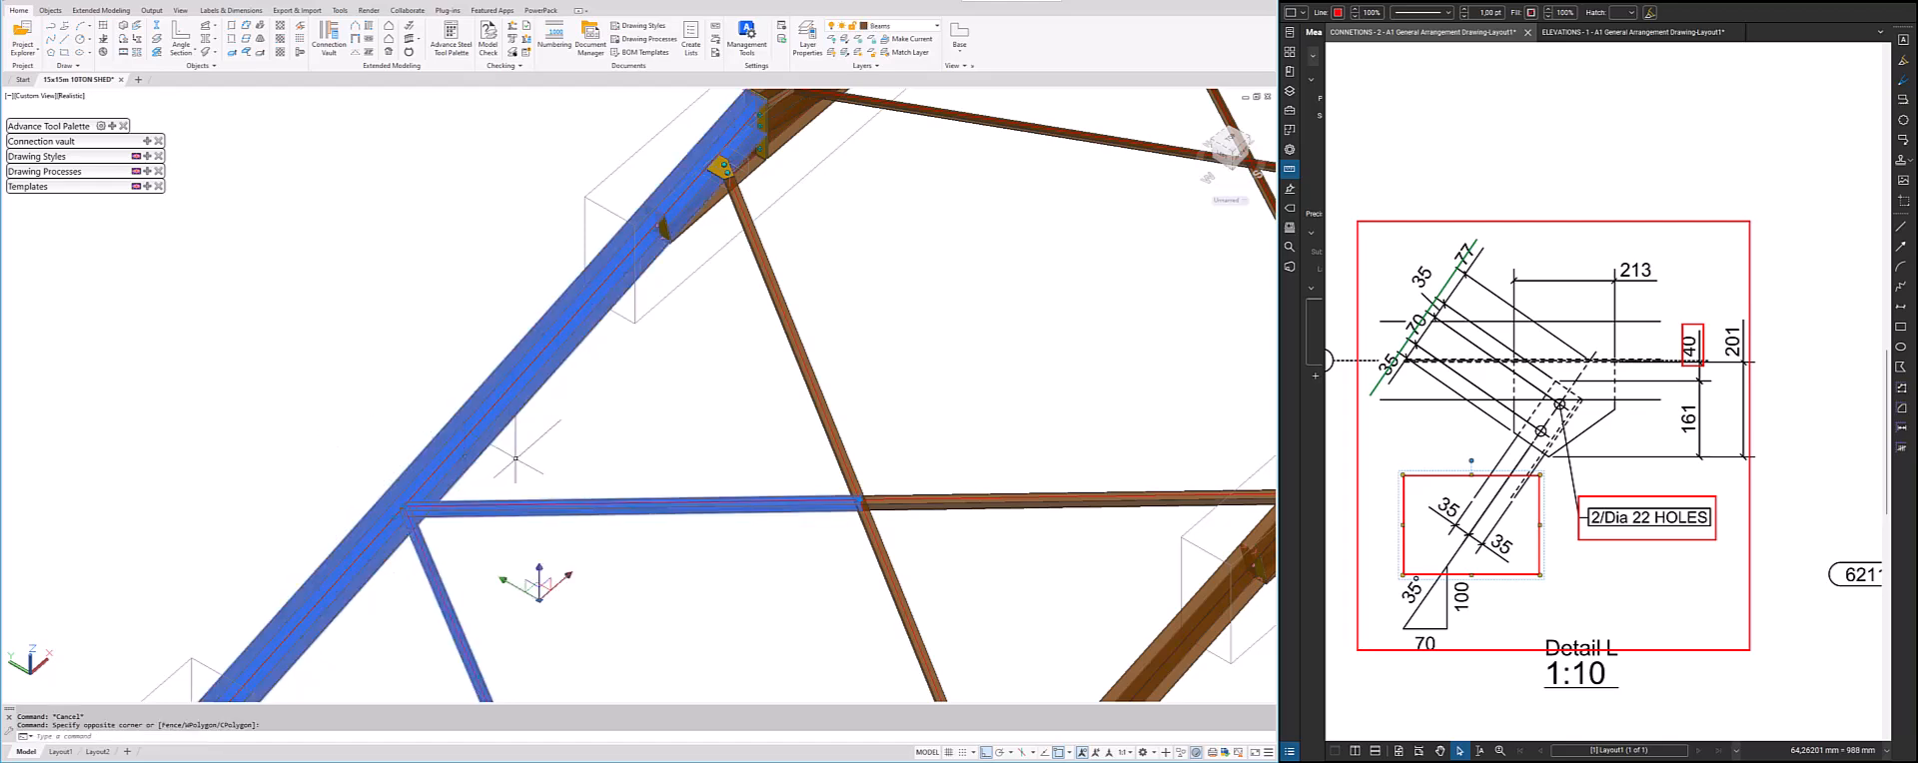
pyautogui.scroll(-5, 567, 460)
pyautogui.keyDown('shift'); pyautogui.moveTo(566, 460); pyautogui.dragTo(579, 460, button='middle'); pyautogui.keyUp('shift')
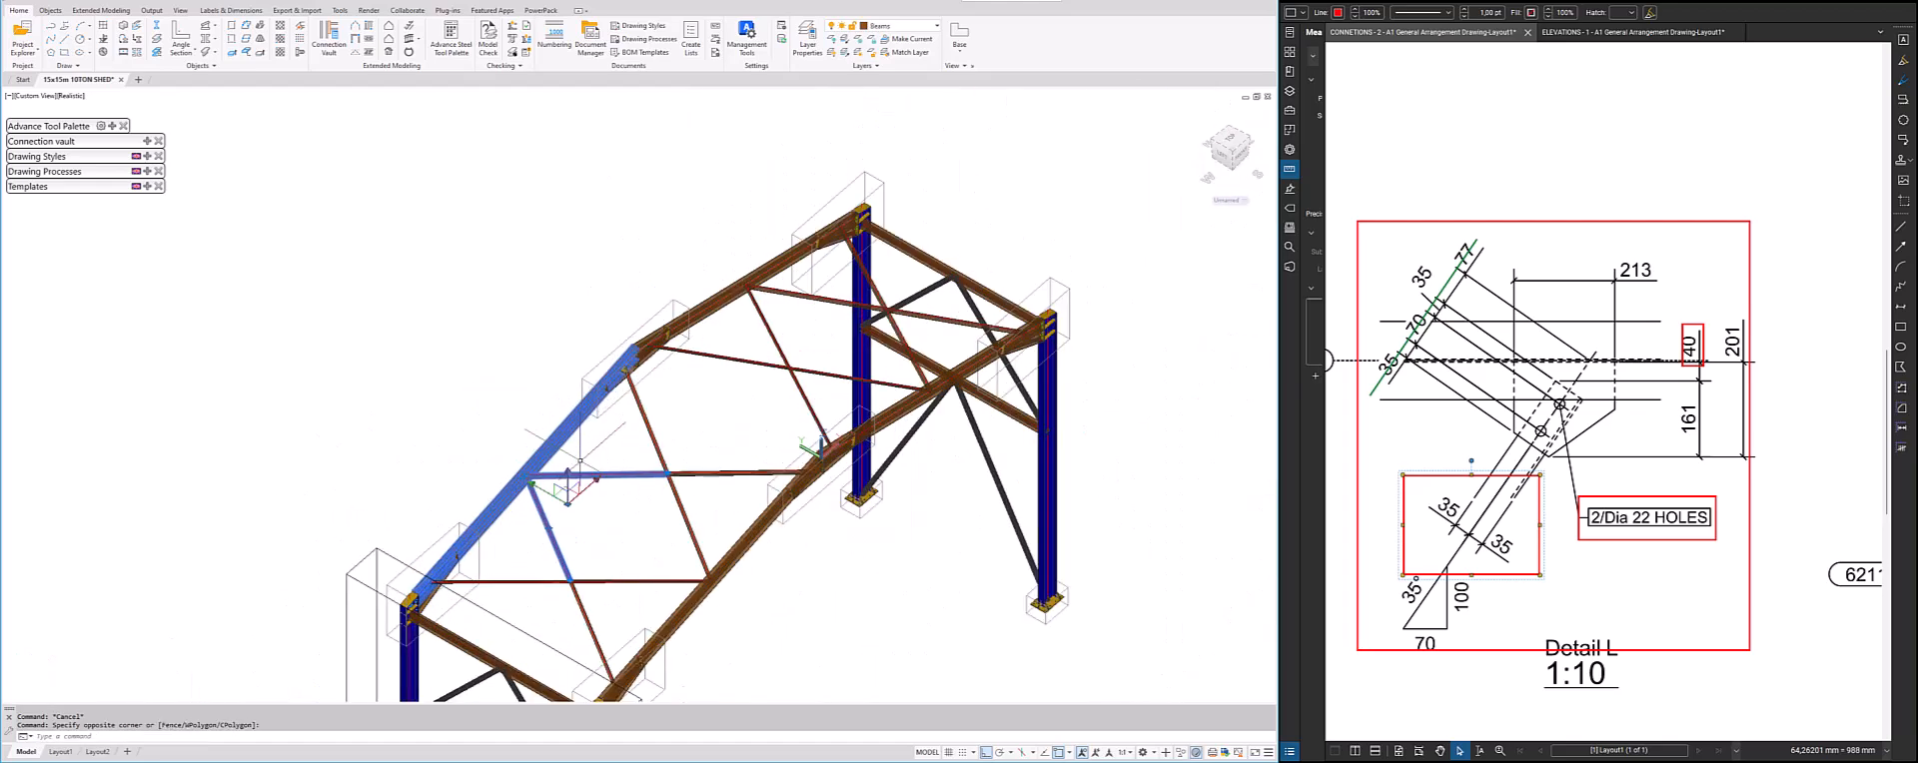
pyautogui.press('Escape')
# Use the finished gusset plate connection as the template and create it between the rafter and brace on the other side of the ridge
pyautogui.scroll(5, 714, 345)
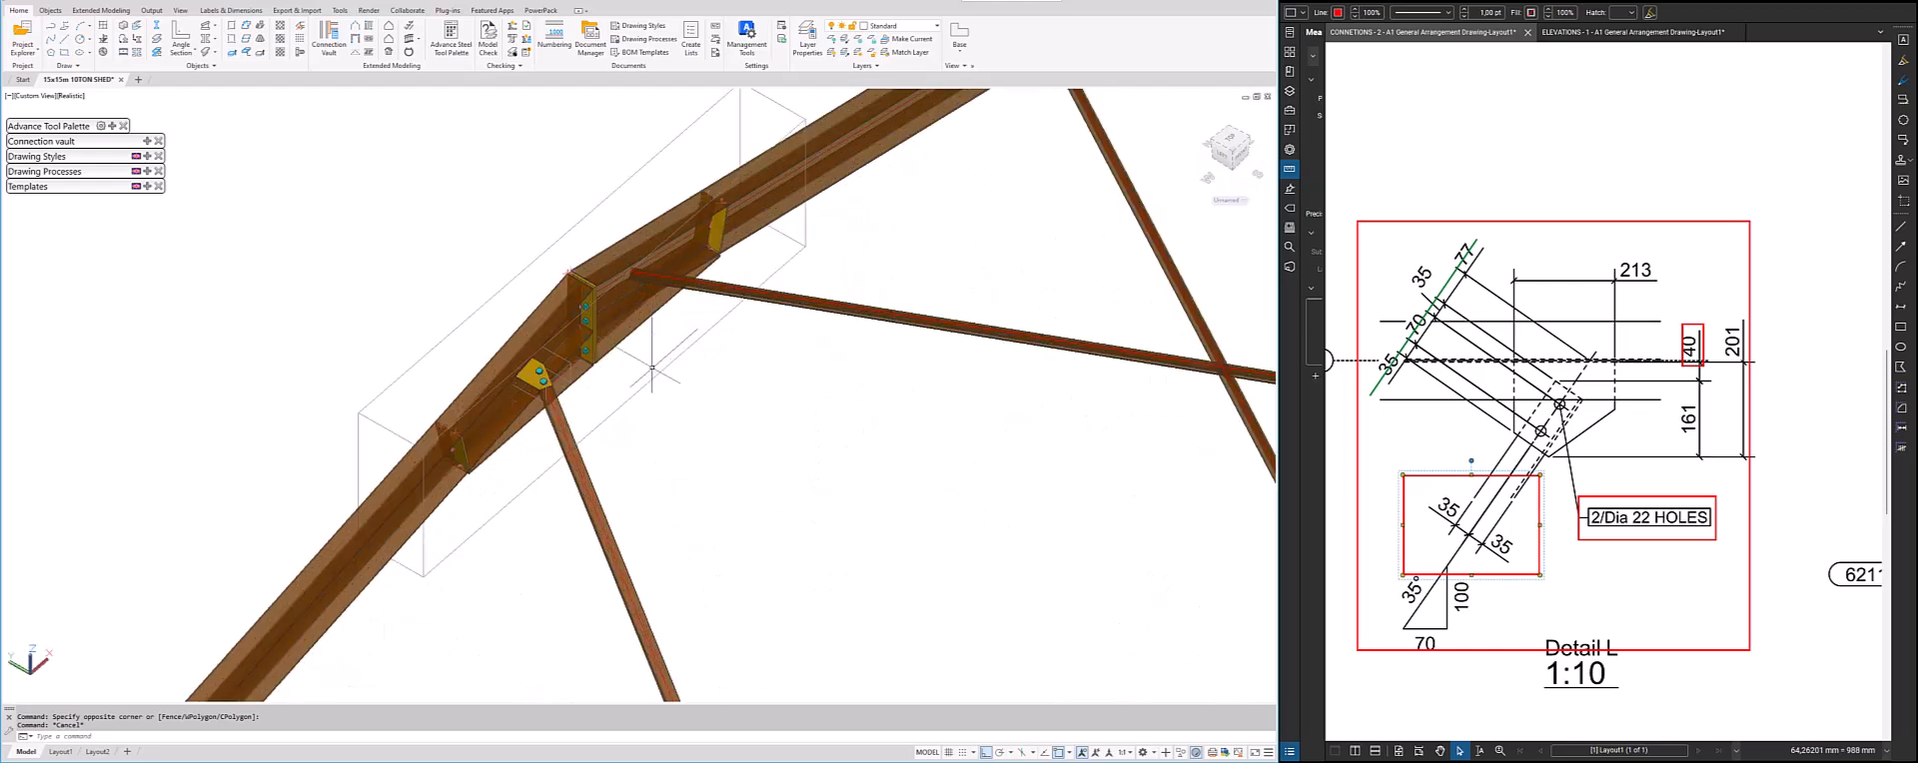
pyautogui.click(113, 124)
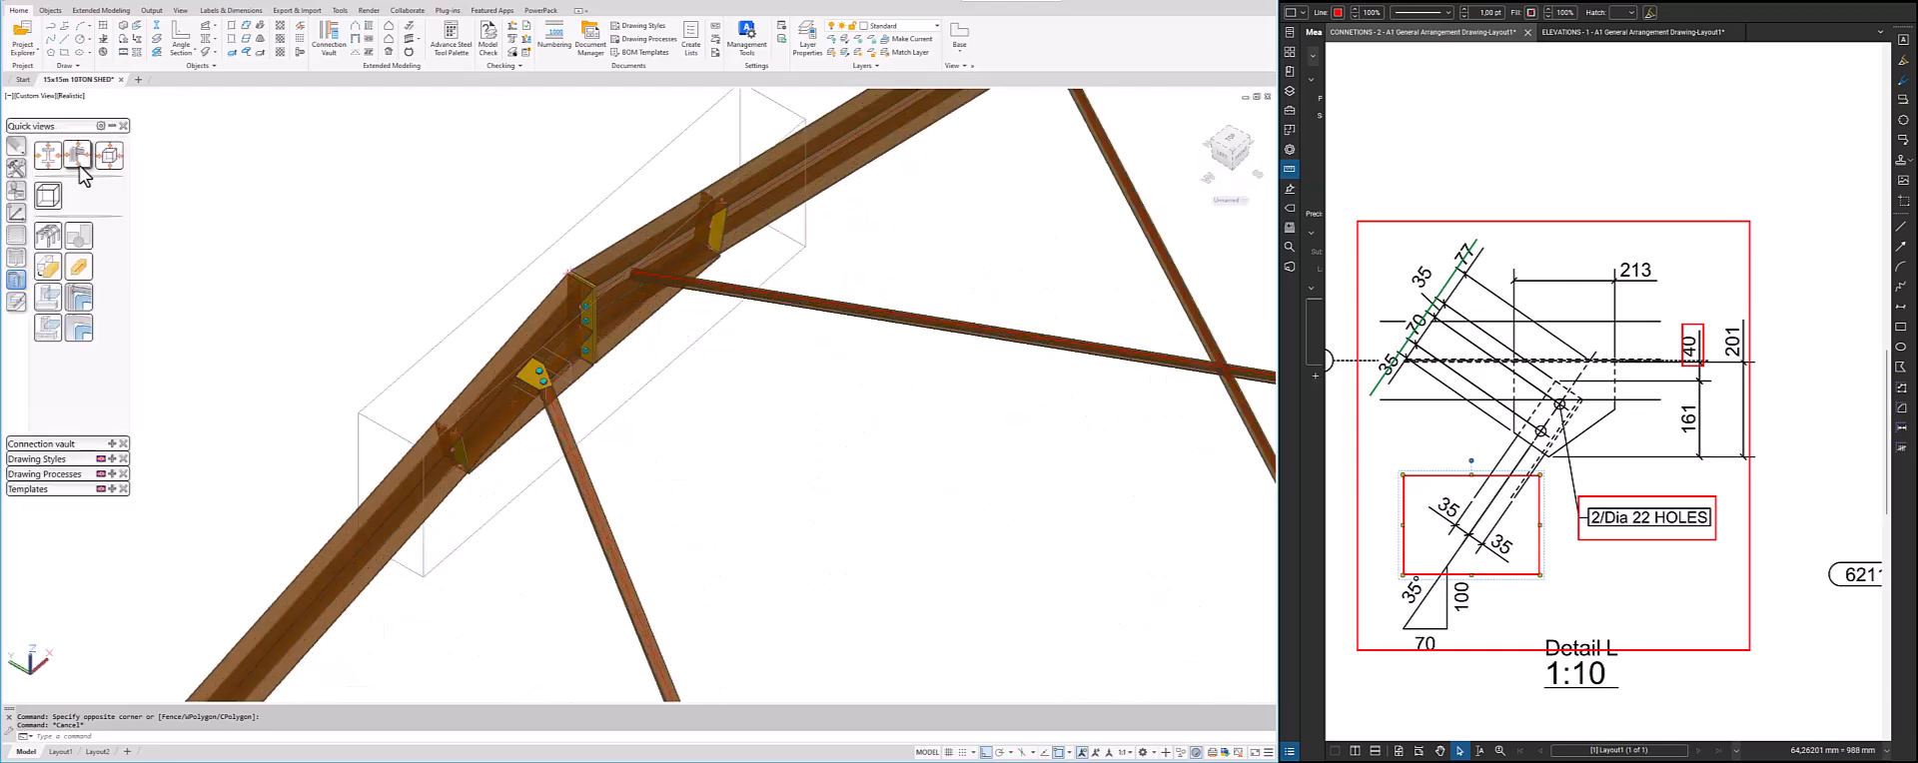
pyautogui.click(16, 168)
pyautogui.click(47, 297)
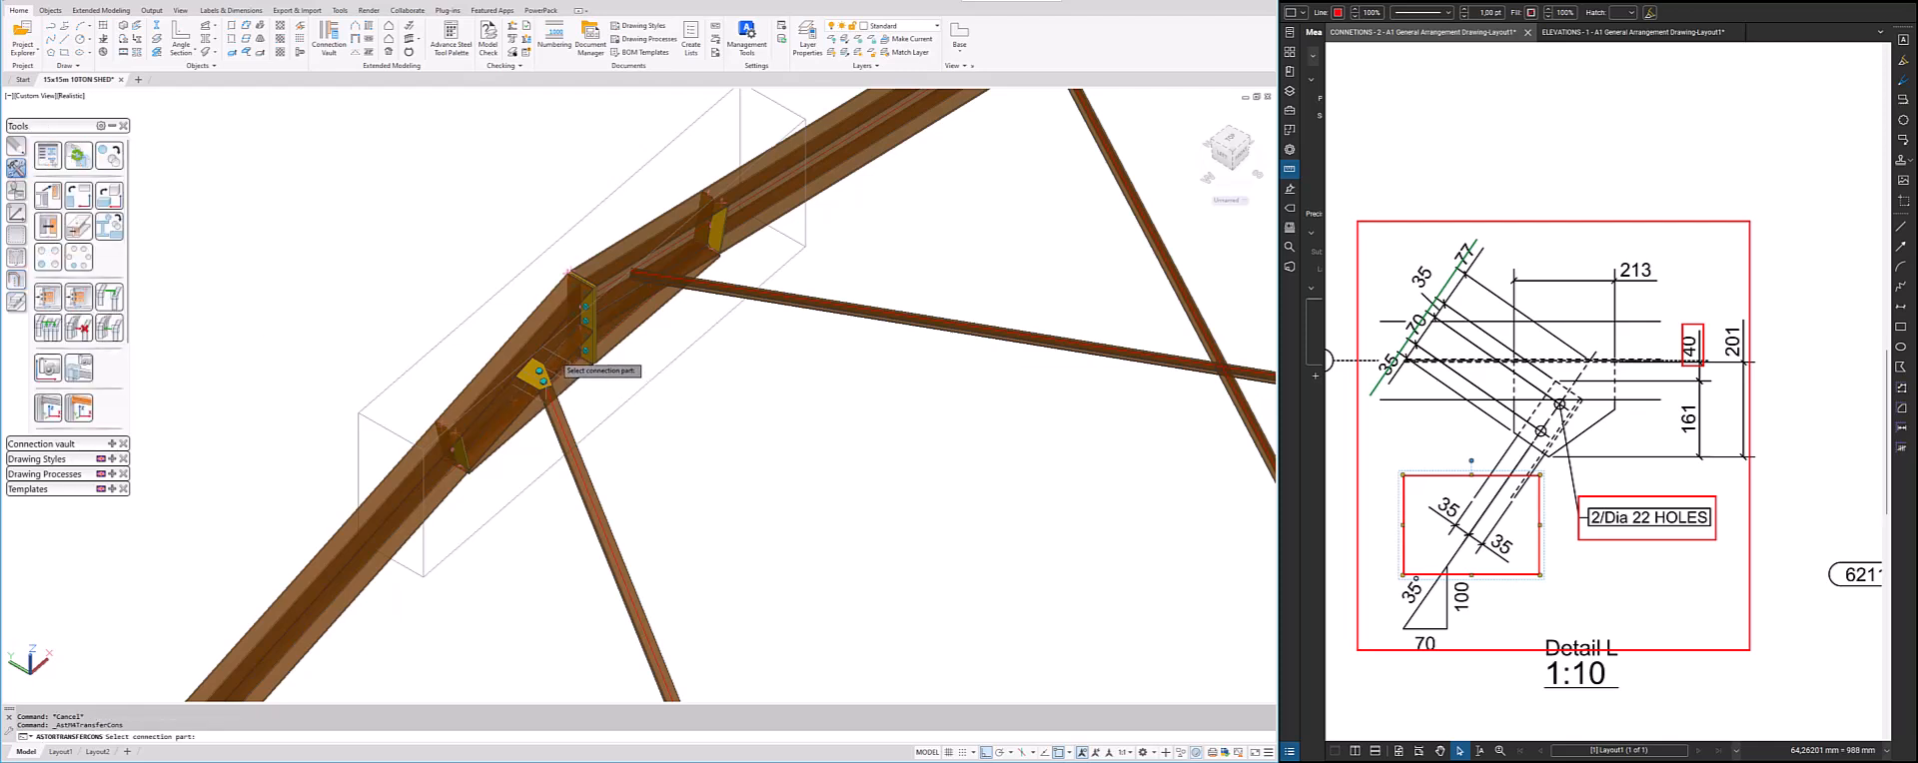
pyautogui.click(559, 363)
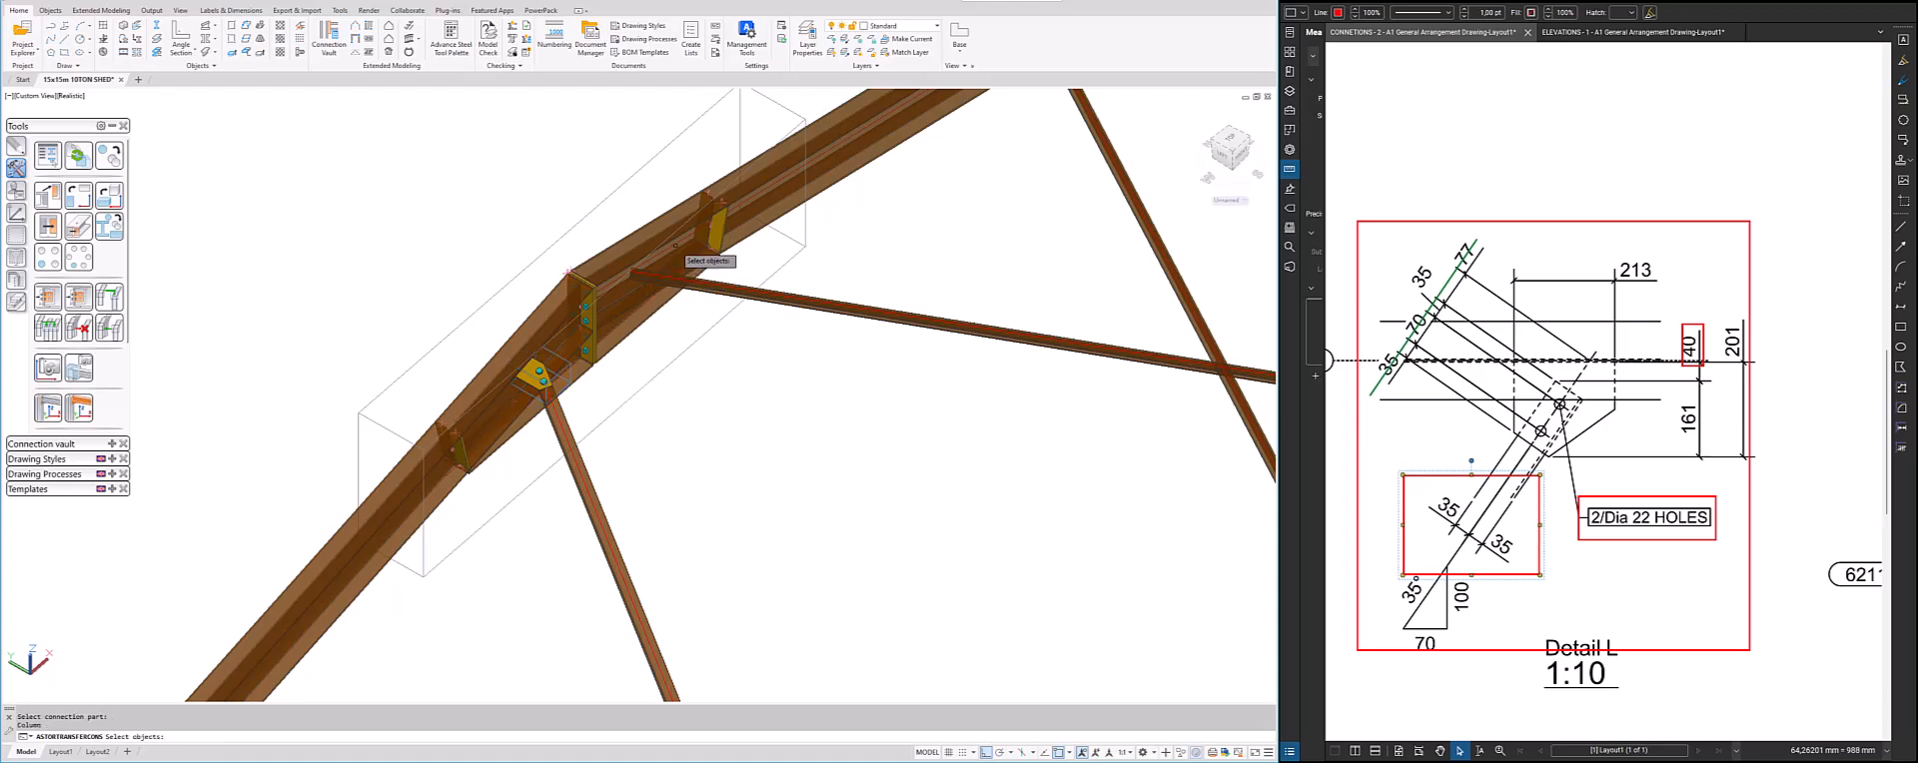
pyautogui.click(643, 244)
pyautogui.rightClick(698, 288)
pyautogui.click(704, 287)
pyautogui.rightClick(690, 303)
# Create the same gusset plate connection at the brace ends beside the two far columns
pyautogui.scroll(-3, 656, 340)
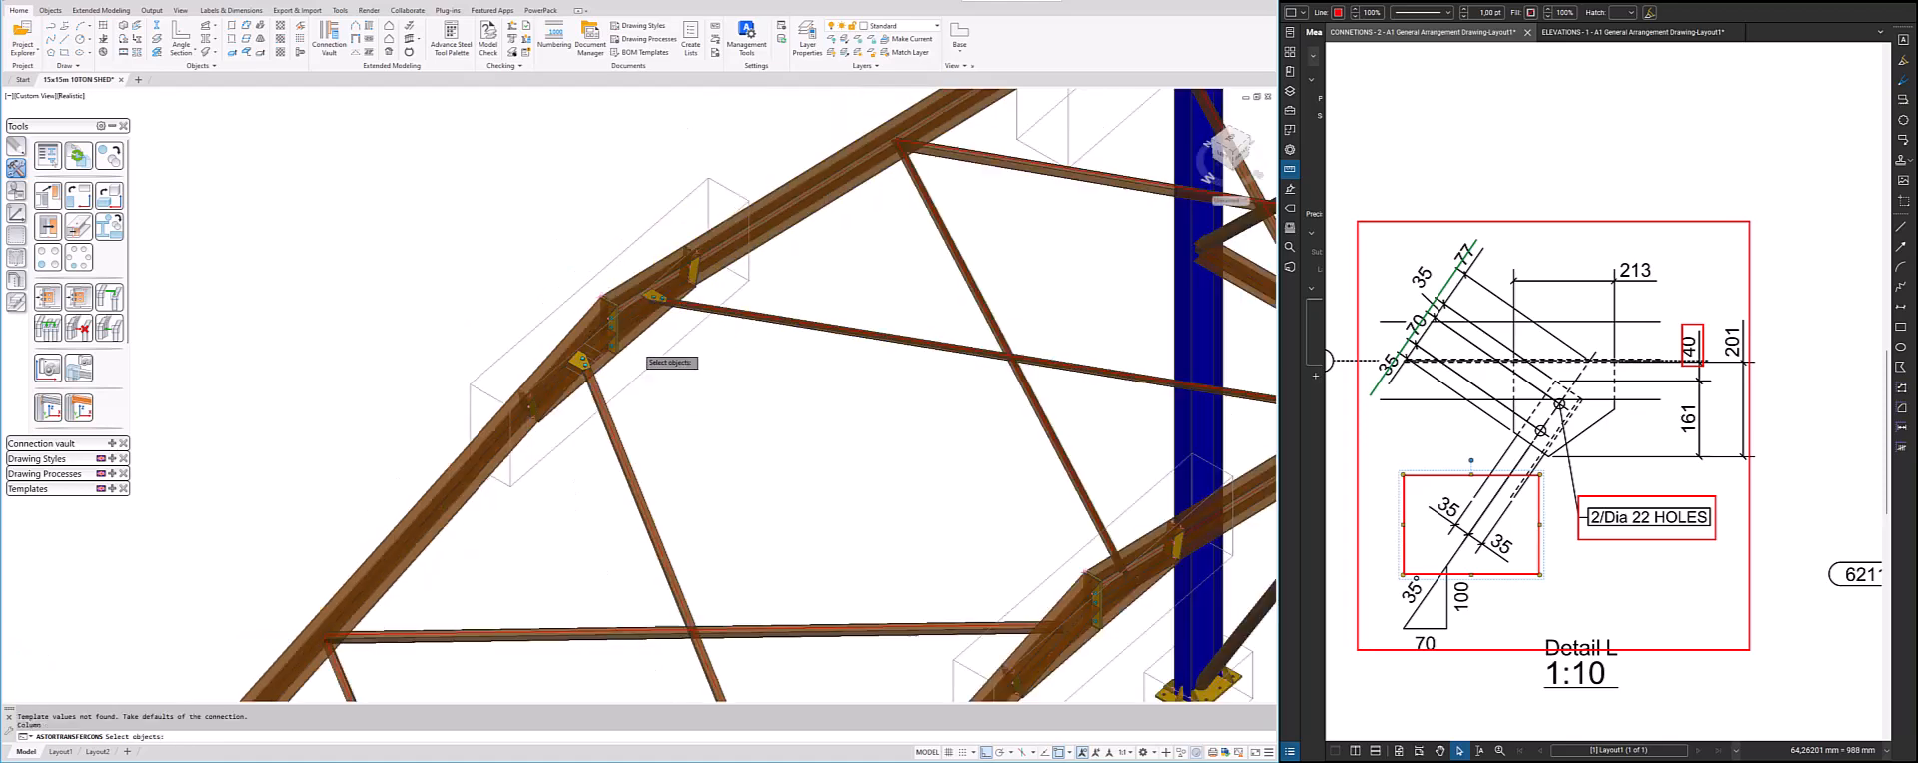
pyautogui.scroll(-3, 642, 352)
pyautogui.scroll(5, 830, 228)
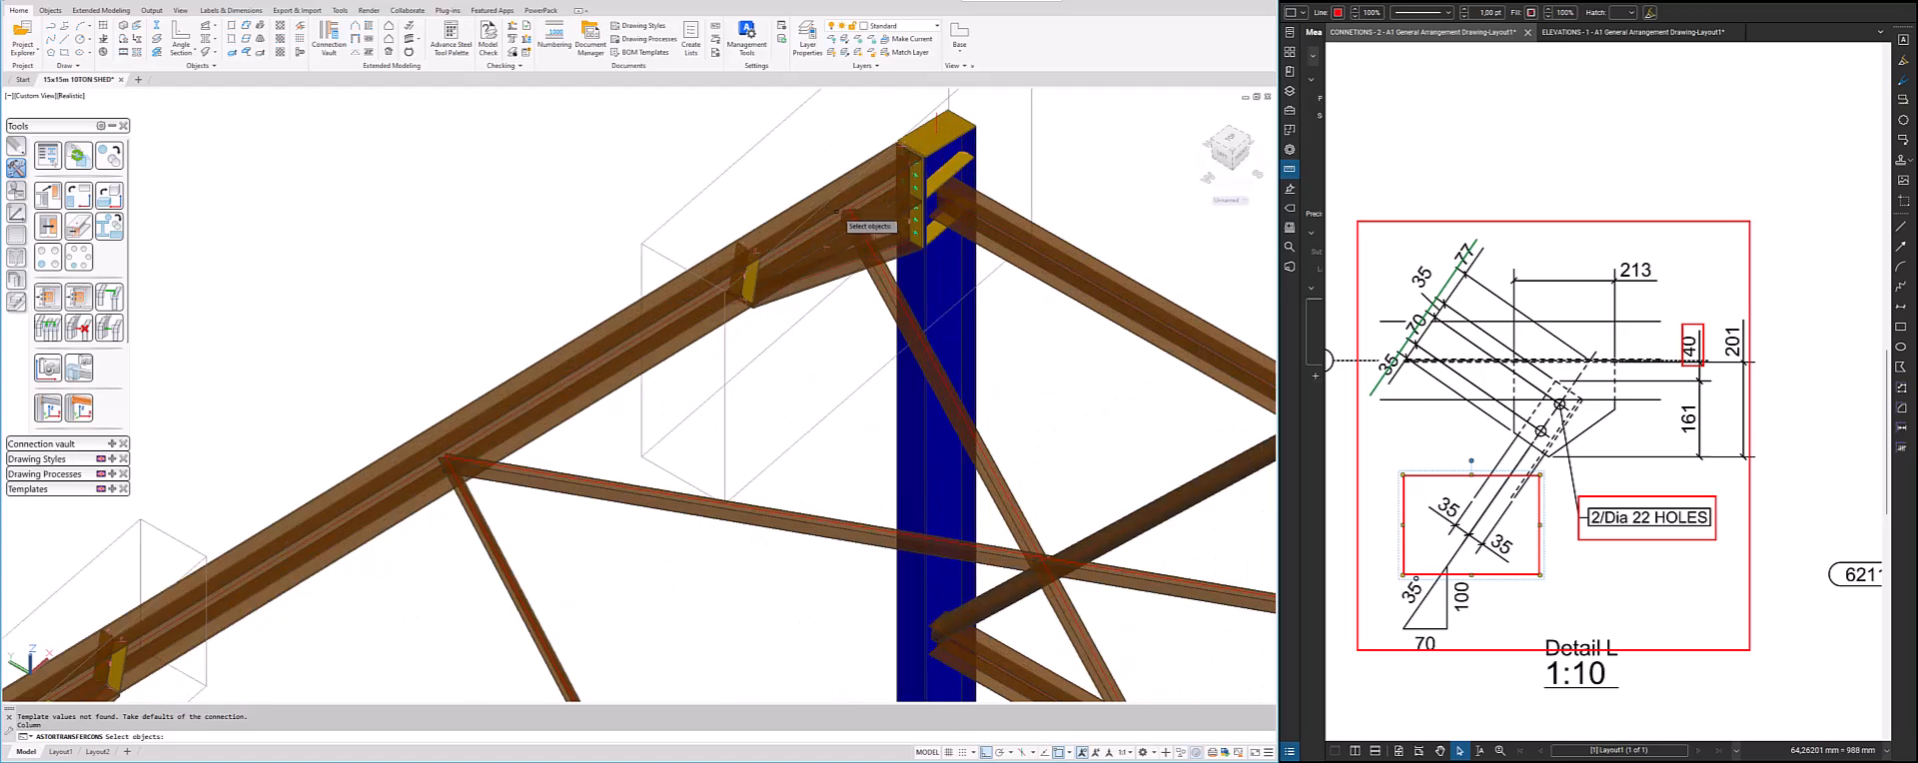
pyautogui.scroll(-3, 874, 269)
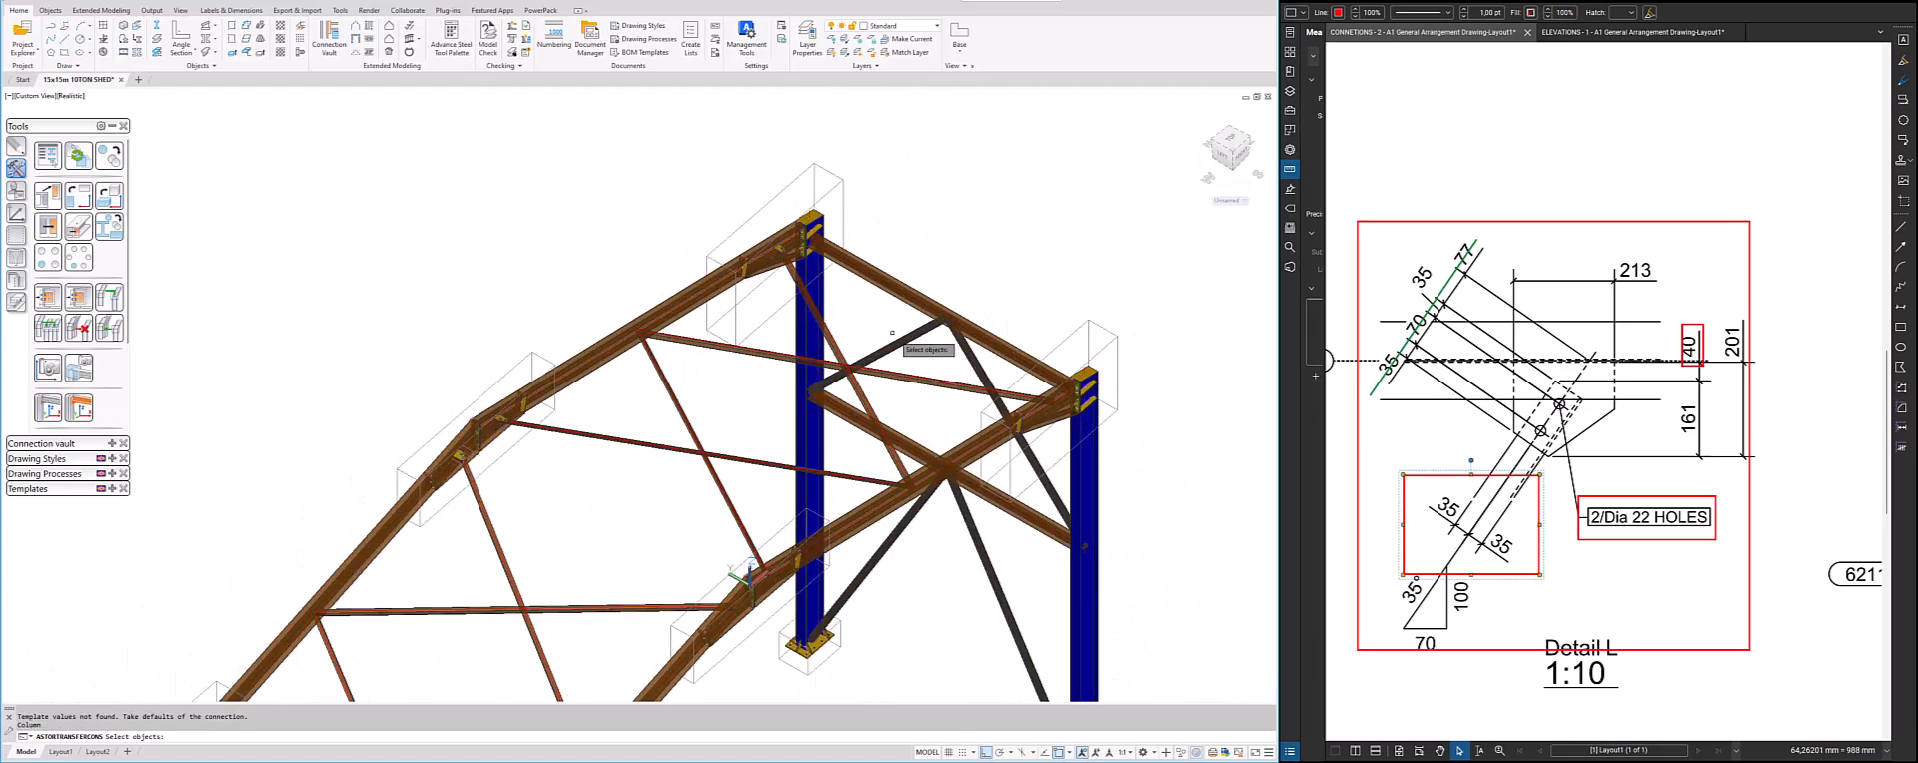
pyautogui.scroll(5, 892, 332)
pyautogui.click(1007, 374)
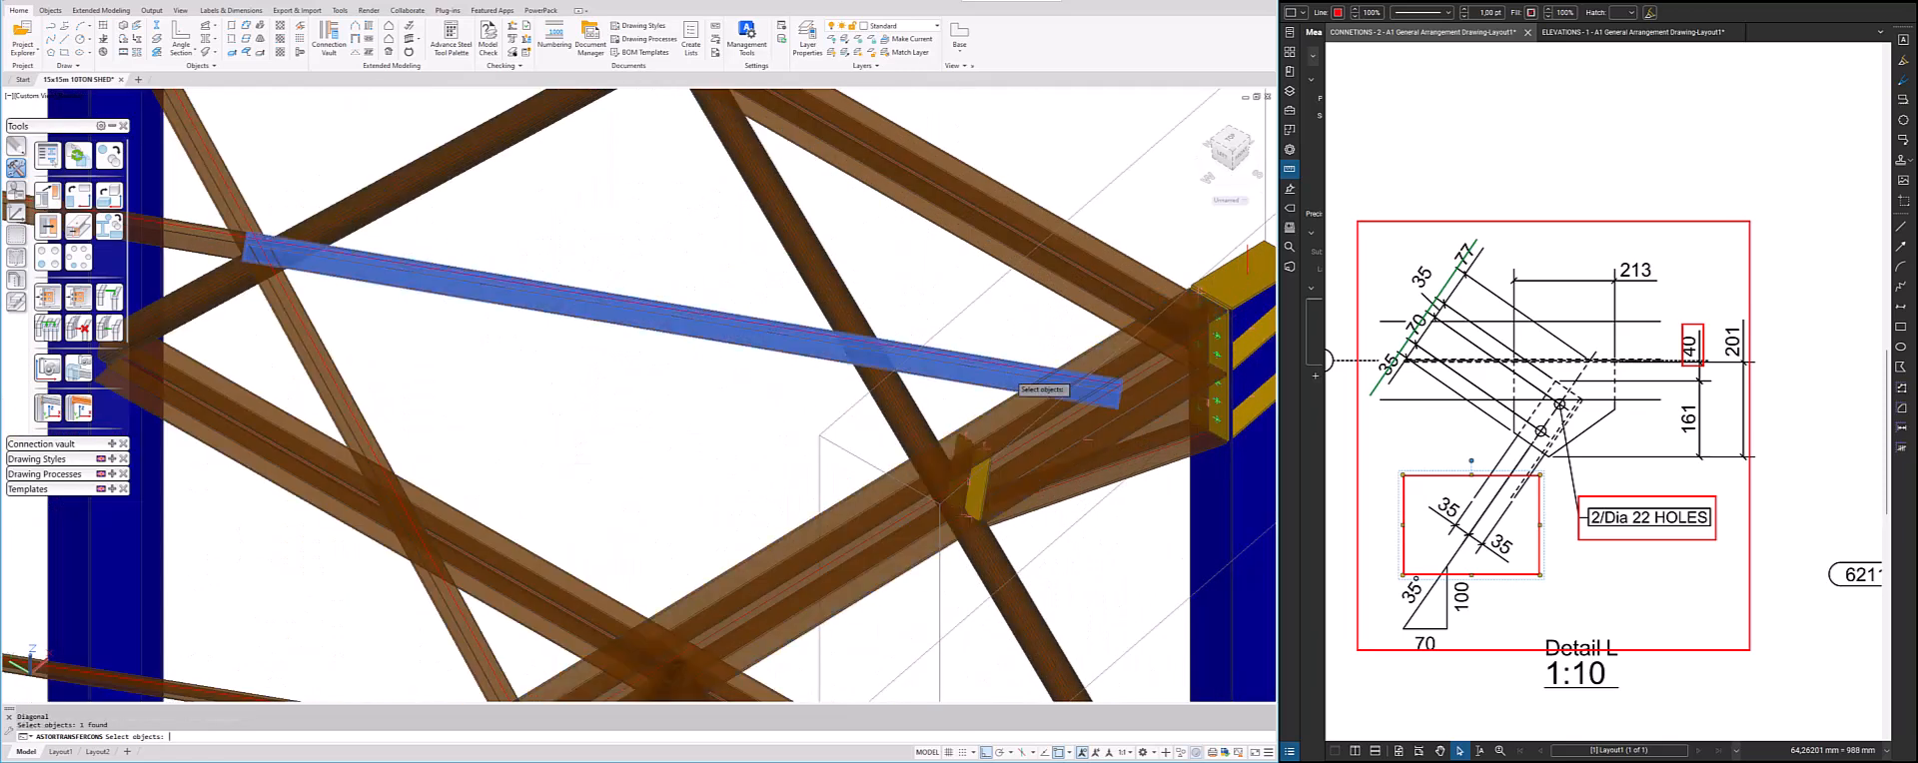
pyautogui.press('Return')
pyautogui.scroll(-3, 1019, 387)
pyautogui.scroll(-1, 1018, 356)
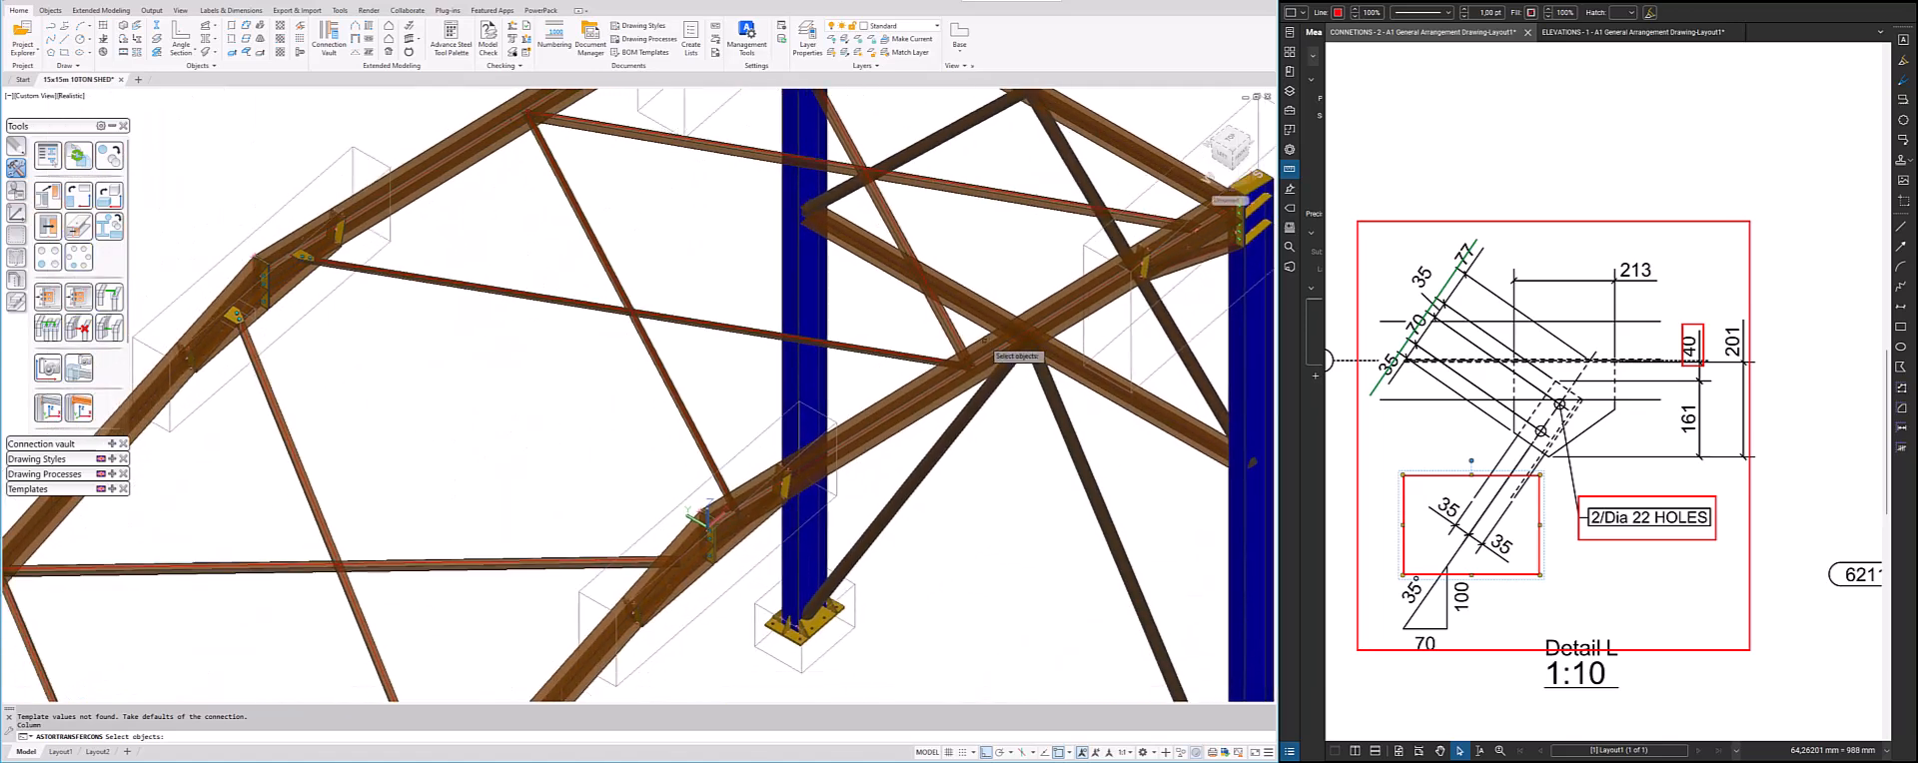
# Create the same gusset plate connection for the two braces on either side of the opposite rafter's ridge joint
pyautogui.scroll(5, 725, 497)
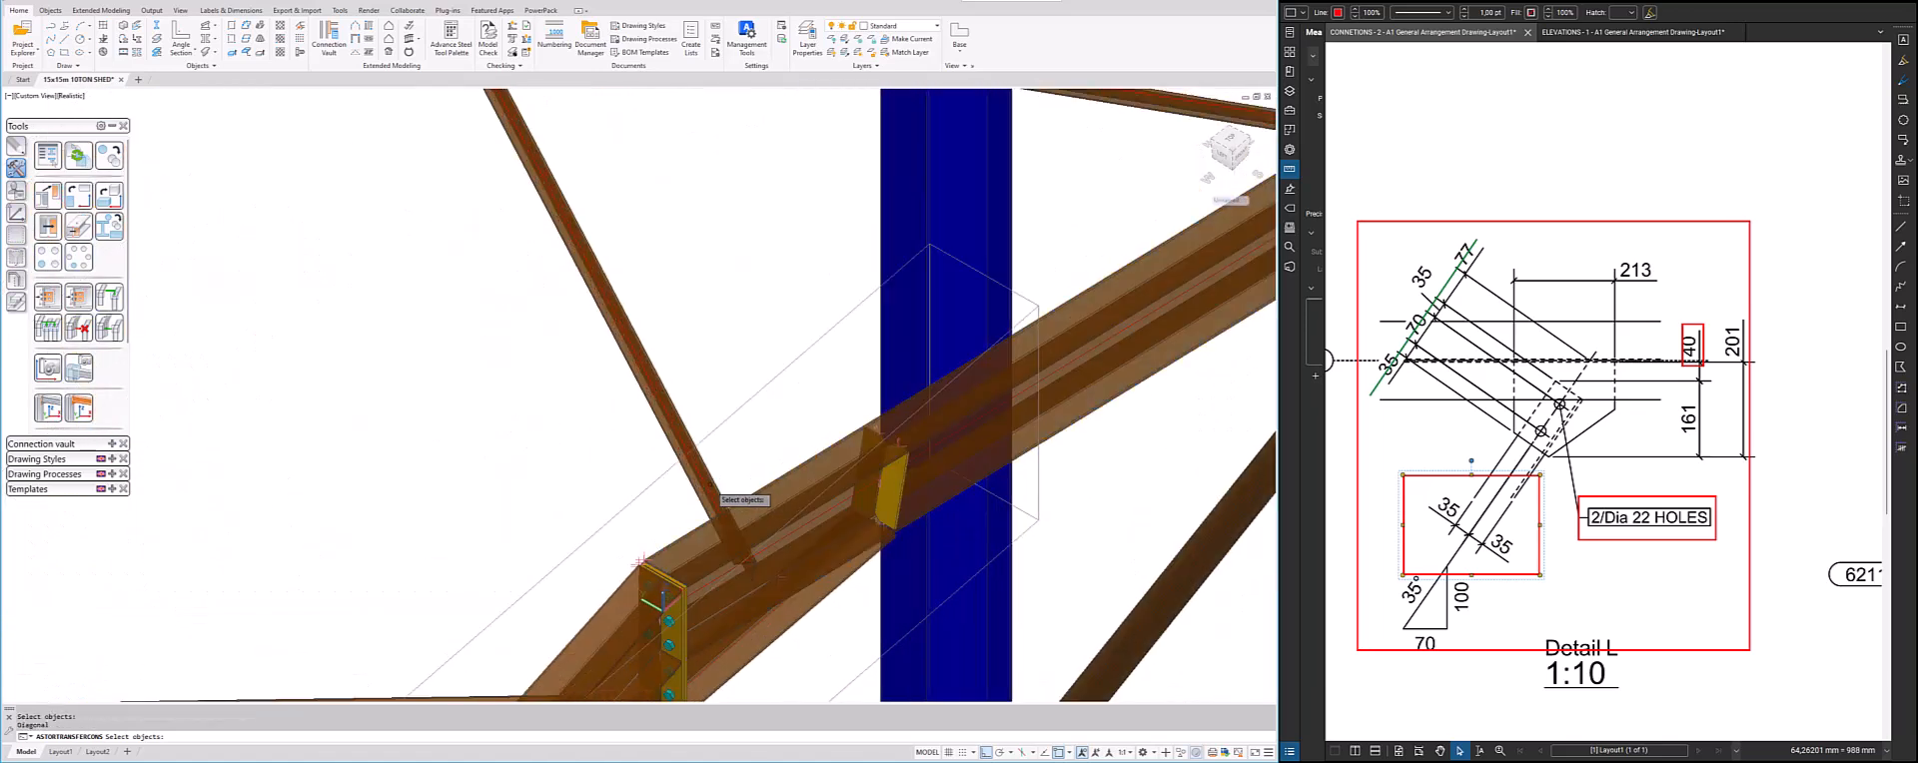
pyautogui.click(717, 493)
pyautogui.scroll(-5, 750, 466)
pyautogui.scroll(4, 725, 514)
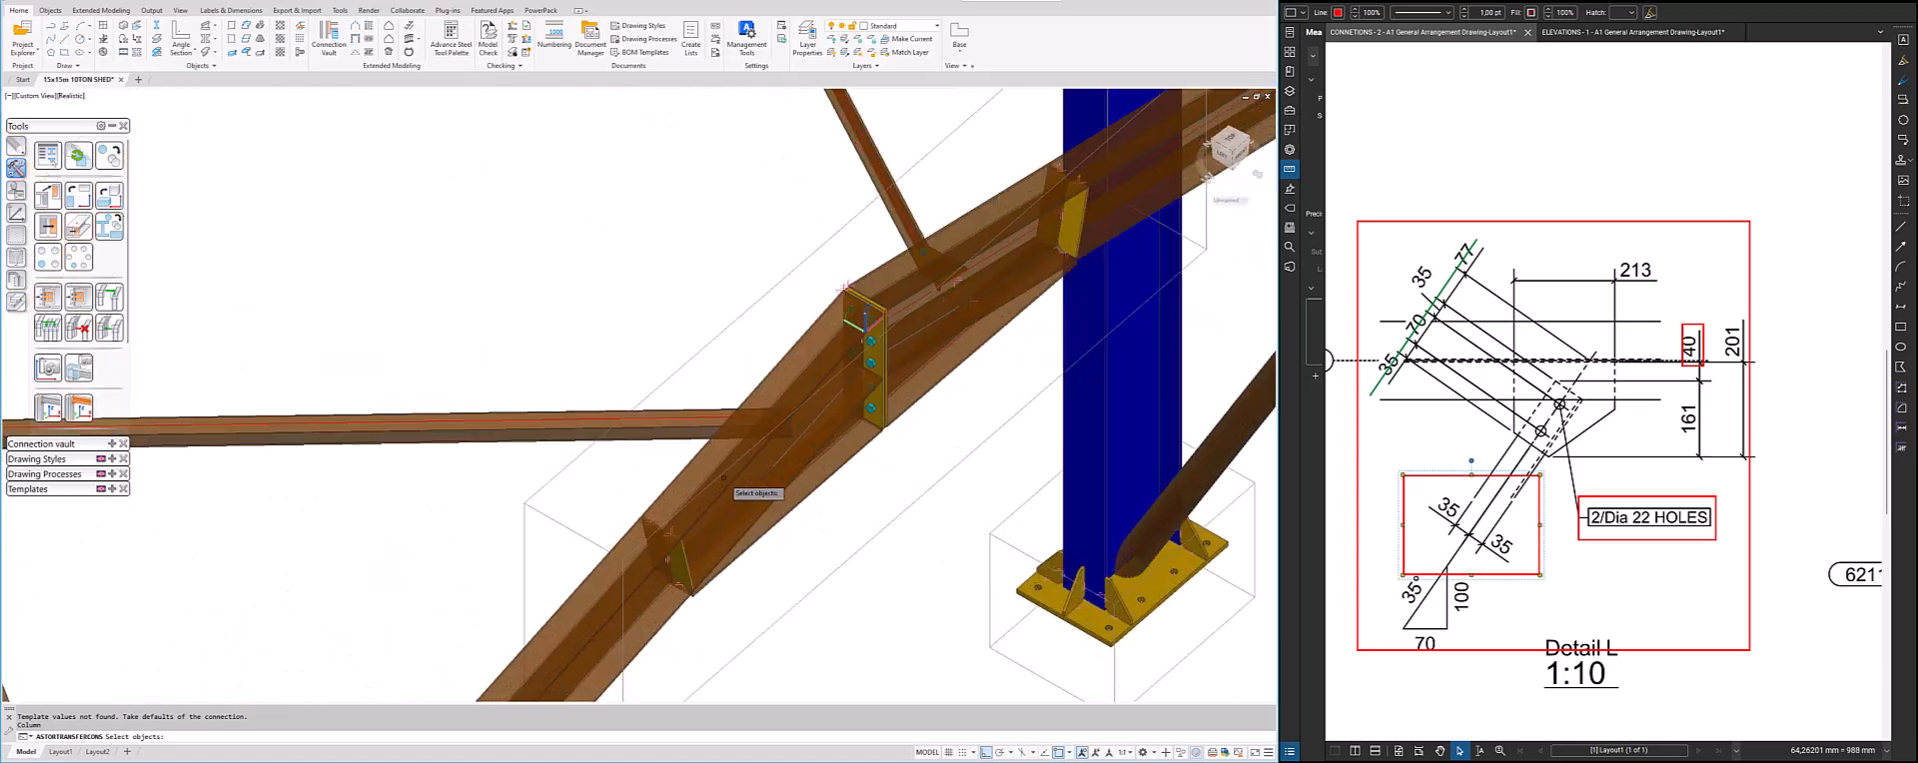
pyautogui.scroll(-6, 725, 480)
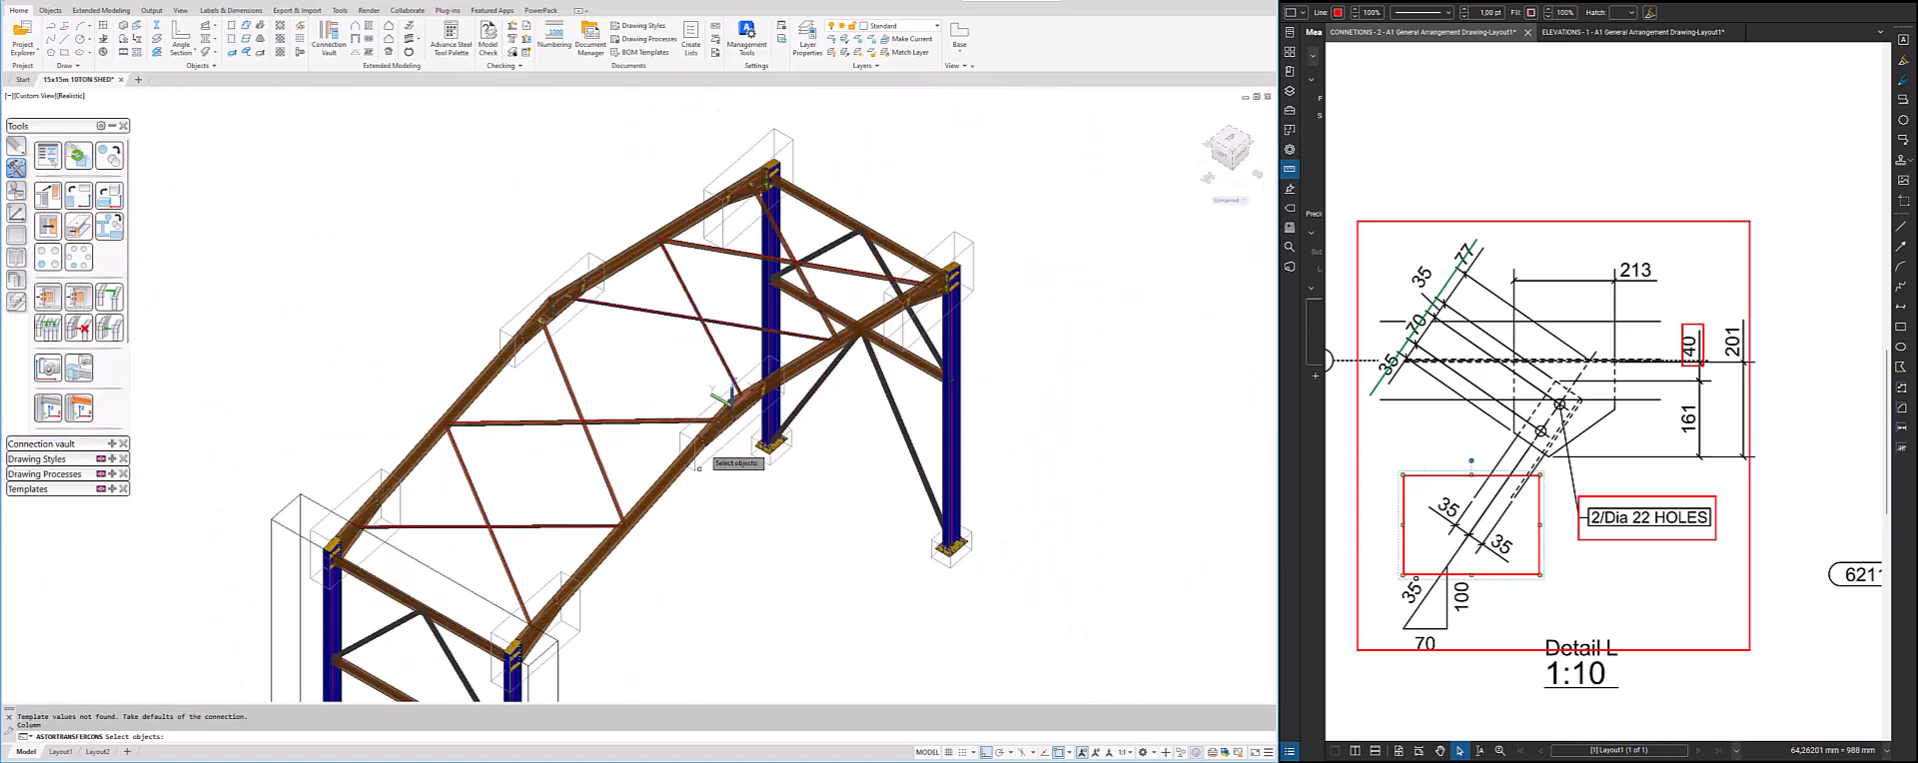
# Create the same gusset plate connection at the brace ends beside the two near columns, and end the template command
pyautogui.scroll(5, 544, 604)
pyautogui.click(531, 576)
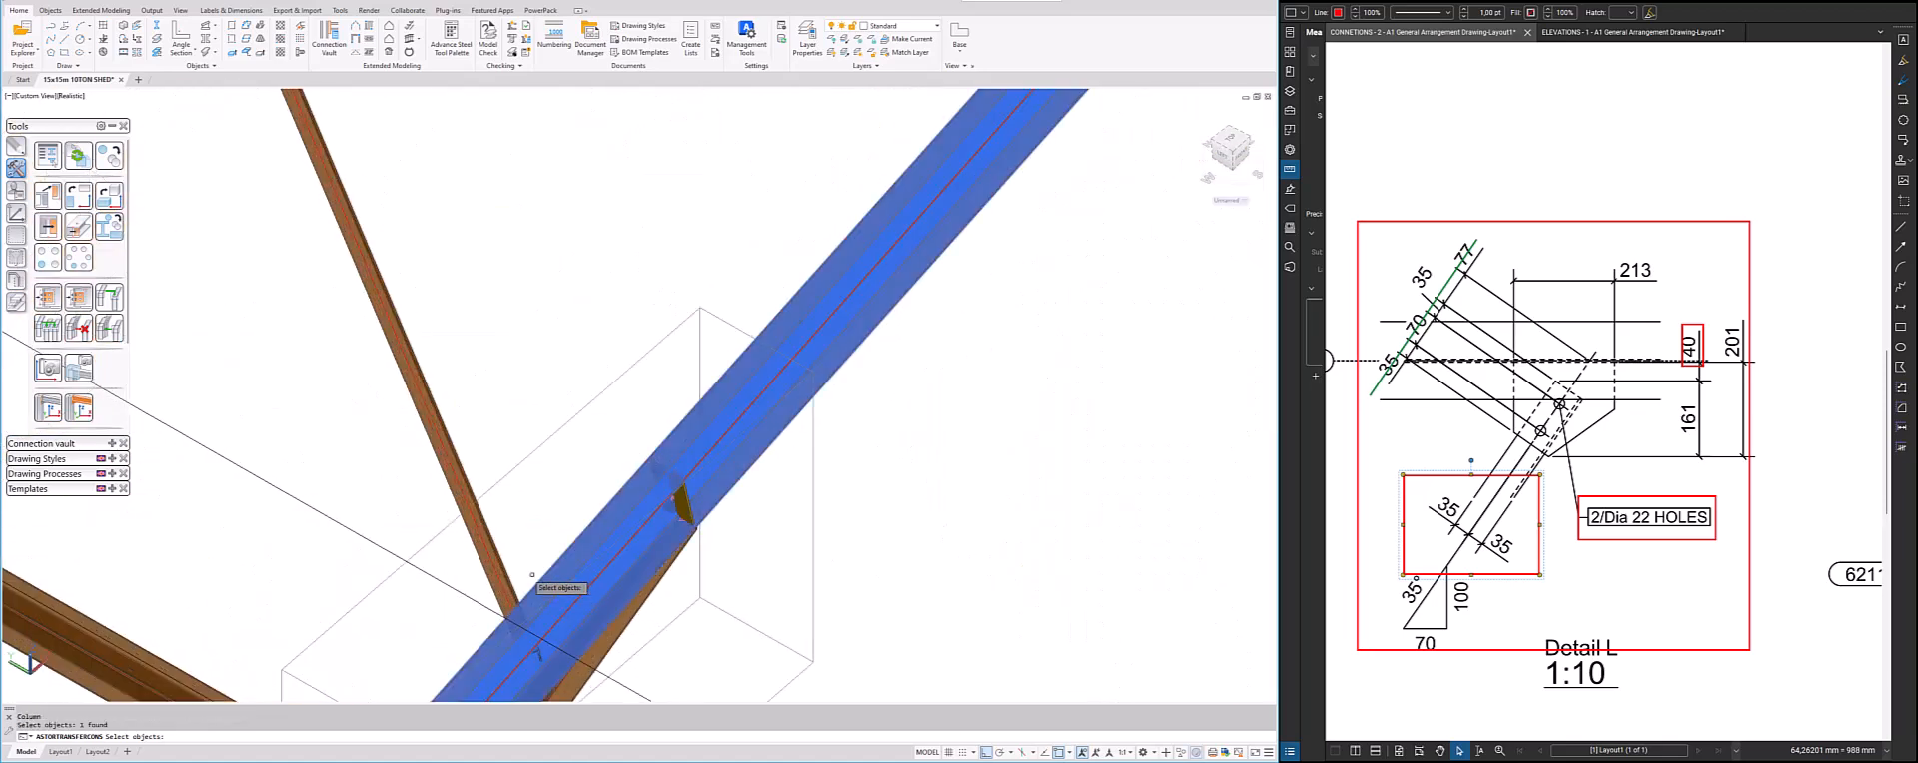
pyautogui.press('Return')
pyautogui.scroll(-5, 610, 599)
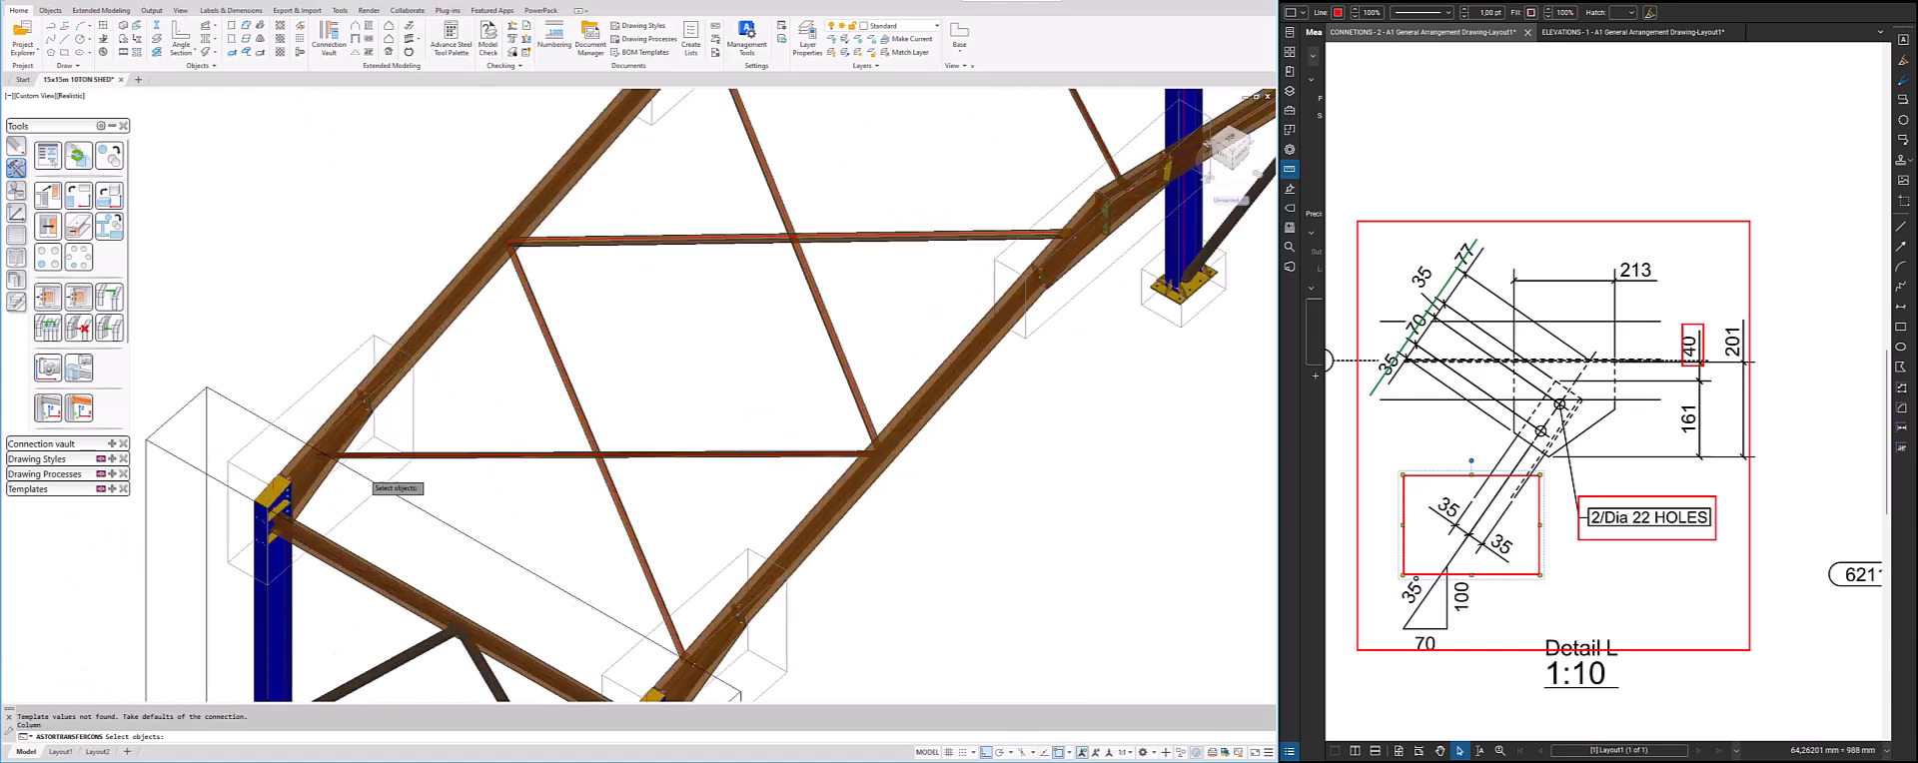
pyautogui.scroll(4, 351, 459)
pyautogui.click(301, 389)
pyautogui.press('Return')
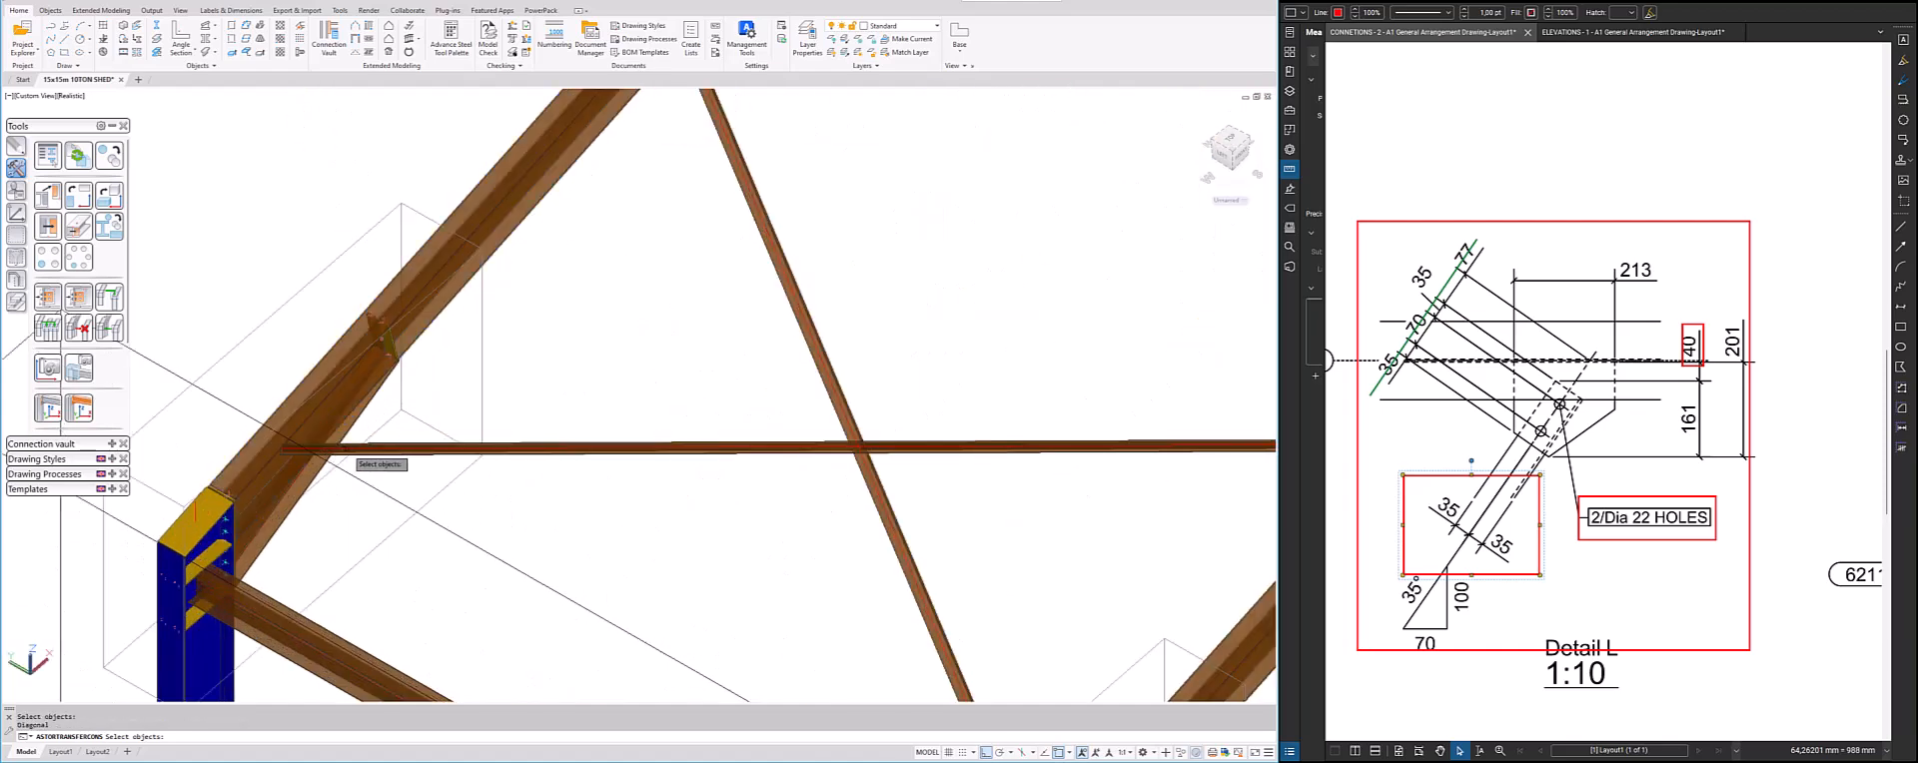
pyautogui.click(354, 448)
pyautogui.press('Return')
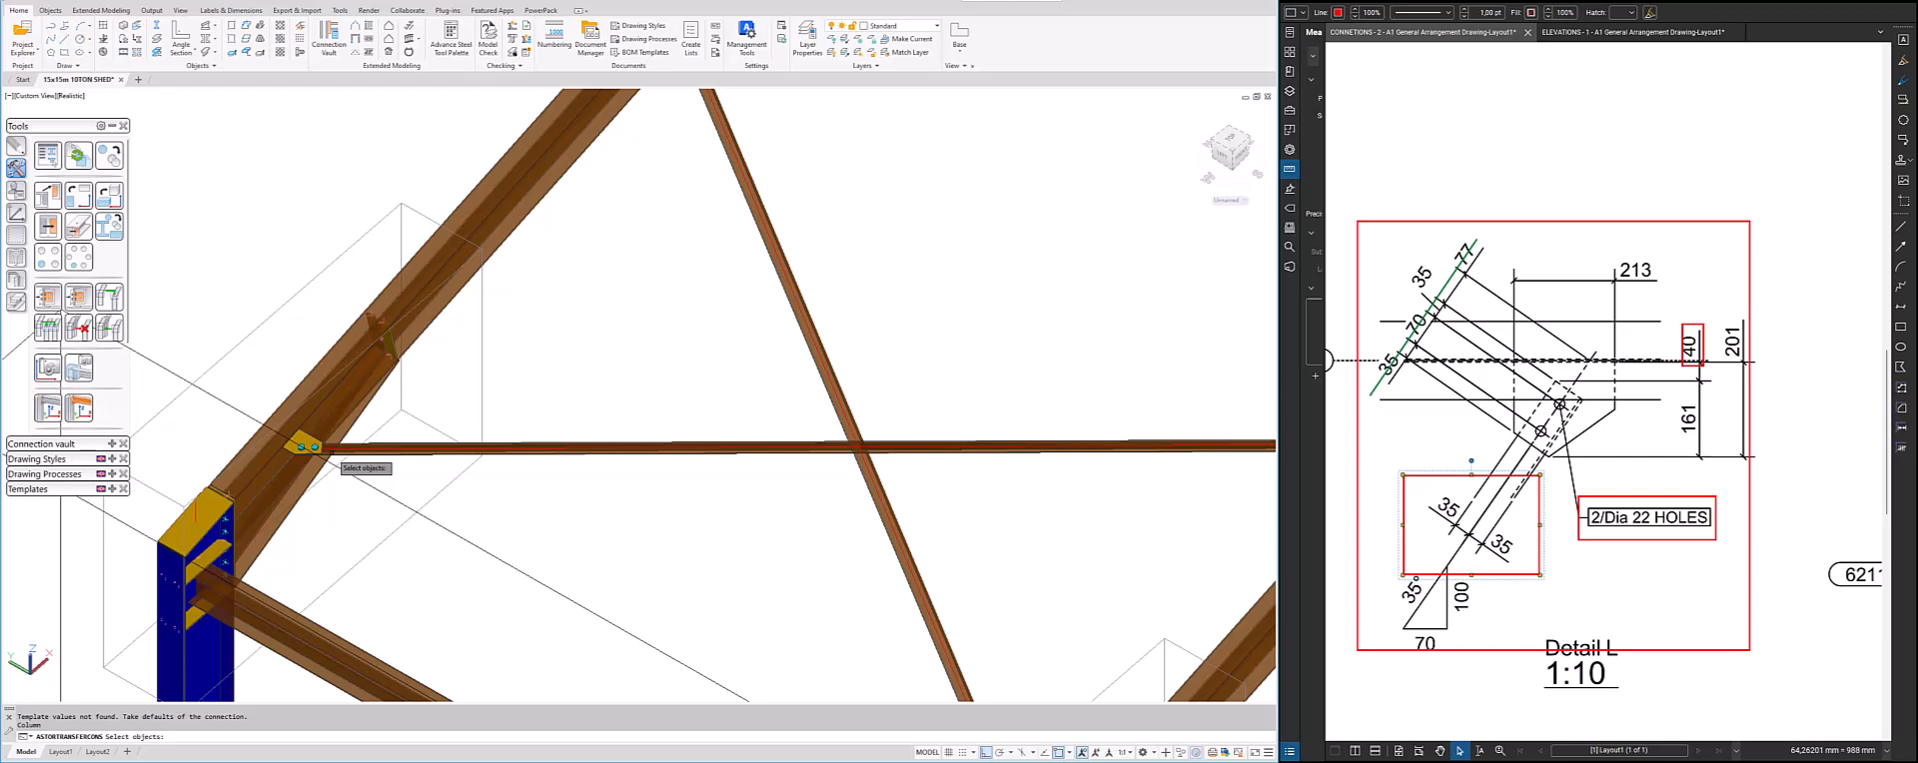
pyautogui.scroll(-5, 664, 510)
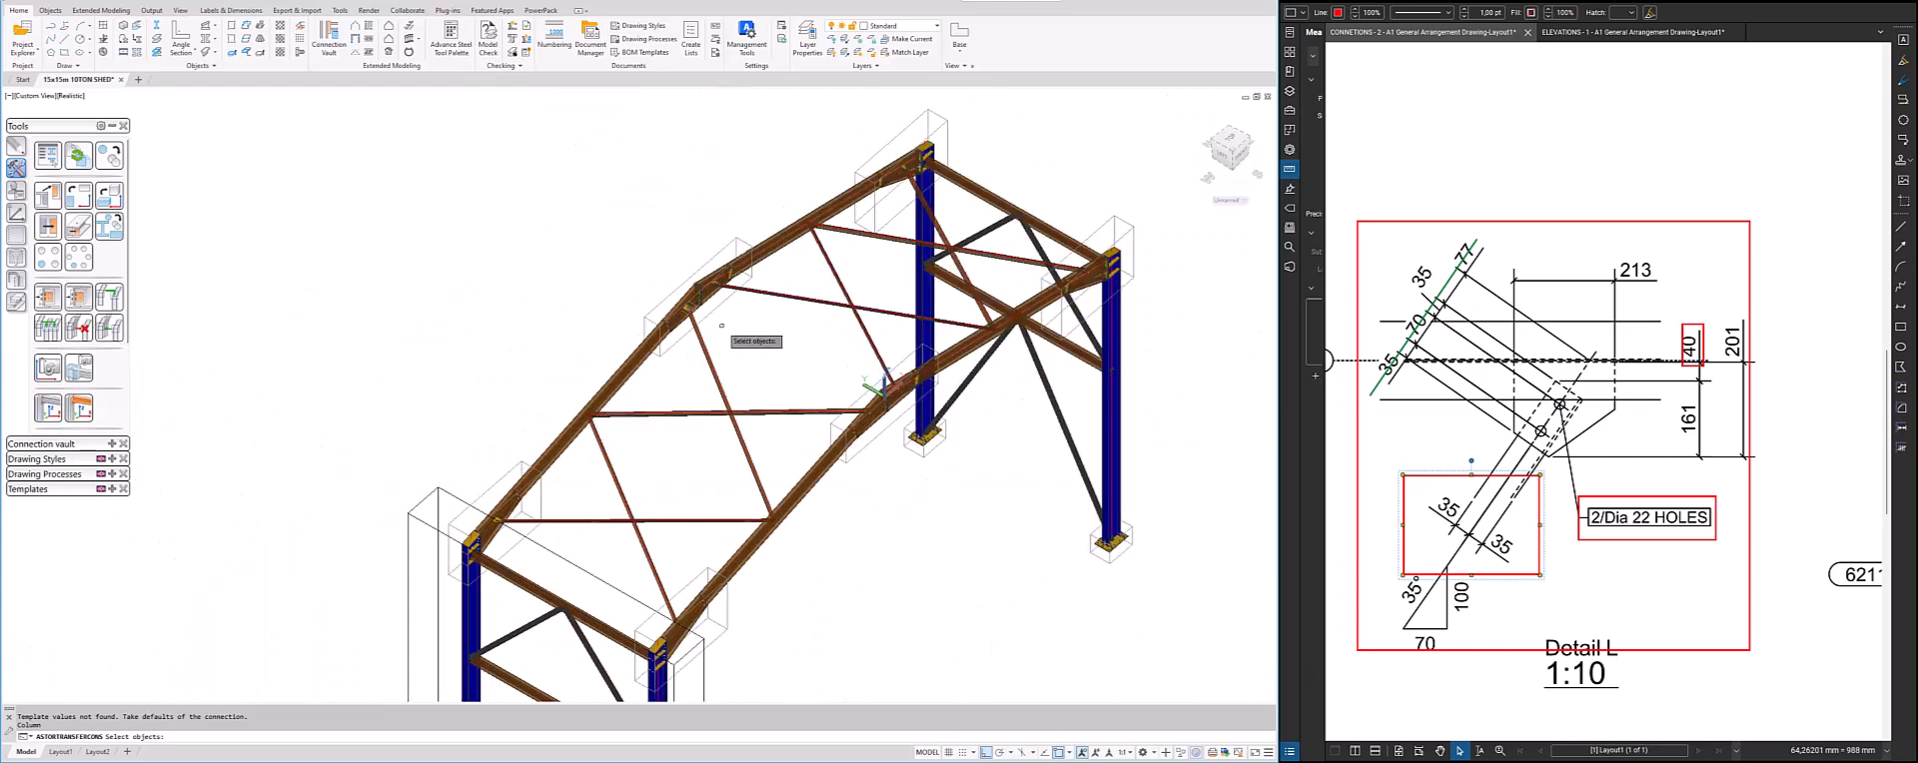
pyautogui.press('Escape')
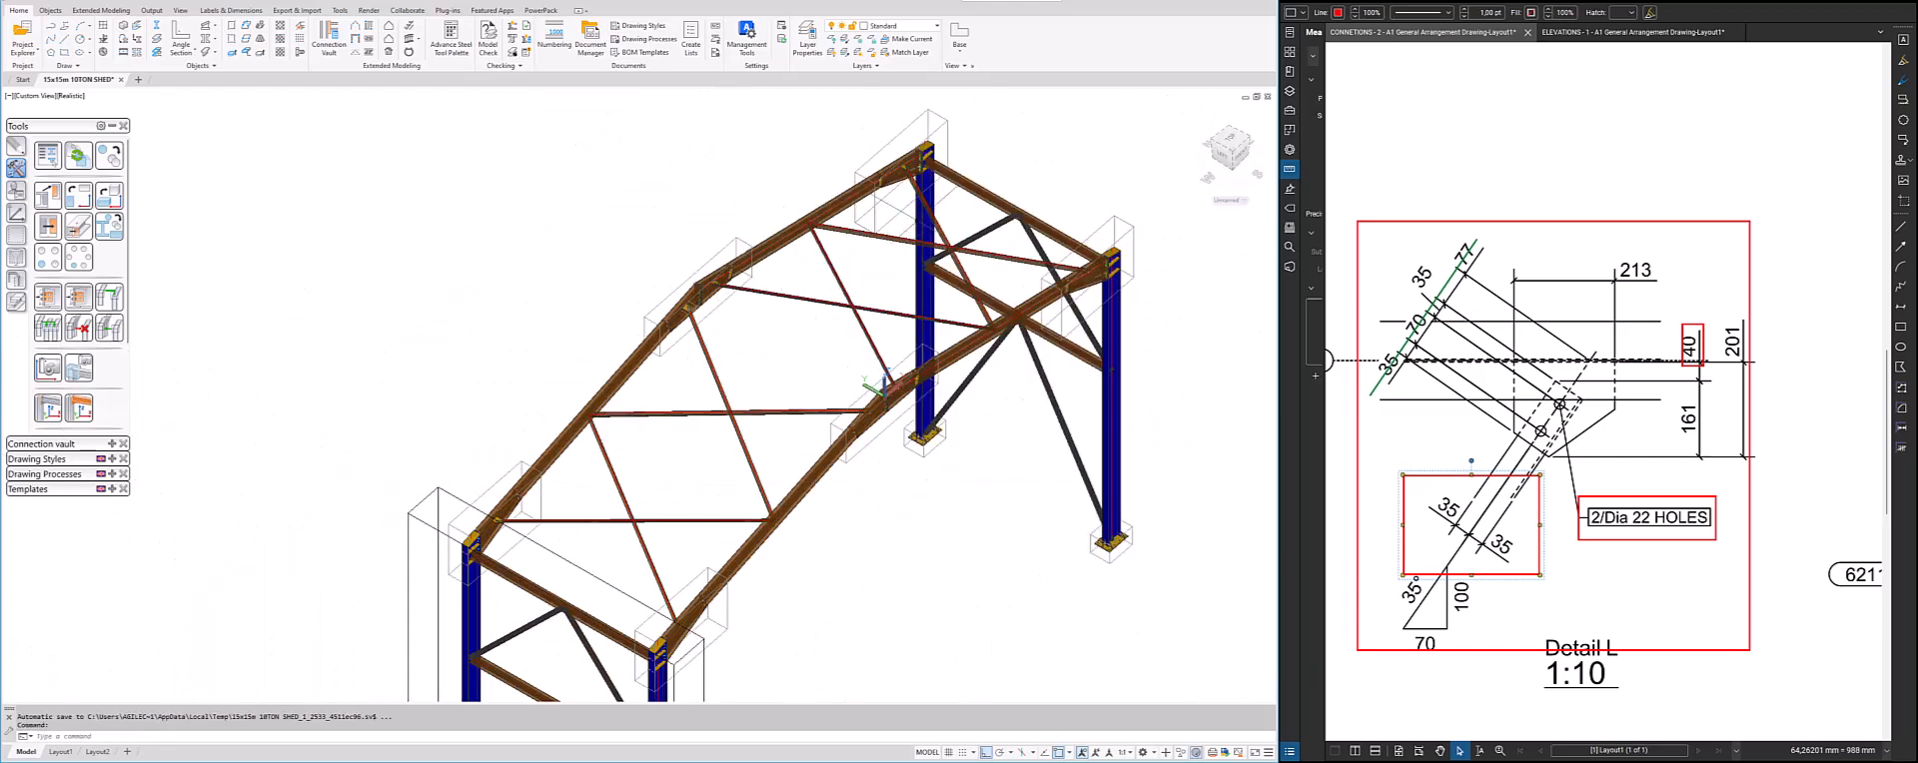
# Check the copied gusset plates along the rafters and examine Detail K in the reference drawing
pyautogui.scroll(5, 906, 179)
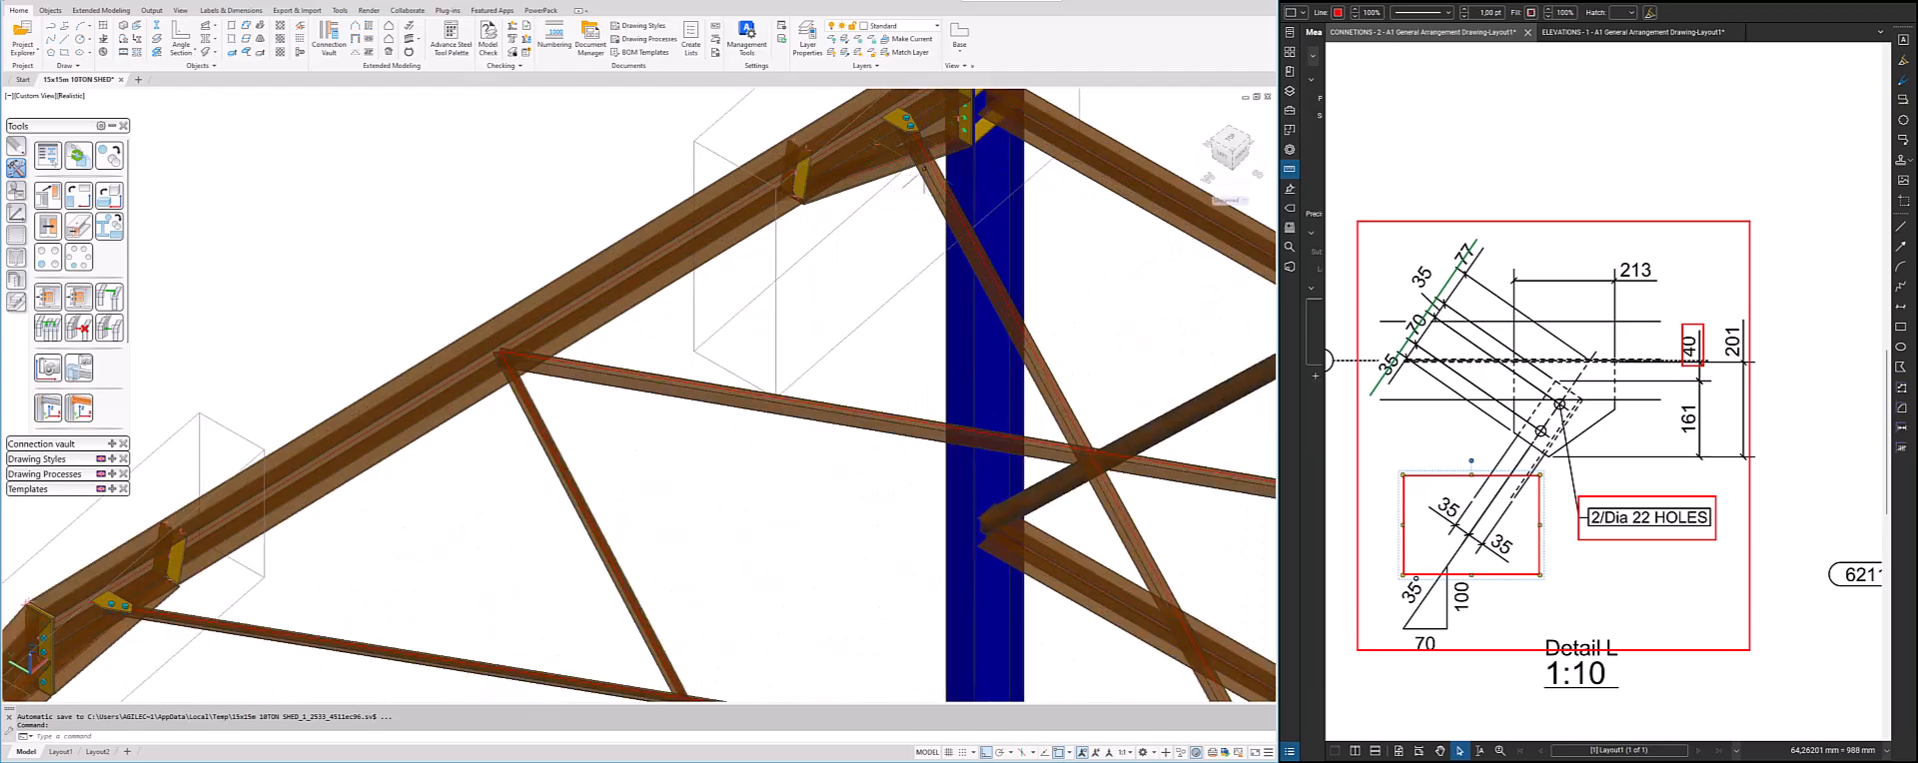
pyautogui.scroll(-5, 645, 326)
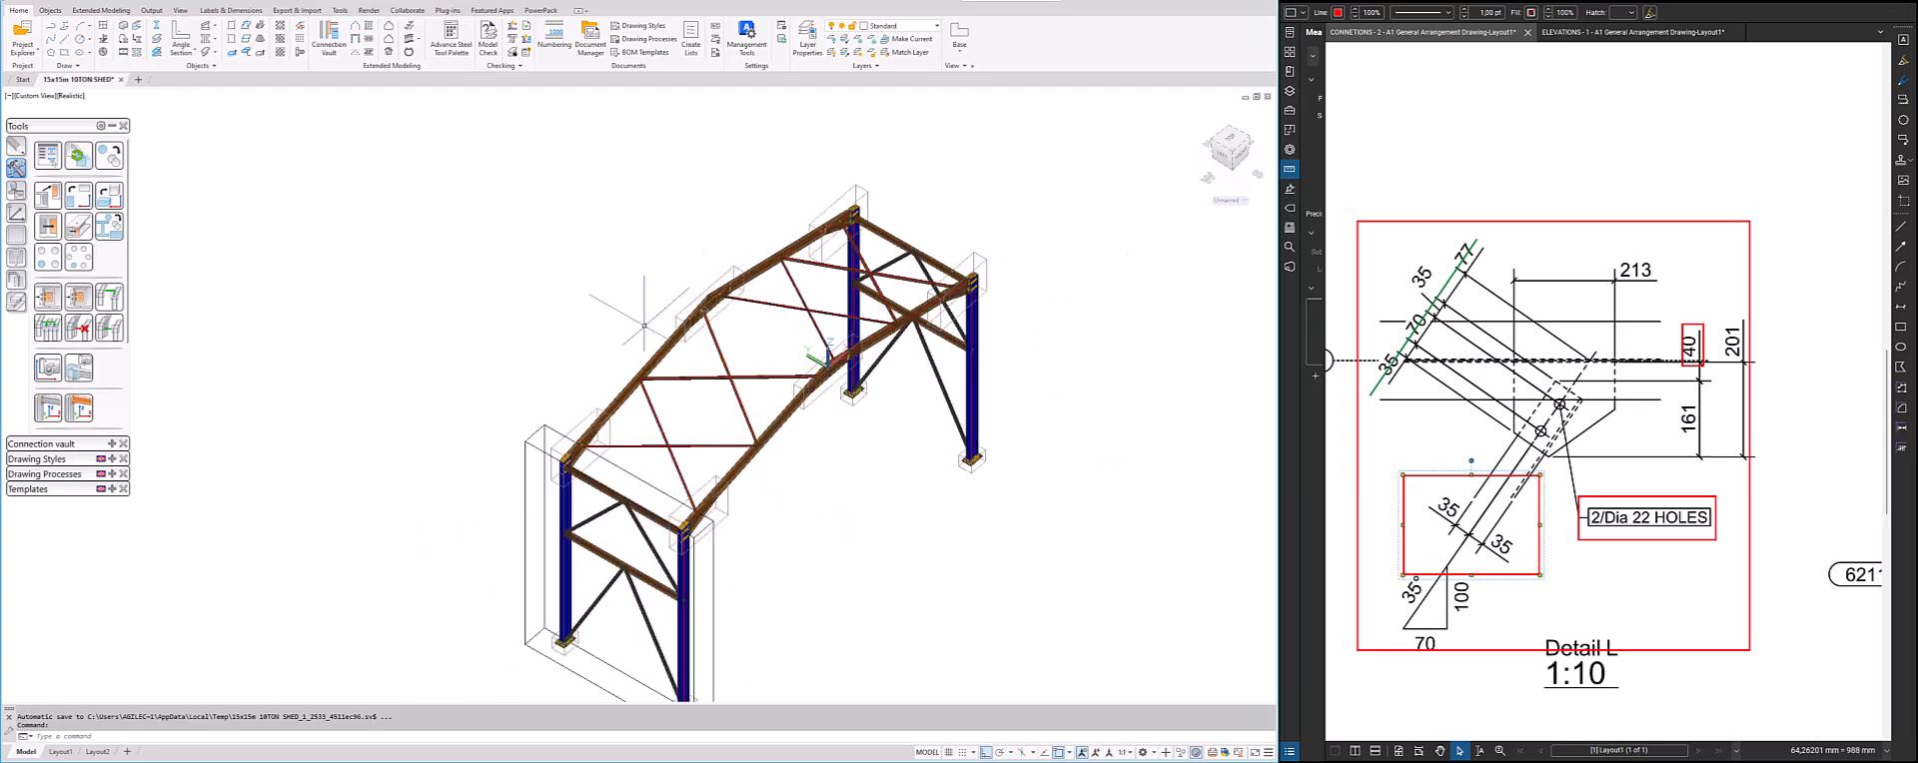
pyautogui.scroll(3, 645, 326)
pyautogui.scroll(-3, 1559, 380)
pyautogui.scroll(2, 1561, 380)
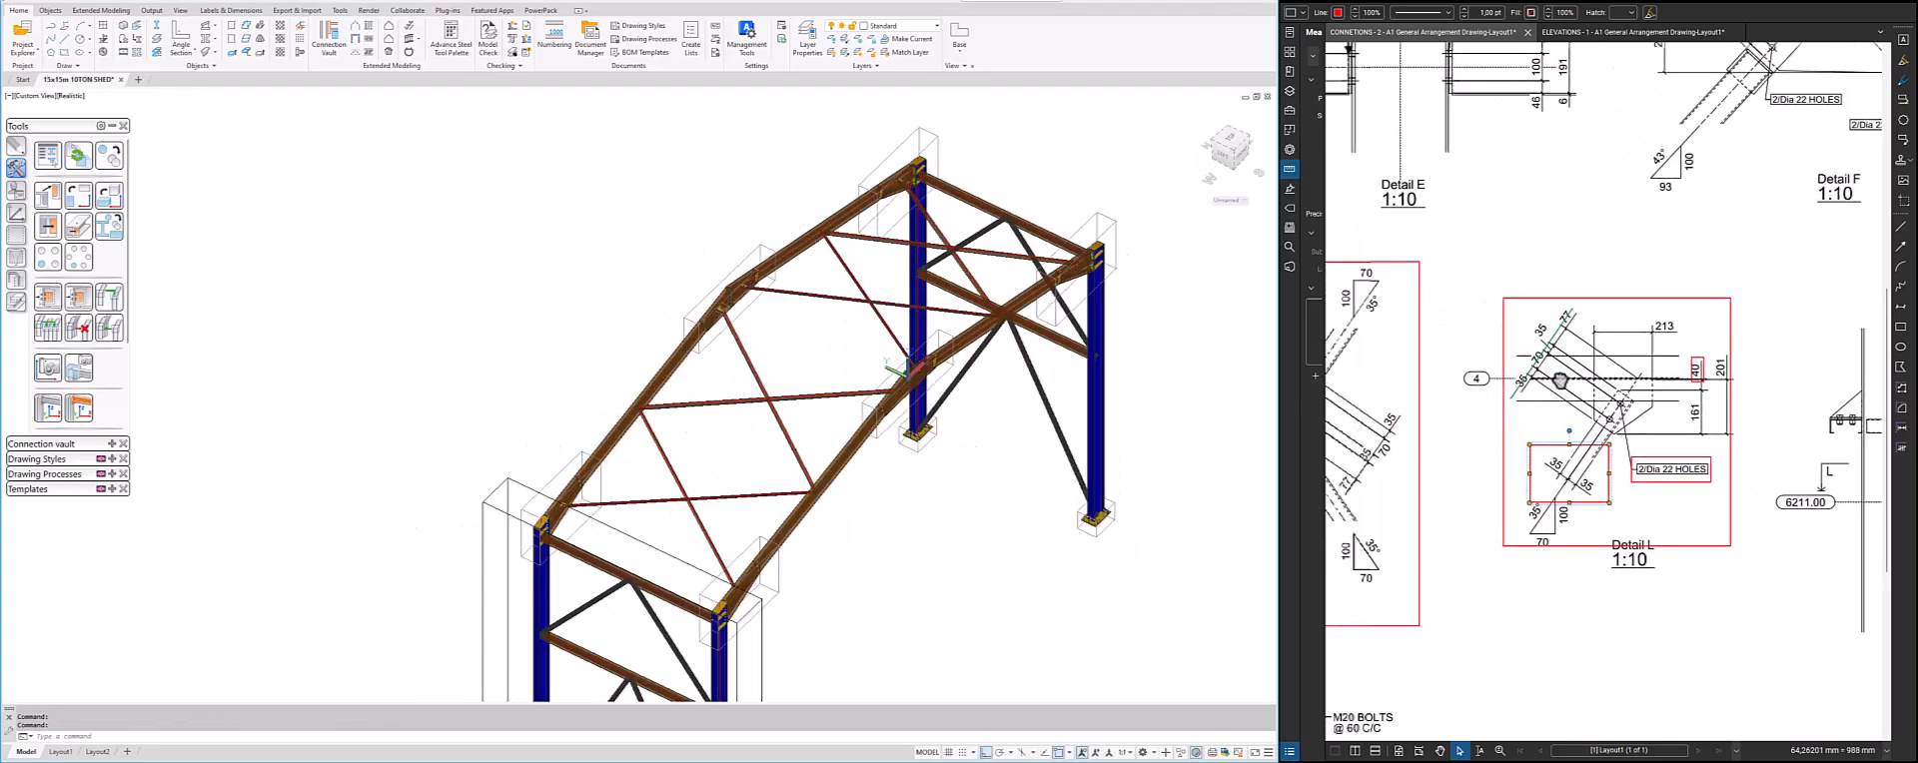
pyautogui.moveTo(1560, 381); pyautogui.dragTo(1833, 355, button='middle')
pyautogui.scroll(2, 1566, 377)
pyautogui.moveTo(1515, 393); pyautogui.dragTo(1586, 377, button='middle')
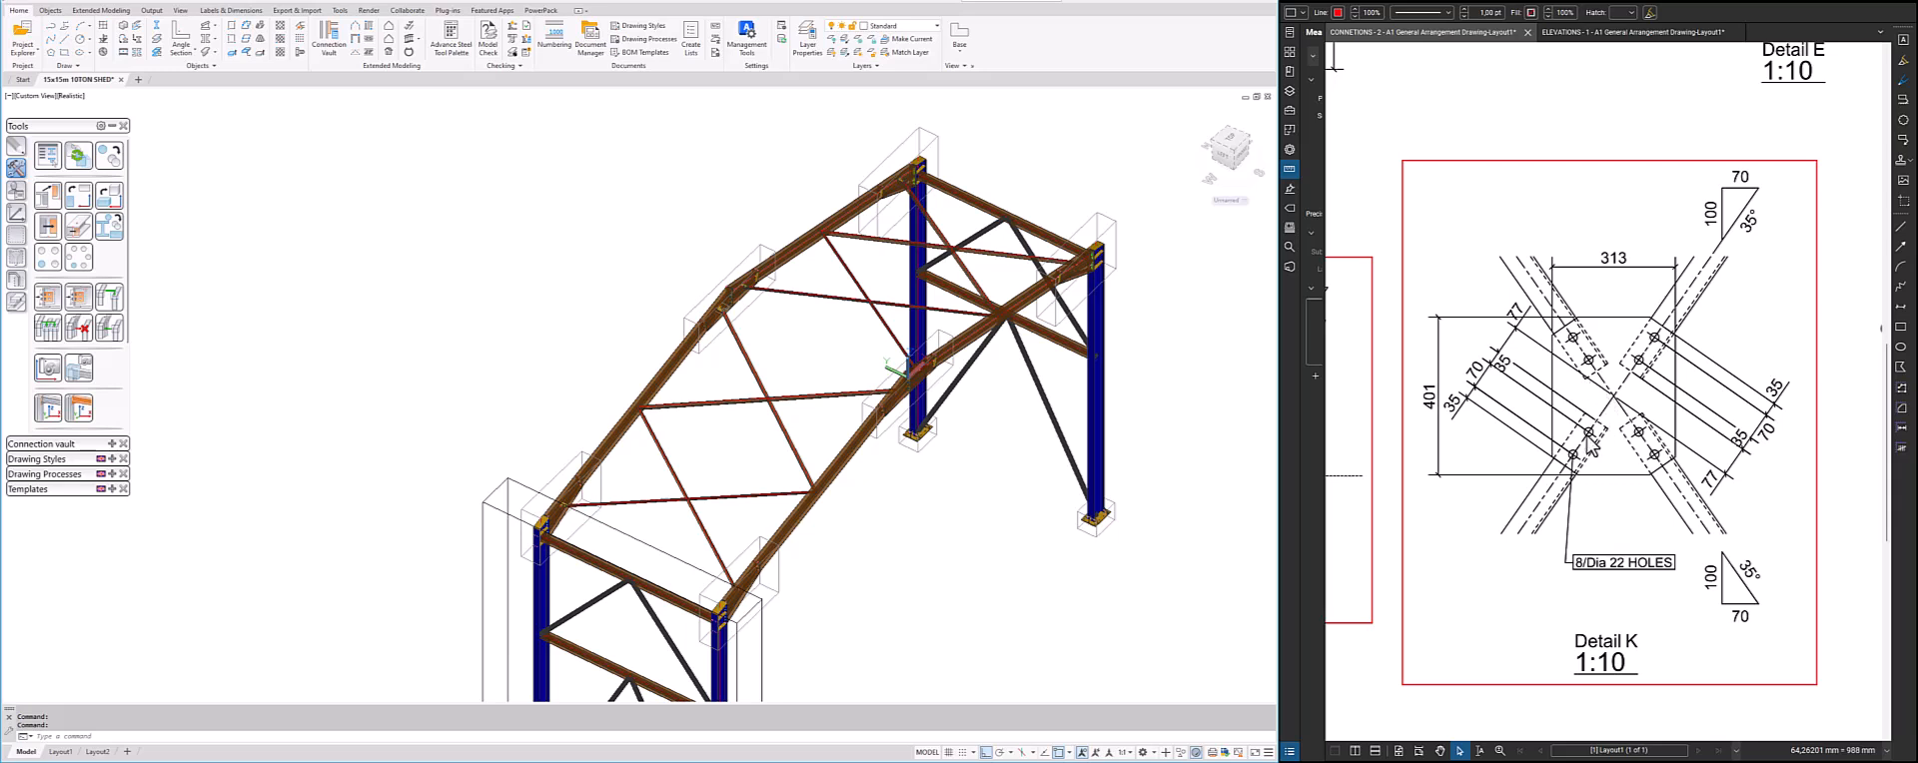
# Find the general bracing joint for four diagonals with a middle gusset plate in the connection vault and start it
pyautogui.click(111, 127)
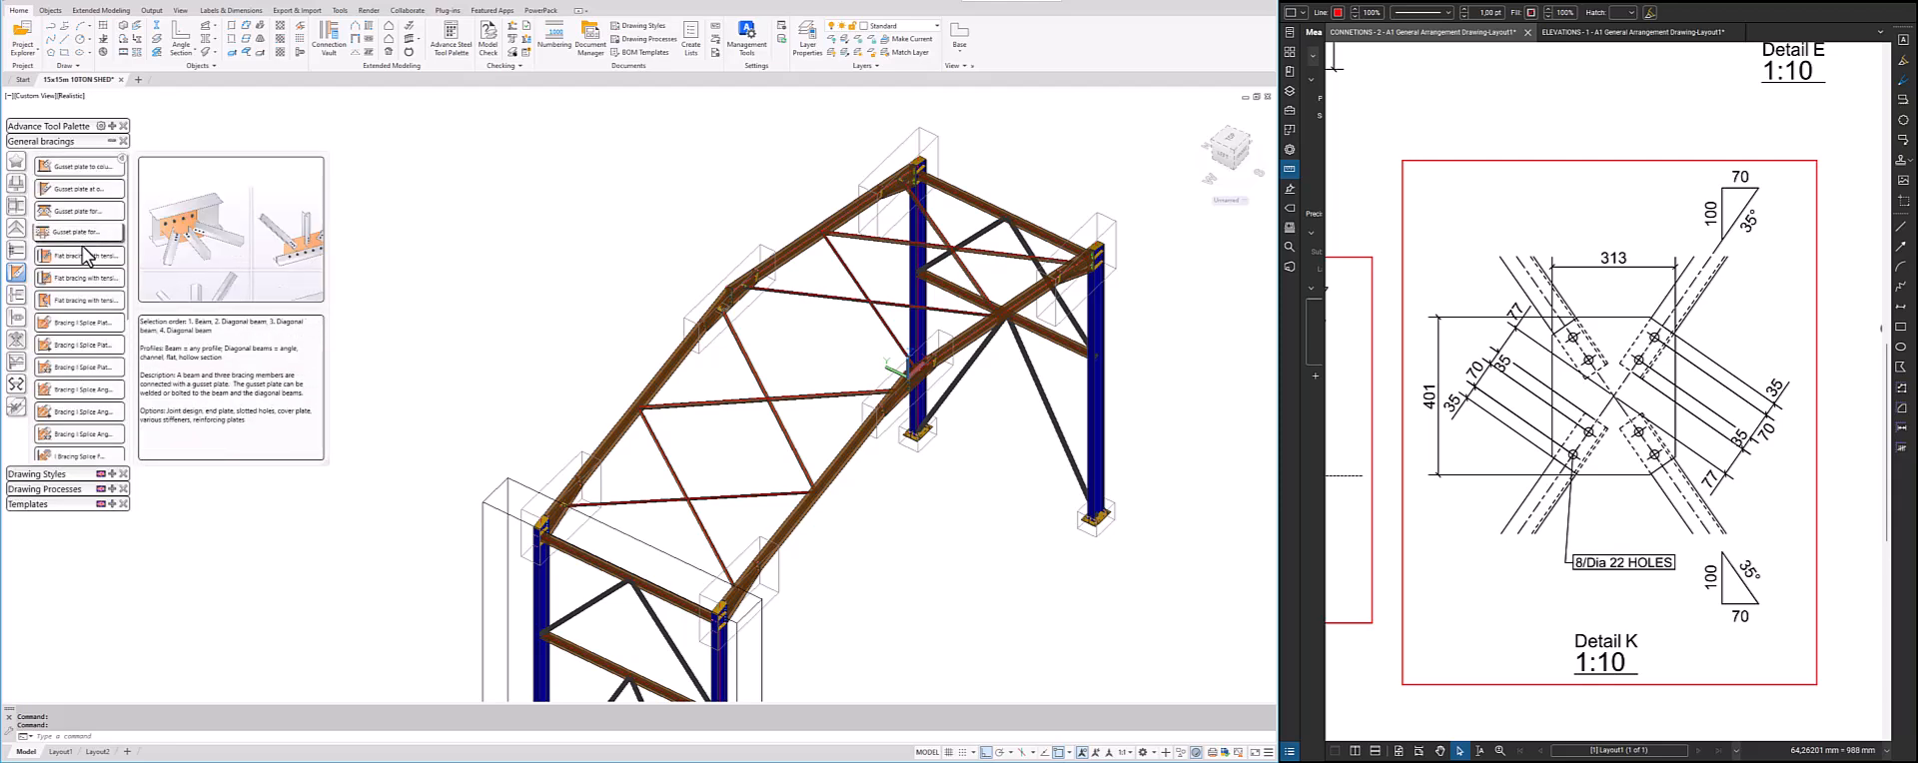
pyautogui.scroll(-3, 86, 255)
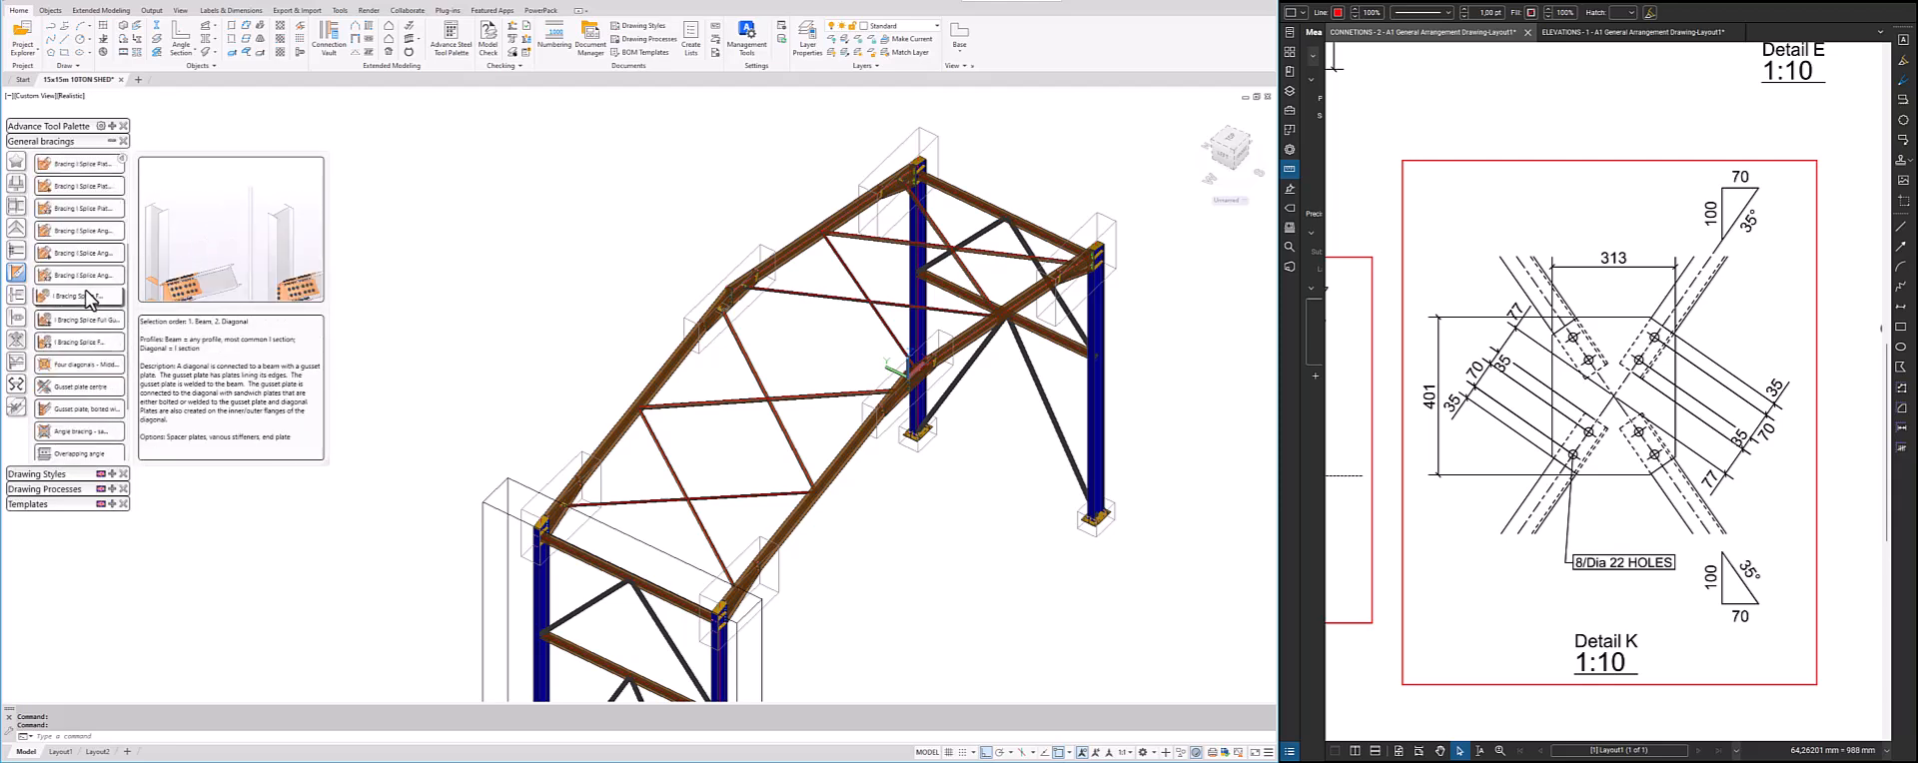
pyautogui.scroll(2, 80, 262)
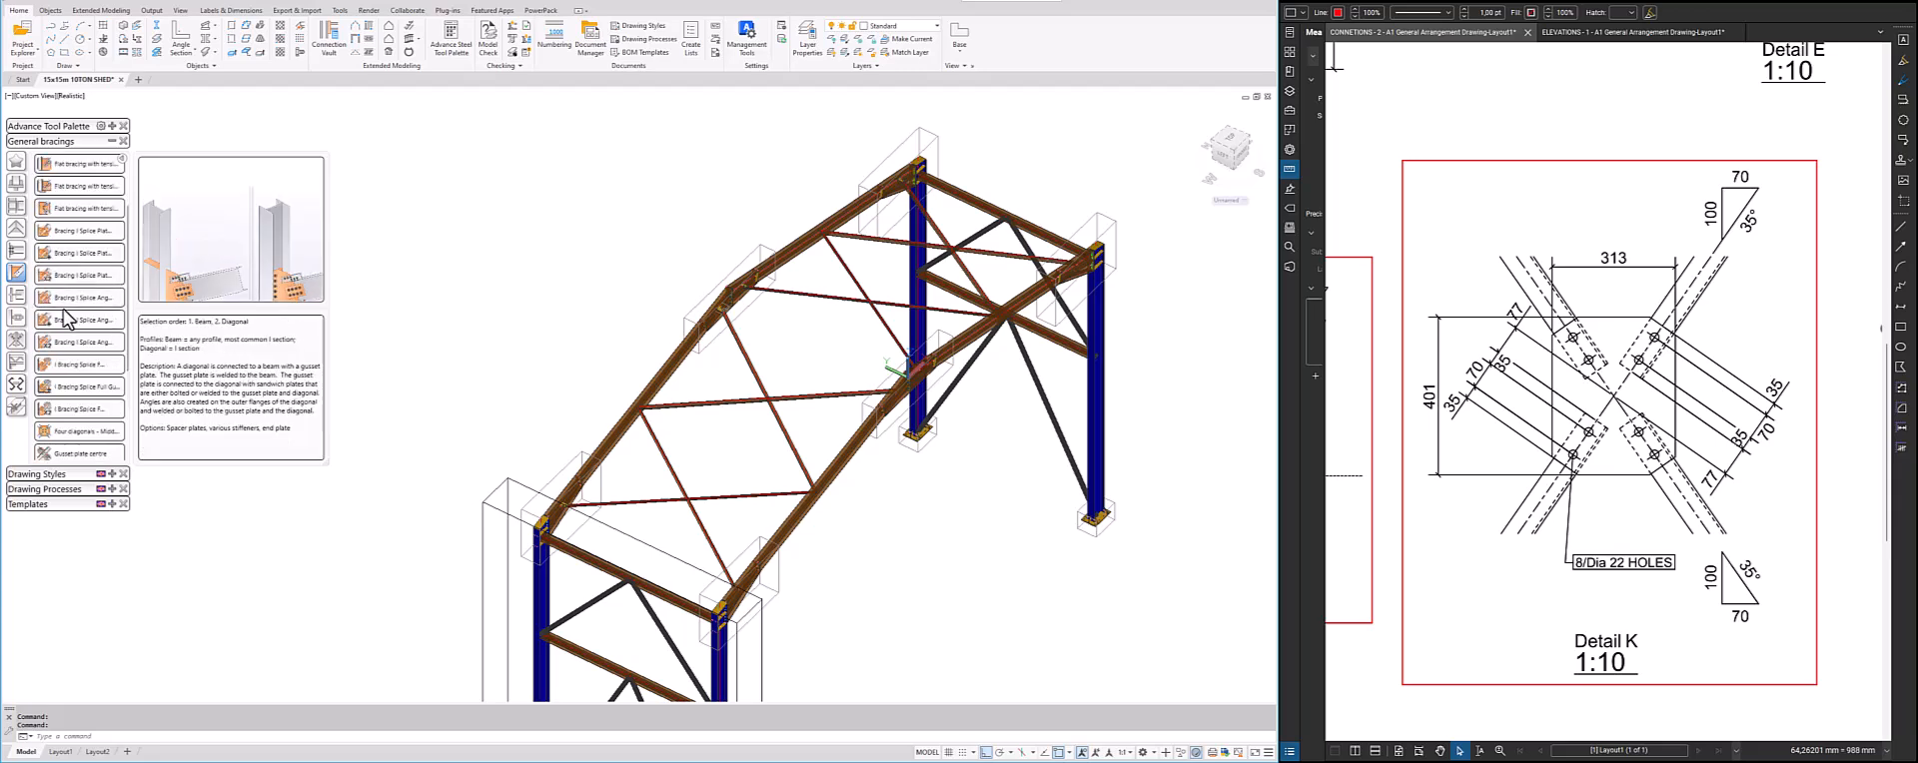
pyautogui.scroll(-2, 75, 300)
pyautogui.scroll(1, 66, 325)
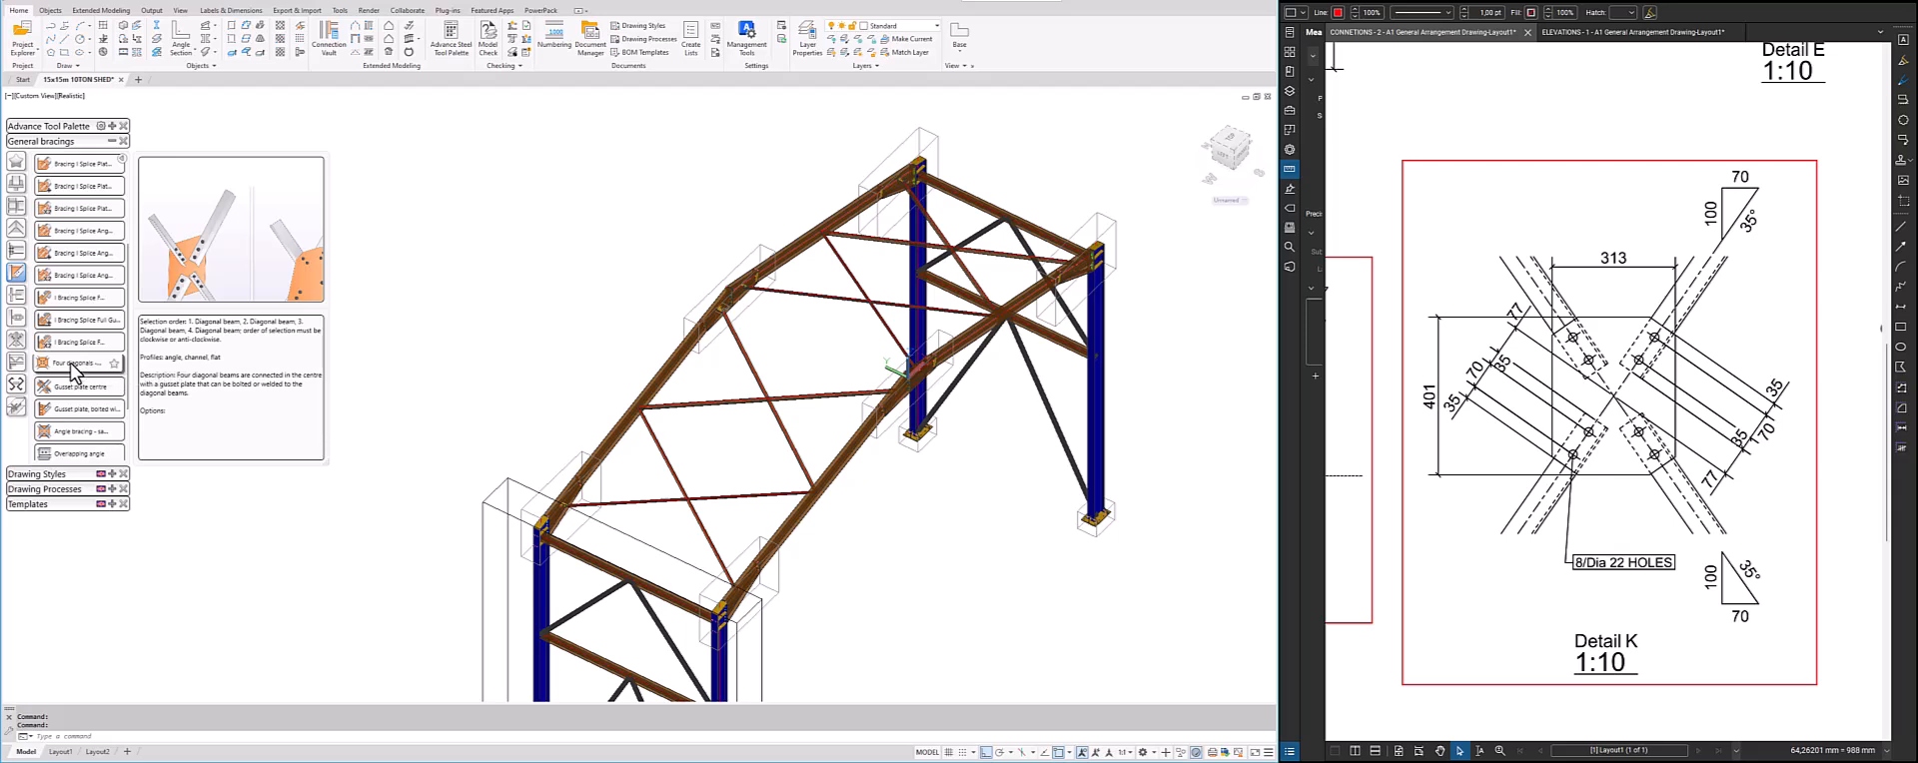
pyautogui.click(71, 363)
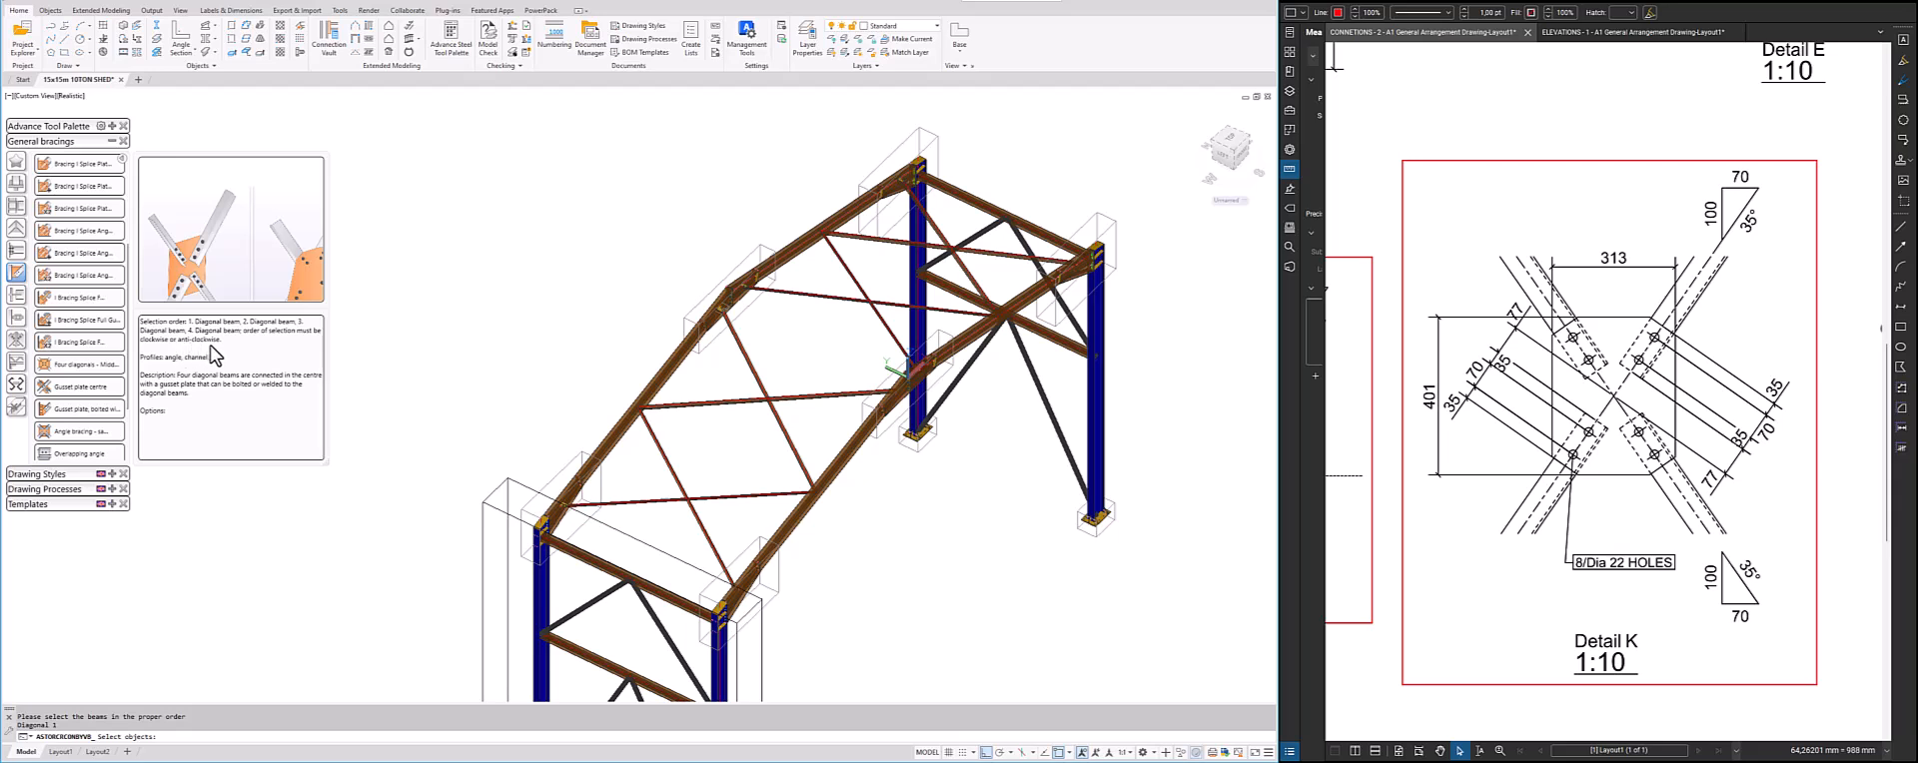
pyautogui.click(77, 367)
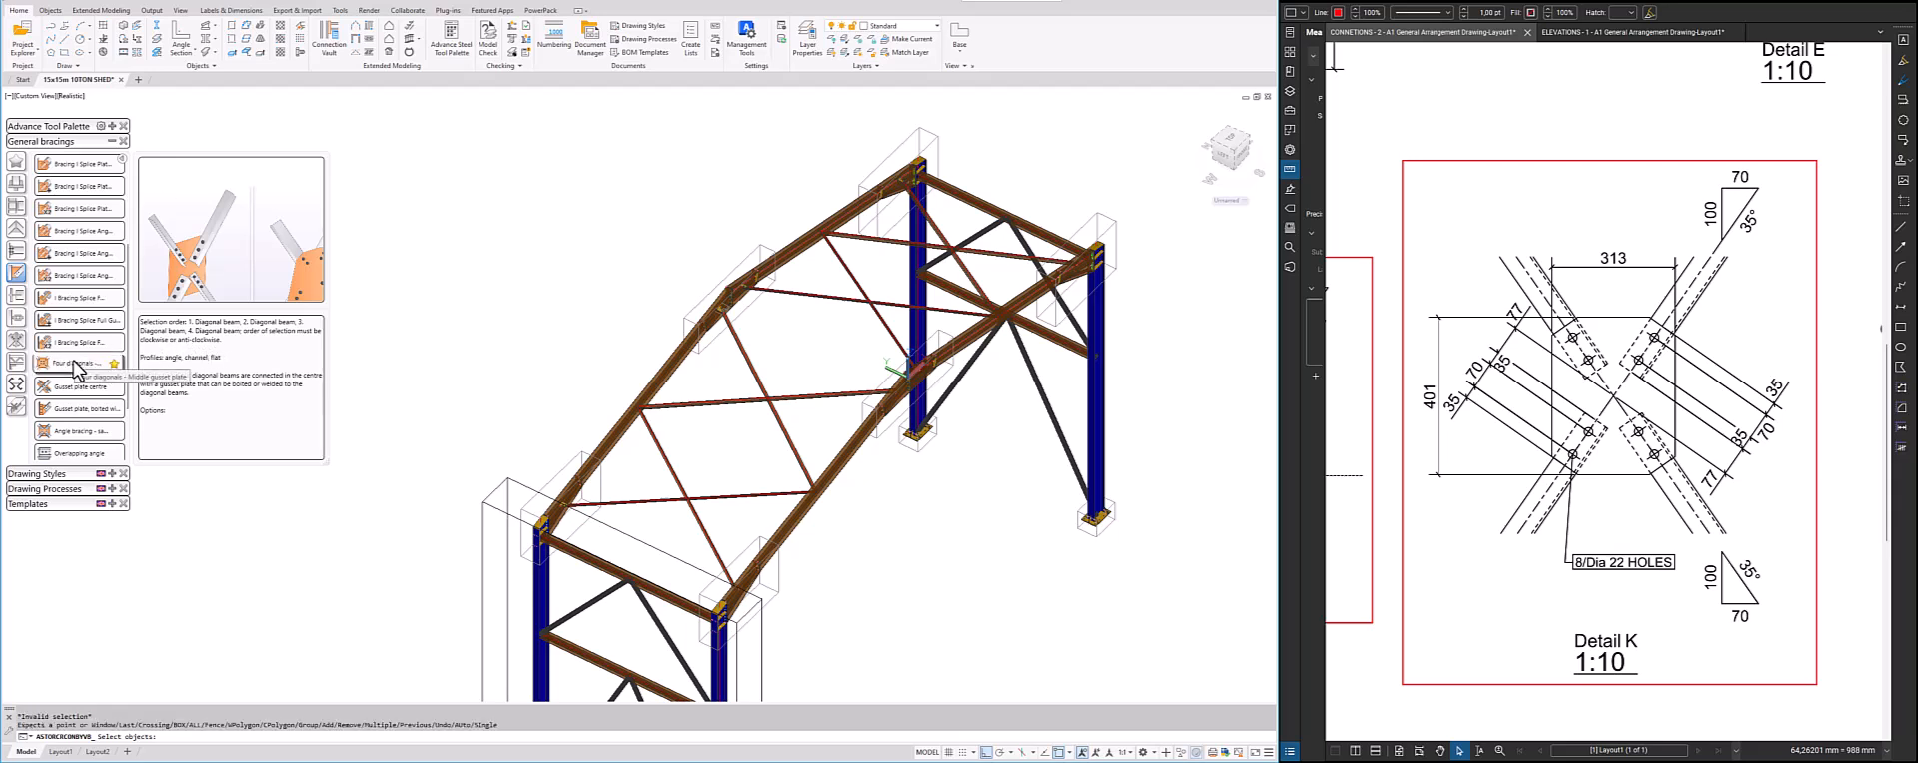
# Create the four-diagonal middle gusset plate connection at the first roof brace crossing by picking the four brace members in order, and collapse the connection vault
pyautogui.scroll(5, 712, 517)
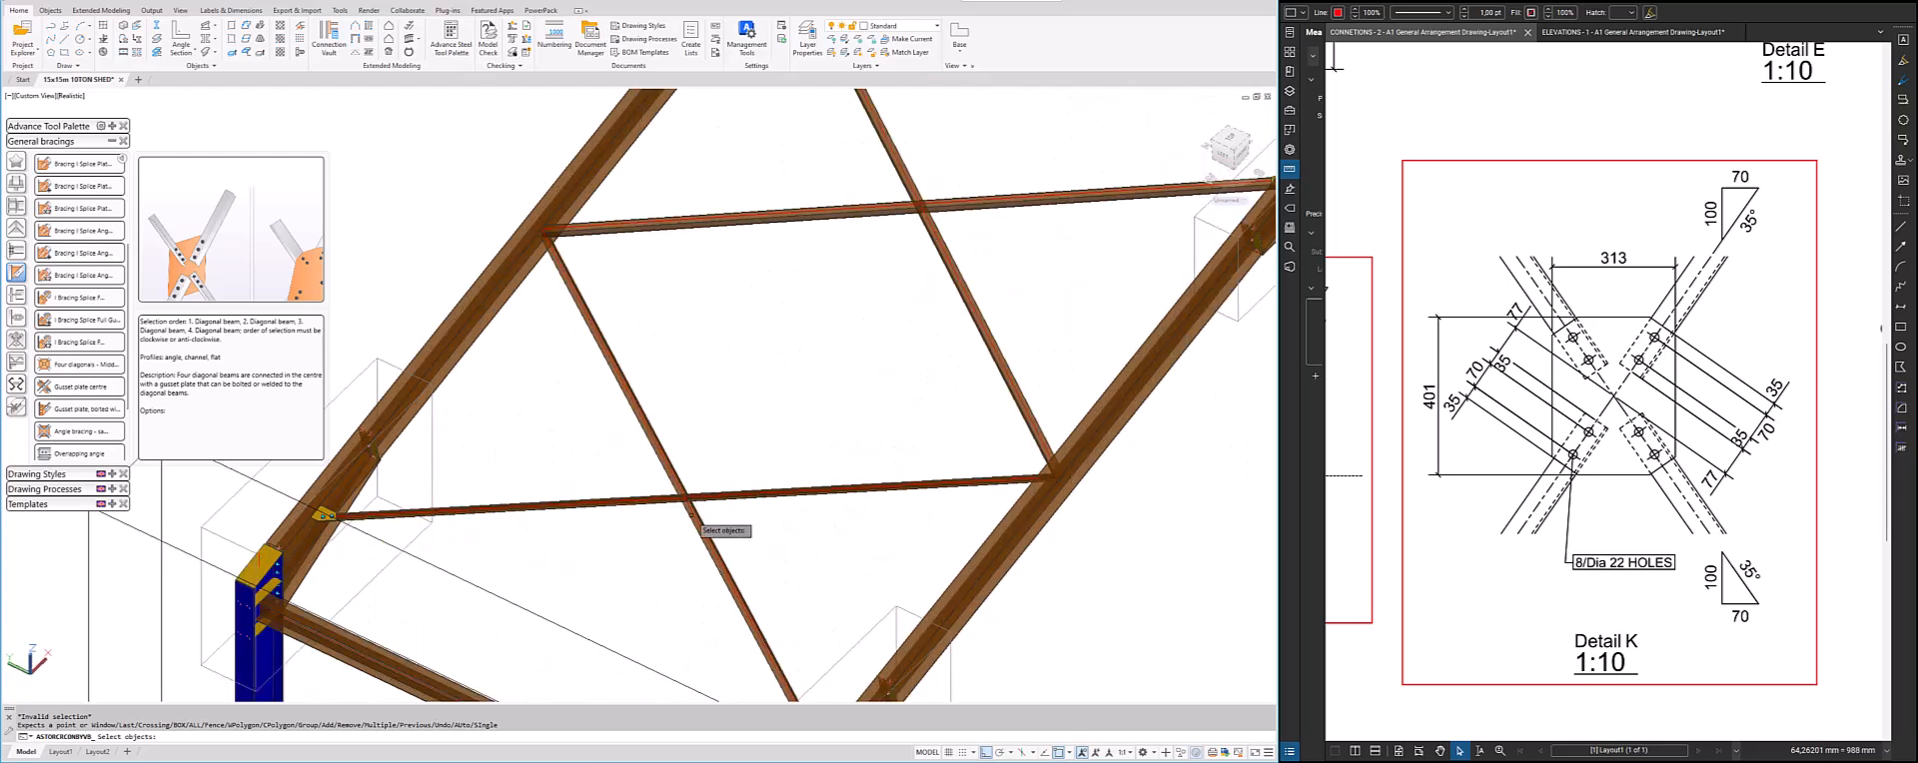
pyautogui.click(691, 515)
pyautogui.click(707, 497)
pyautogui.rightClick(708, 498)
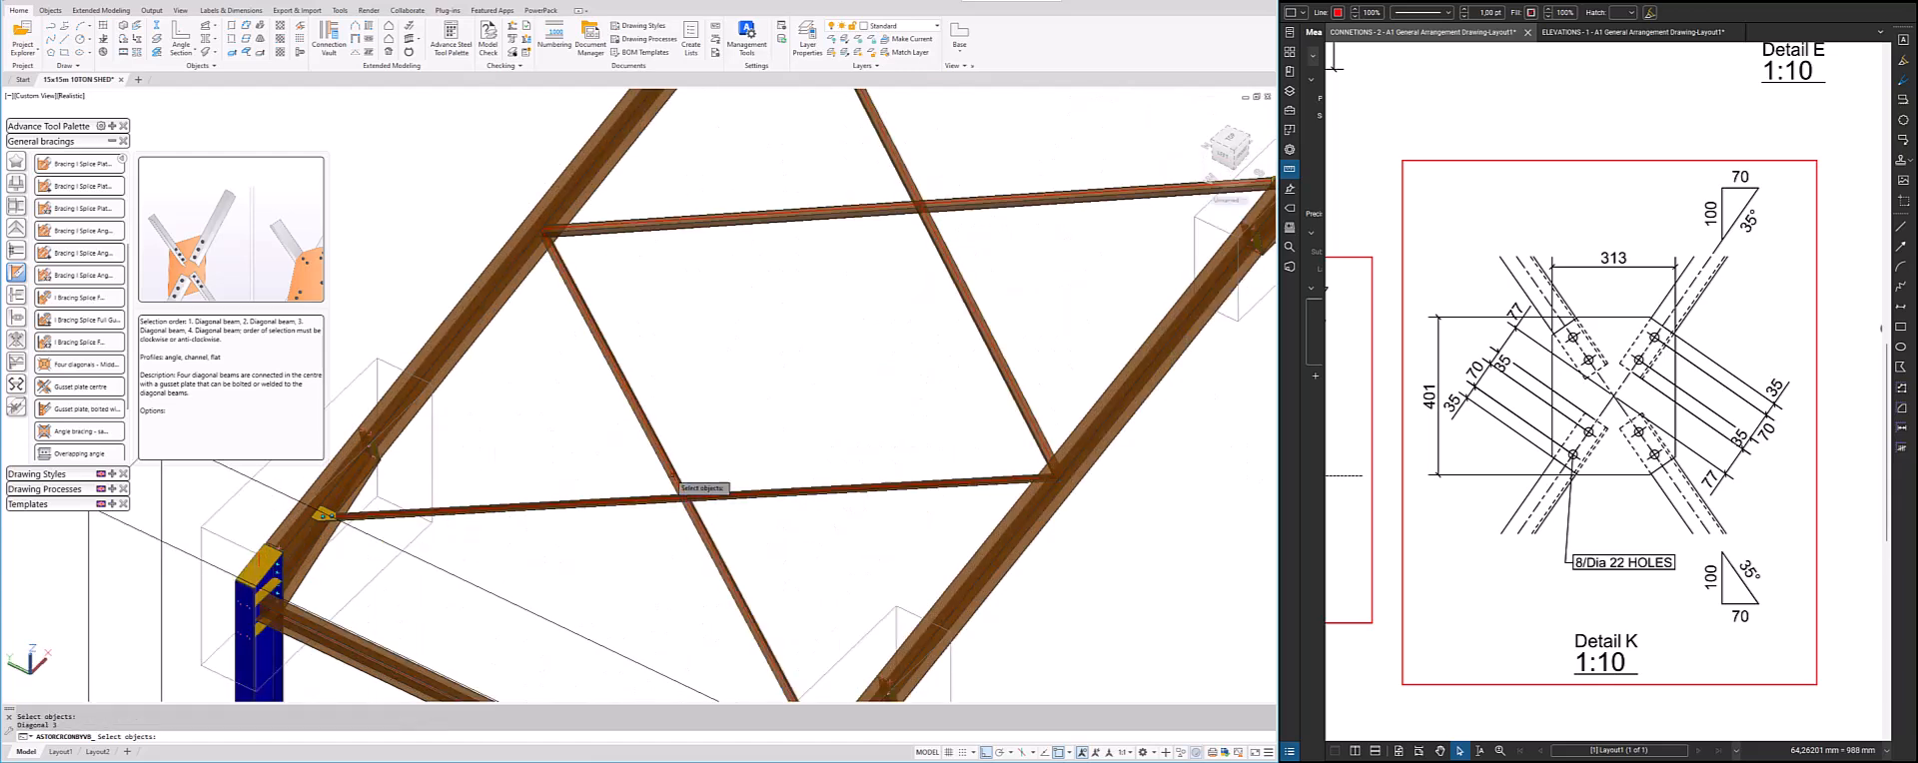
pyautogui.click(672, 471)
pyautogui.rightClick(672, 471)
pyautogui.click(642, 499)
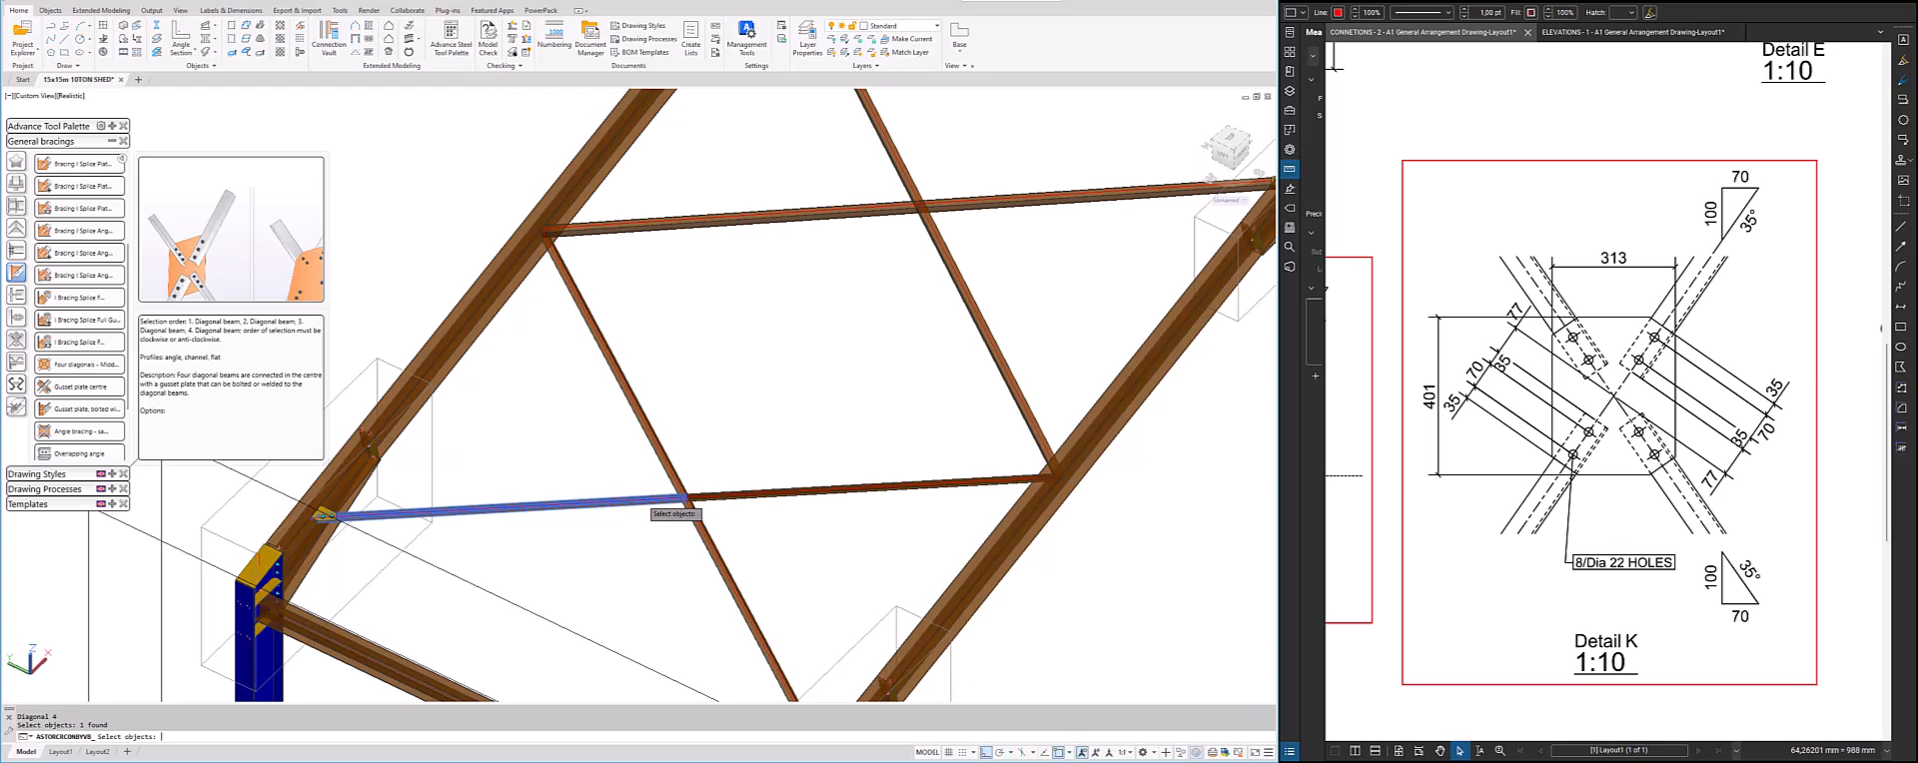
pyautogui.rightClick(641, 500)
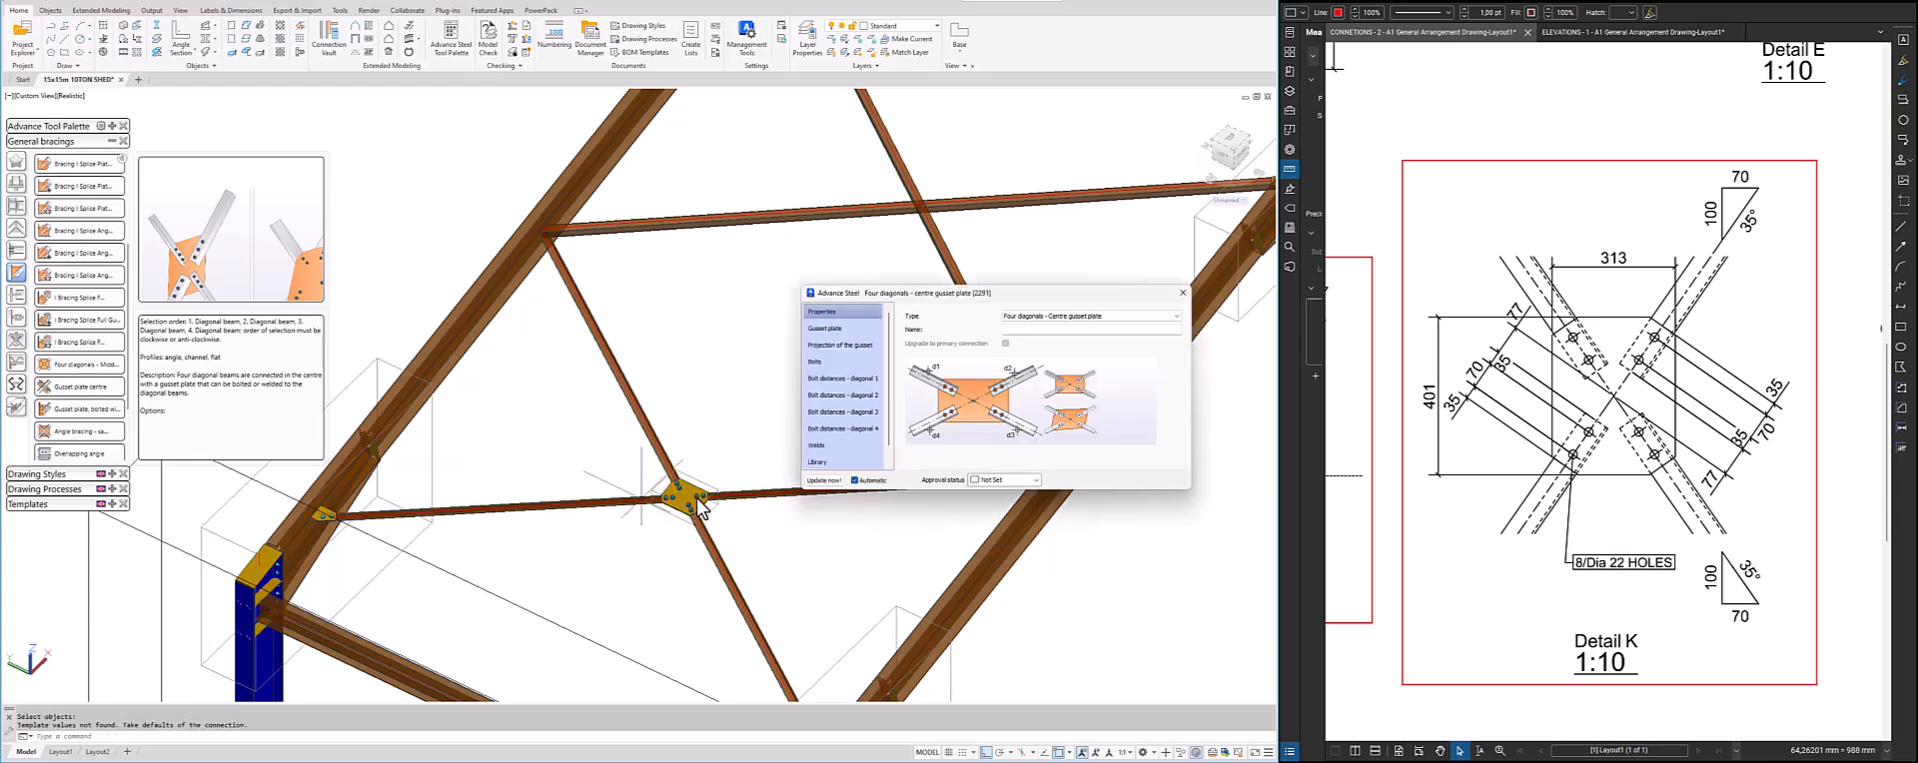
pyautogui.click(113, 142)
# Examine the new middle gusset plate and its bolts at the brace crossing in a face-on, close-up view
pyautogui.scroll(3, 685, 470)
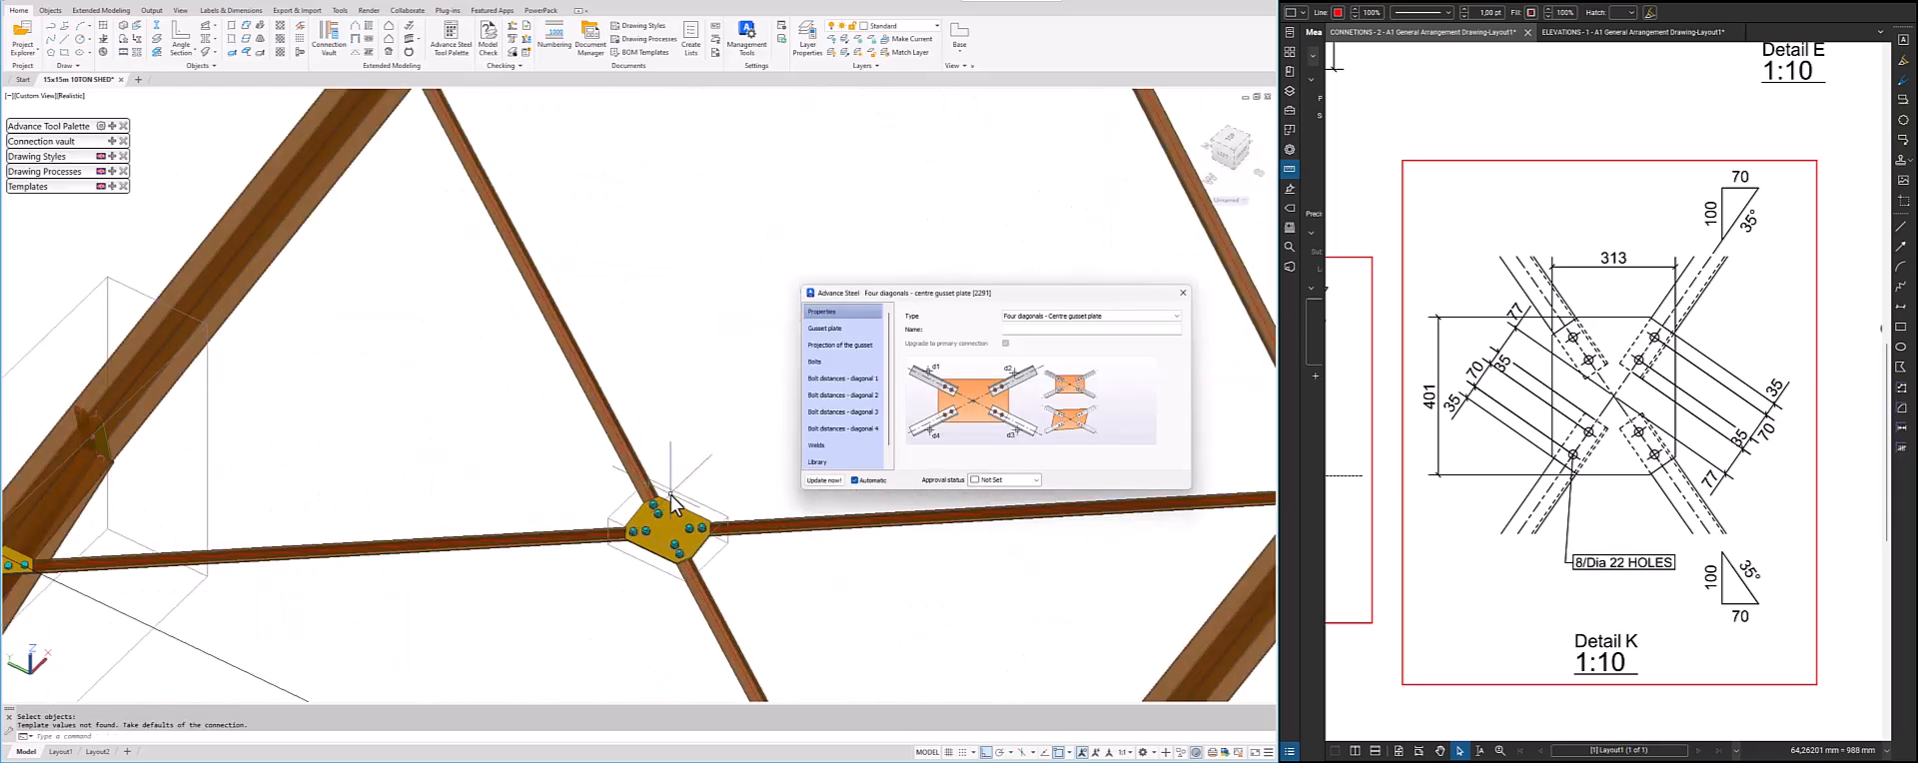
pyautogui.keyDown('shift'); pyautogui.moveTo(671, 504); pyautogui.dragTo(339, 462, button='middle'); pyautogui.keyUp('shift')
pyautogui.moveTo(592, 357); pyautogui.dragTo(257, 429, button='middle')
pyautogui.scroll(3, 539, 413)
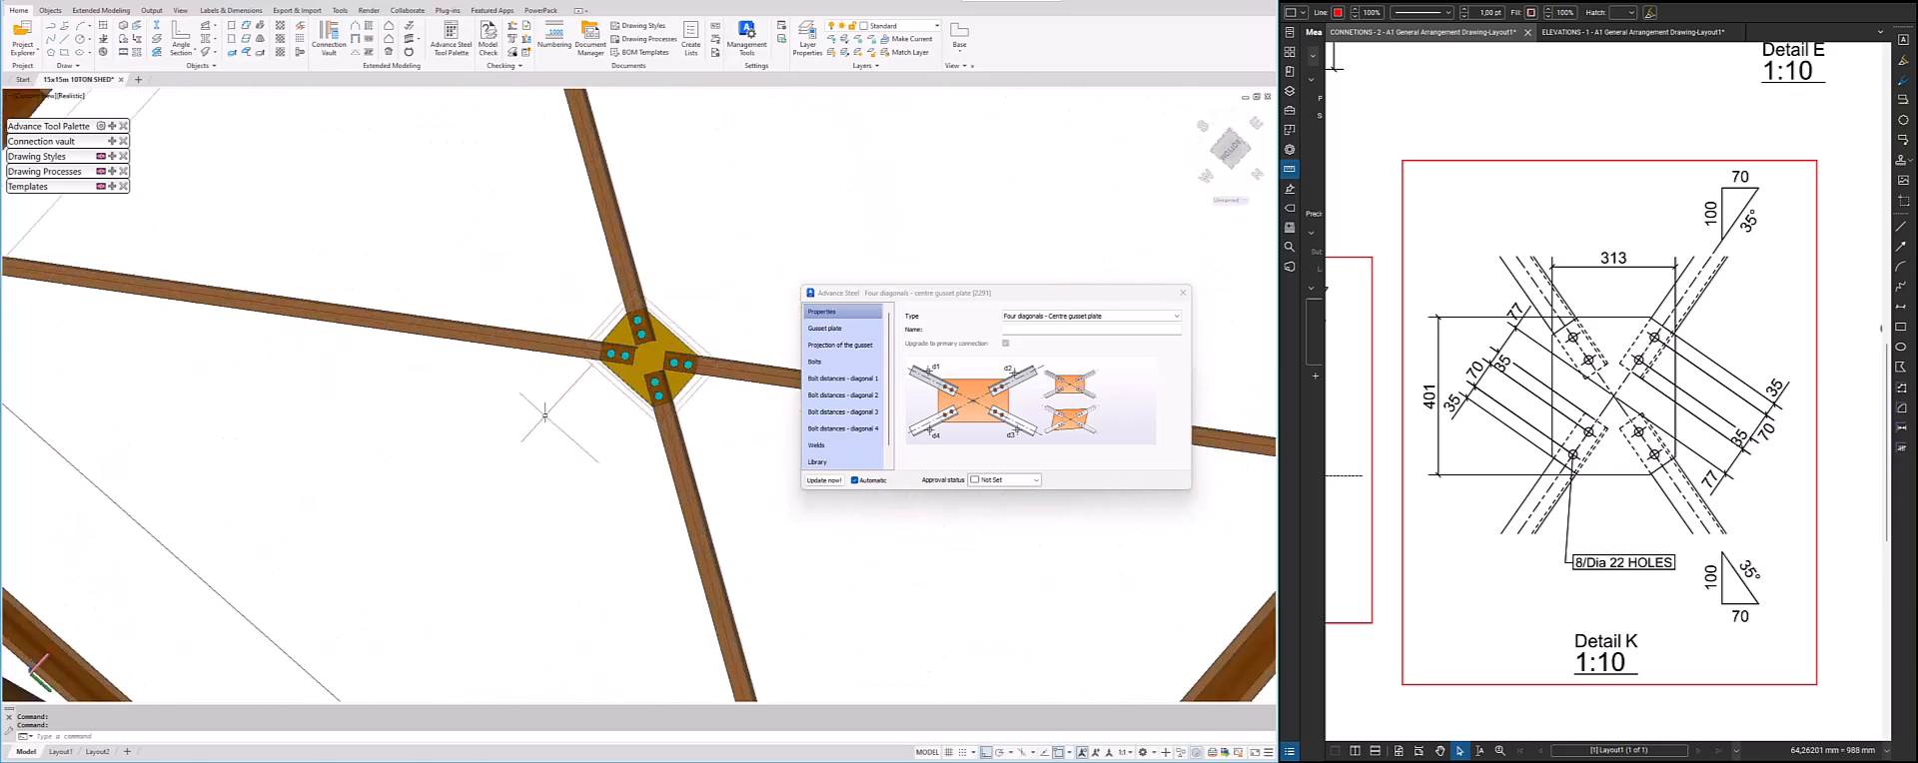
pyautogui.keyDown('shift'); pyautogui.moveTo(553, 370); pyautogui.dragTo(567, 346, button='middle'); pyautogui.keyUp('shift')
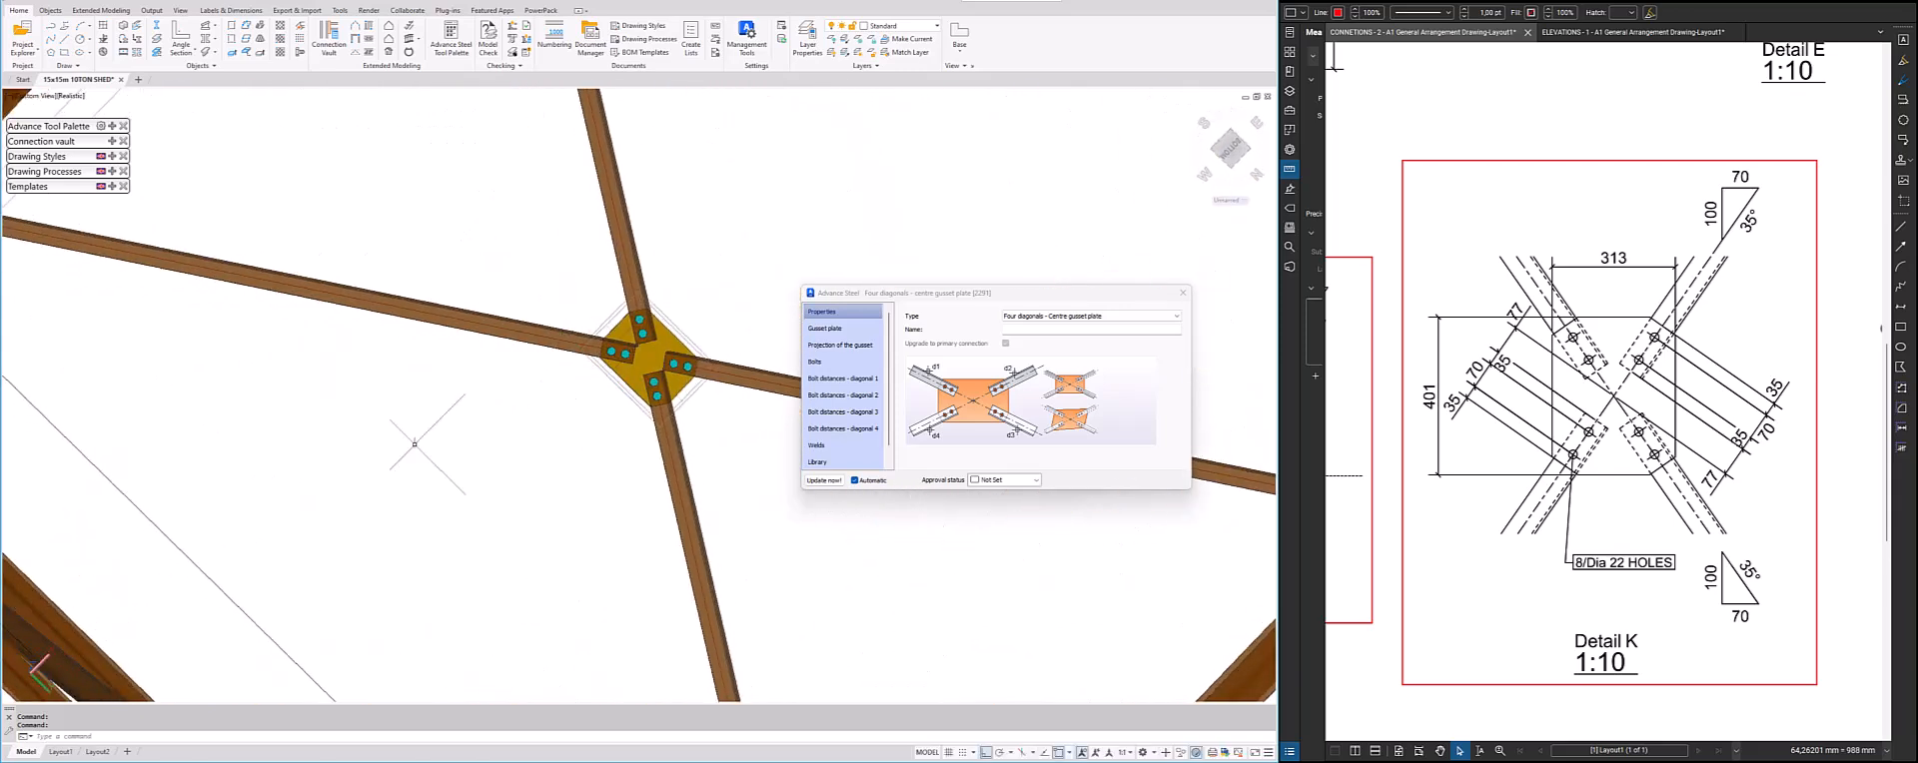
pyautogui.scroll(5, 670, 384)
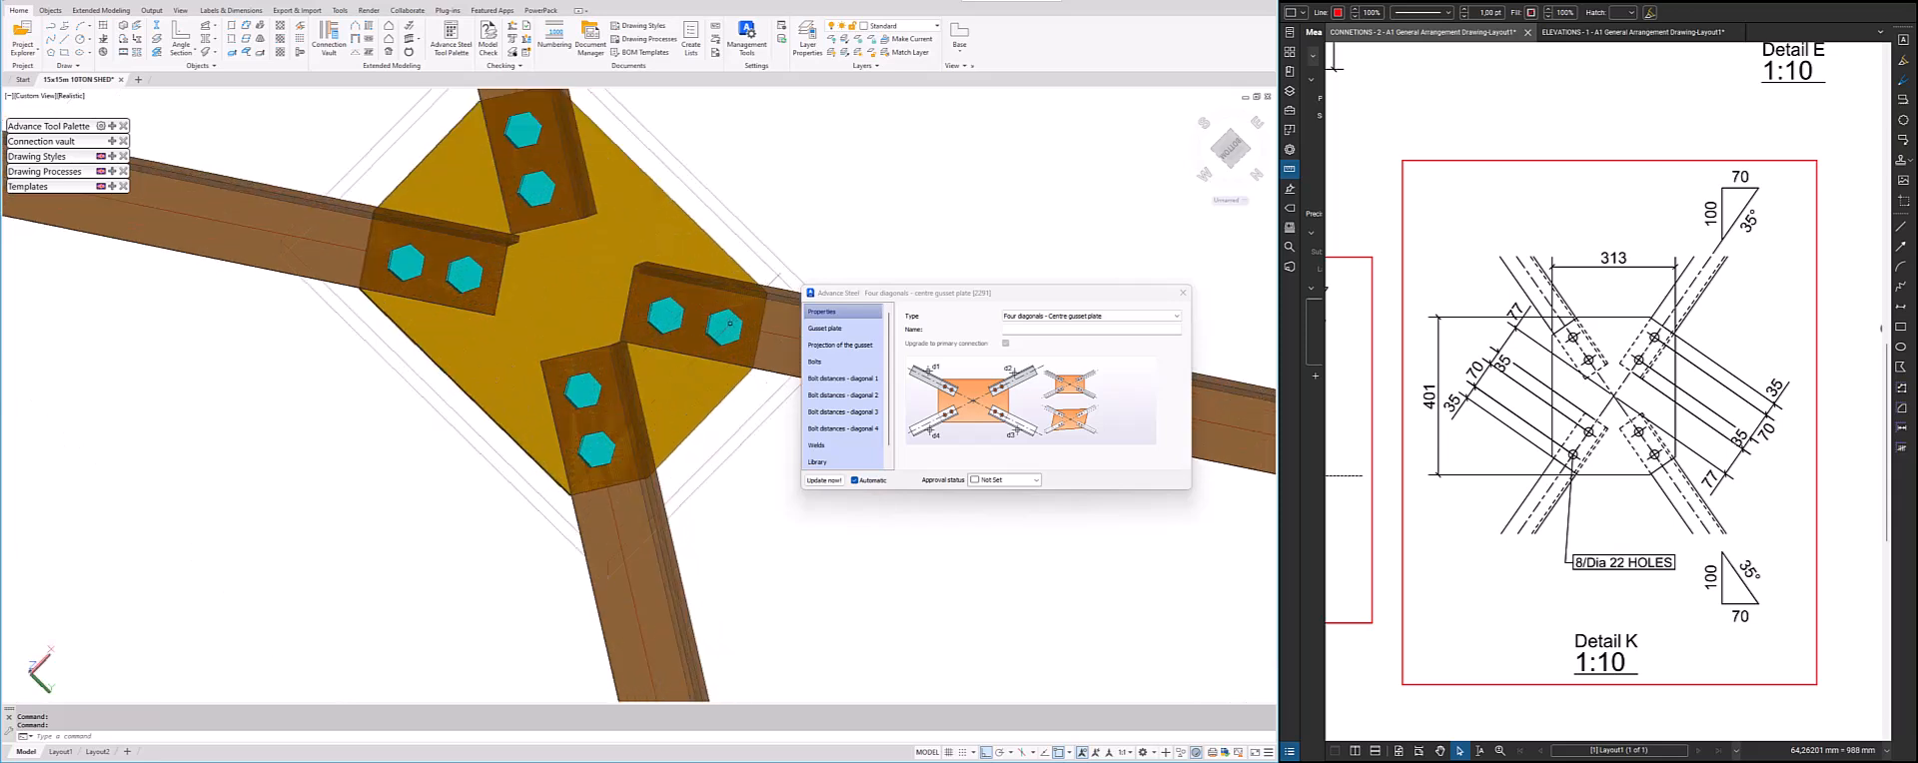
pyautogui.scroll(-8, 630, 335)
pyautogui.scroll(2, 612, 370)
pyautogui.keyDown('shift'); pyautogui.moveTo(612, 372); pyautogui.dragTo(599, 412, button='middle'); pyautogui.keyUp('shift')
pyautogui.scroll(3, 689, 310)
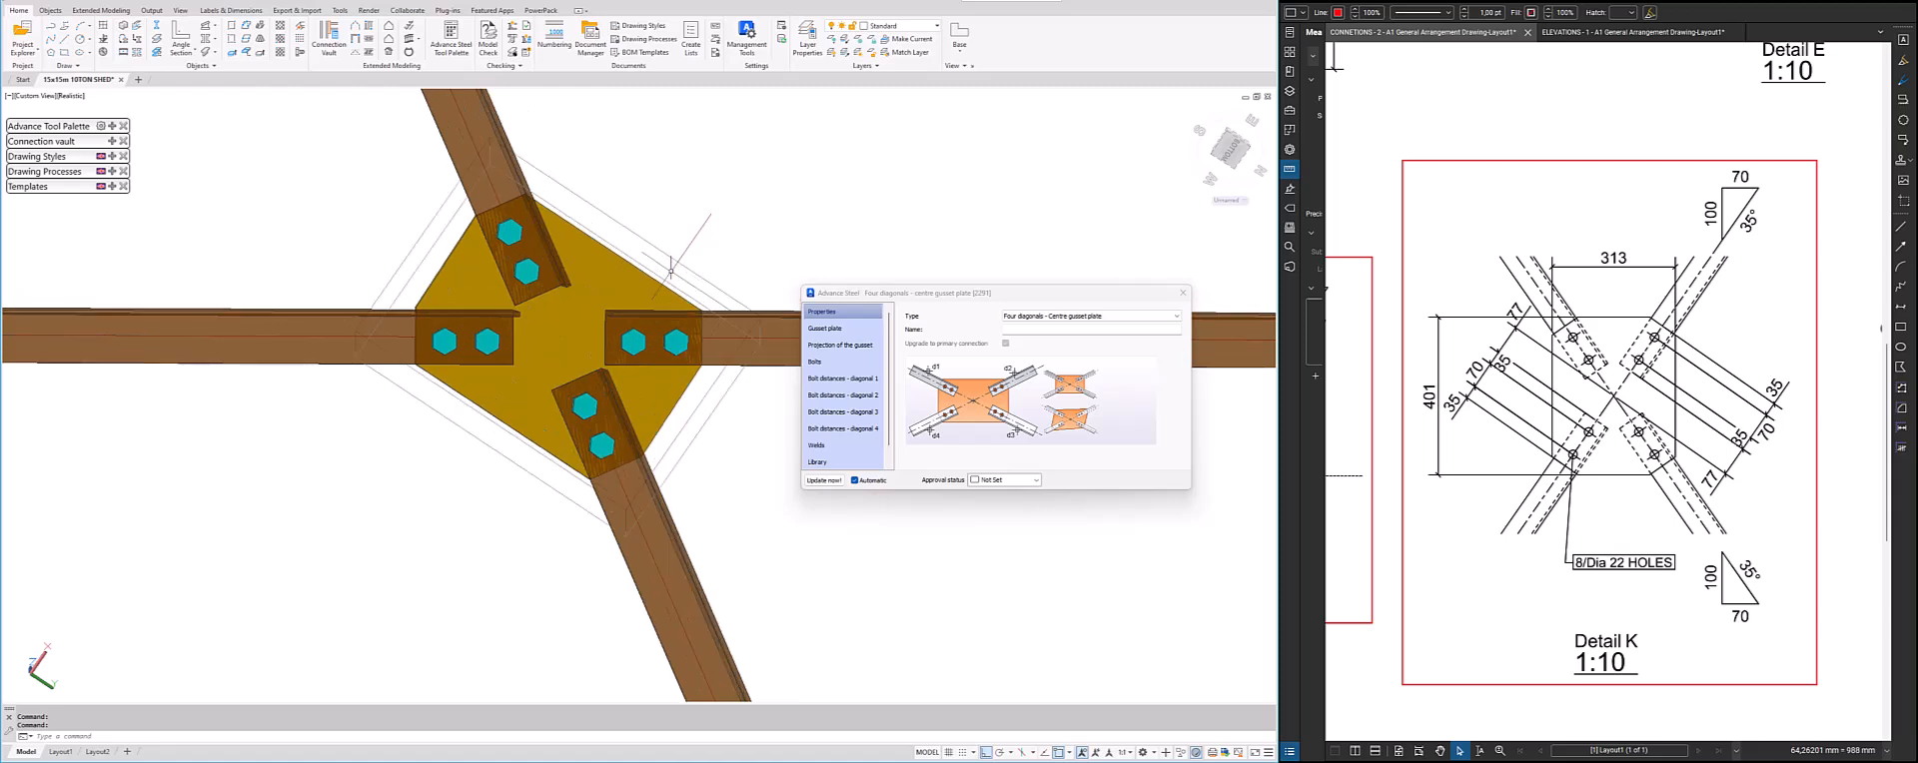
# Set the gusset plate thickness to 8 mm, define the gap by the distance between diagonals, and make that gap 40 mm
pyautogui.click(844, 331)
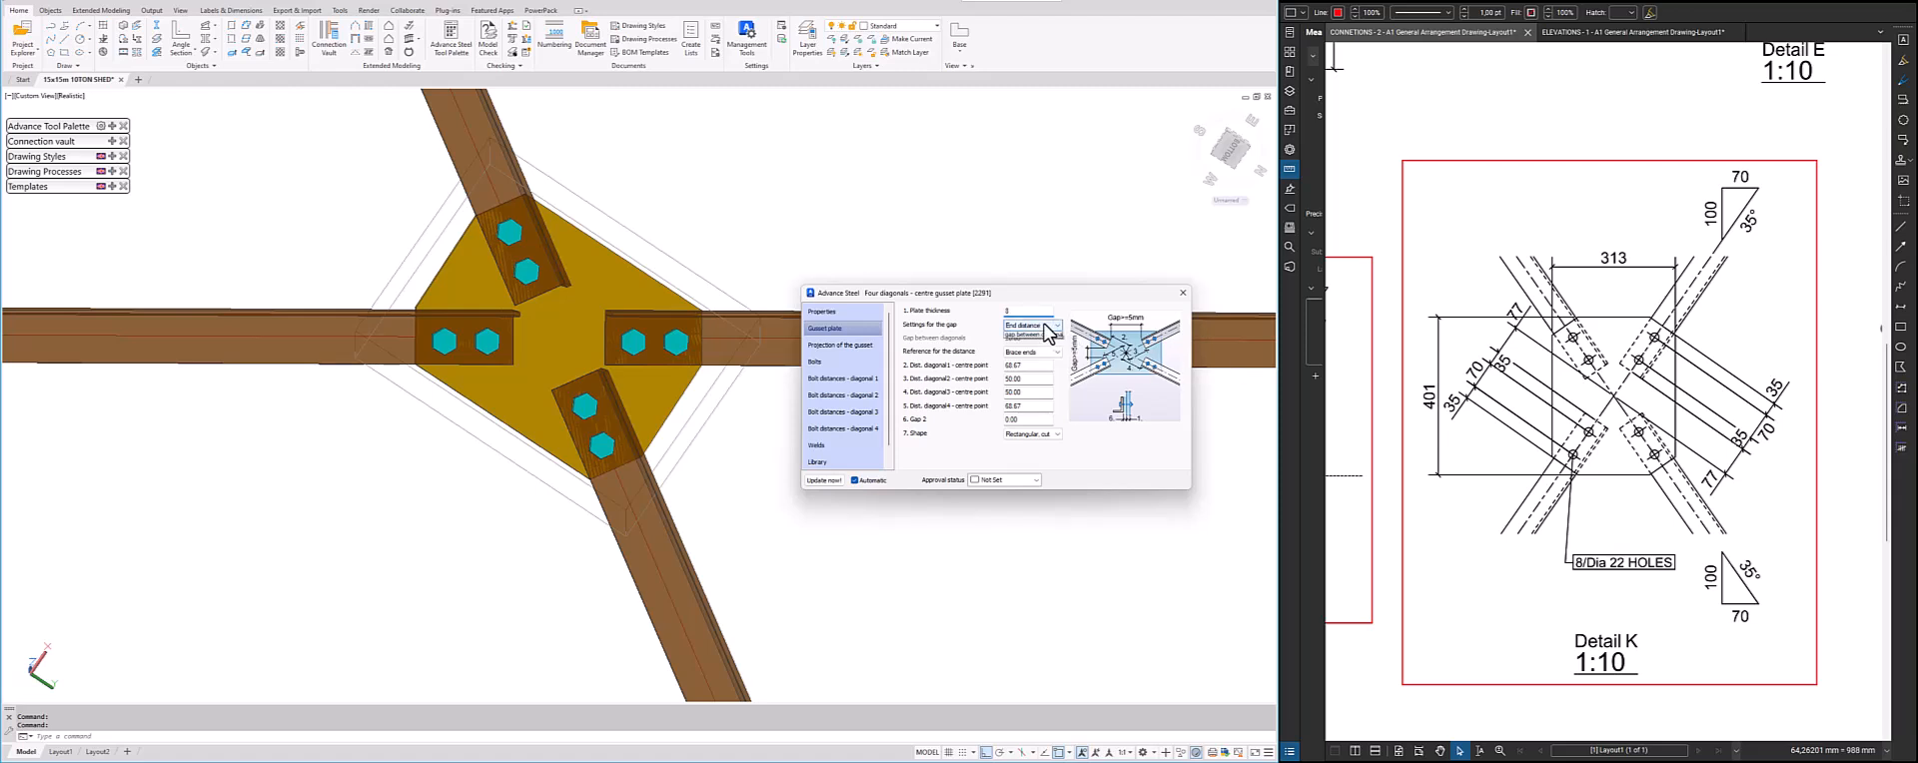
pyautogui.press('Tab')
pyautogui.click(1026, 330)
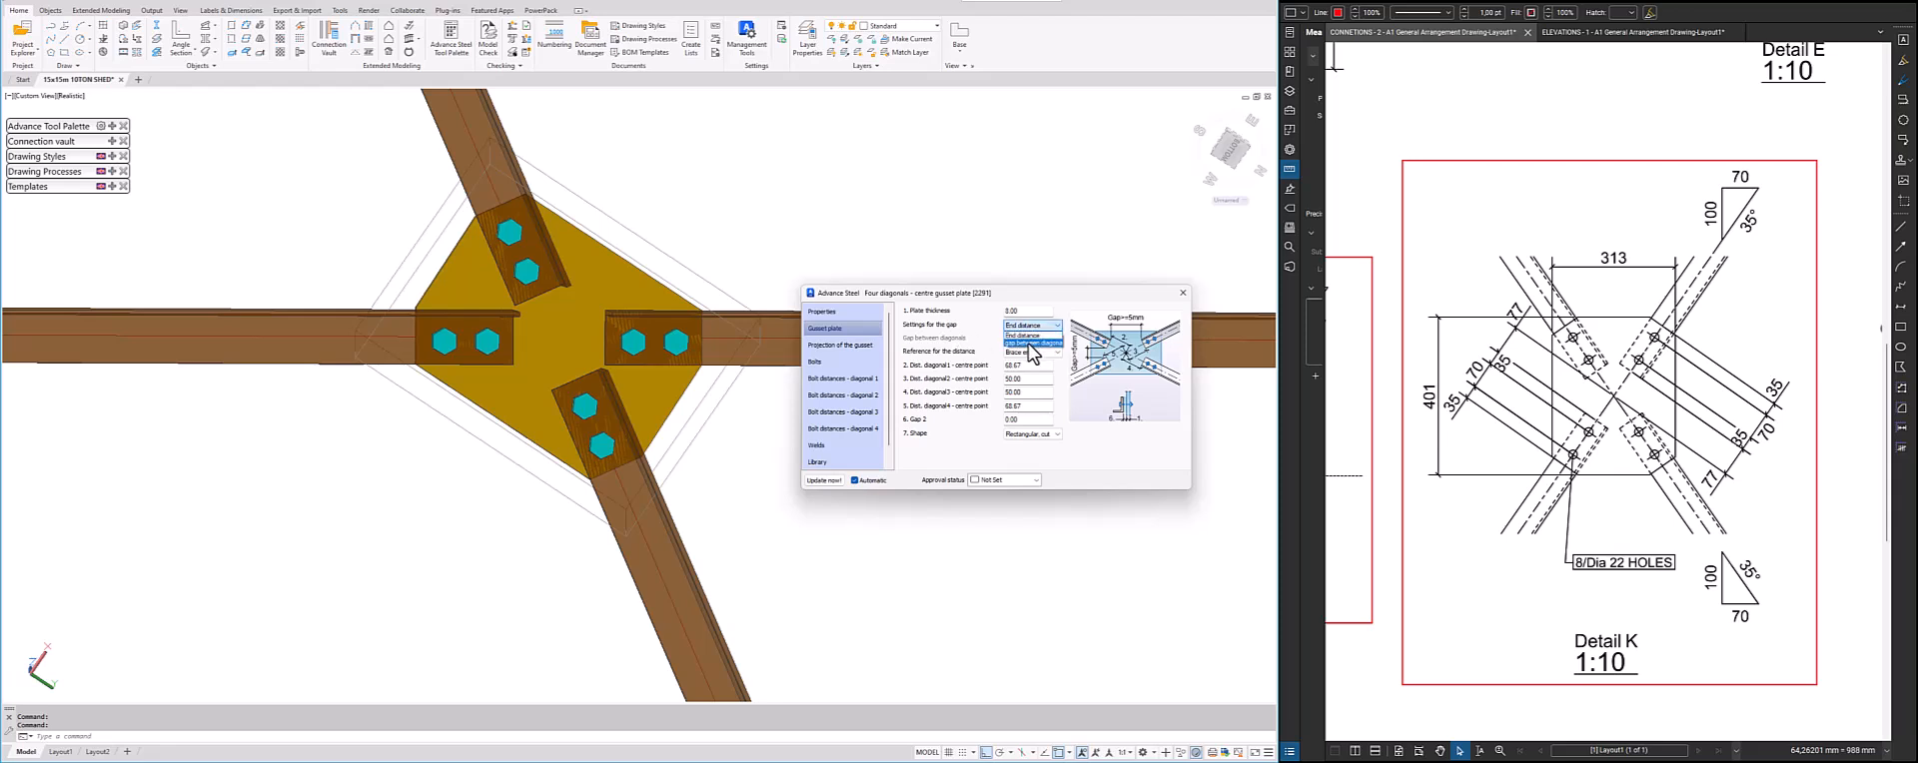
pyautogui.click(1032, 343)
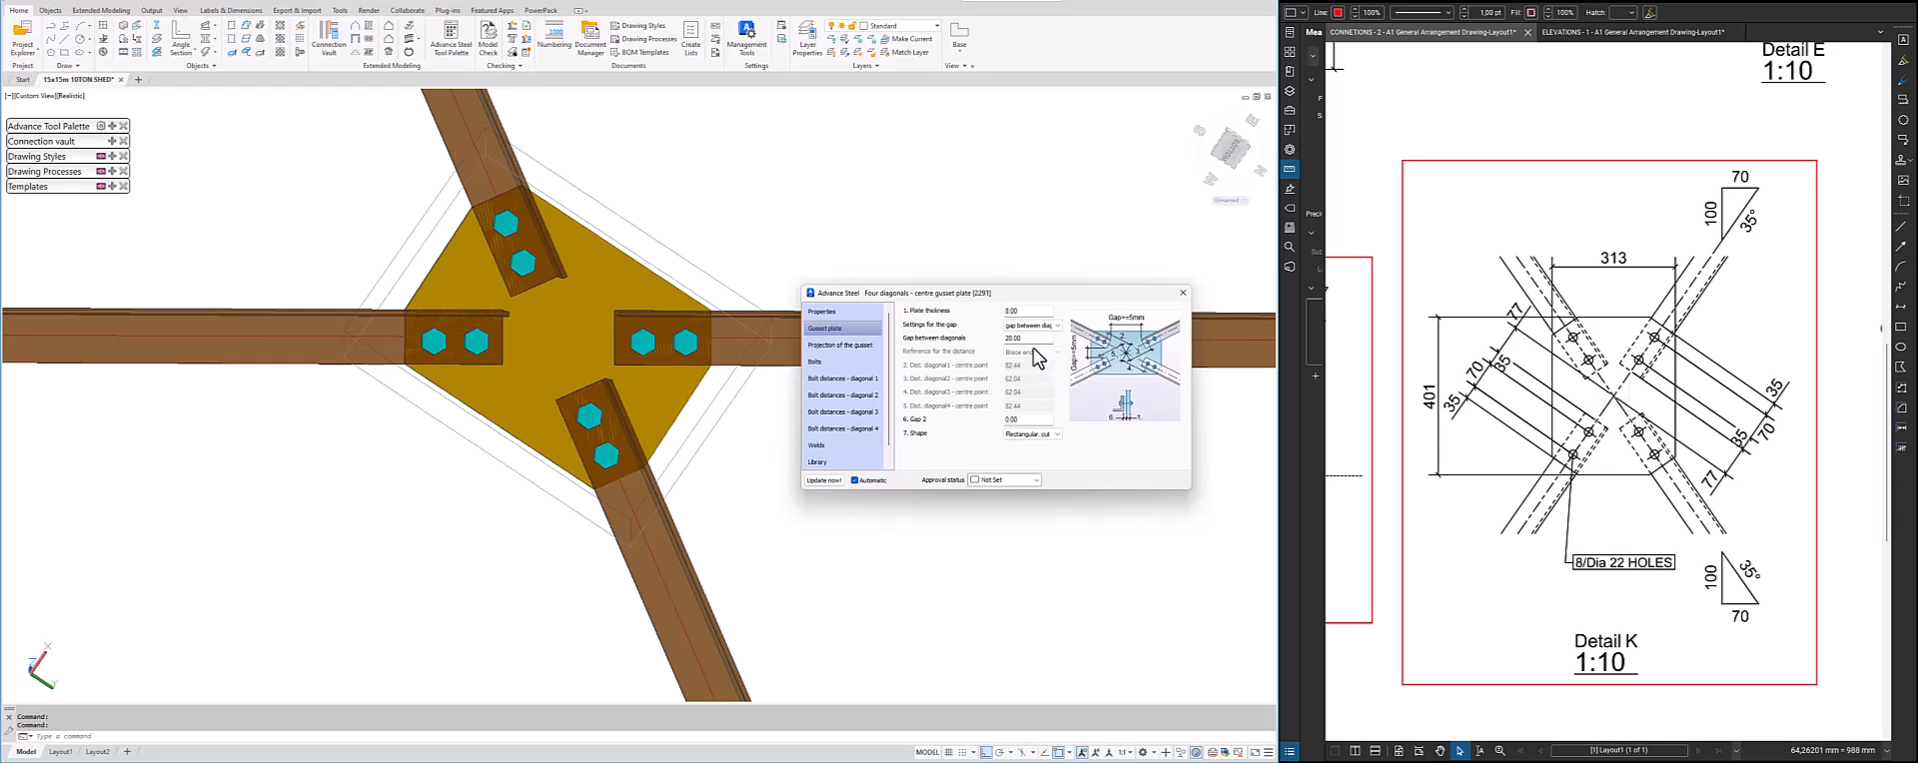
pyautogui.moveTo(1031, 339); pyautogui.dragTo(950, 342)
pyautogui.write('8')
pyautogui.press('Return')
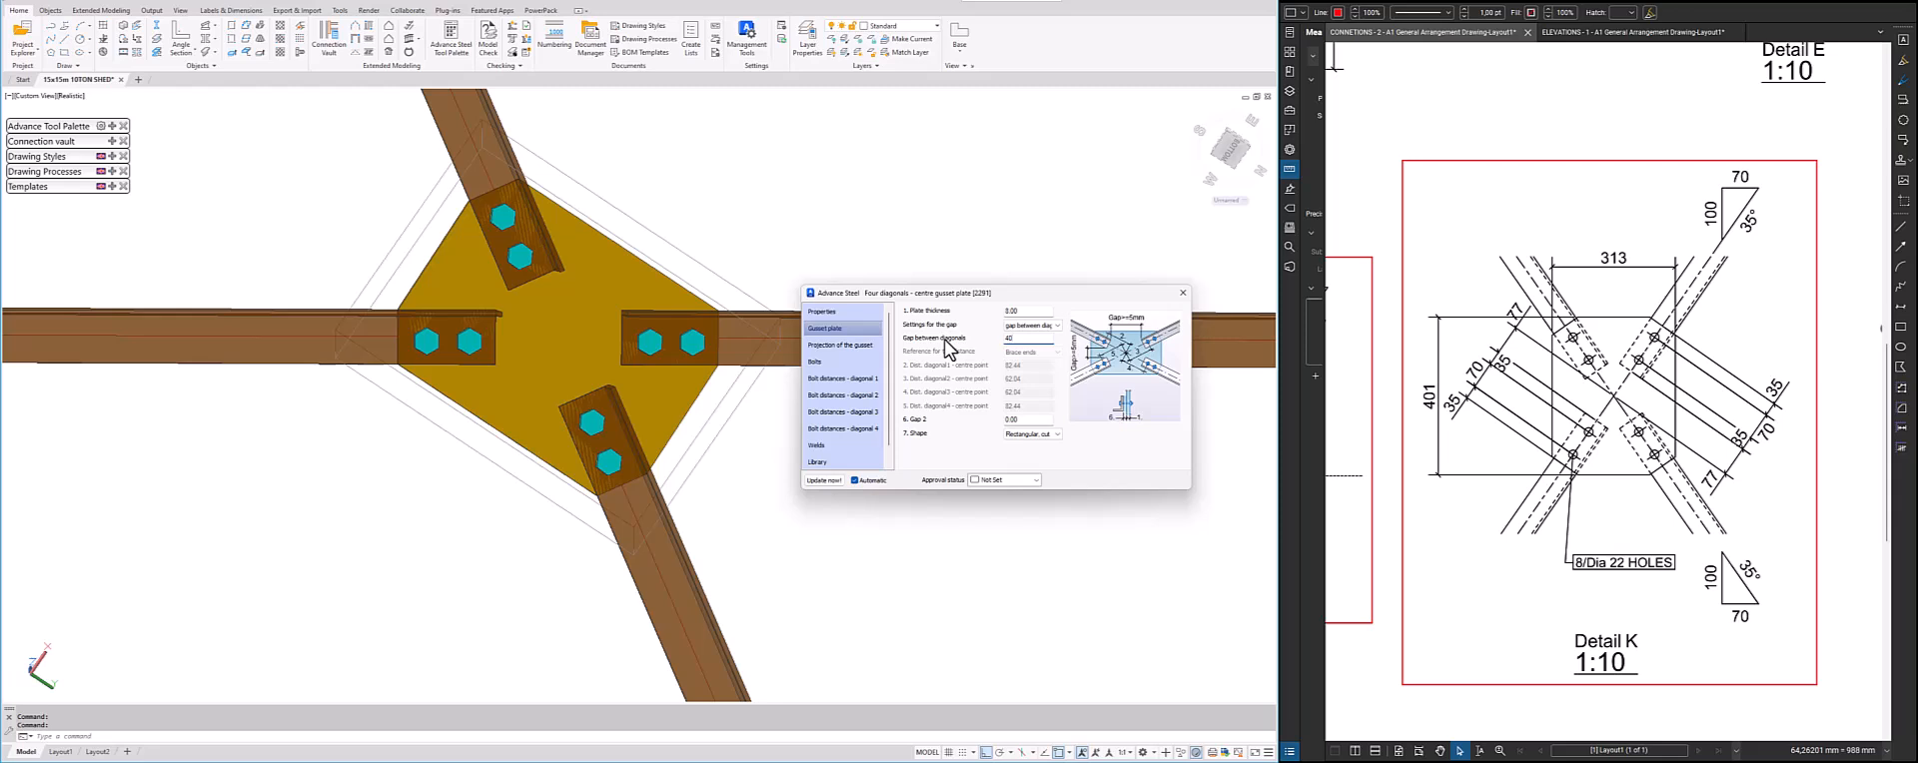
pyautogui.write('40')
pyautogui.press('Return')
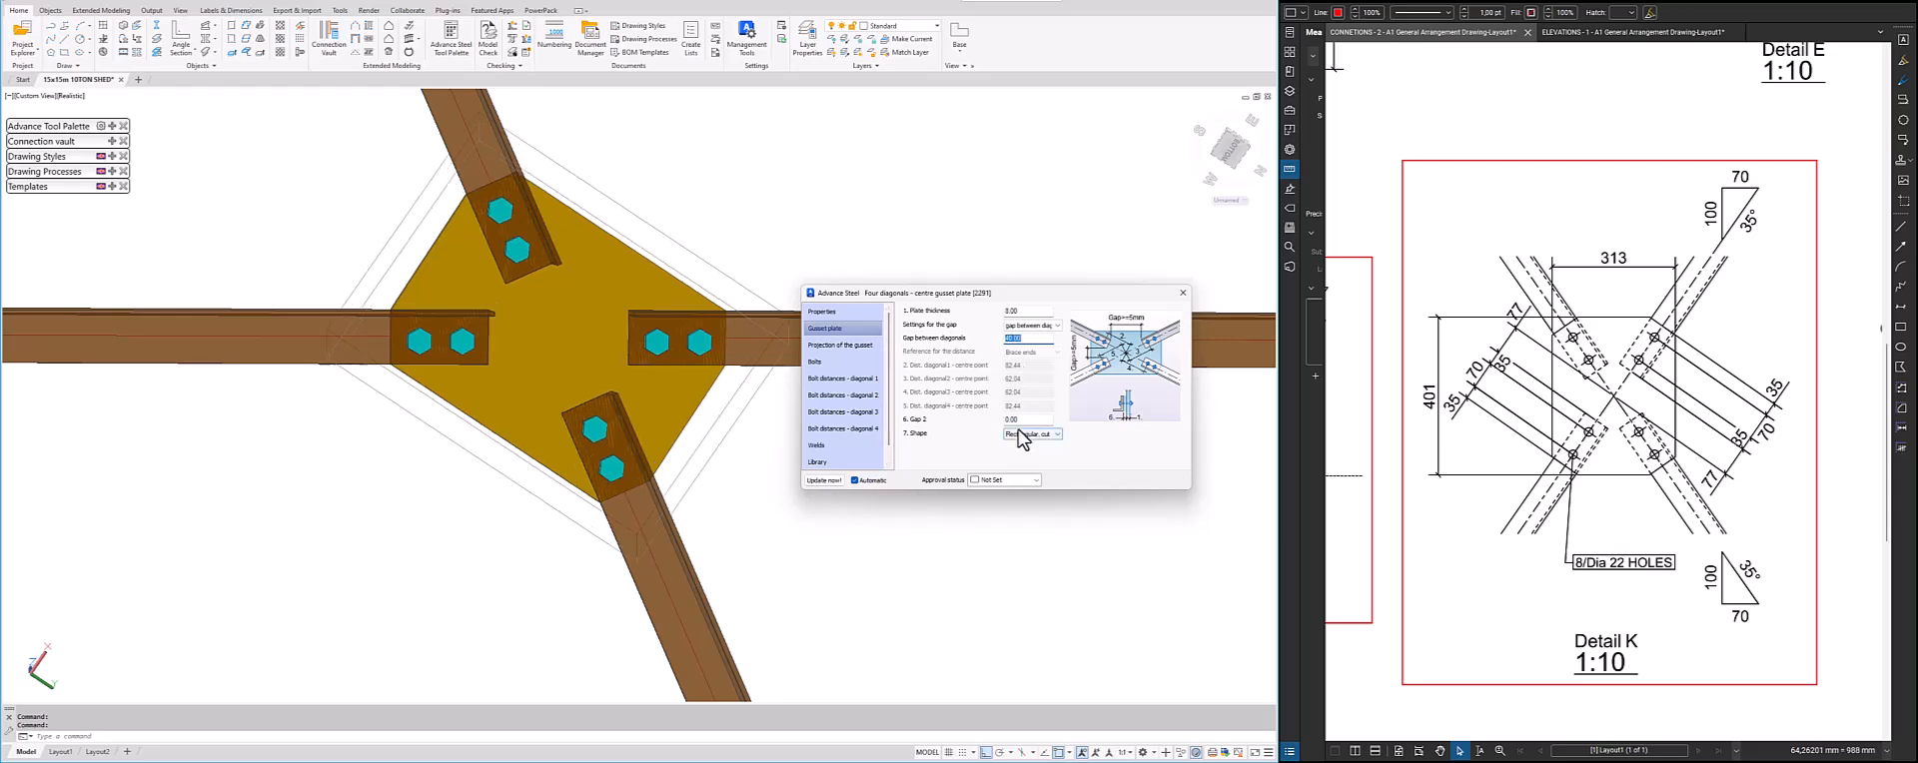
# Check the gusset projection and bolt settings, and frame the "8/Dia 22 HOLES" note in the reference PDF's Detail K with a rectangle
pyautogui.click(843, 346)
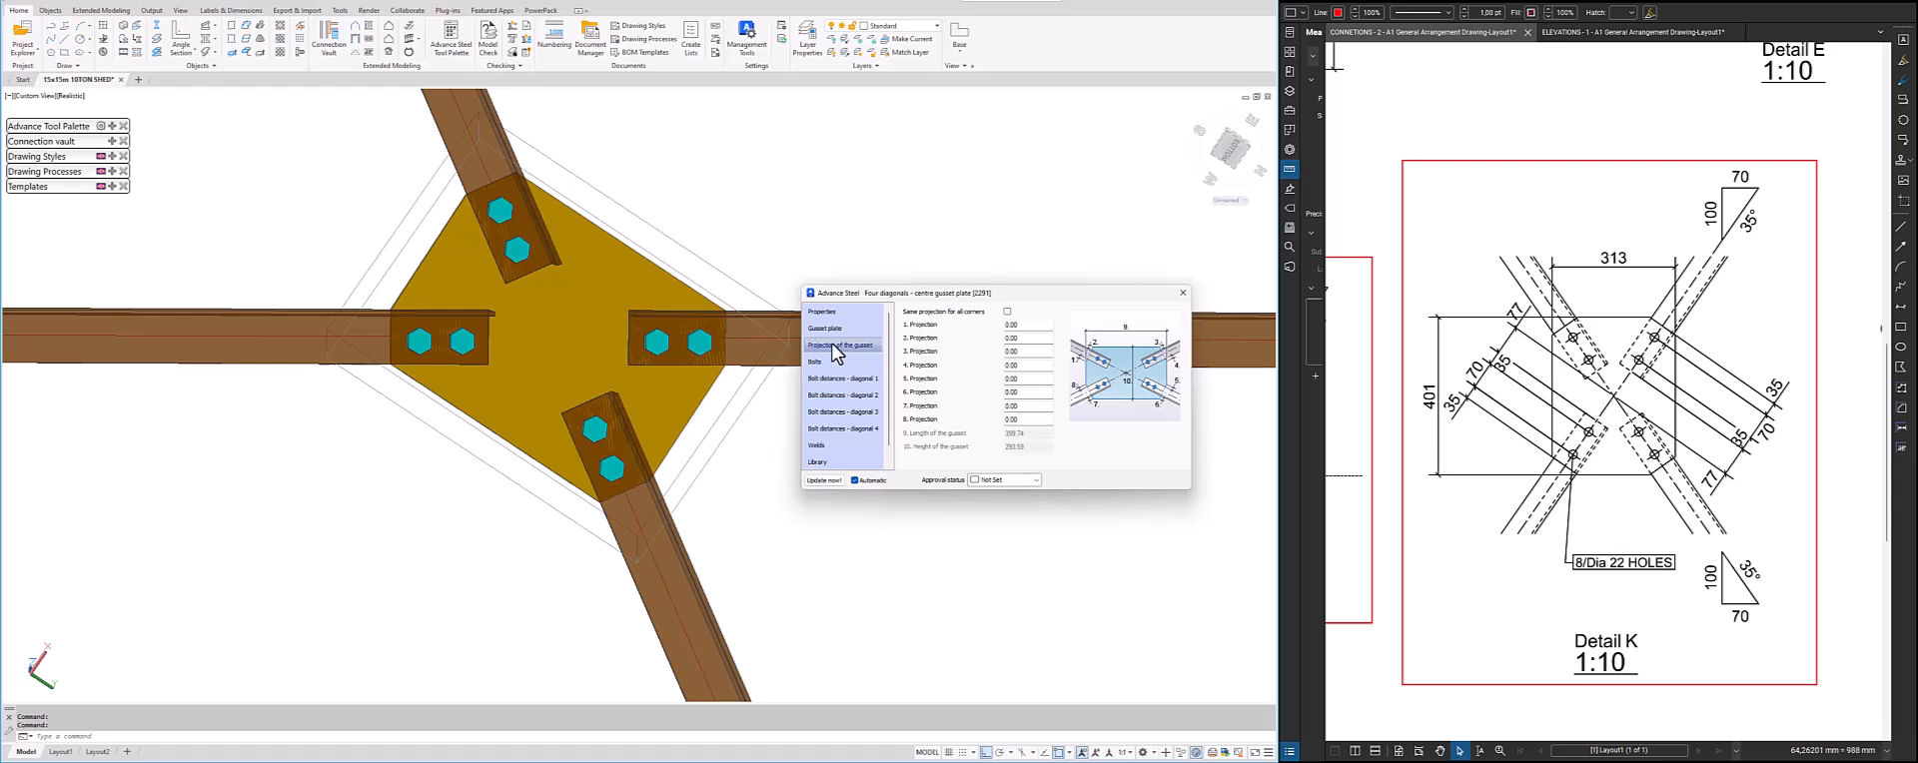
pyautogui.click(837, 362)
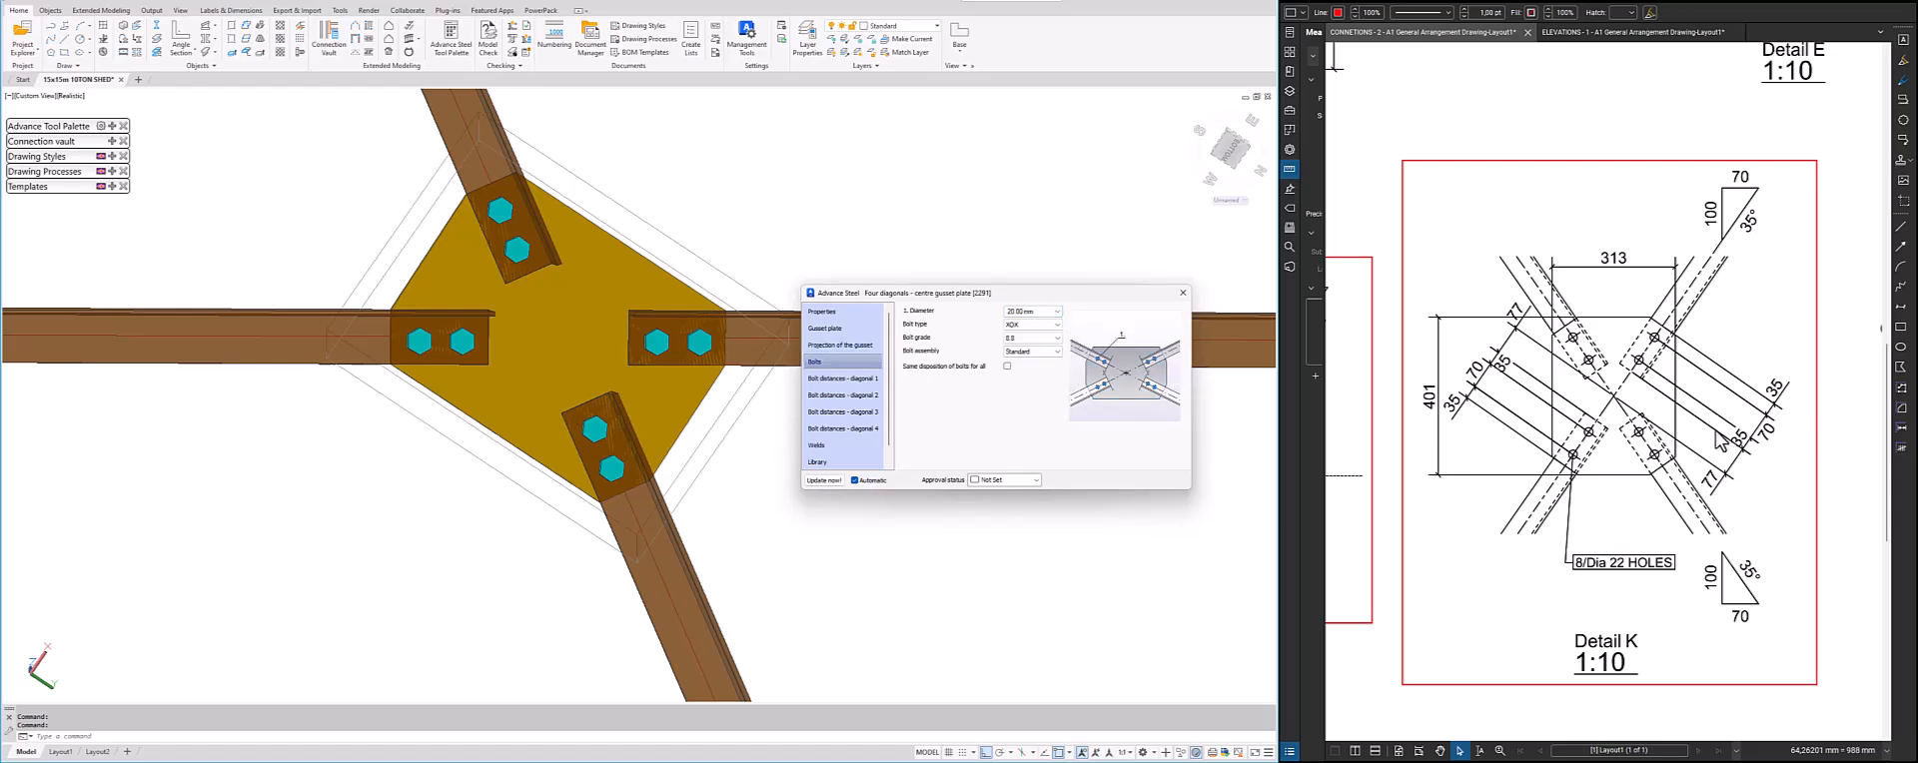
pyautogui.click(1901, 326)
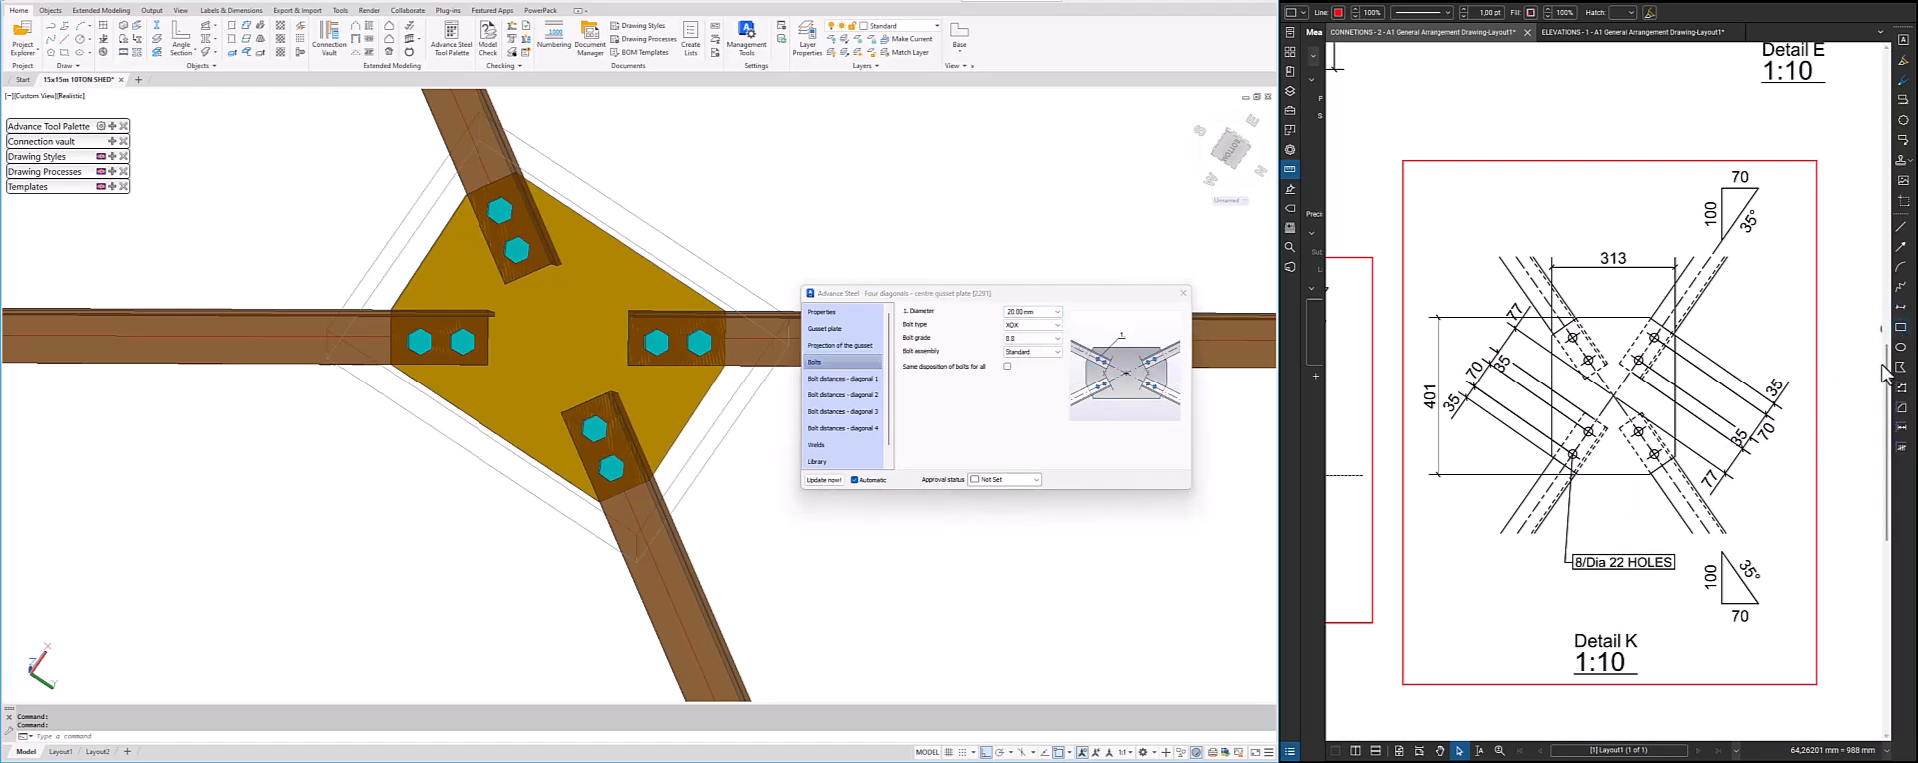
pyautogui.moveTo(1676, 587); pyautogui.dragTo(1562, 542)
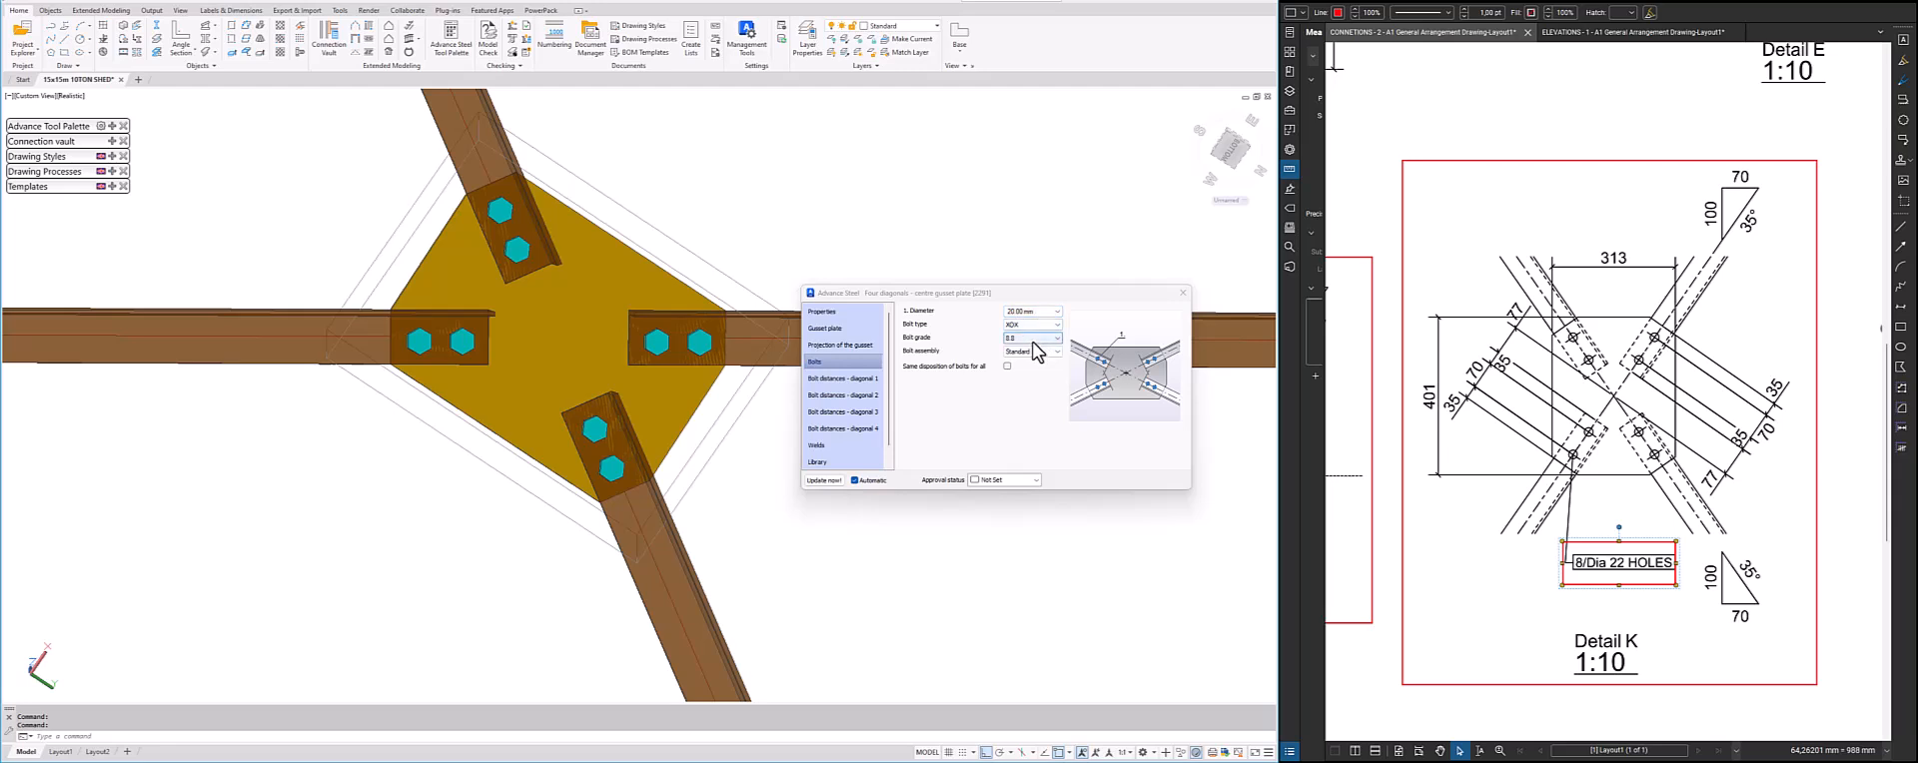
# Set the intermediate bolt distance of diagonal 1 to 70 mm and reference its edge distance to the centreline
pyautogui.click(865, 379)
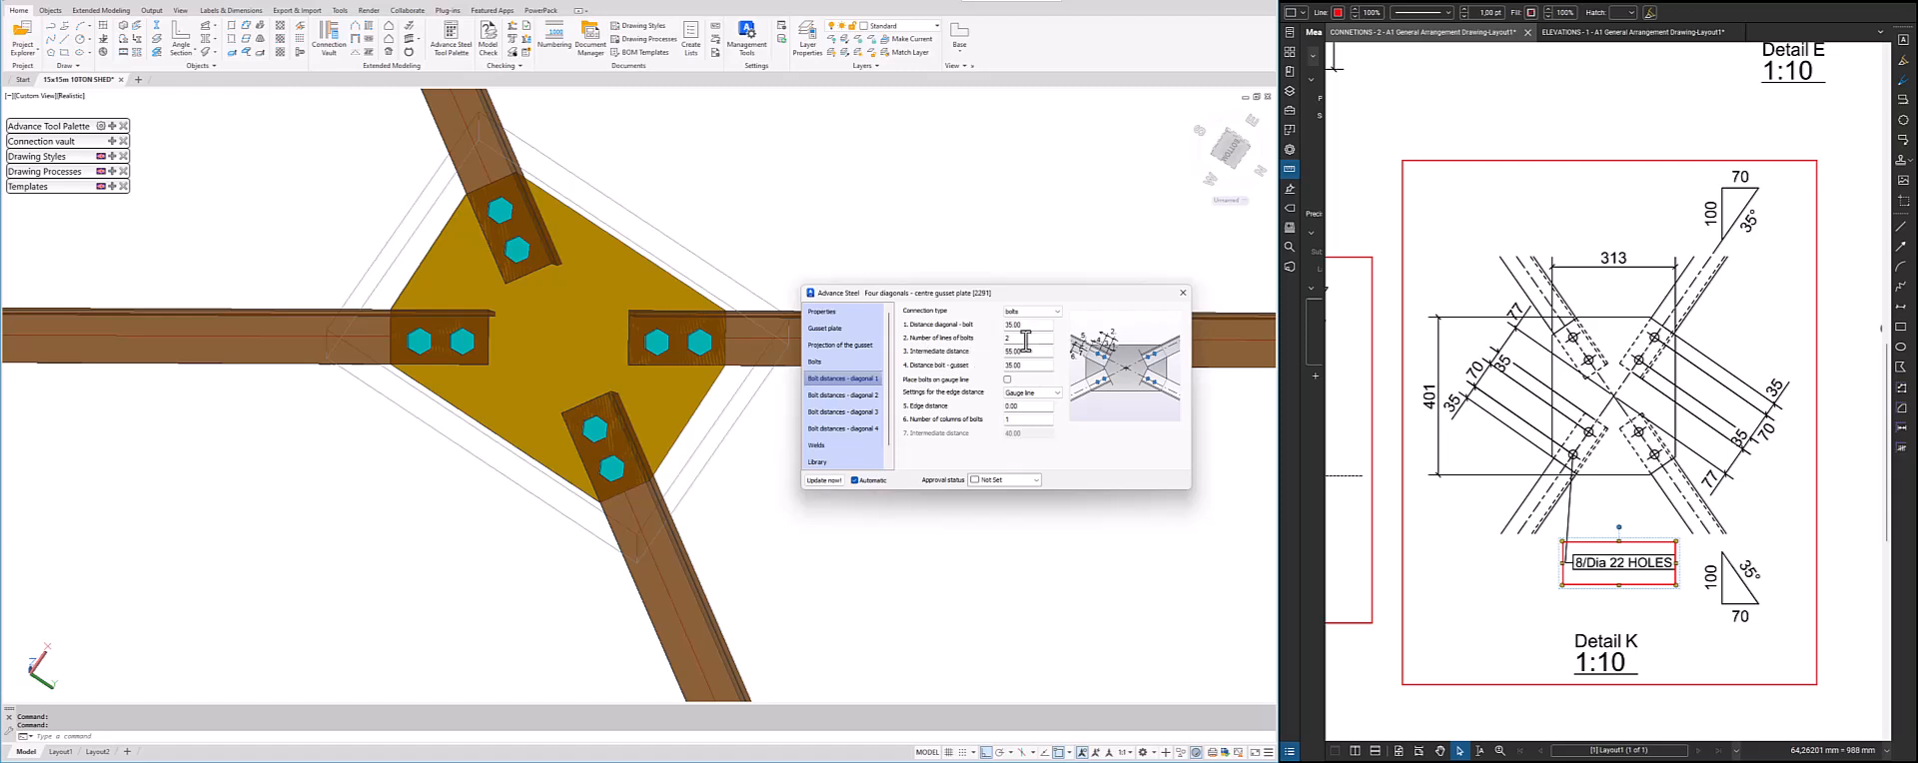
pyautogui.moveTo(1032, 353); pyautogui.dragTo(976, 365)
pyautogui.write('70')
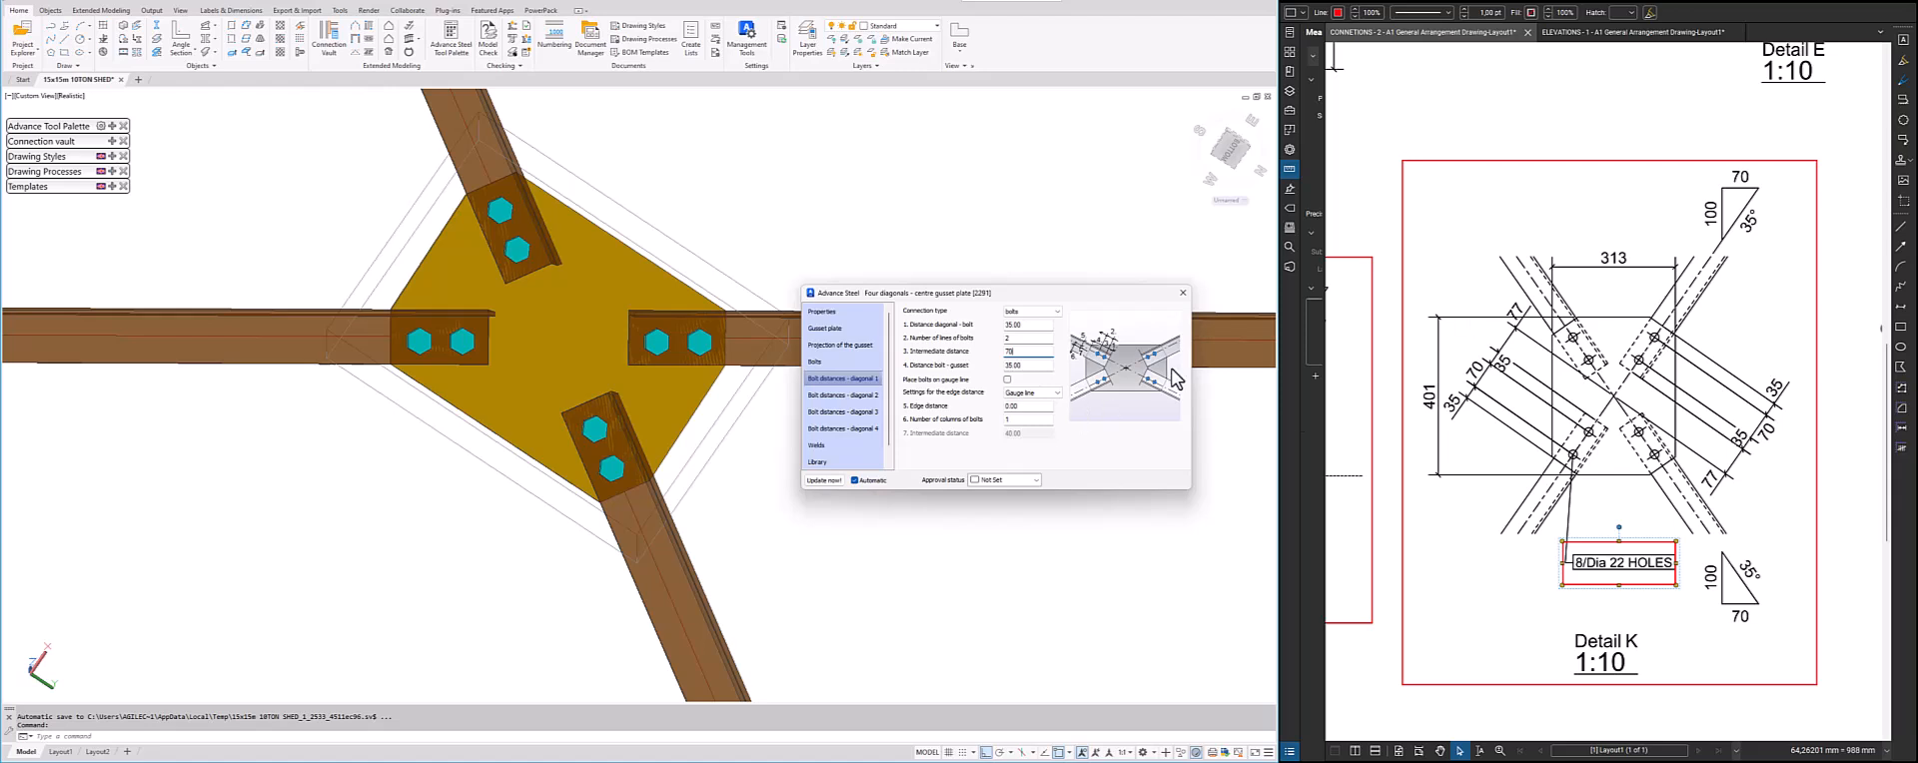
pyautogui.click(1032, 392)
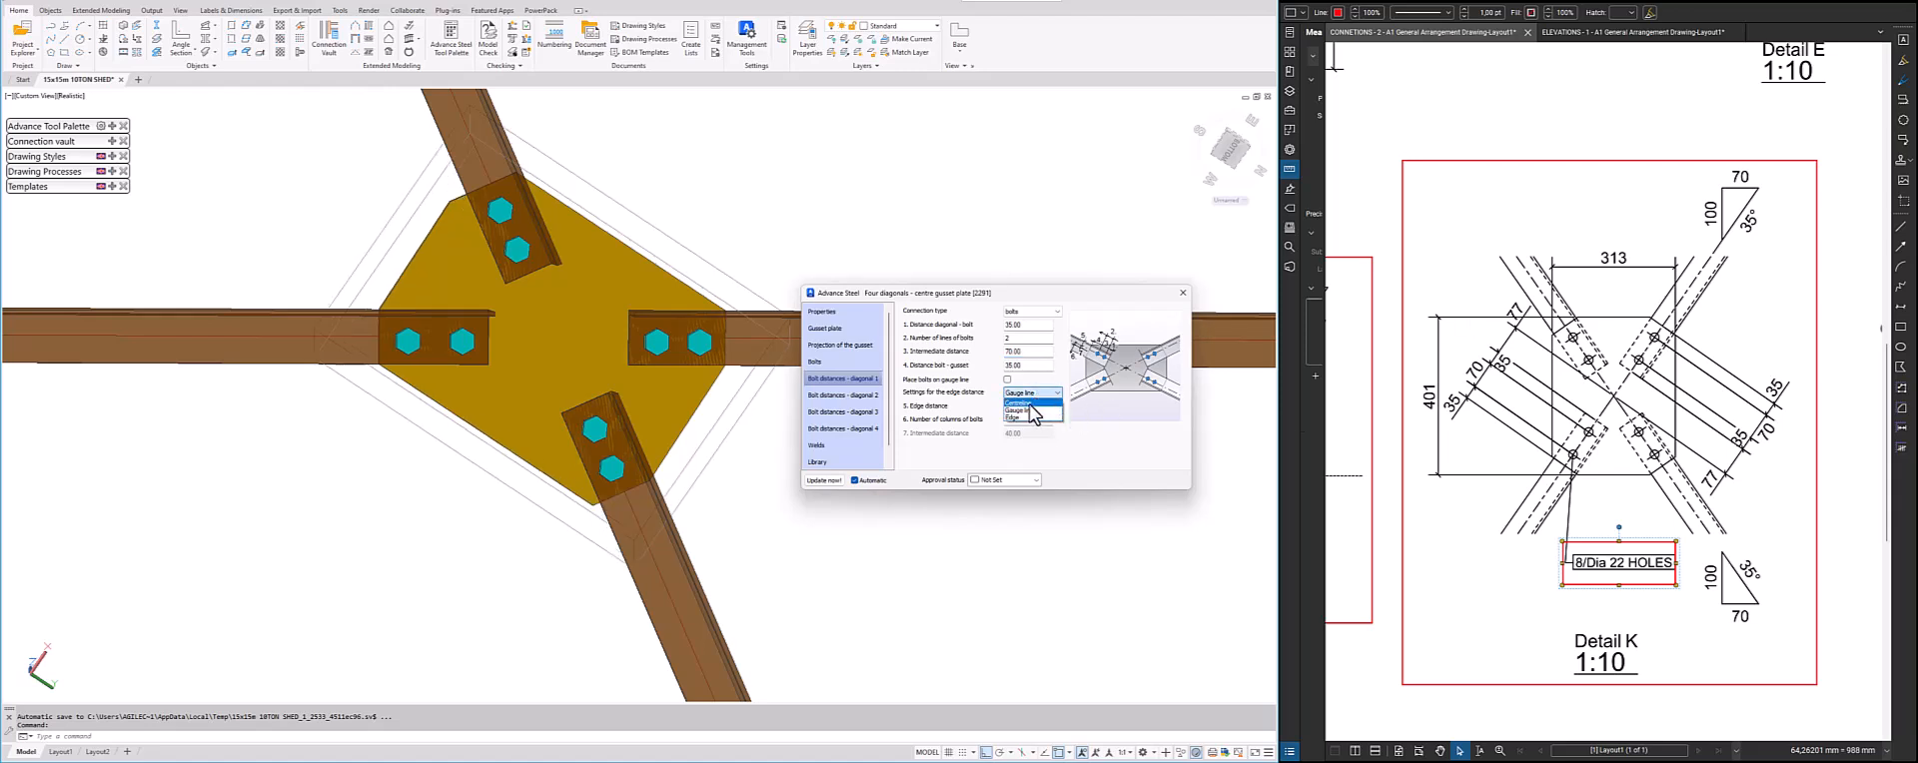
pyautogui.click(1030, 410)
# Give diagonal 2 an intermediate bolt distance of 70 mm with the edge distance referenced to the centreline
pyautogui.click(843, 395)
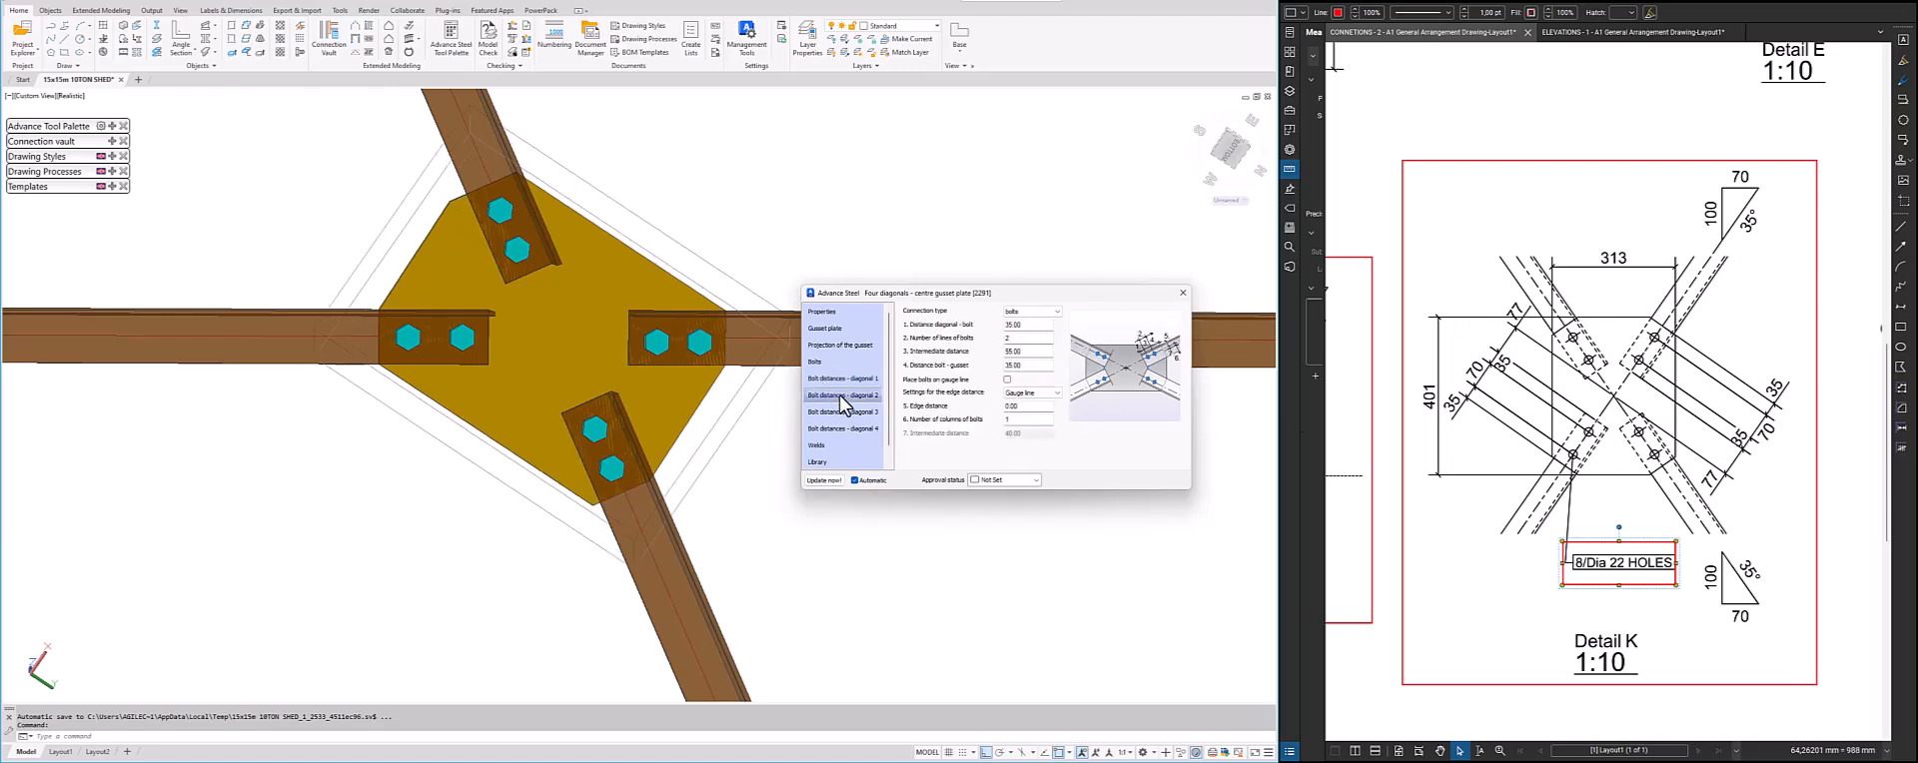
pyautogui.doubleClick(1029, 351)
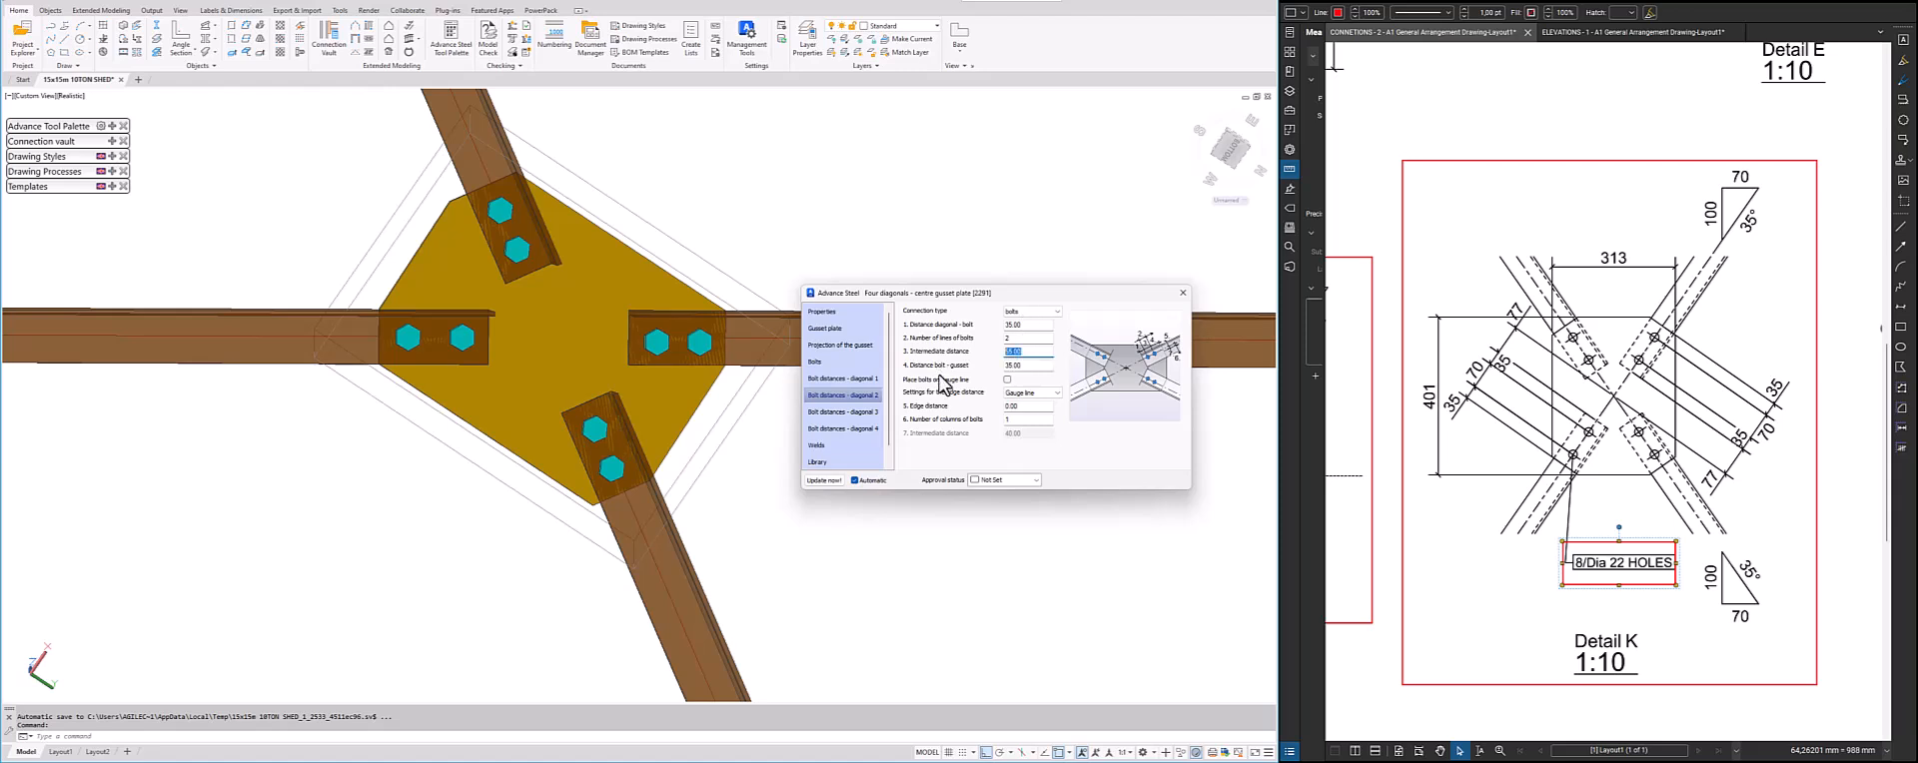
pyautogui.click(1024, 392)
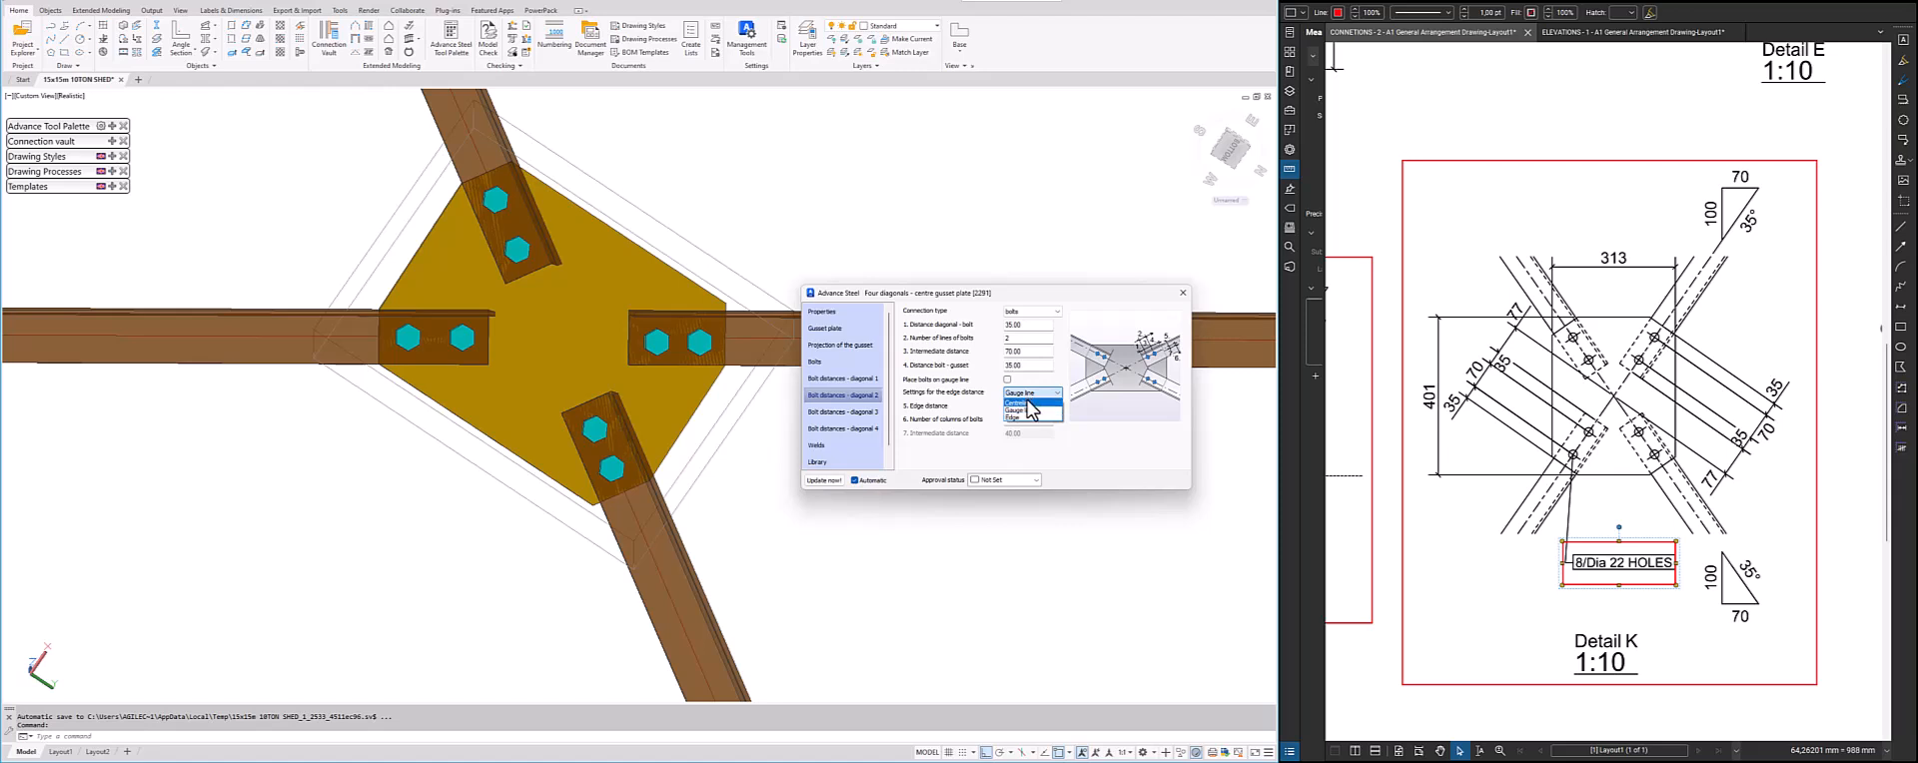
pyautogui.click(1029, 408)
# Give diagonal 3 an intermediate bolt distance of 70 mm with the edge distance referenced to the centreline
pyautogui.click(842, 412)
pyautogui.doubleClick(1016, 352)
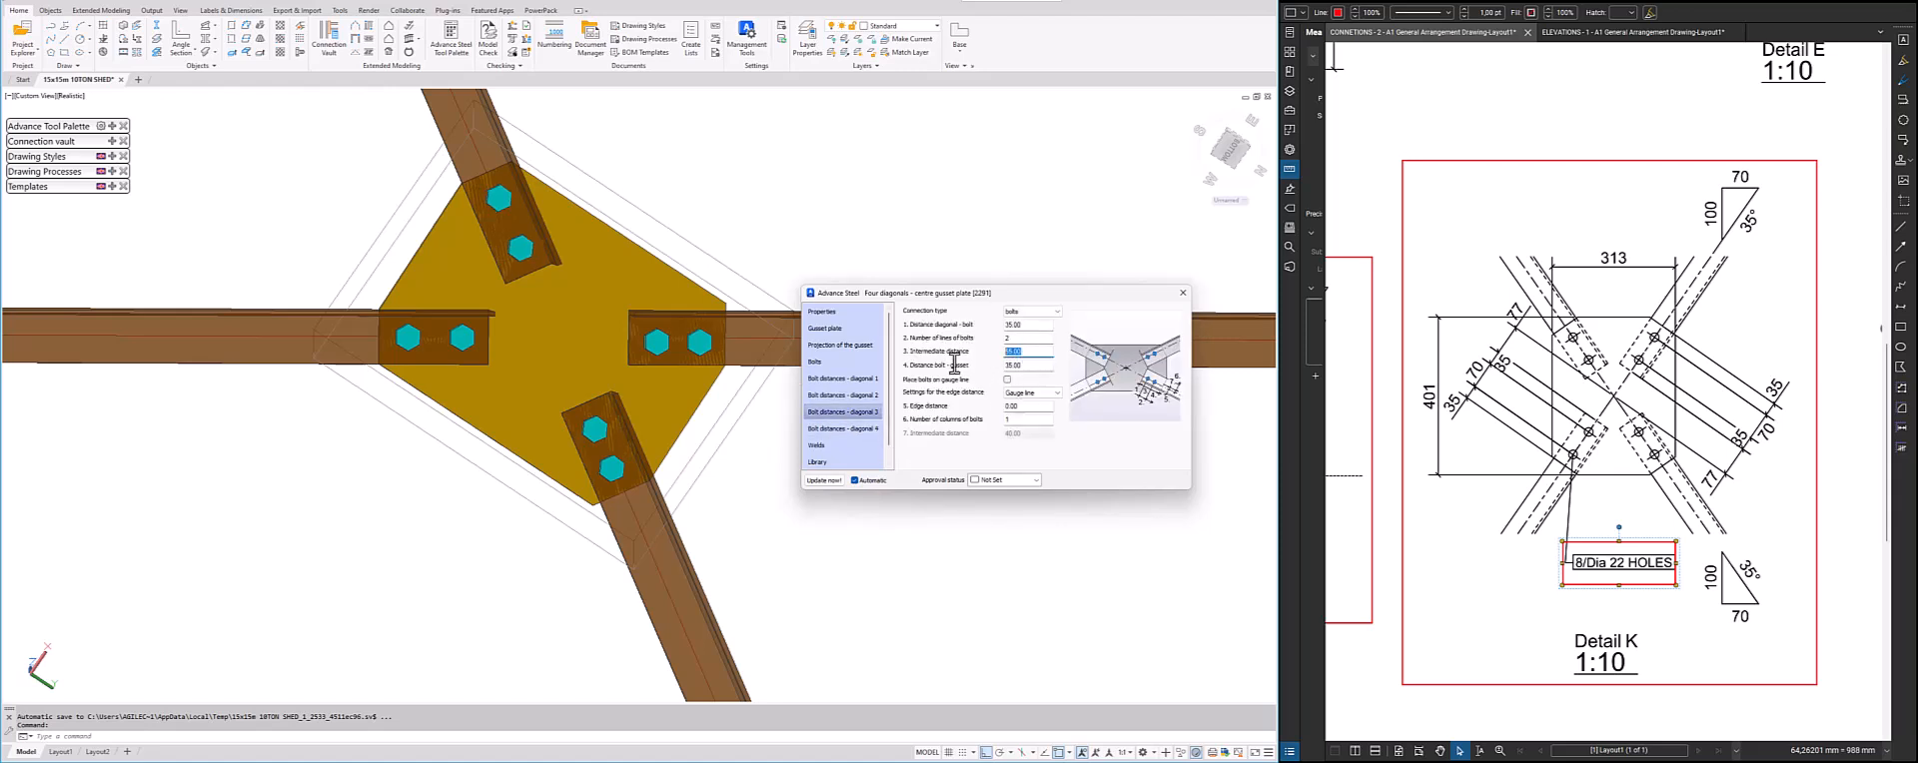
pyautogui.click(1029, 392)
pyautogui.click(1018, 403)
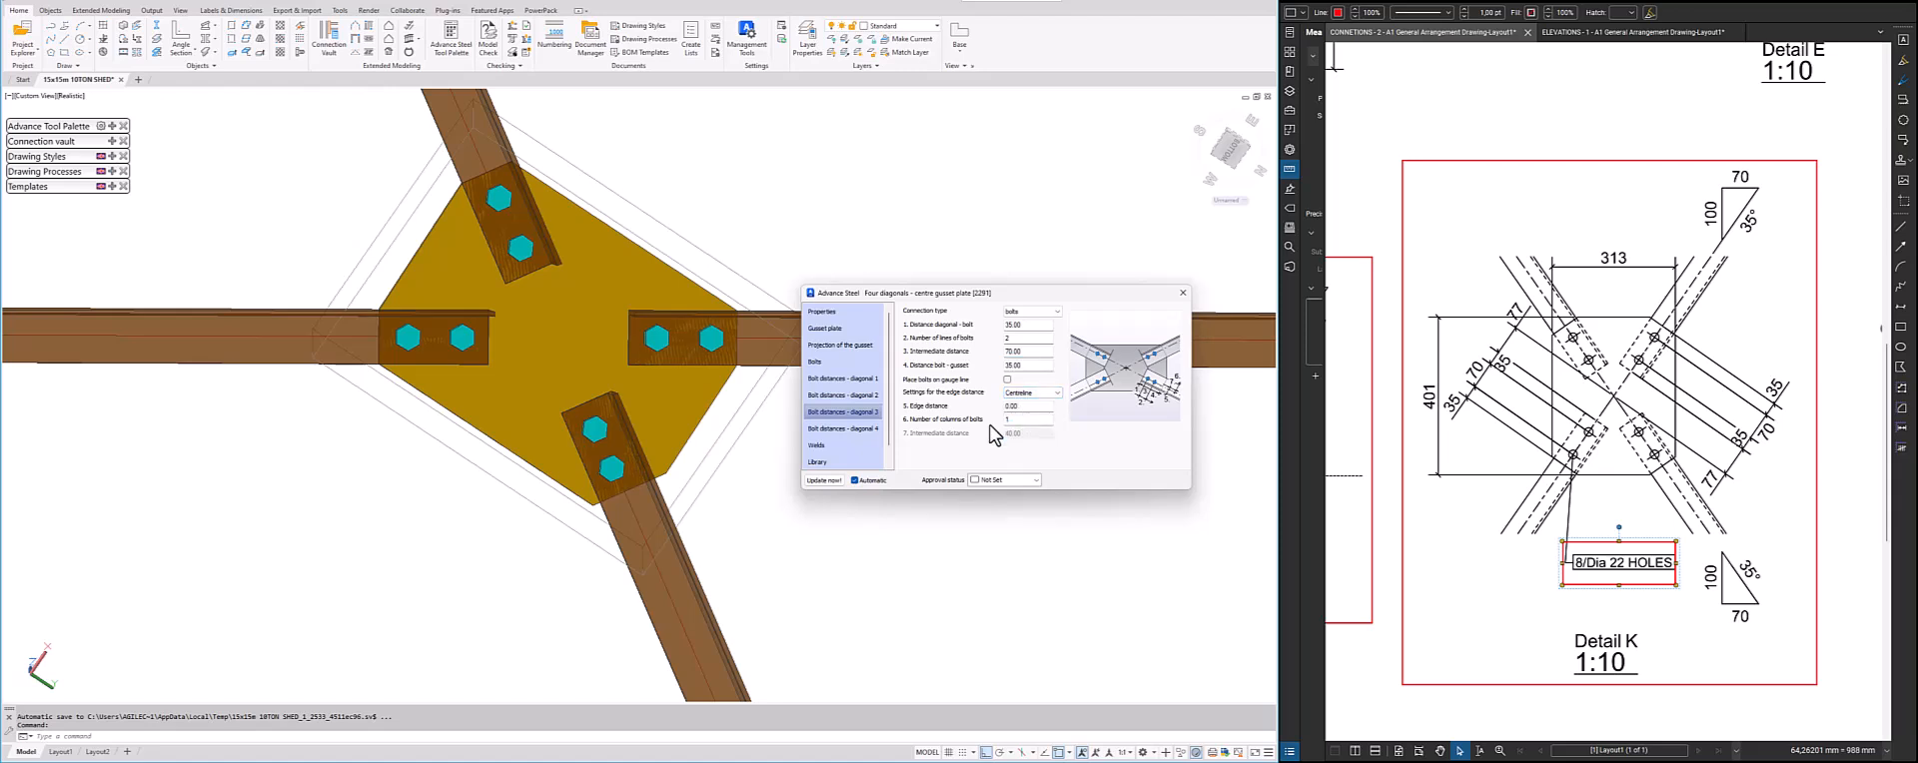
# Give diagonal 4 a 70 mm intermediate bolt distance referenced to the centreline, check the weld settings, and close the connection properties
pyautogui.click(842, 428)
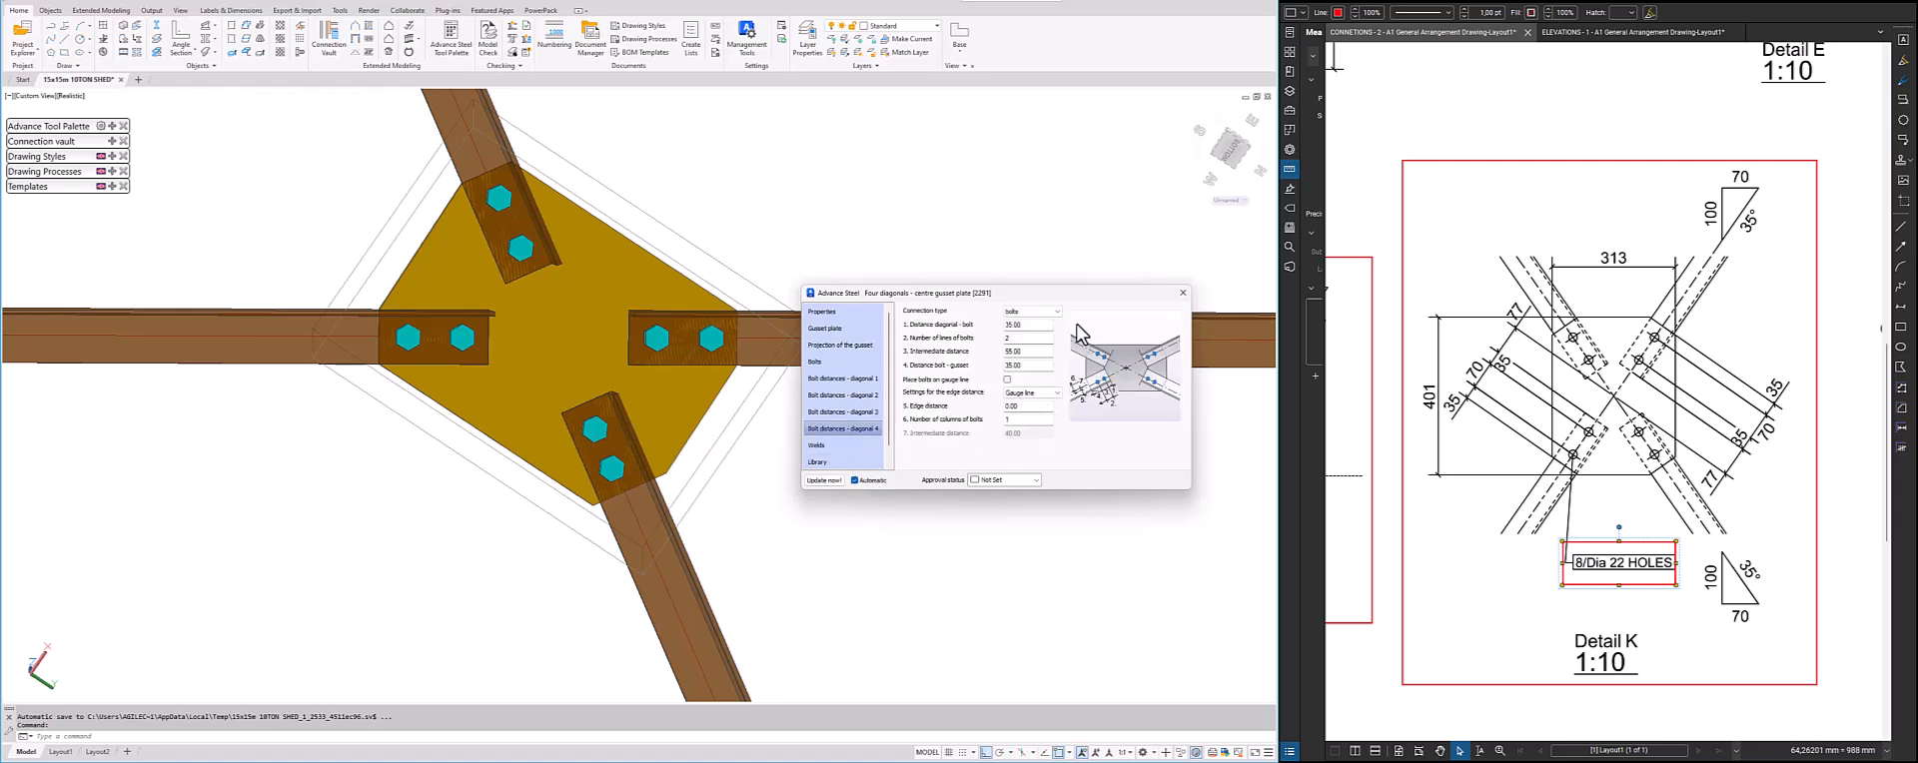
pyautogui.doubleClick(1025, 352)
pyautogui.click(1022, 393)
pyautogui.click(1018, 403)
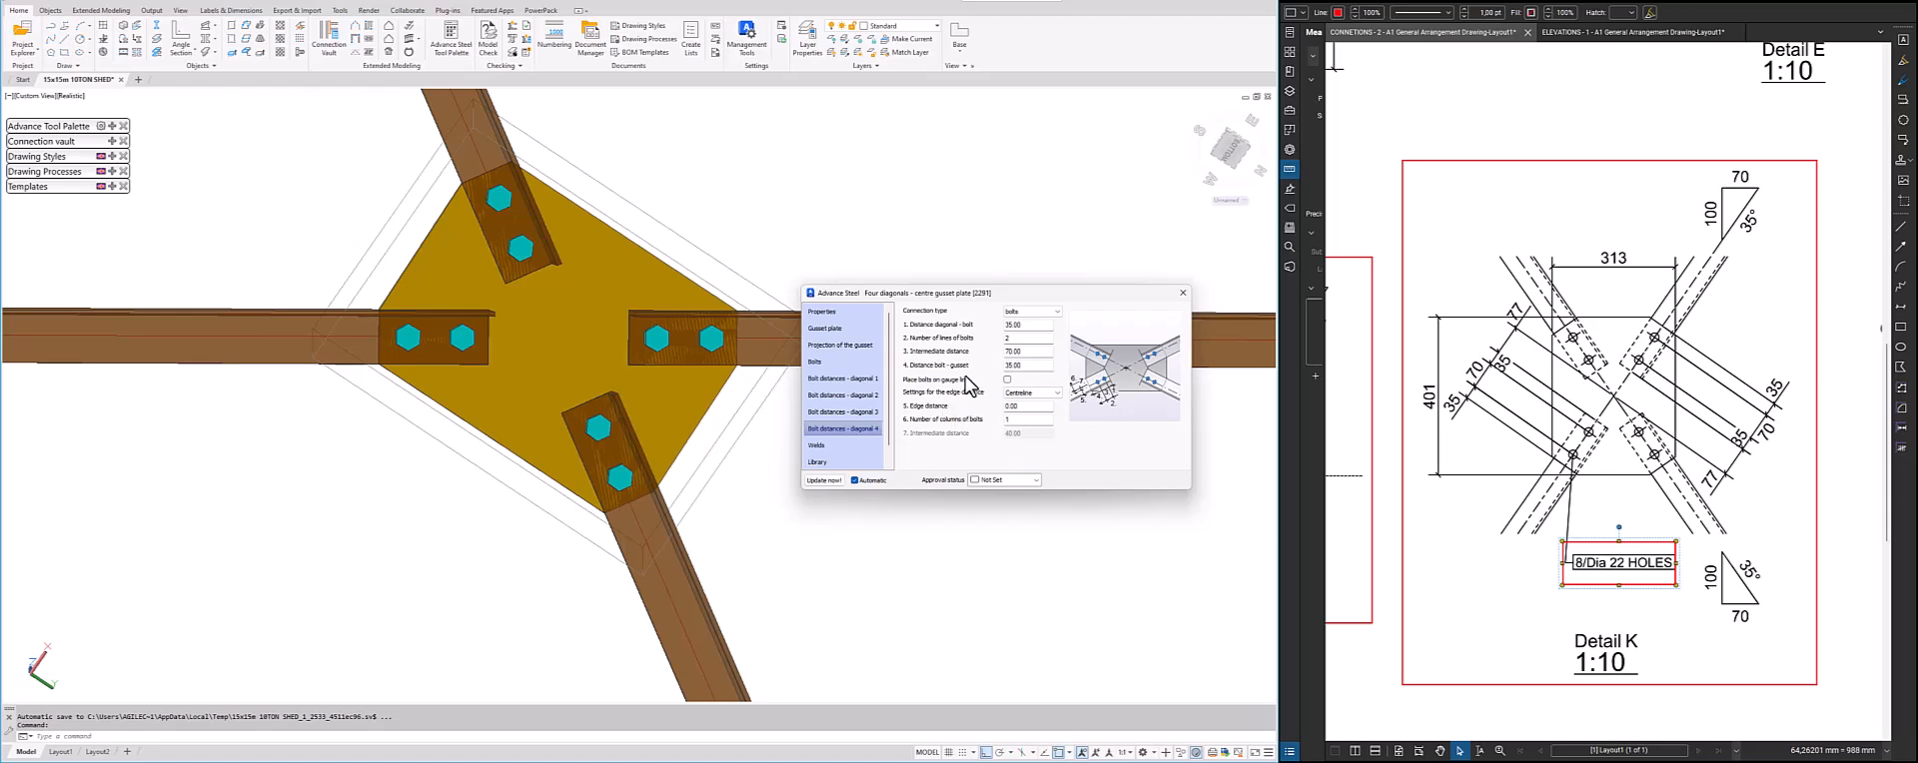
pyautogui.click(830, 445)
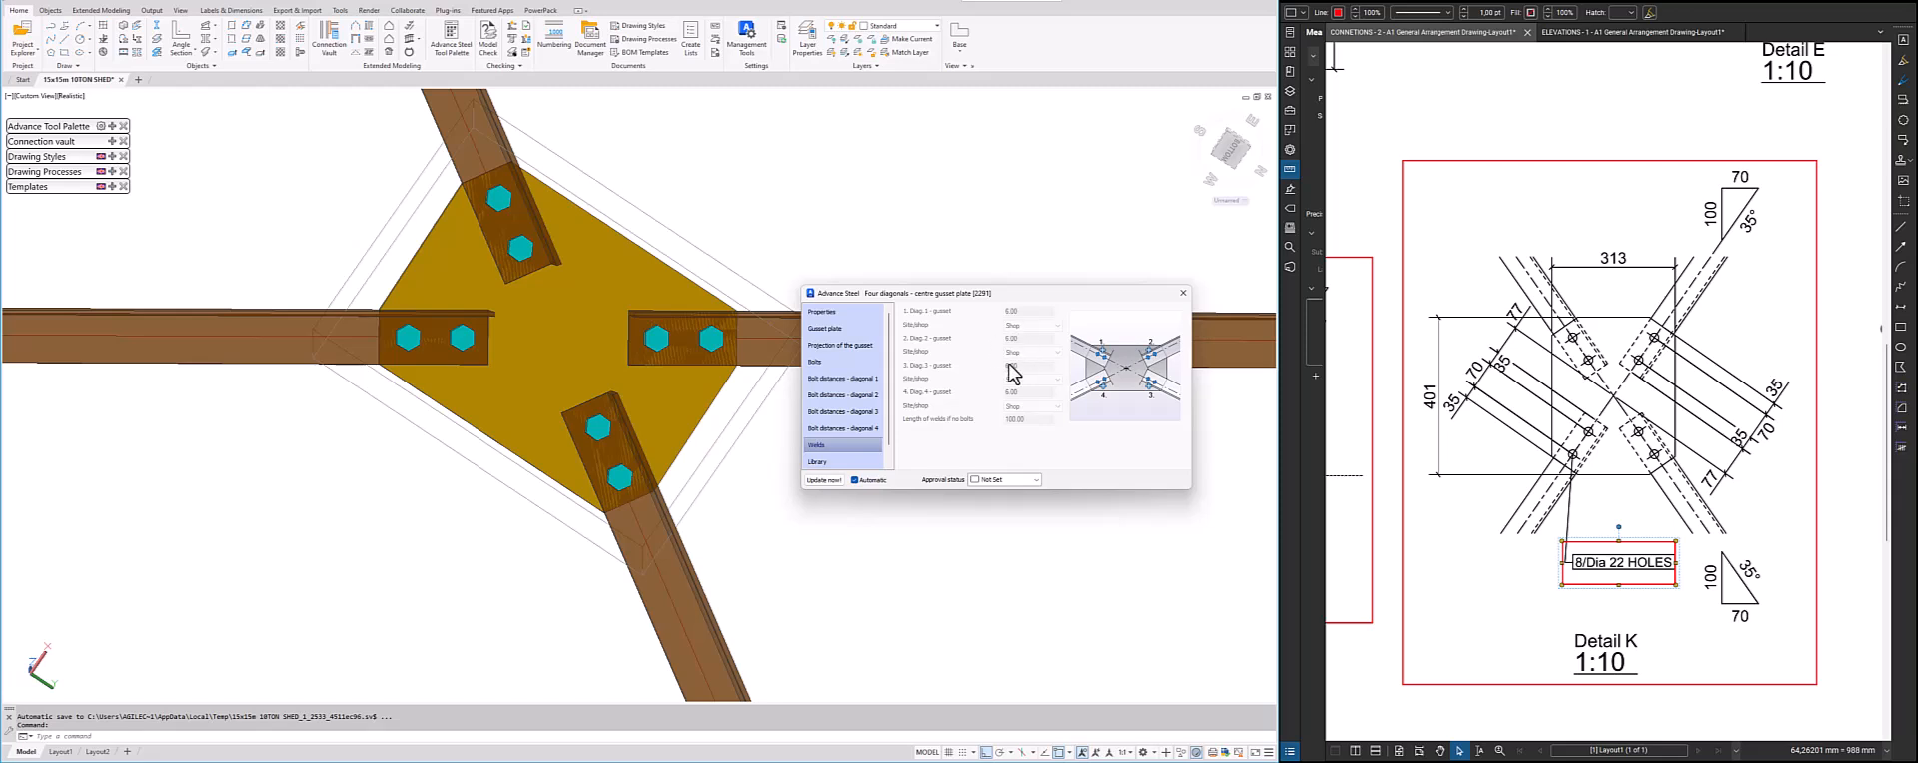
pyautogui.scroll(-1, 829, 454)
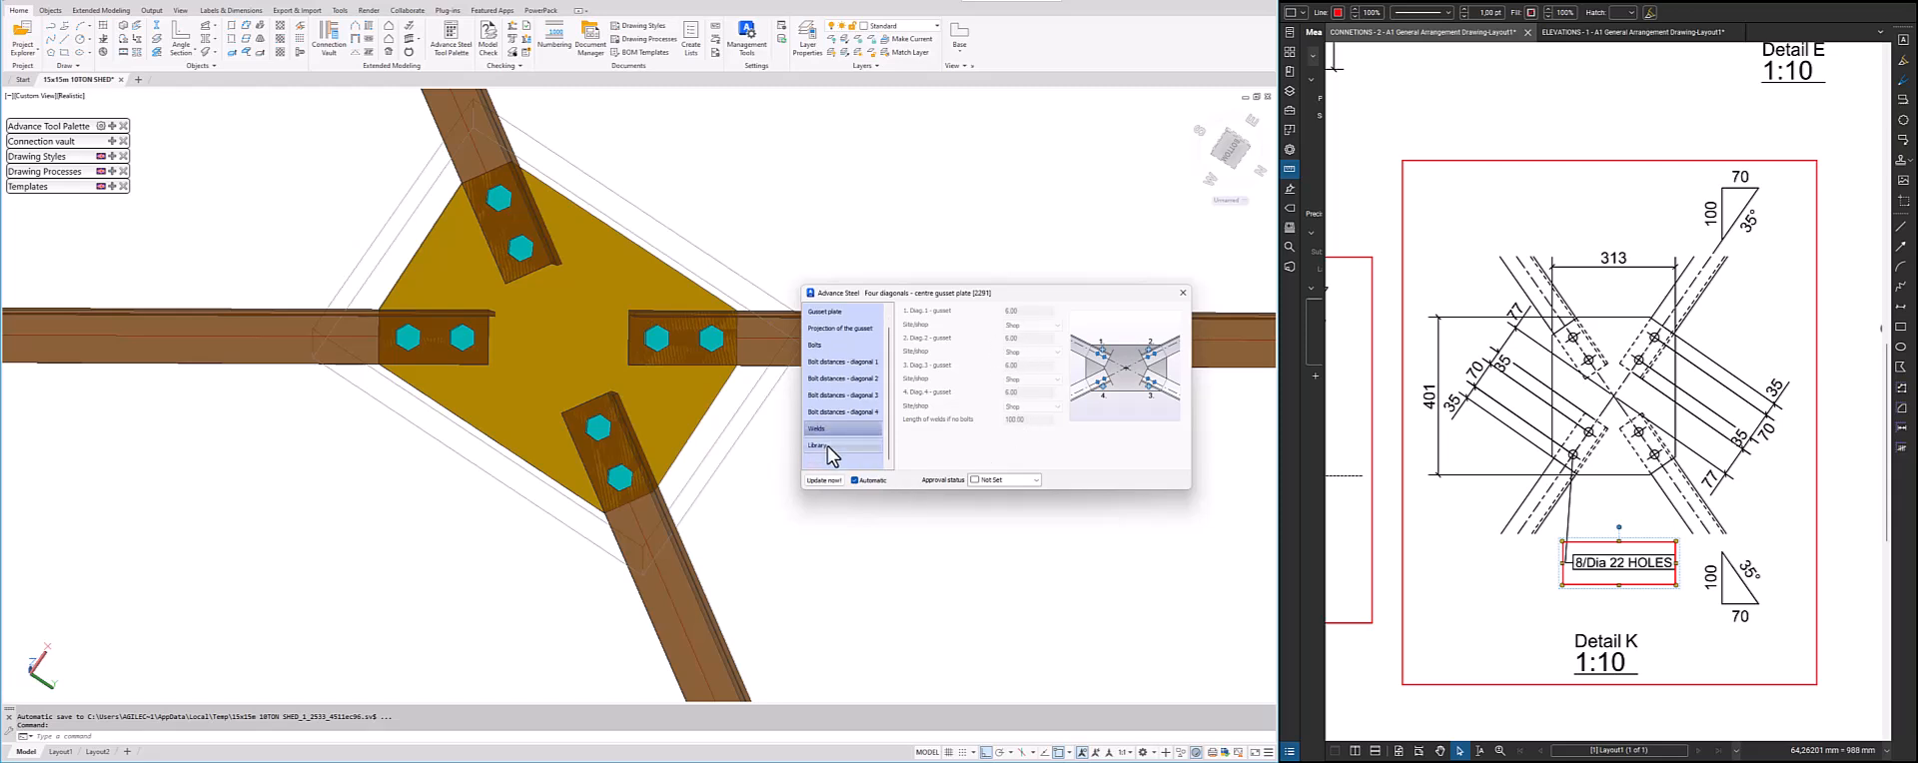
pyautogui.scroll(1, 829, 455)
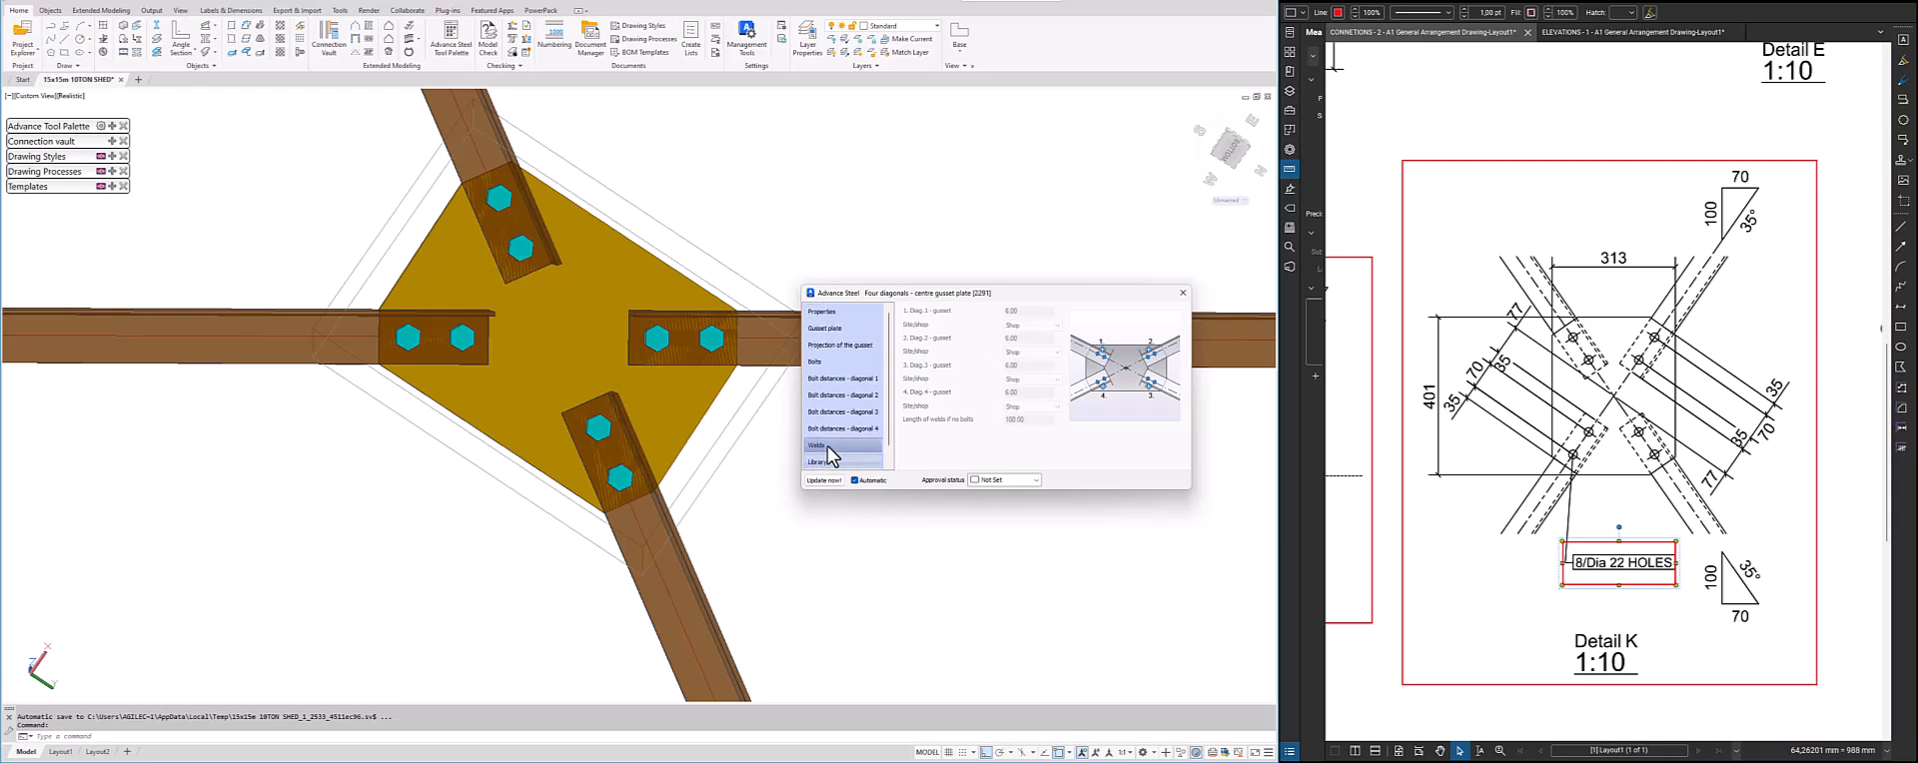
pyautogui.click(1183, 292)
# Examine the finished gusset plate at the brace crossing and its position within the roof bracing of the whole frame
pyautogui.scroll(-5, 667, 408)
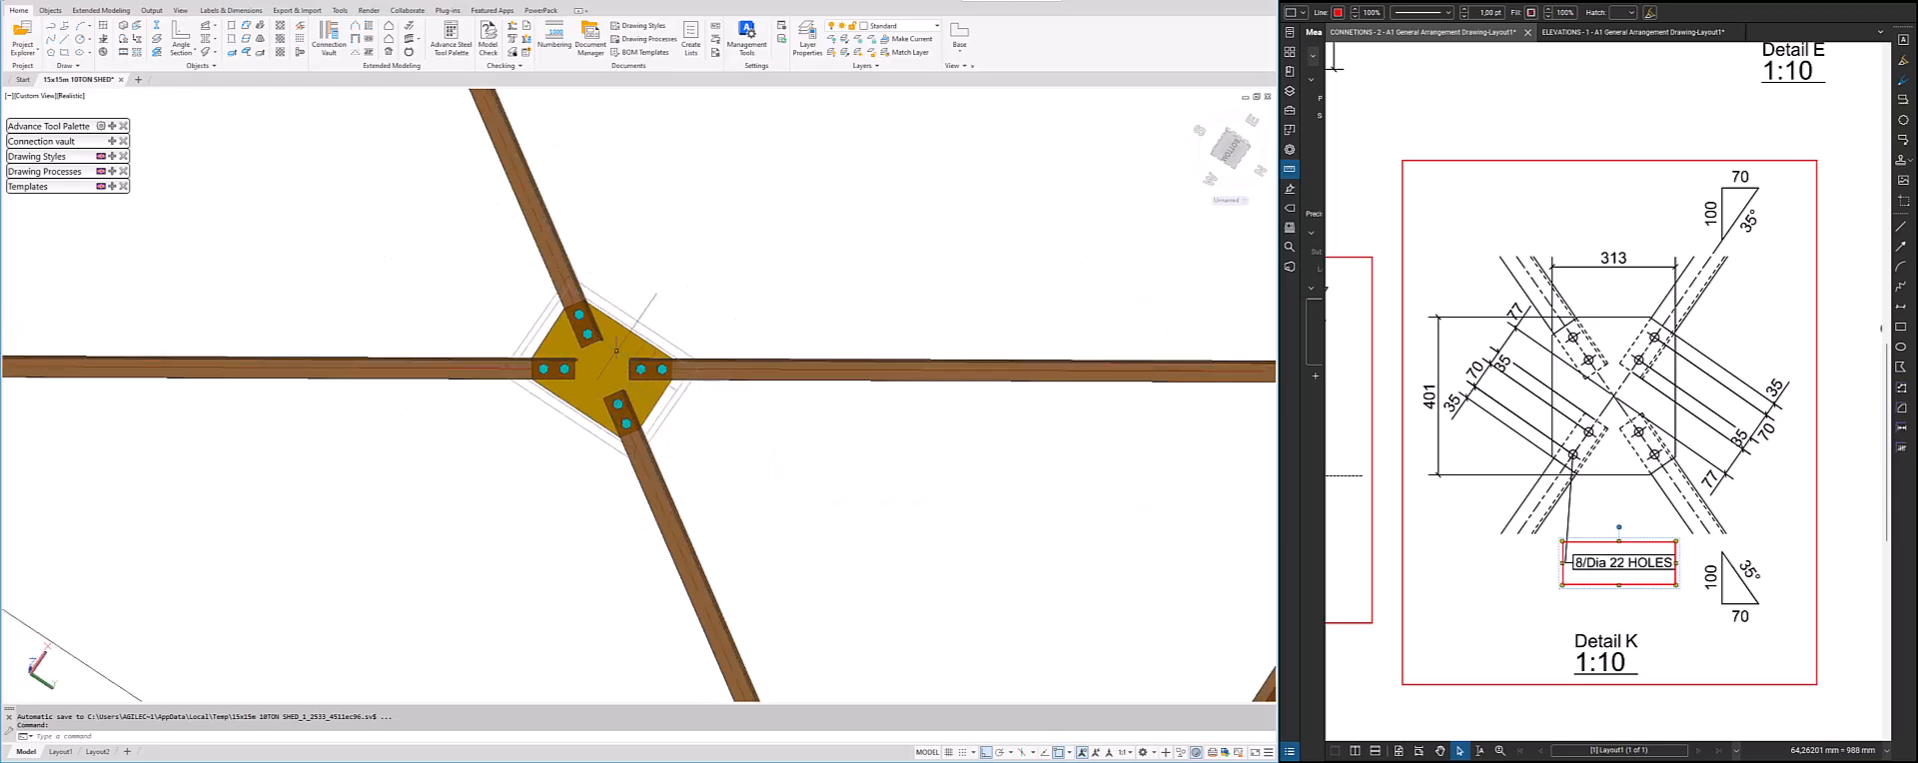
pyautogui.scroll(4, 675, 415)
pyautogui.scroll(-3, 685, 378)
pyautogui.scroll(3, 688, 378)
pyautogui.scroll(-6, 687, 377)
pyautogui.keyDown('shift'); pyautogui.moveTo(687, 378); pyautogui.dragTo(843, 708, button='middle'); pyautogui.keyUp('shift')
pyautogui.scroll(-6, 788, 604)
pyautogui.scroll(-1, 935, 520)
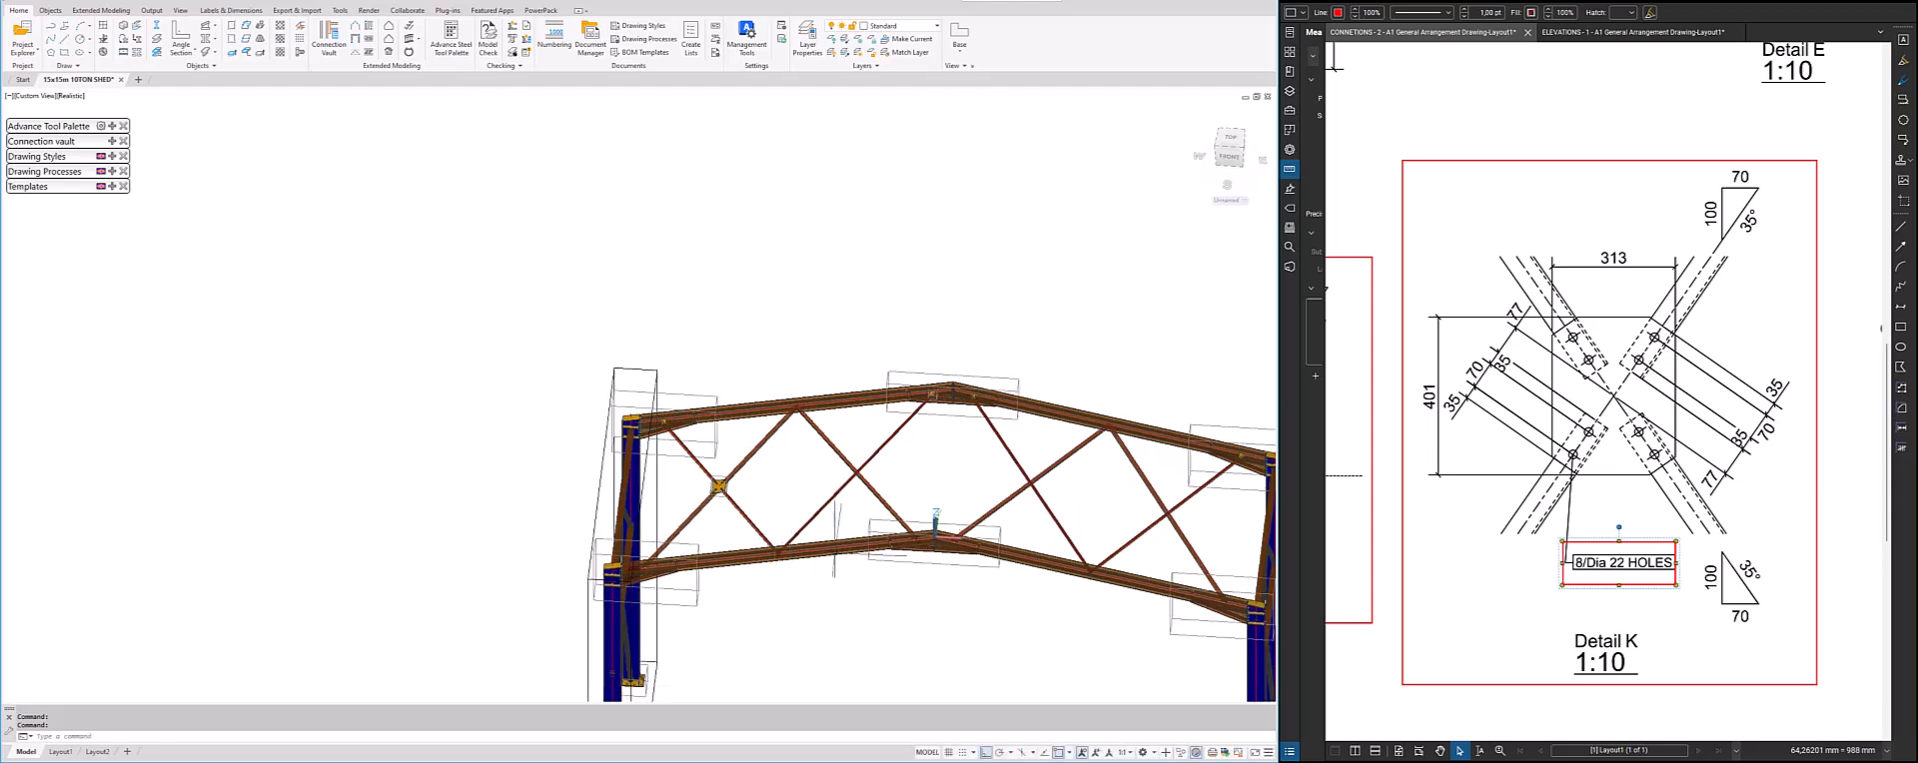
pyautogui.scroll(-1, 896, 510)
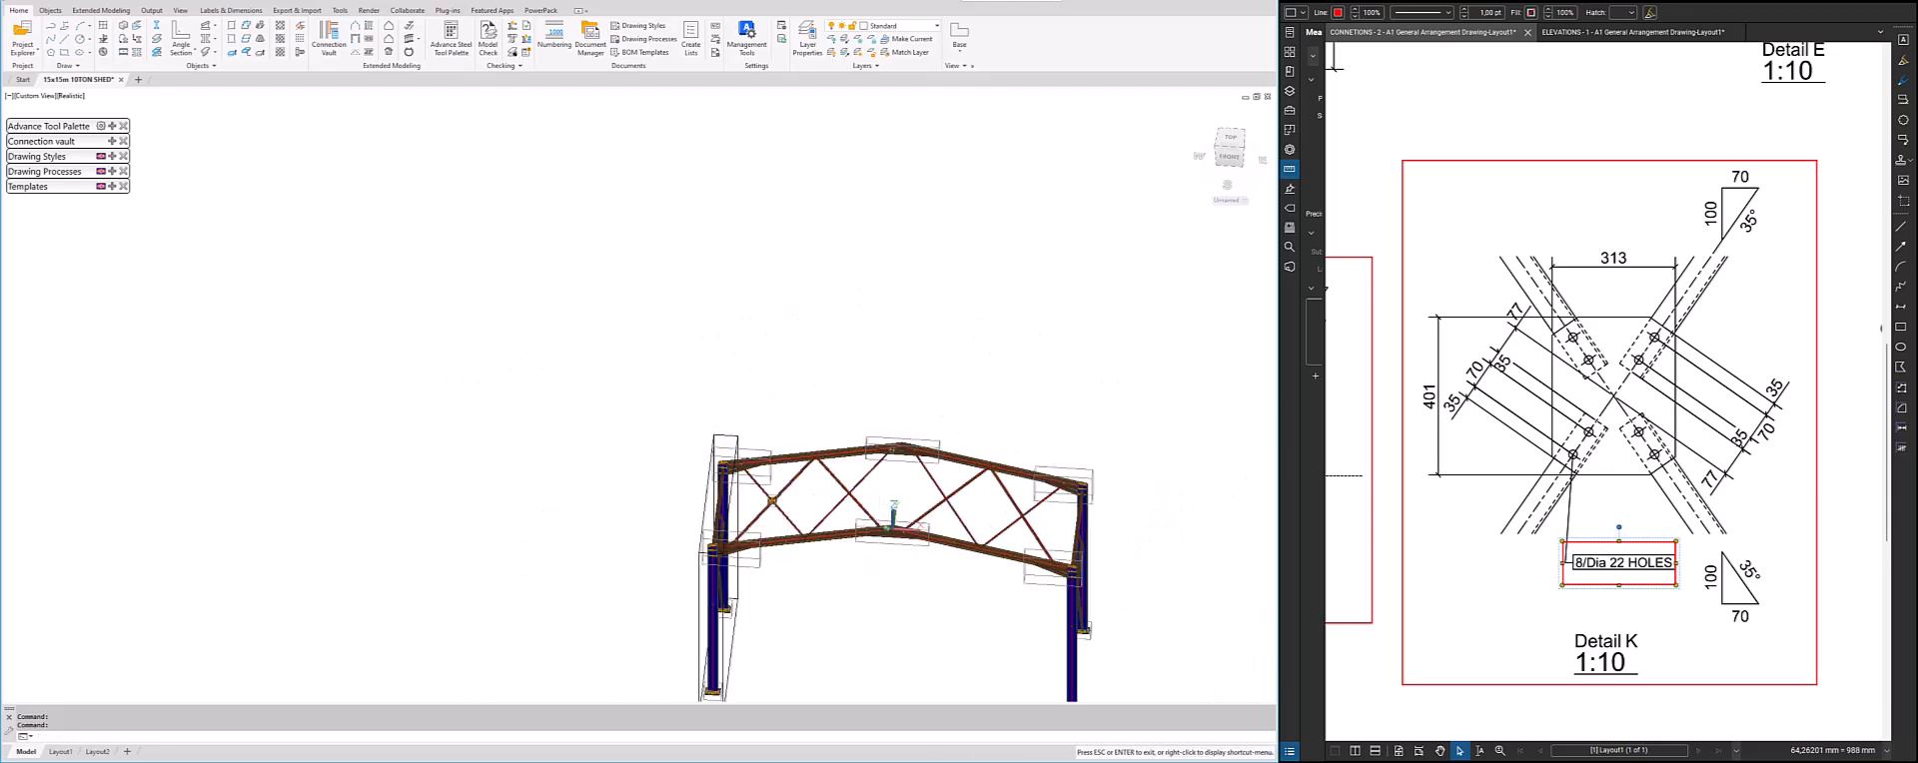
pyautogui.scroll(4, 680, 527)
pyautogui.scroll(5, 748, 420)
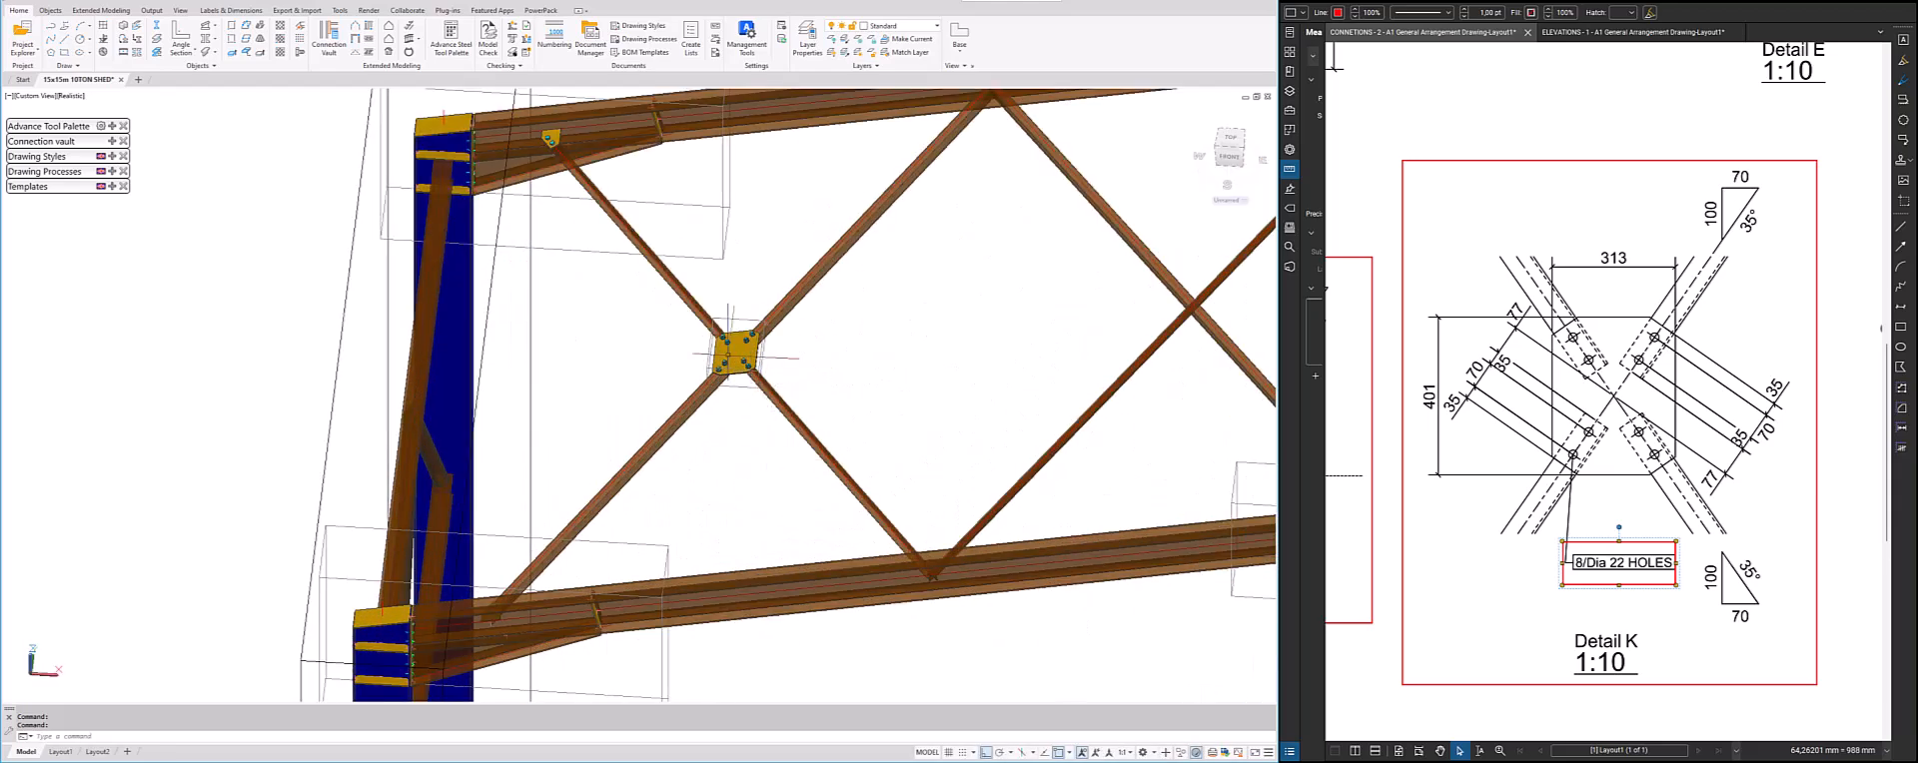
# Propagate the finished gusset plate connection from the first brace crossing to the remaining crossings of the roof bracing
pyautogui.click(757, 425)
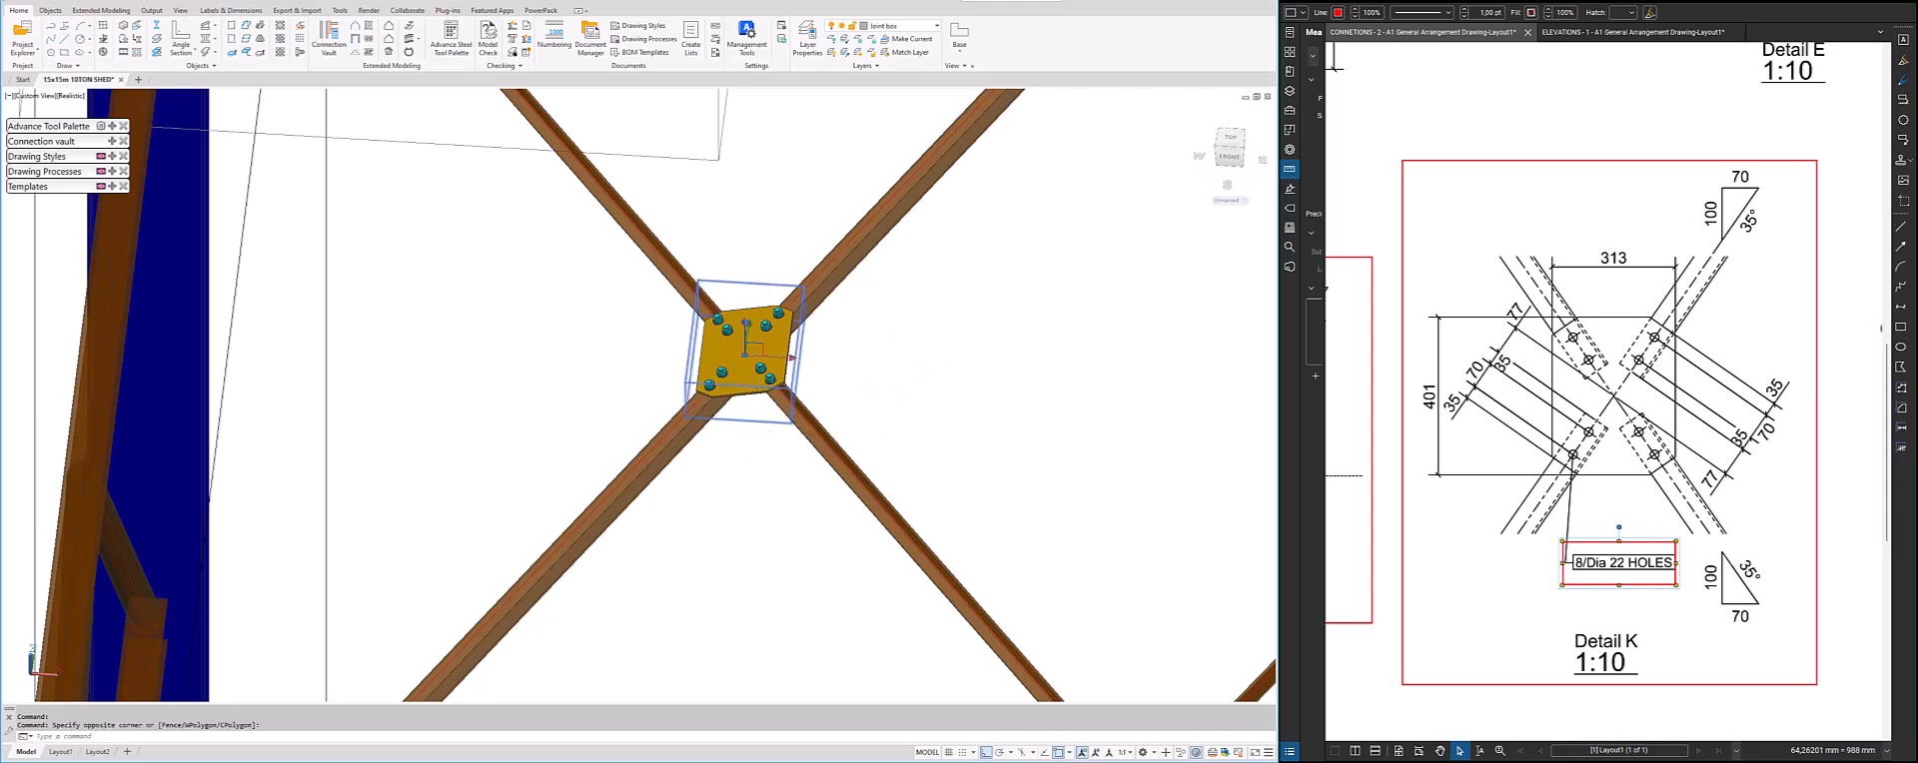
pyautogui.rightClick(894, 420)
pyautogui.click(937, 550)
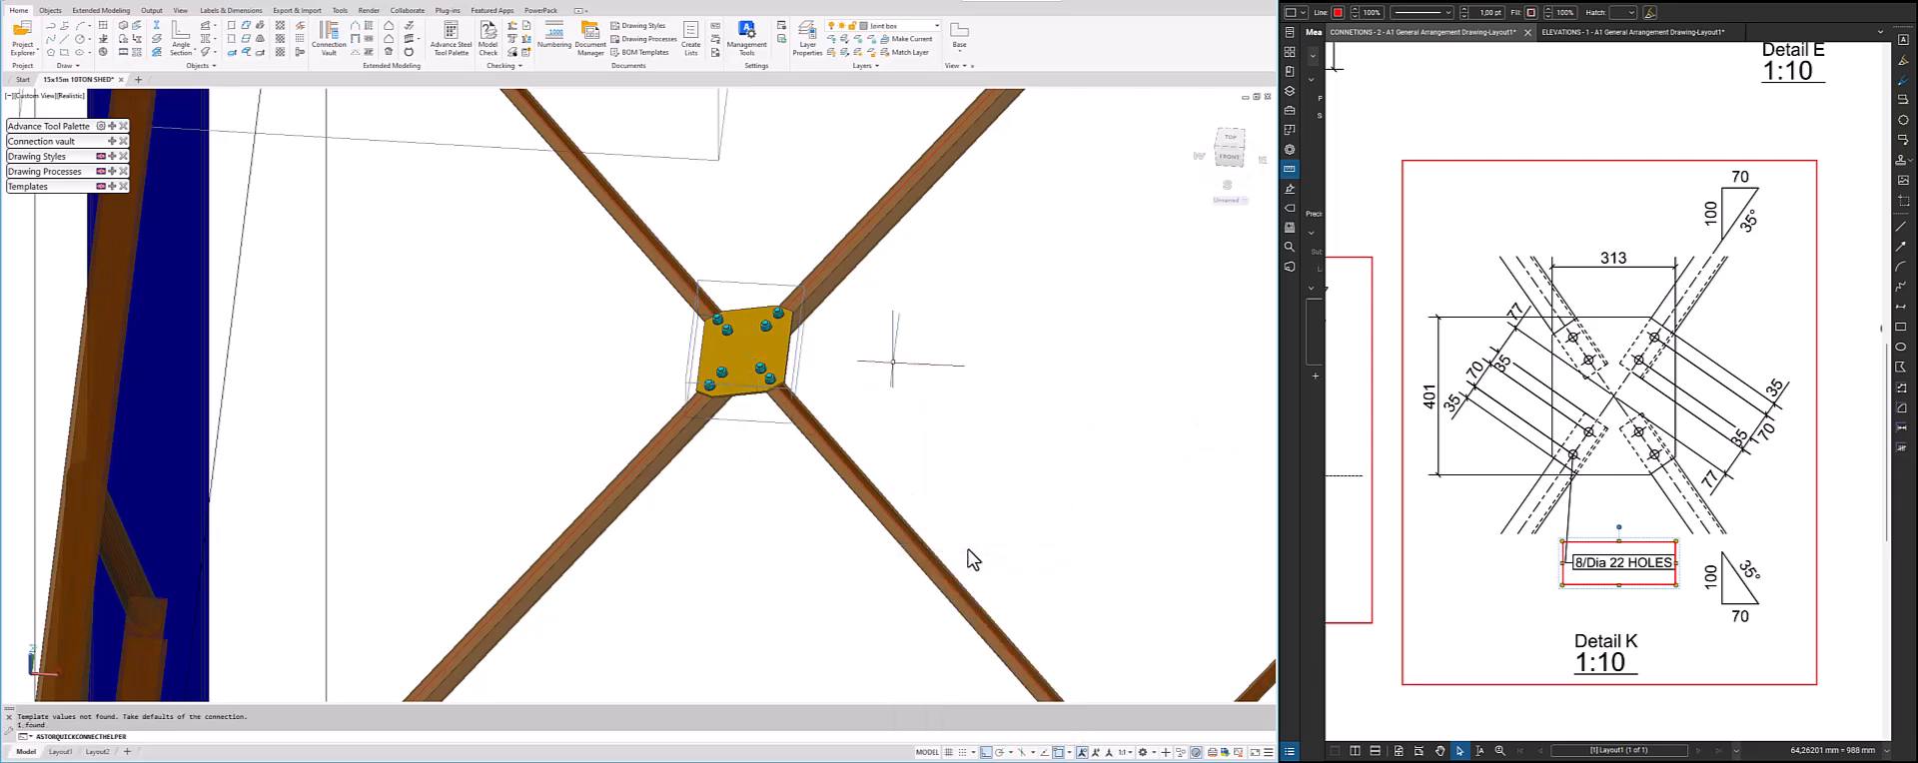
pyautogui.scroll(-4, 727, 479)
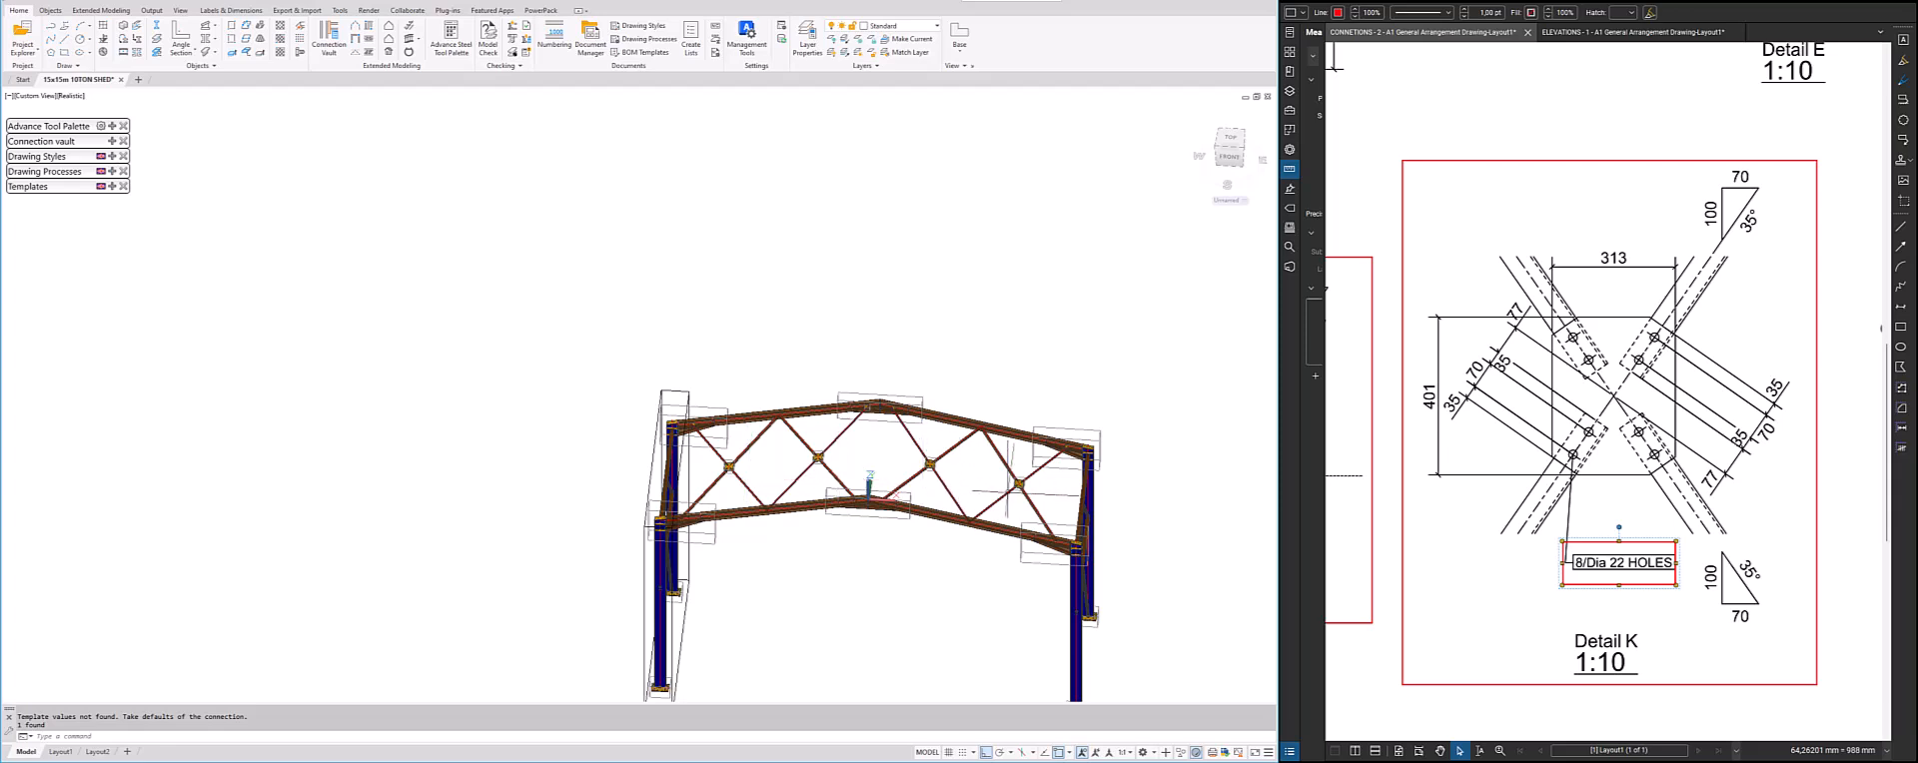
pyautogui.scroll(3, 1011, 492)
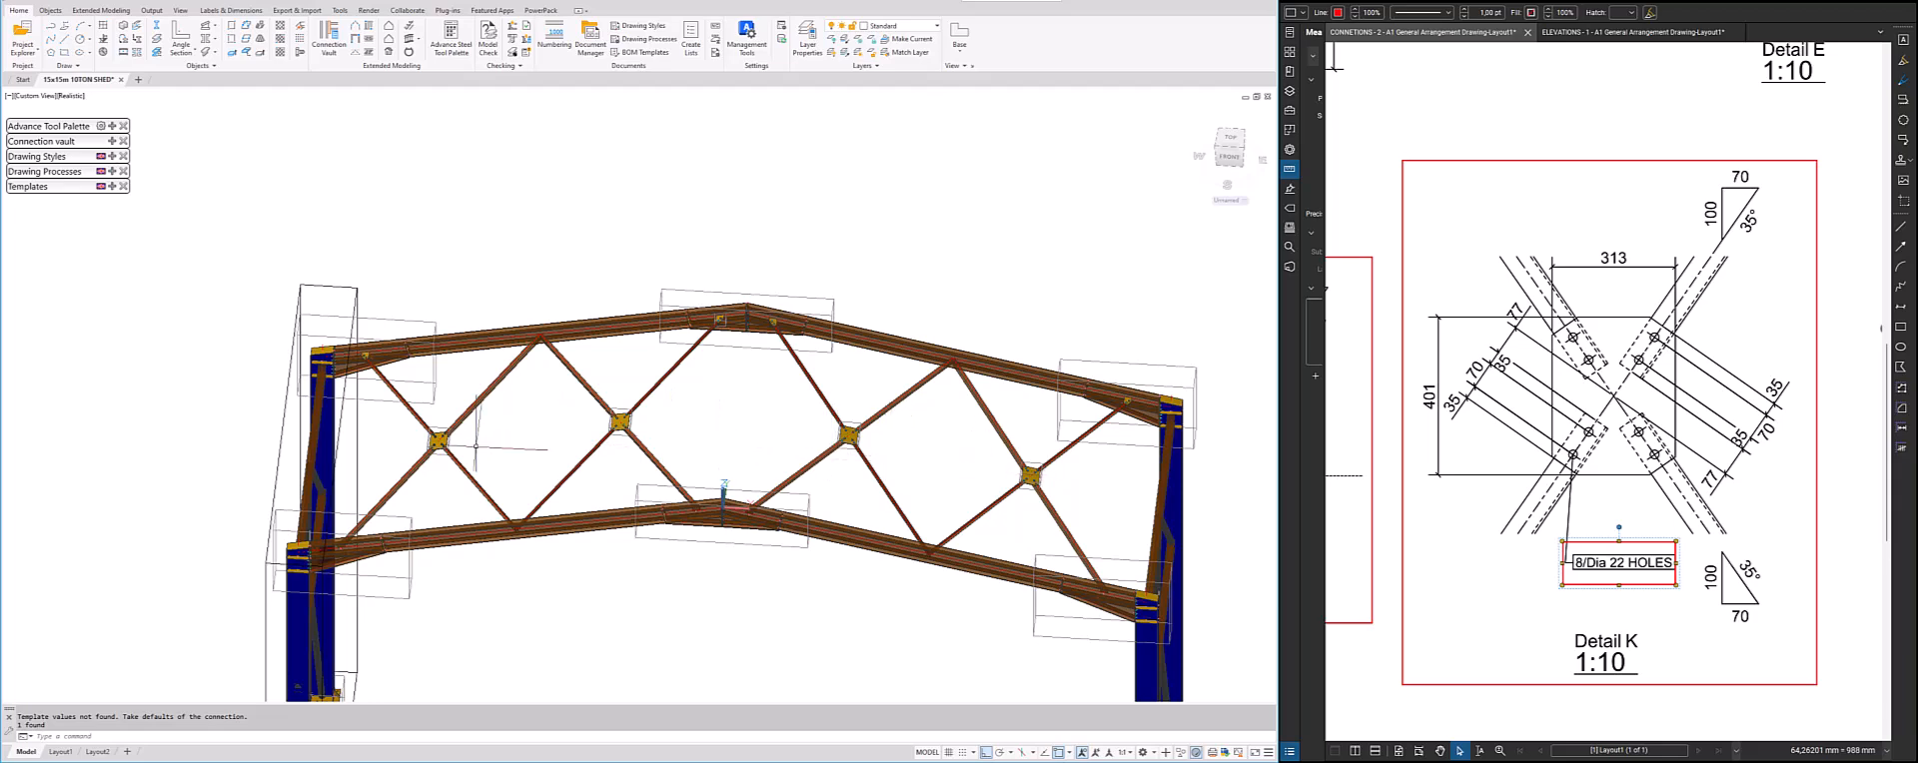
# Add a Gusset plate for 2 diagonals connection, as in Detail J, between the rafter and the two braces meeting at its node
pyautogui.keyDown('shift'); pyautogui.moveTo(447, 477); pyautogui.dragTo(581, 502, button='middle'); pyautogui.keyUp('shift')
pyautogui.scroll(6, 504, 484)
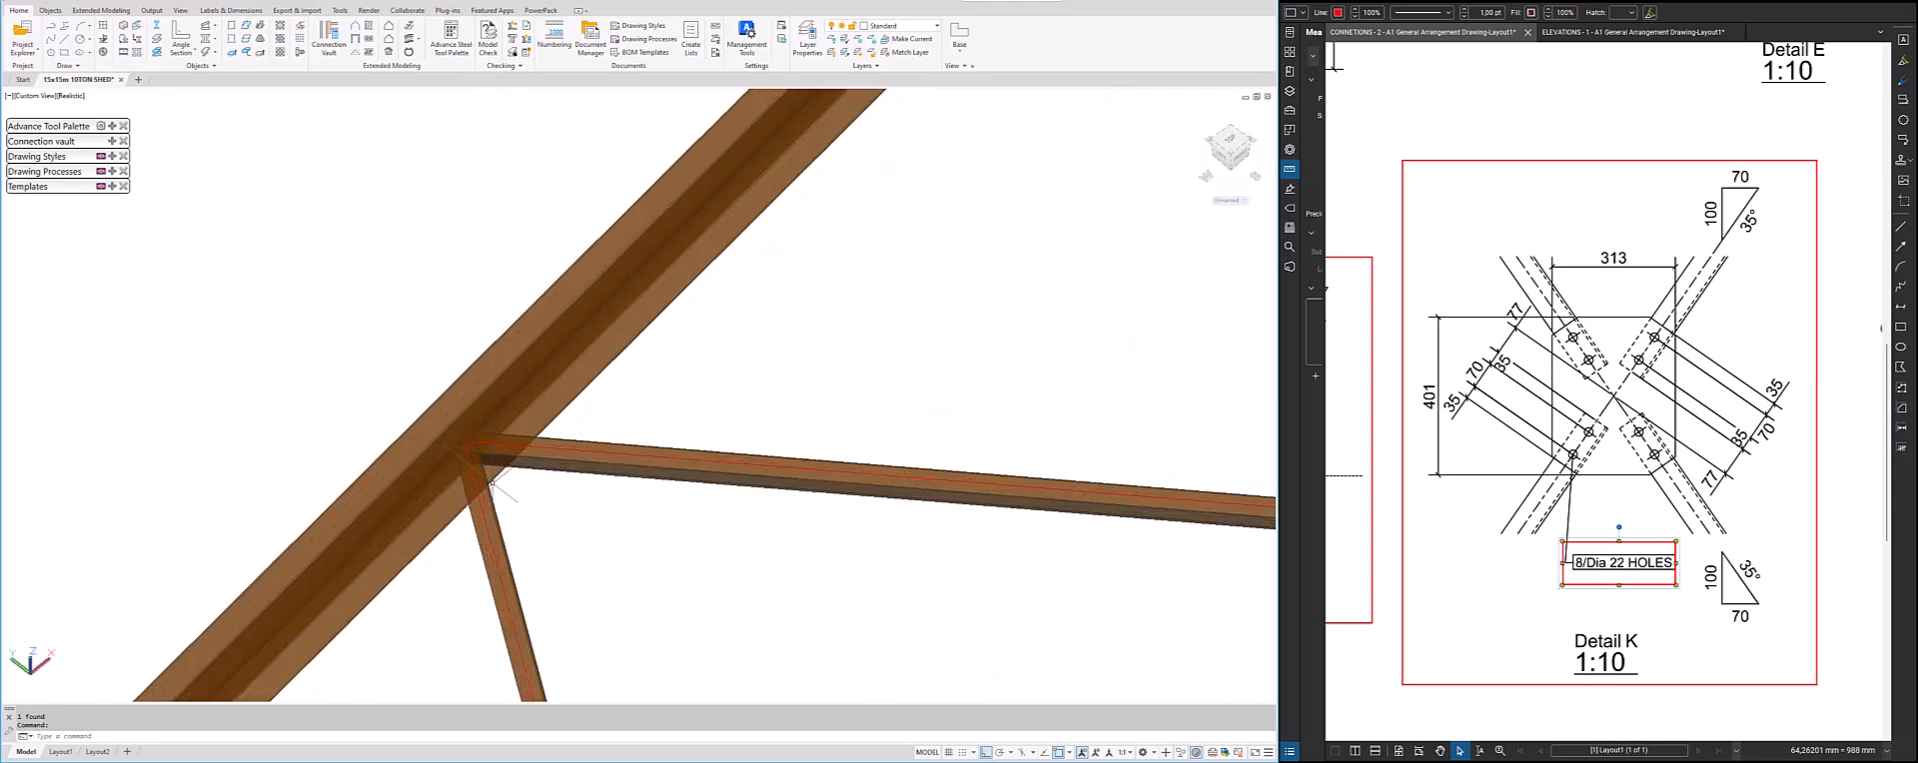
pyautogui.scroll(-3, 1633, 421)
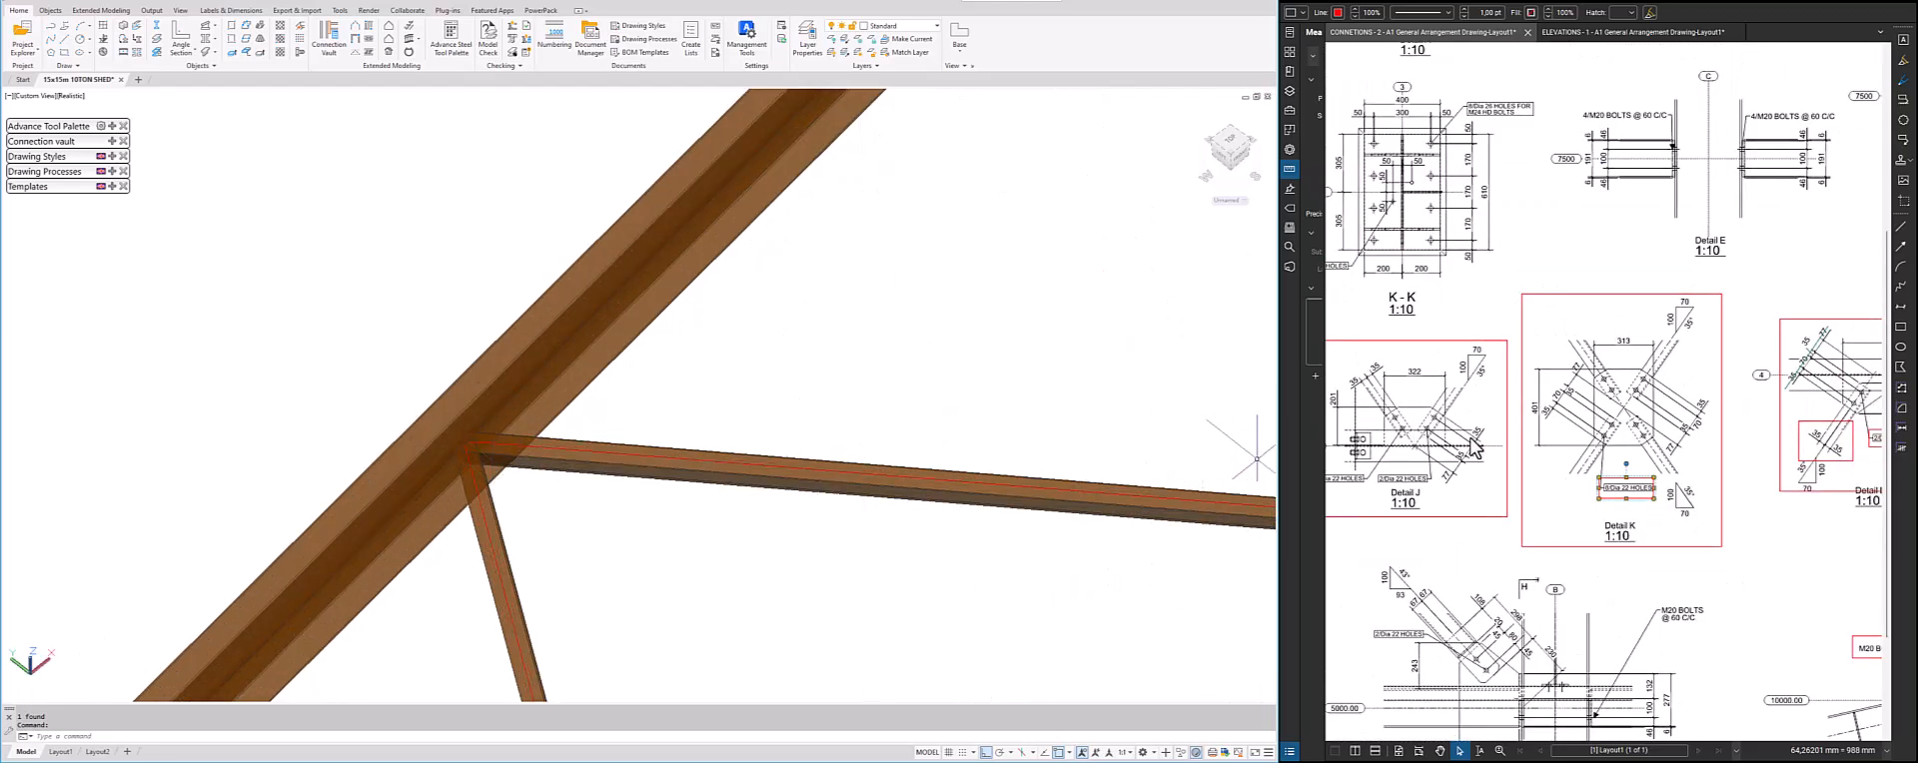
pyautogui.scroll(5, 1420, 448)
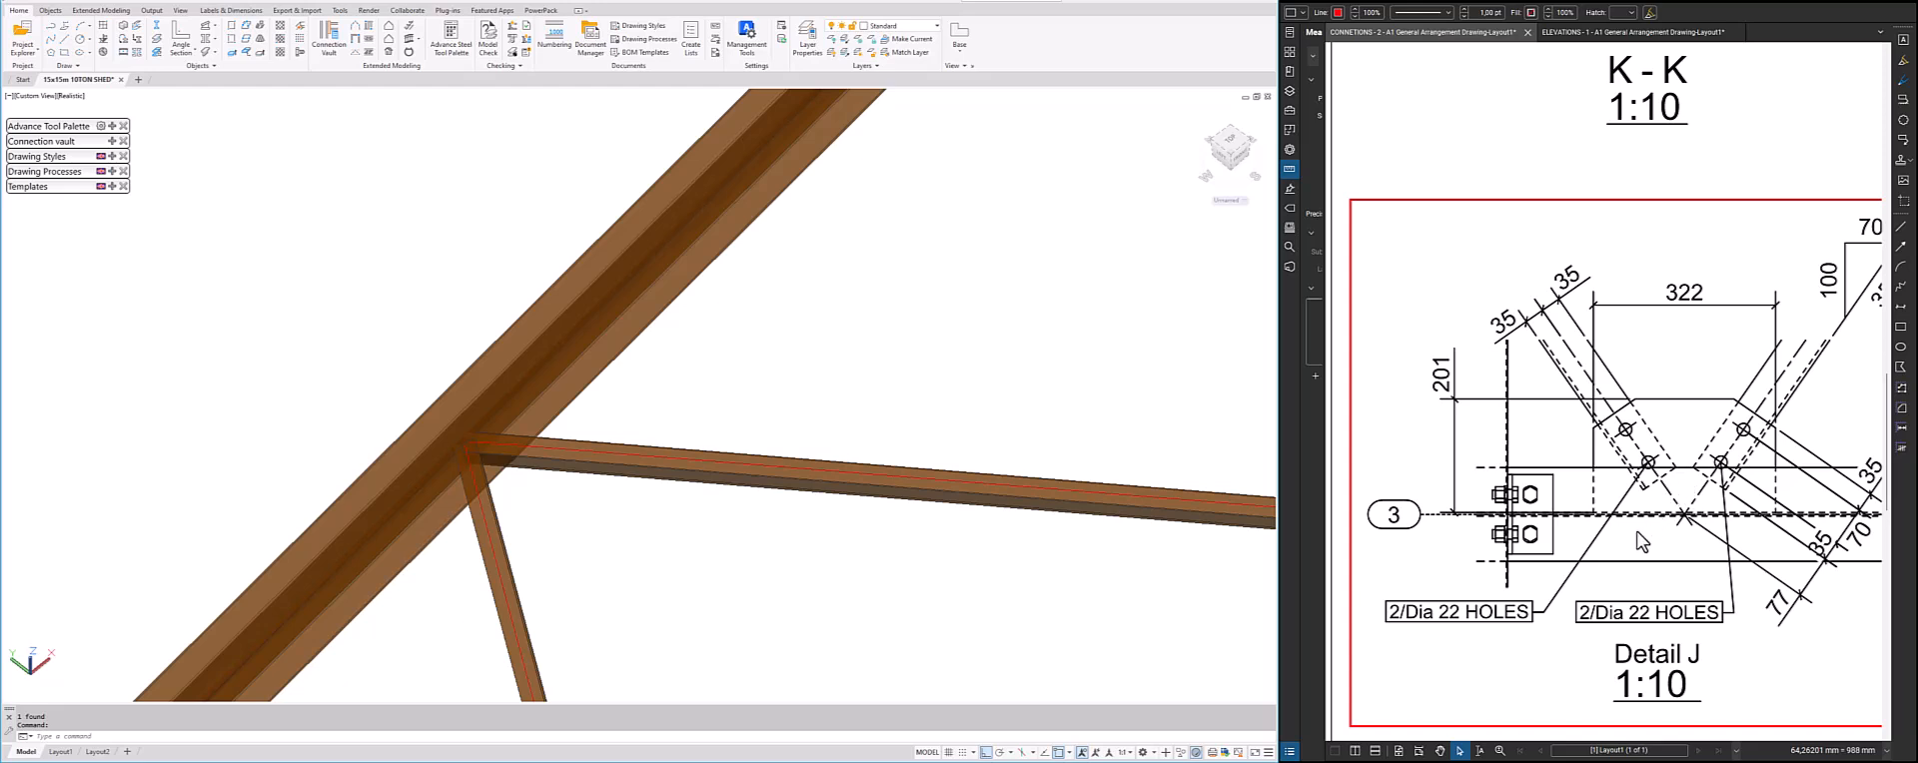
pyautogui.click(114, 142)
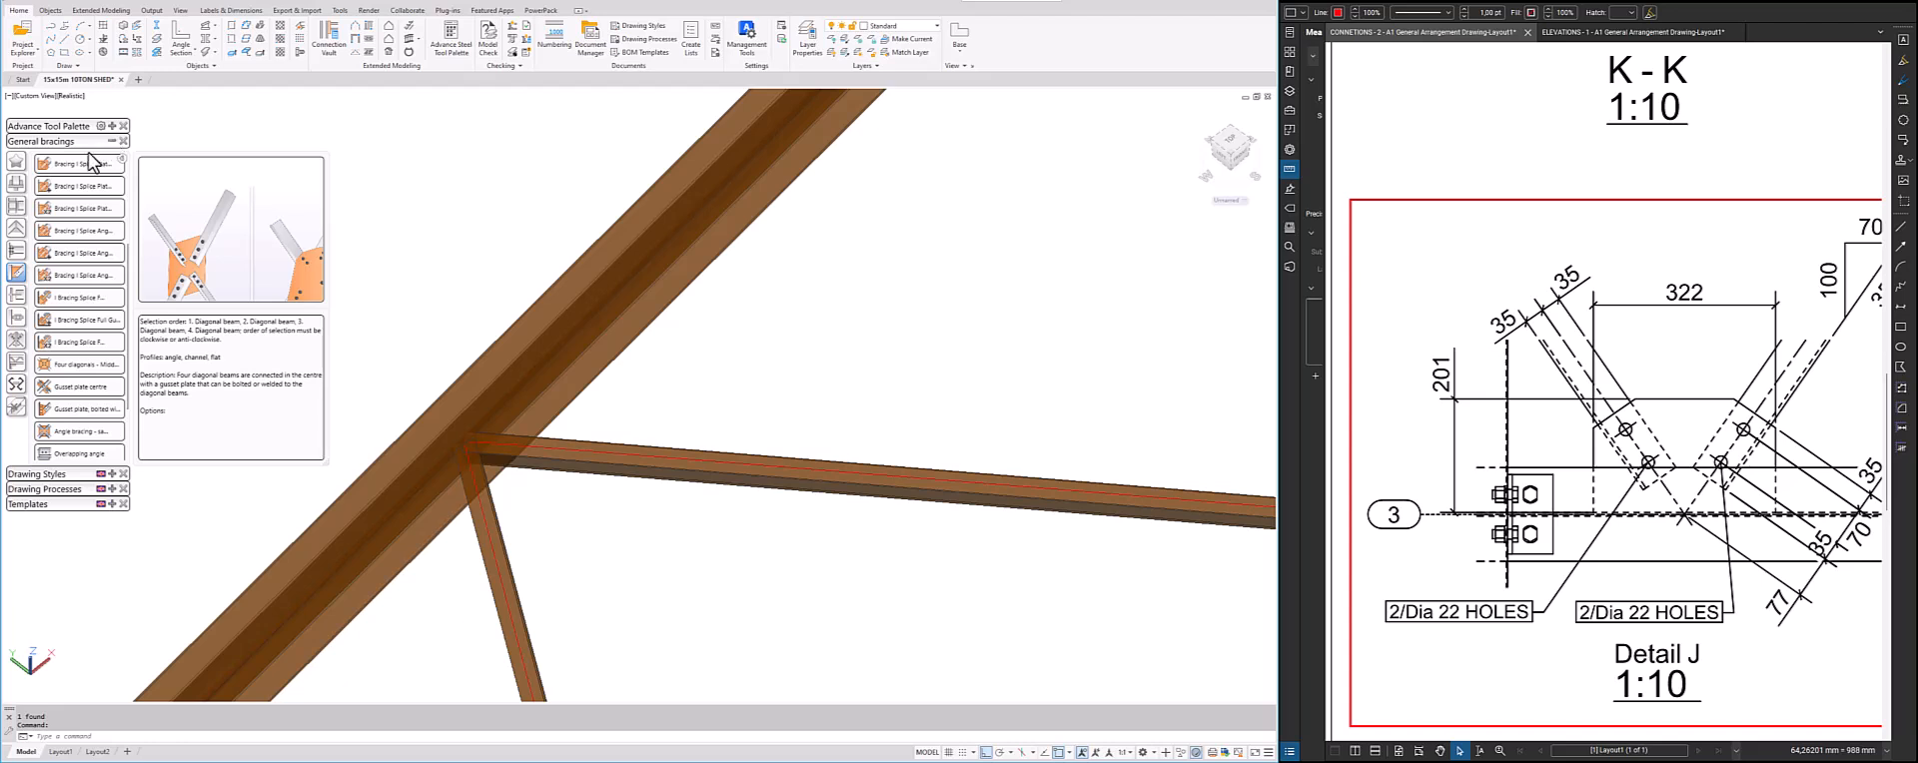
pyautogui.scroll(3, 84, 211)
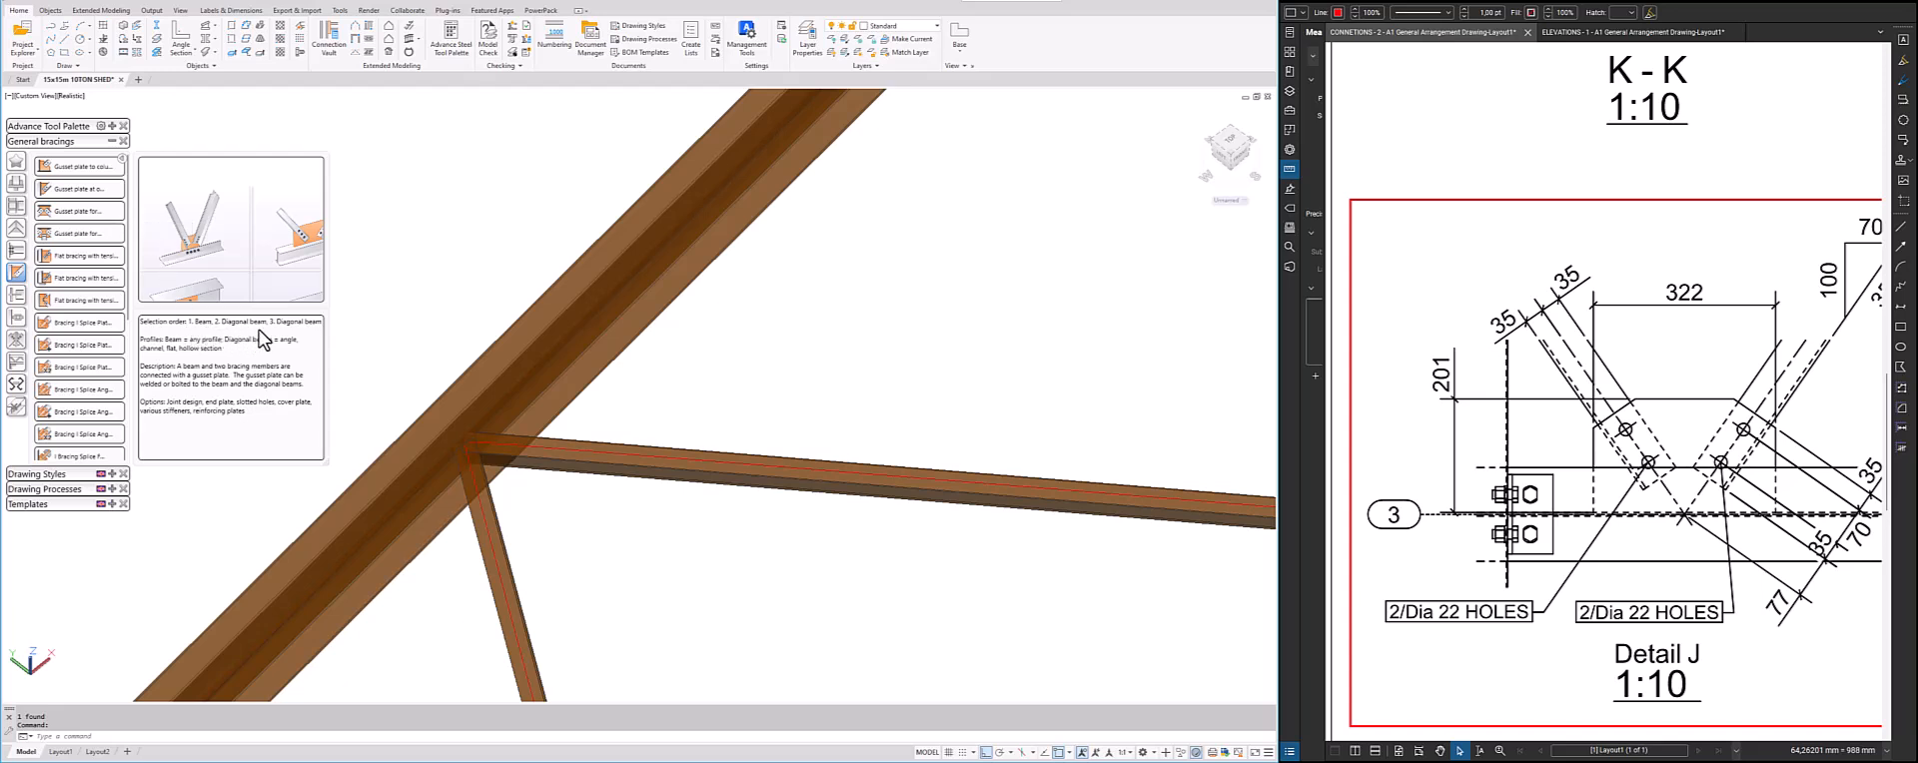
pyautogui.click(76, 217)
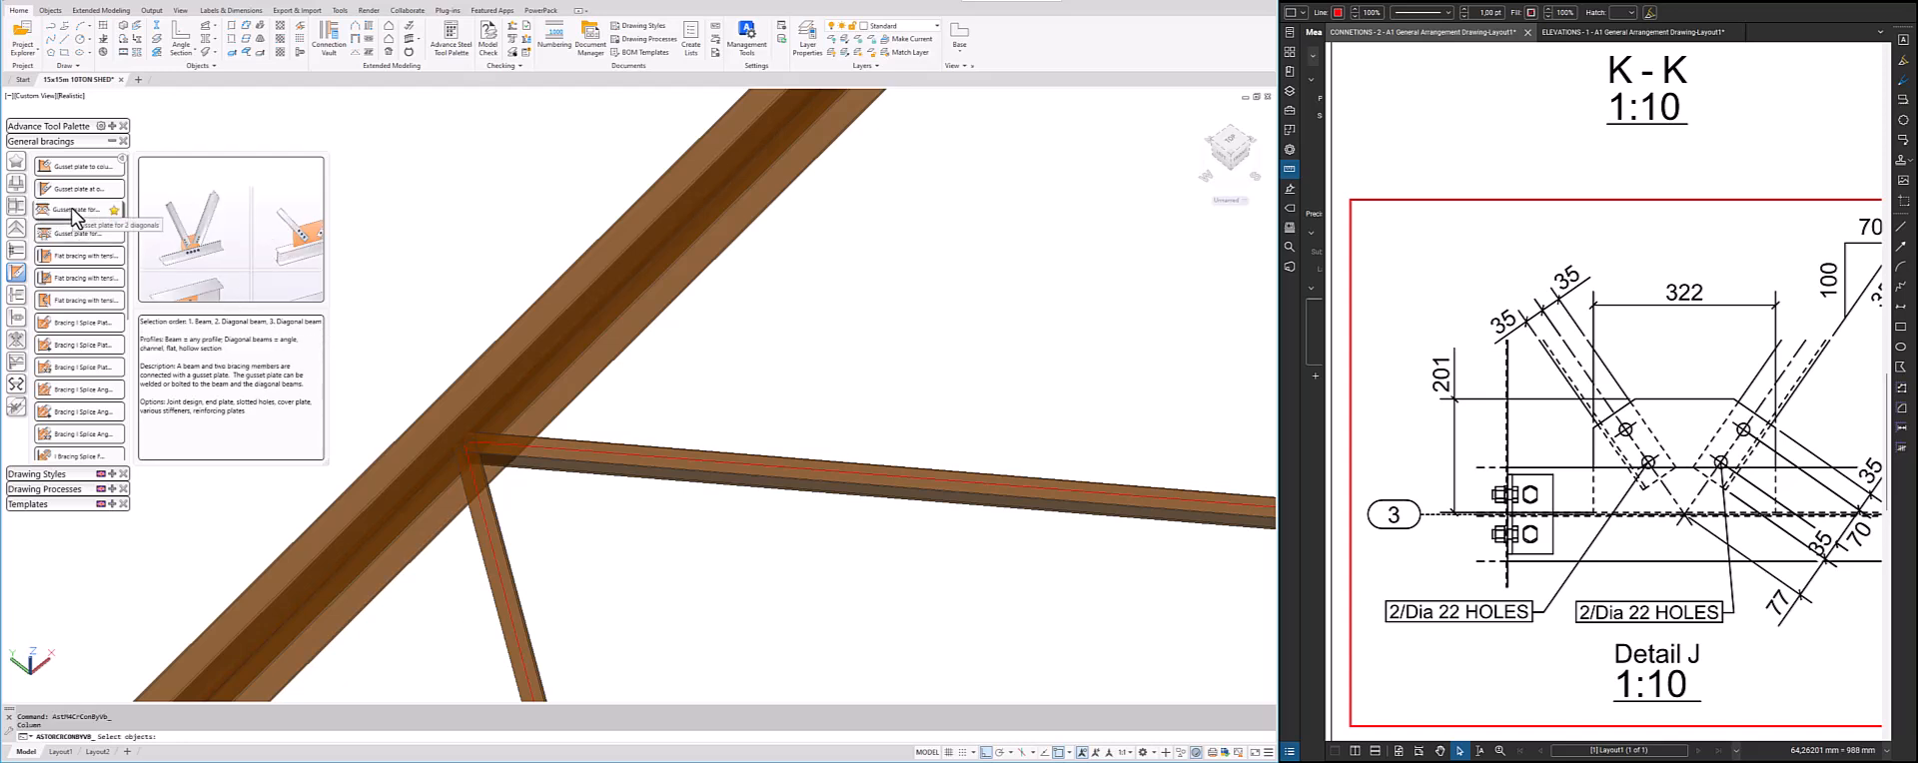
pyautogui.click(521, 341)
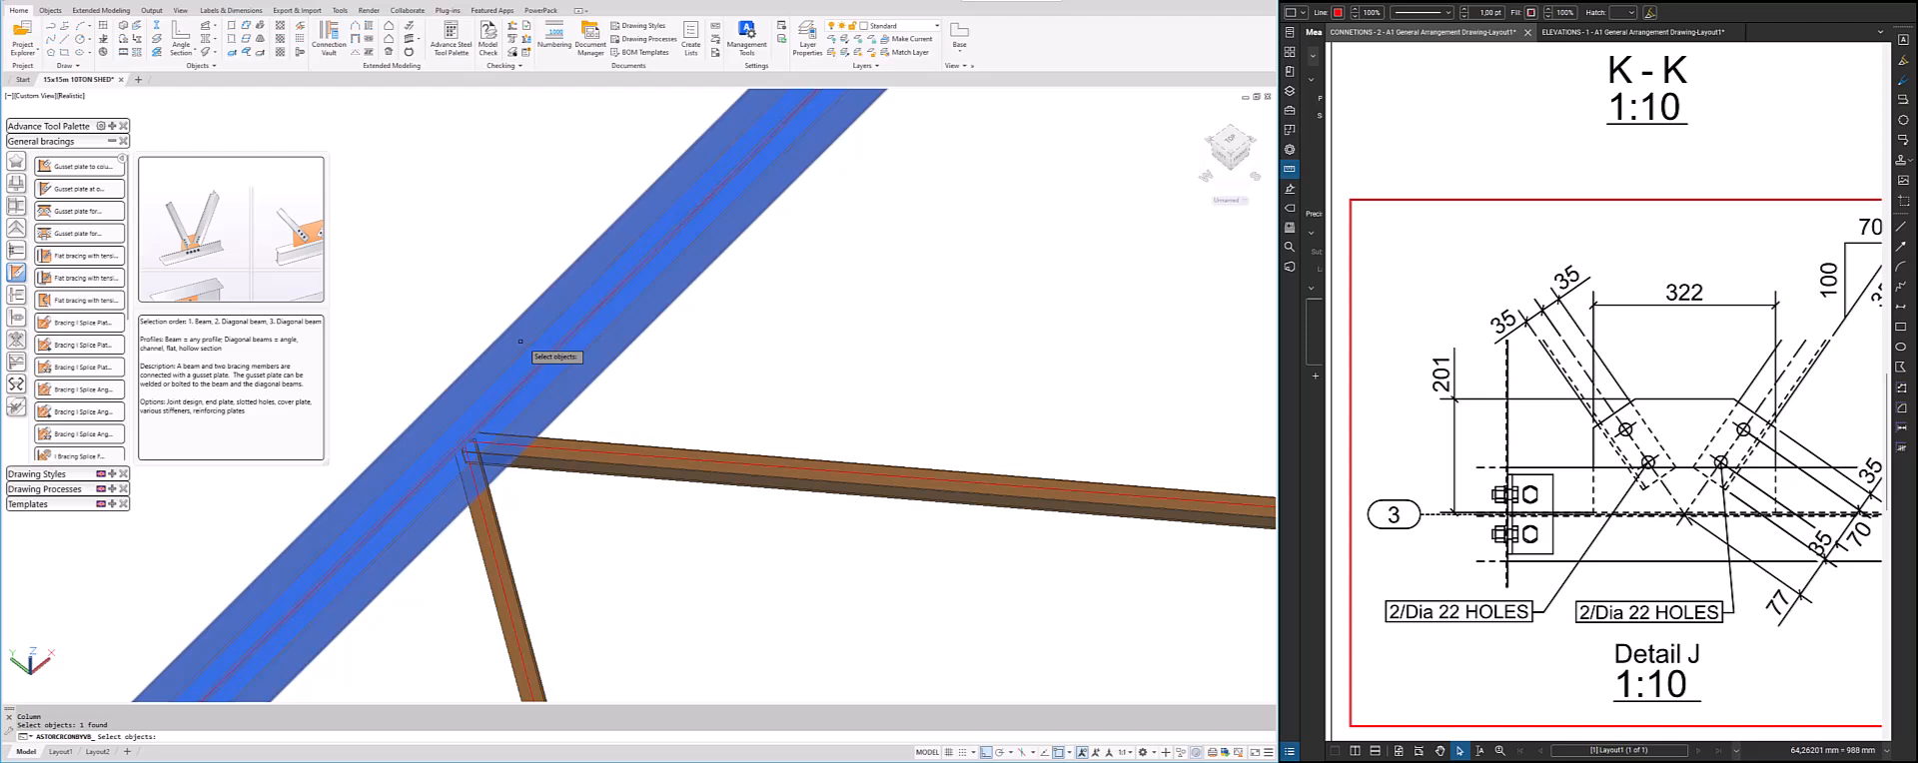
pyautogui.press('Return')
pyautogui.click(603, 446)
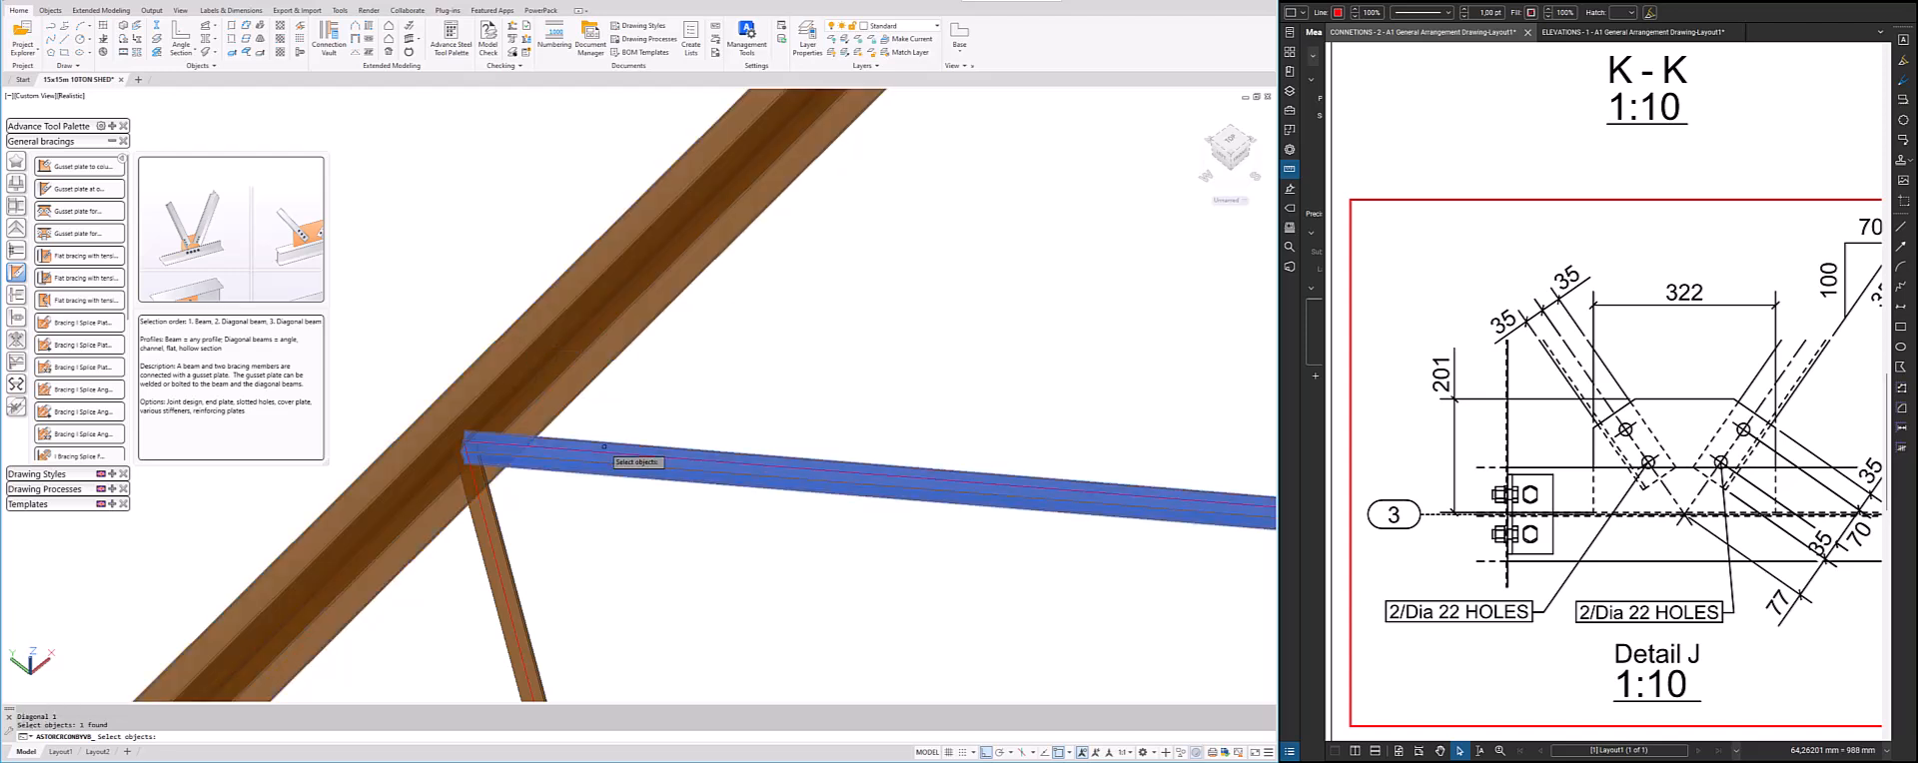
pyautogui.press('Return')
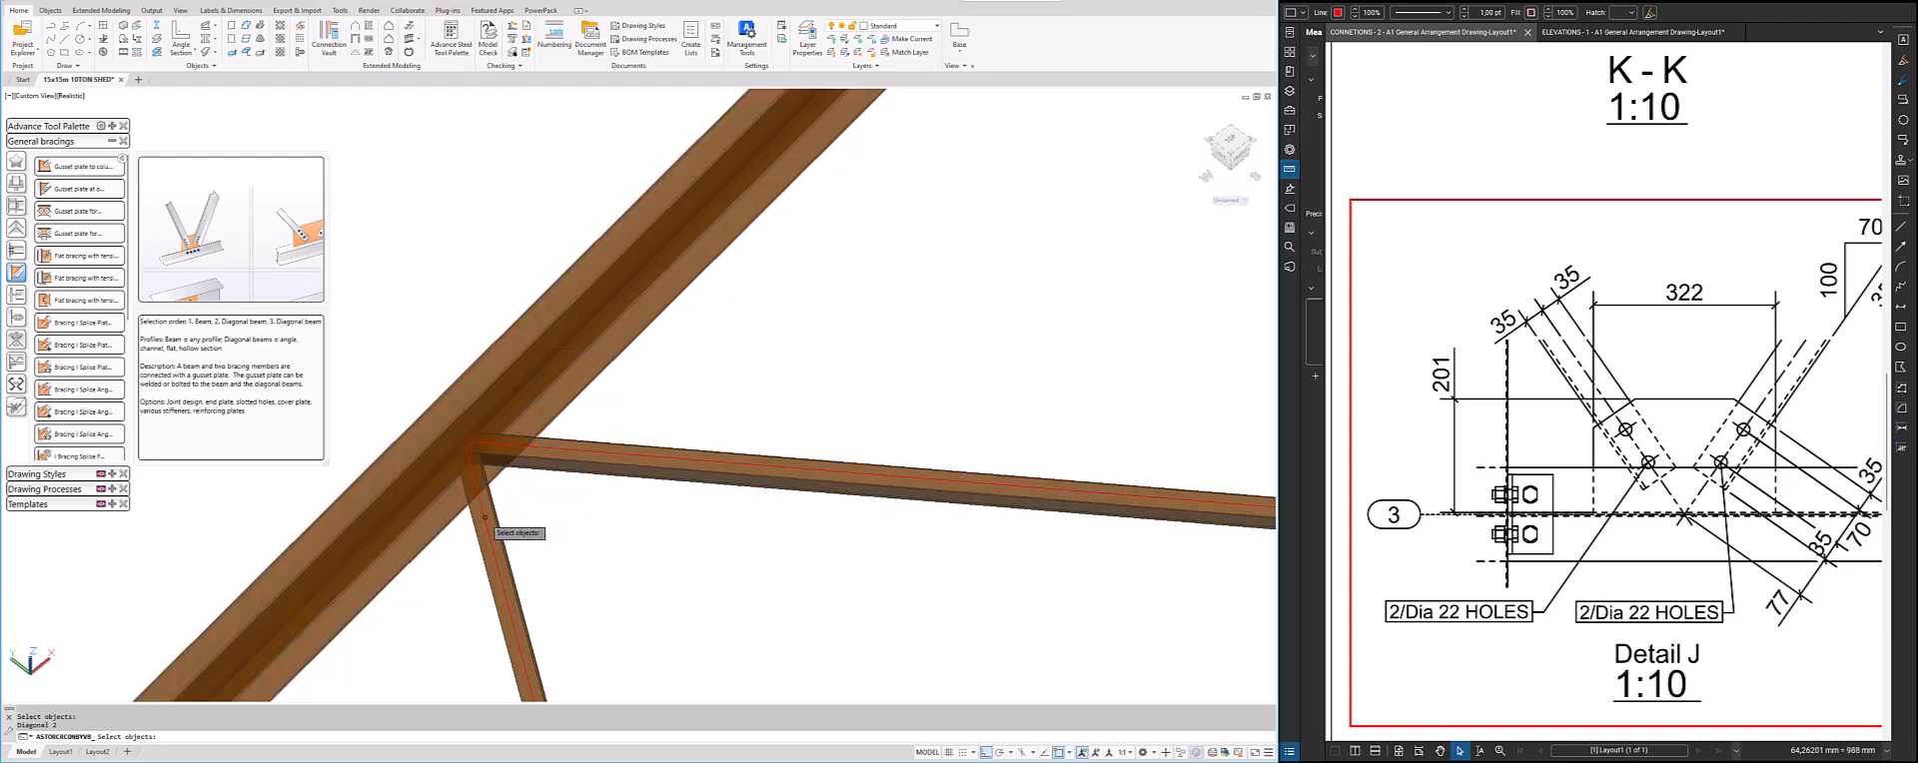
pyautogui.click(484, 518)
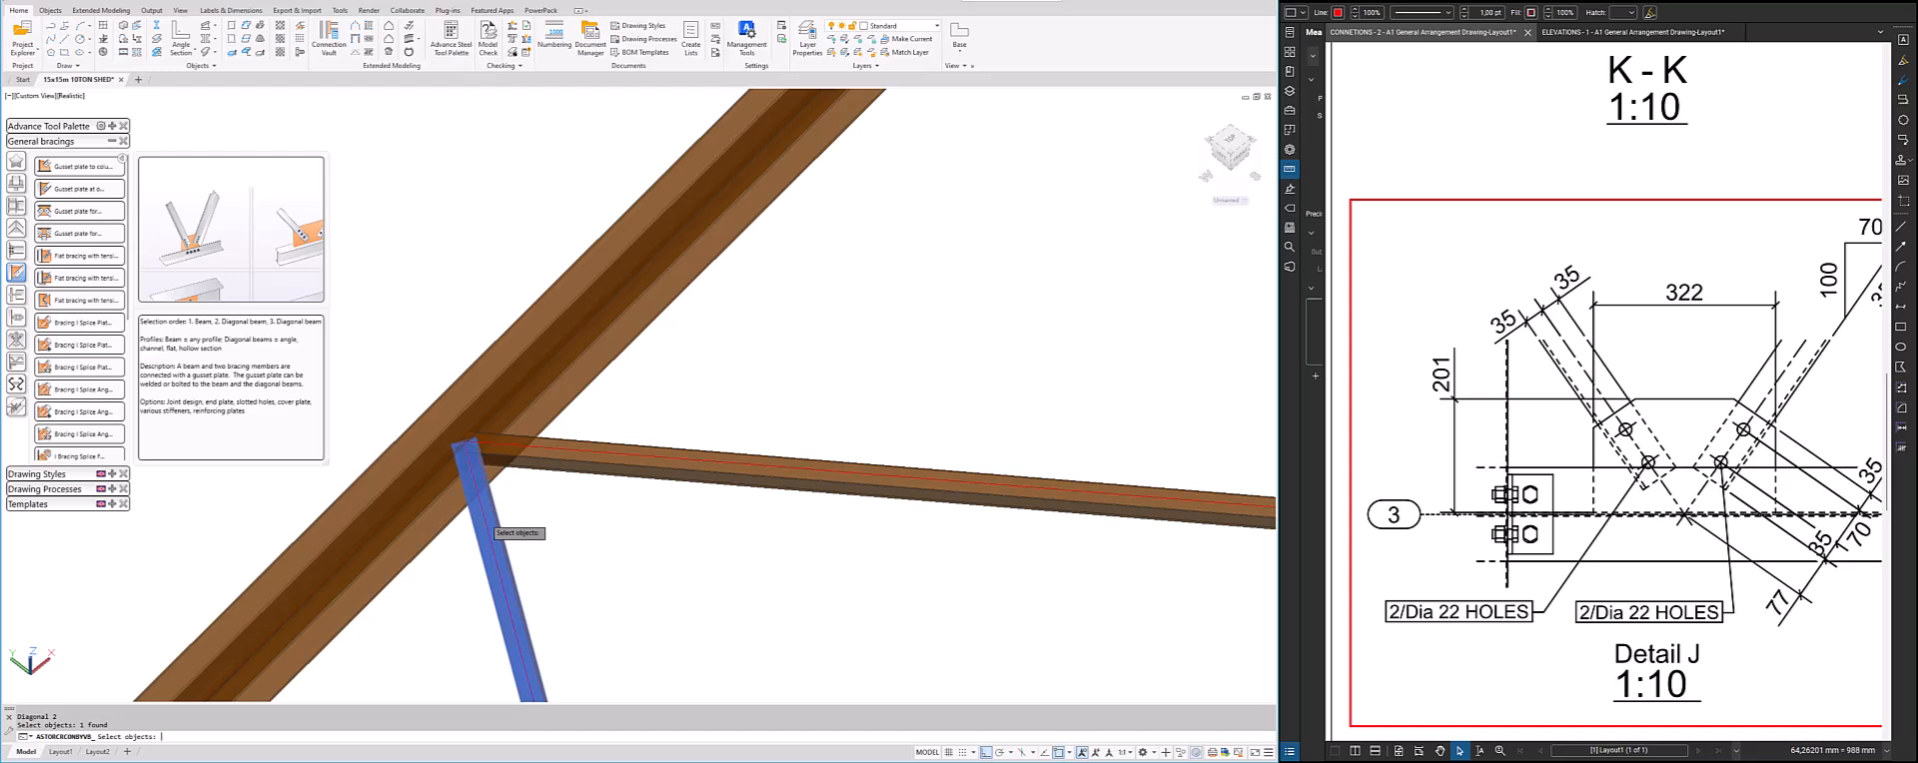
pyautogui.press('Return')
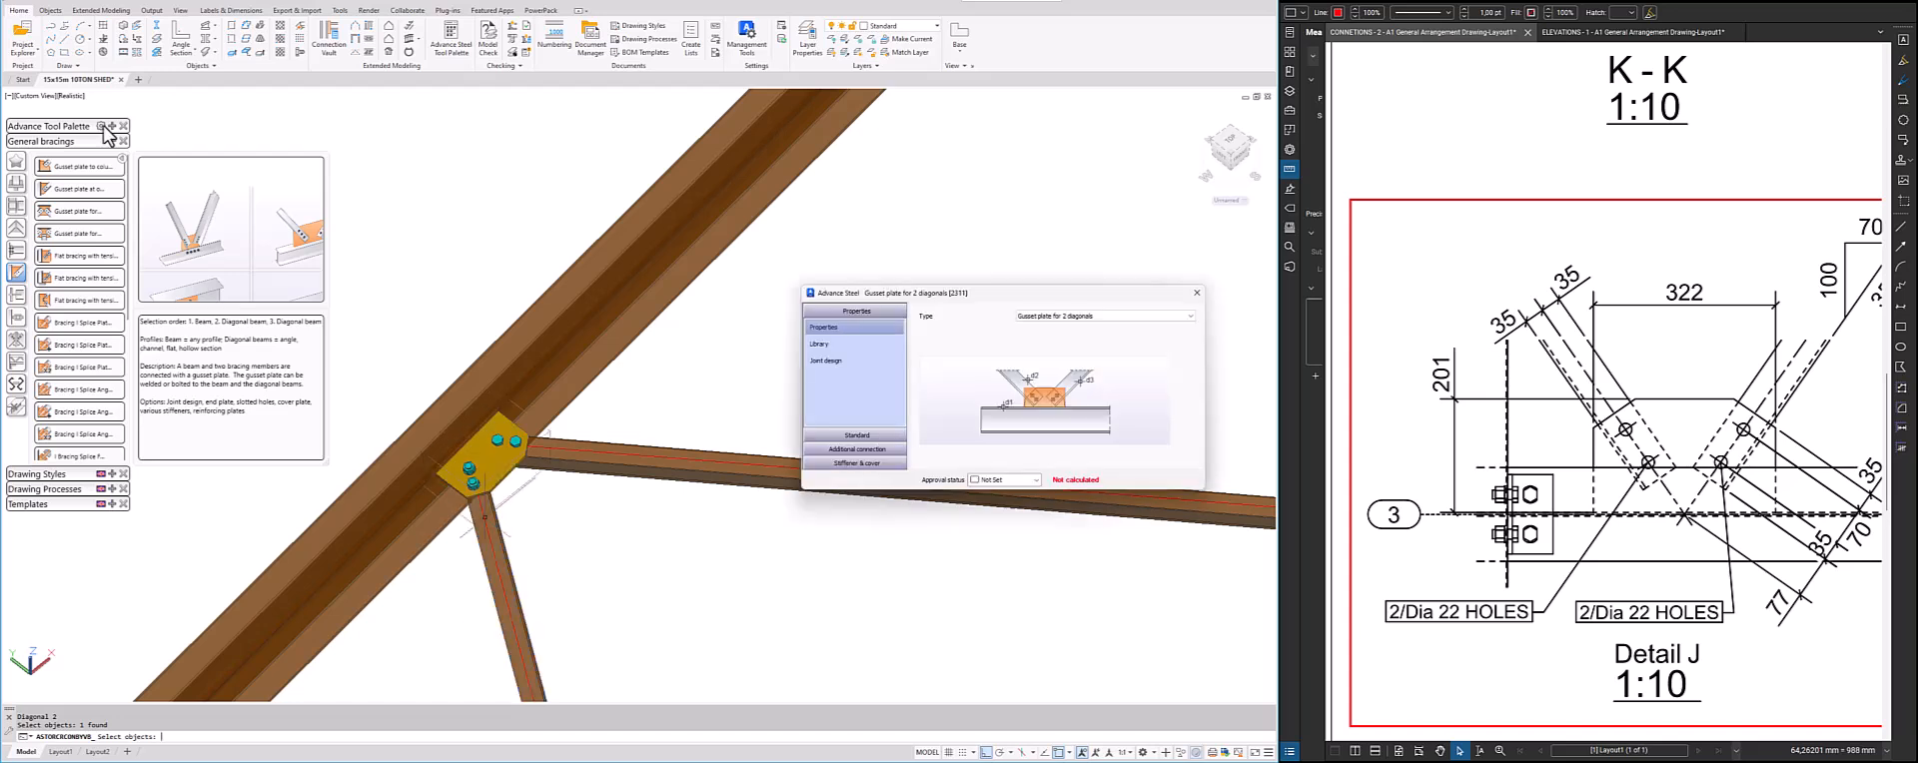
pyautogui.click(117, 143)
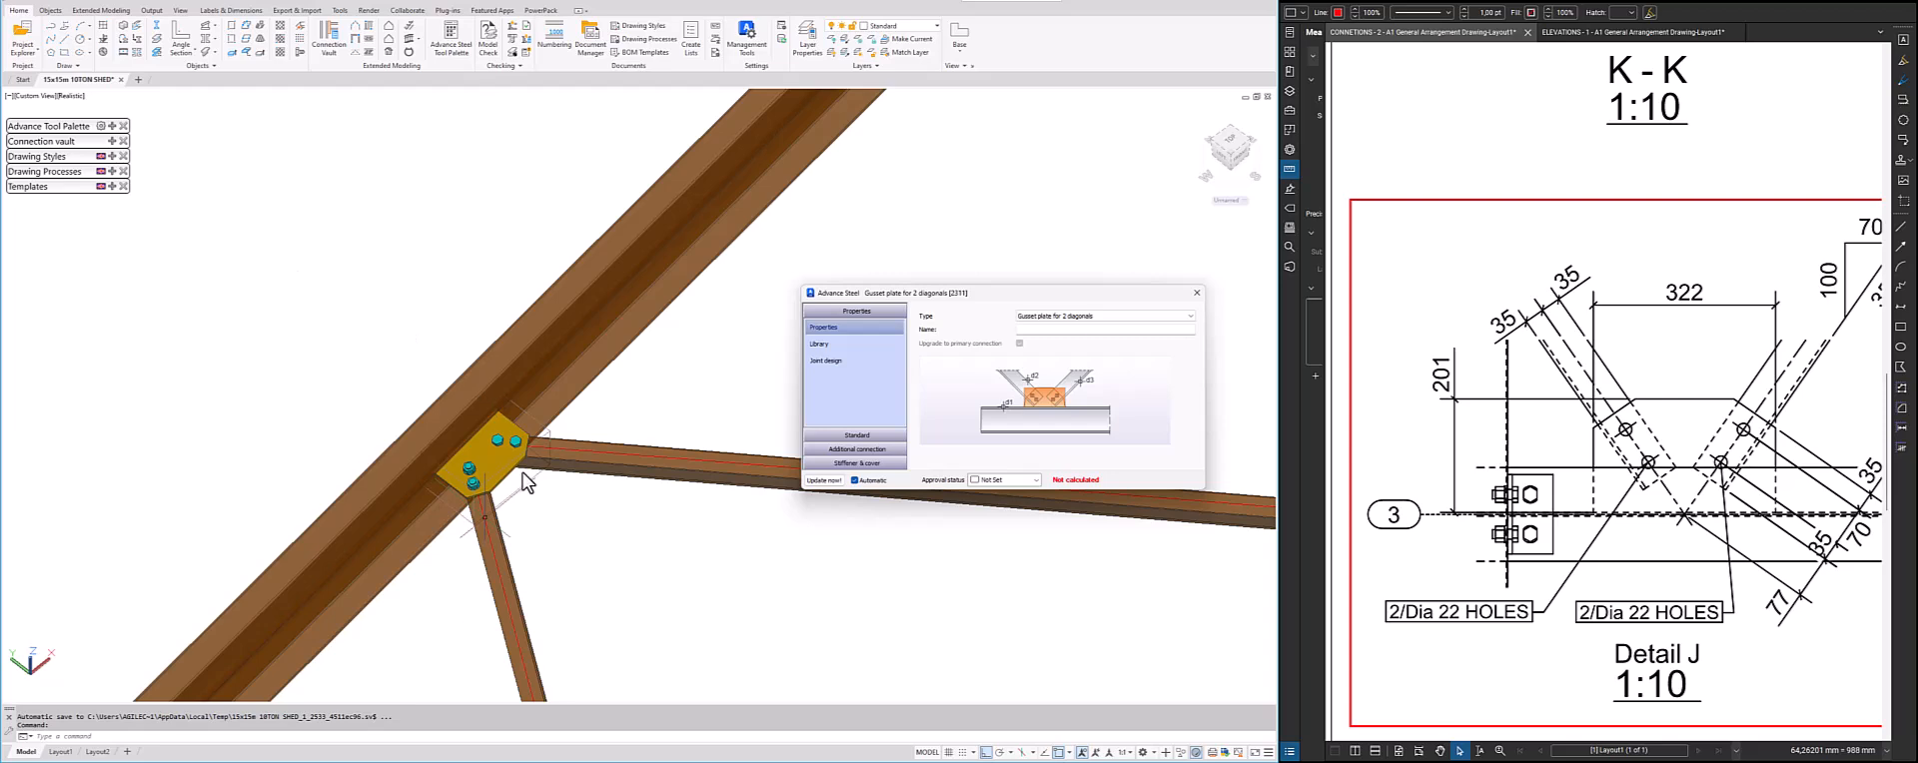
# Set the new gusset plate's thickness to 8 mm and both diagonal-to-profile distances to 40 mm
pyautogui.scroll(-2, 524, 483)
pyautogui.keyDown('shift'); pyautogui.moveTo(523, 483); pyautogui.dragTo(438, 193, button='middle'); pyautogui.keyUp('shift')
pyautogui.scroll(4, 464, 261)
pyautogui.scroll(-5, 439, 150)
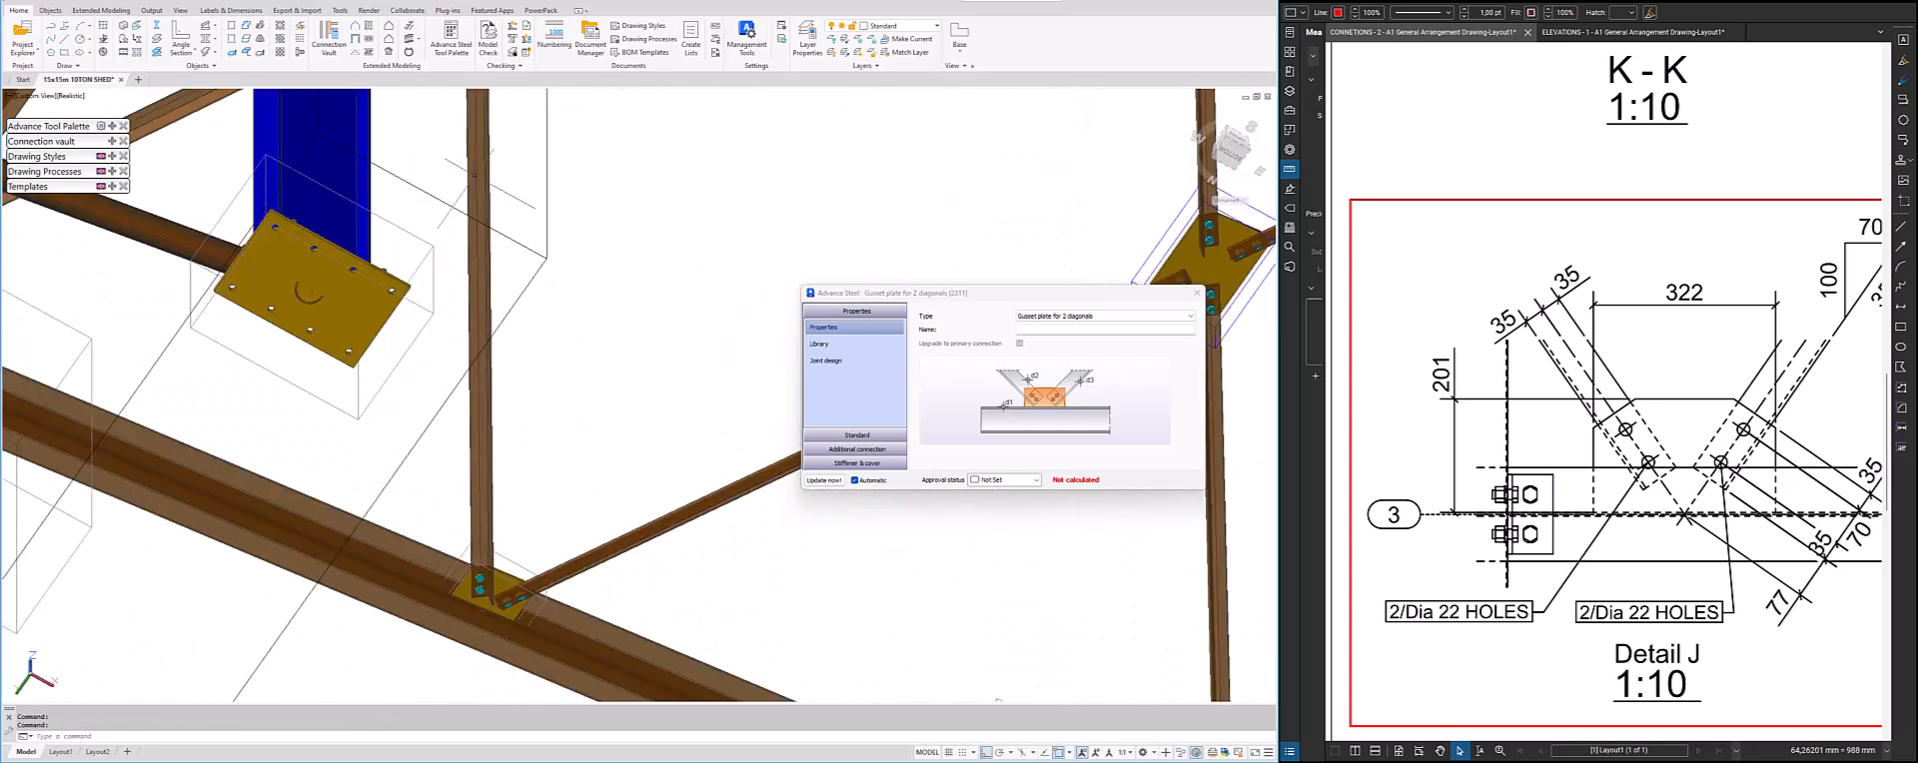
pyautogui.scroll(8, 490, 380)
pyautogui.keyDown('shift'); pyautogui.moveTo(489, 396); pyautogui.dragTo(503, 398, button='middle'); pyautogui.keyUp('shift')
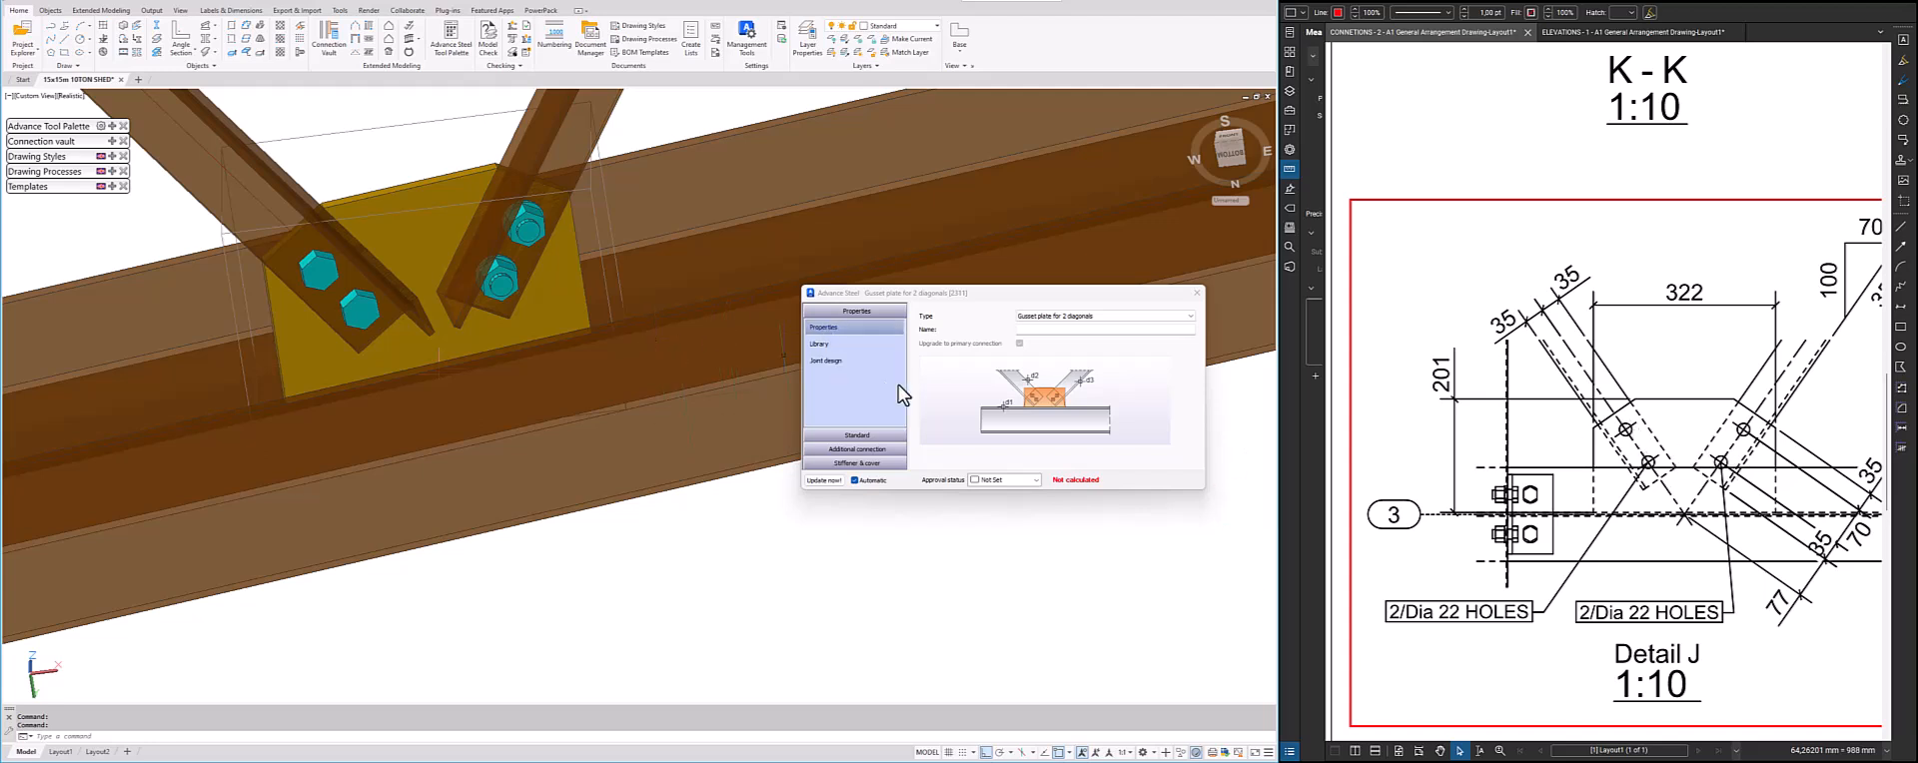
pyautogui.click(857, 436)
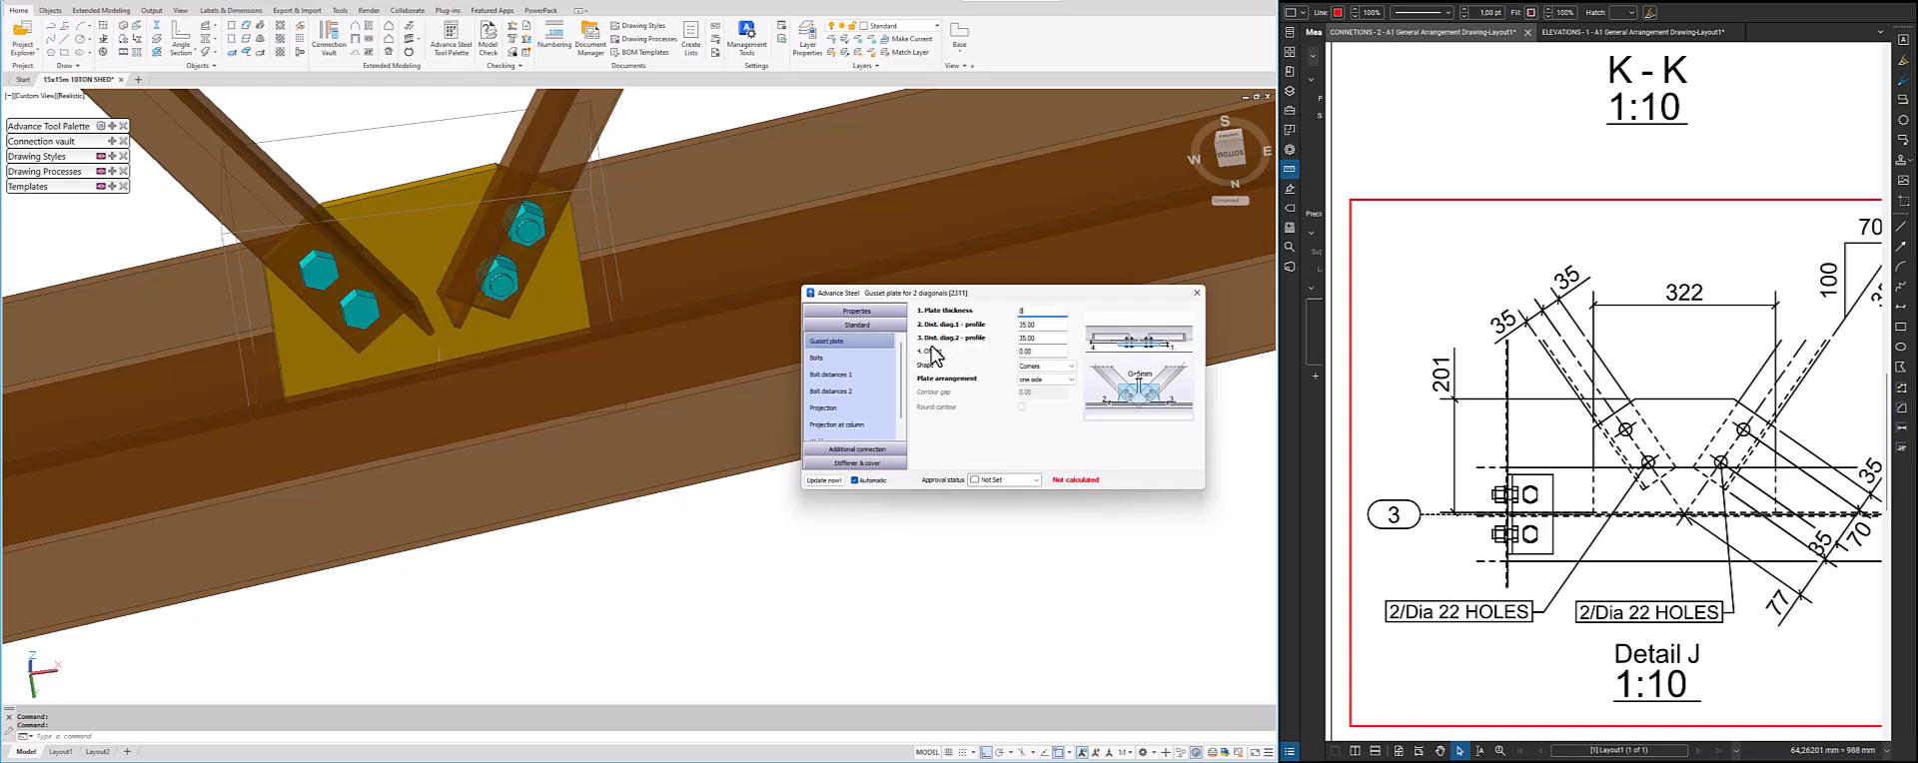
pyautogui.click(1031, 325)
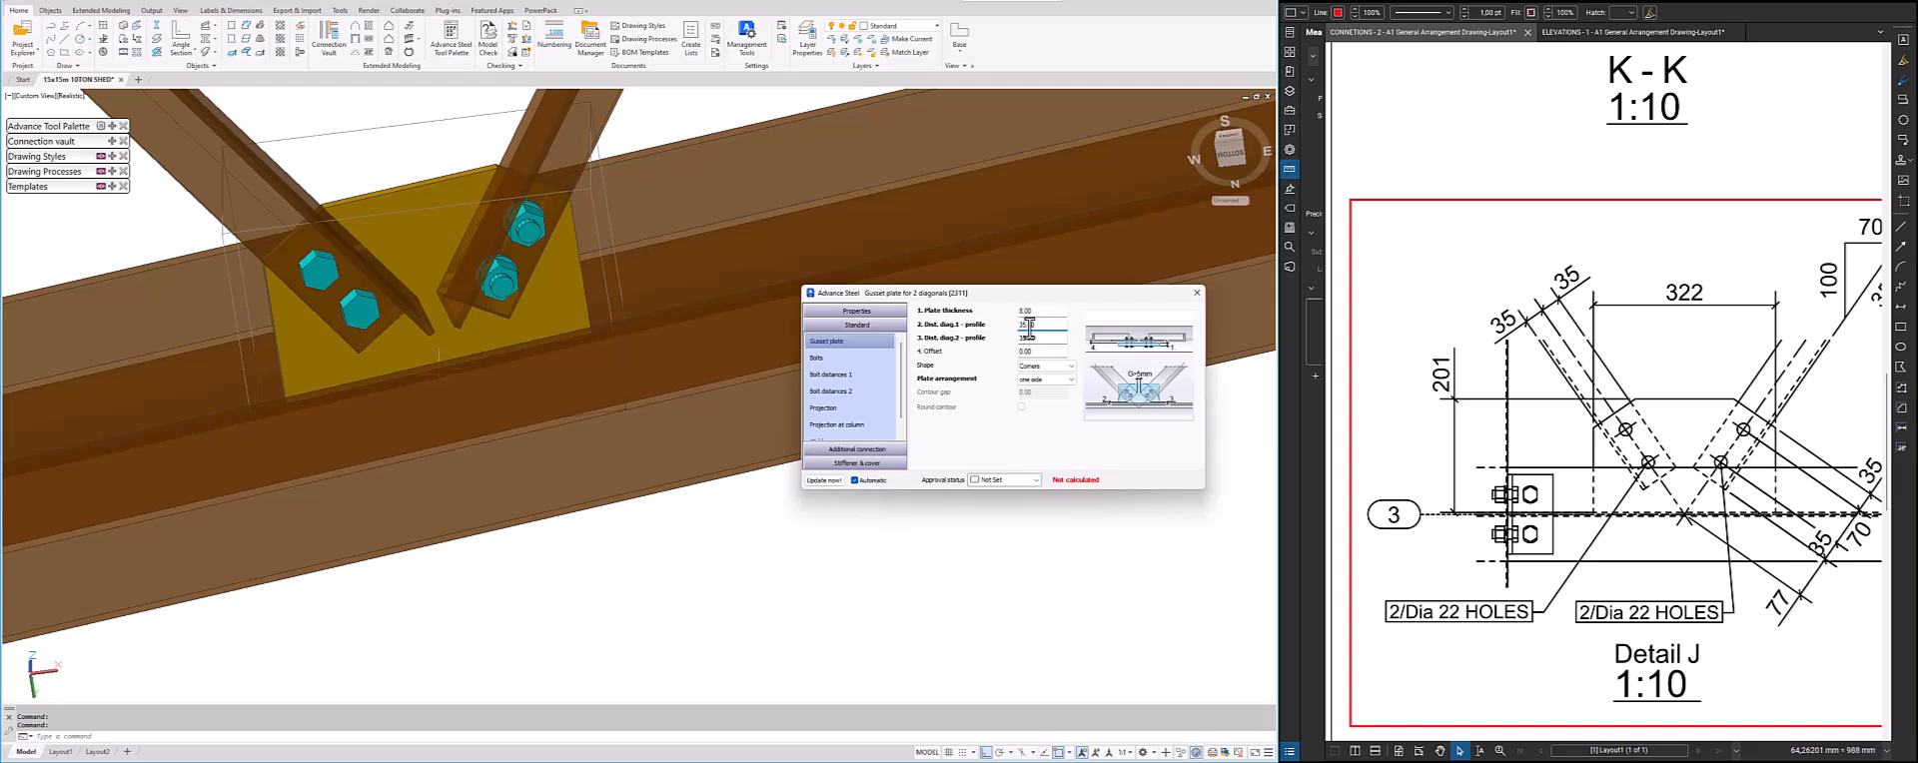
pyautogui.doubleClick(1042, 326)
pyautogui.scroll(-2, 1564, 546)
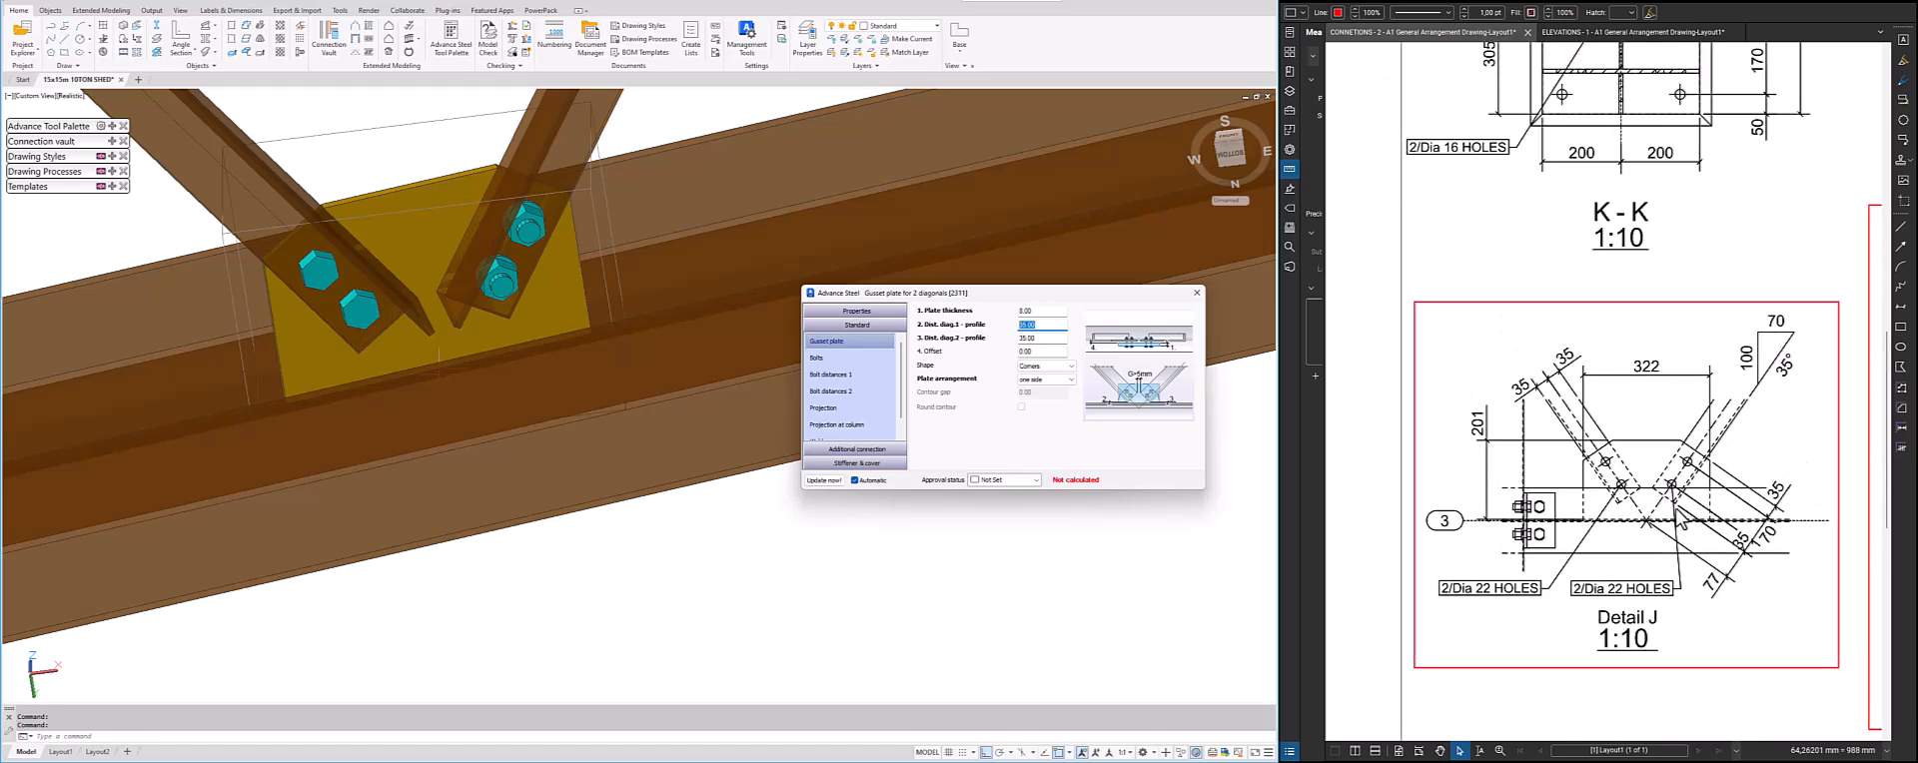
pyautogui.scroll(2, 1679, 516)
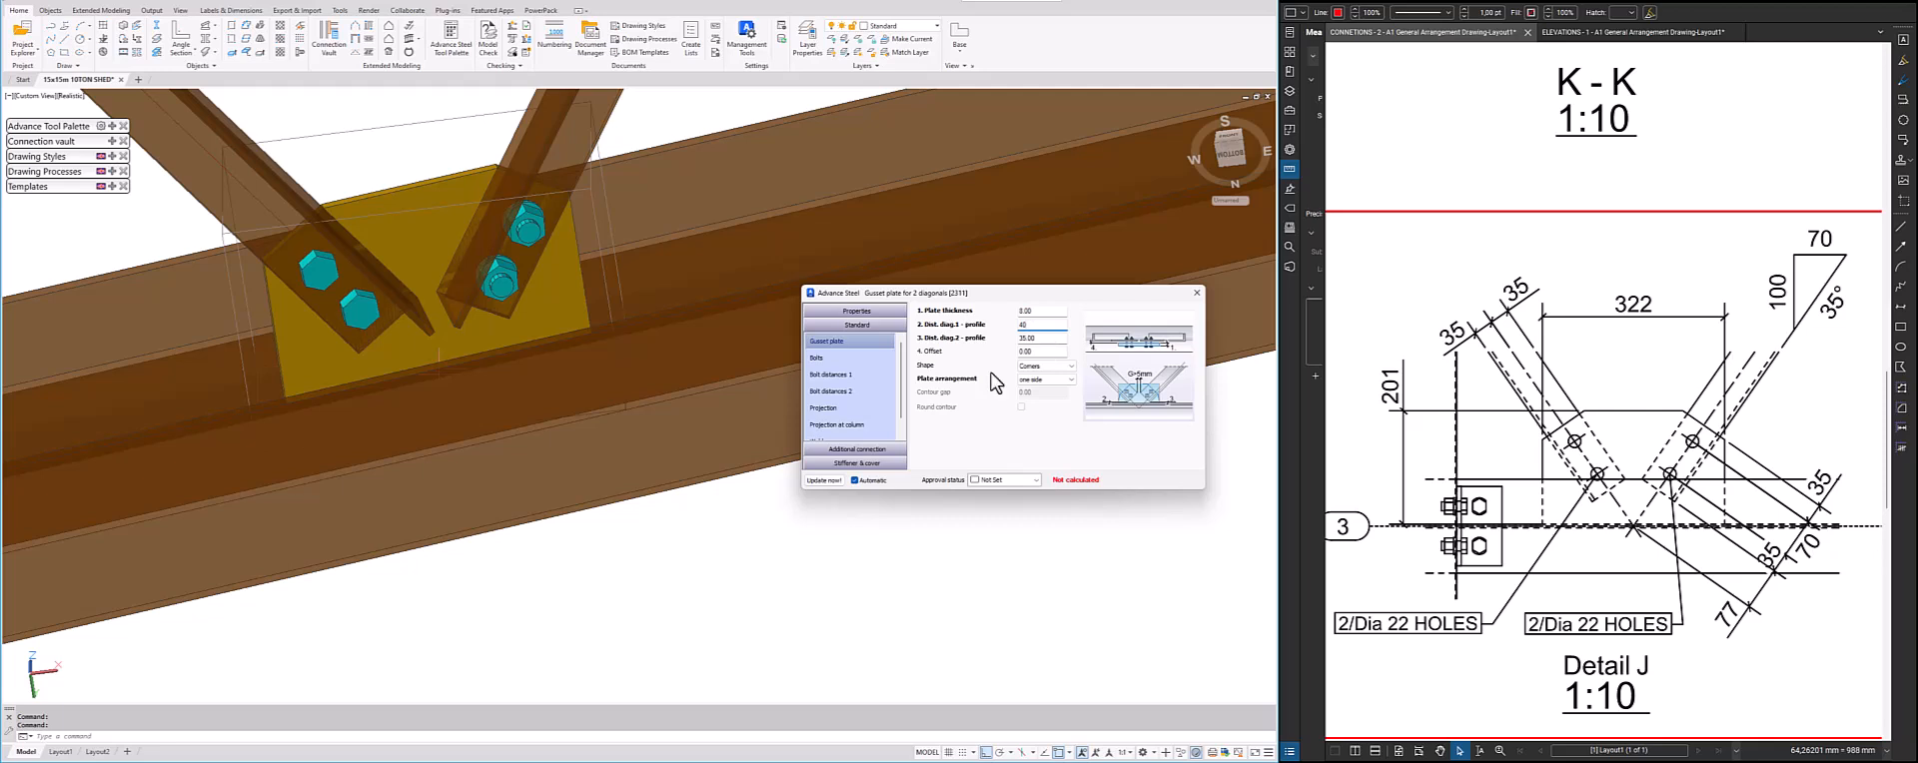
pyautogui.click(1013, 341)
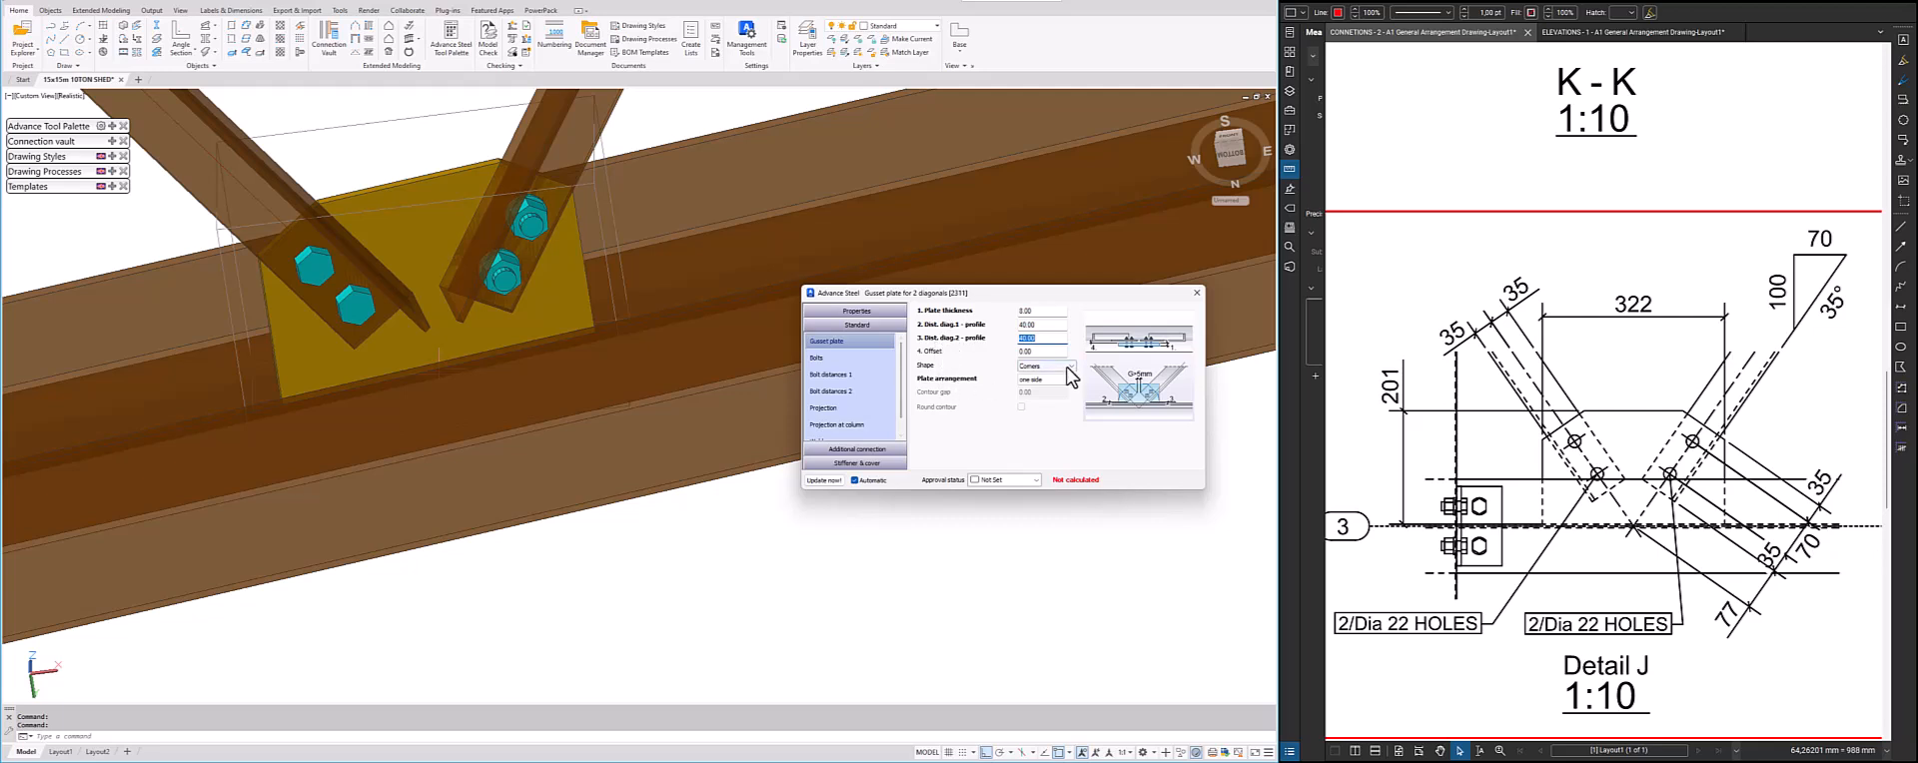
# Check the connection's bolt settings and outline Detail J's two 2/Dia 22 HOLES notes with a rectangle in the reference drawing
pyautogui.click(819, 357)
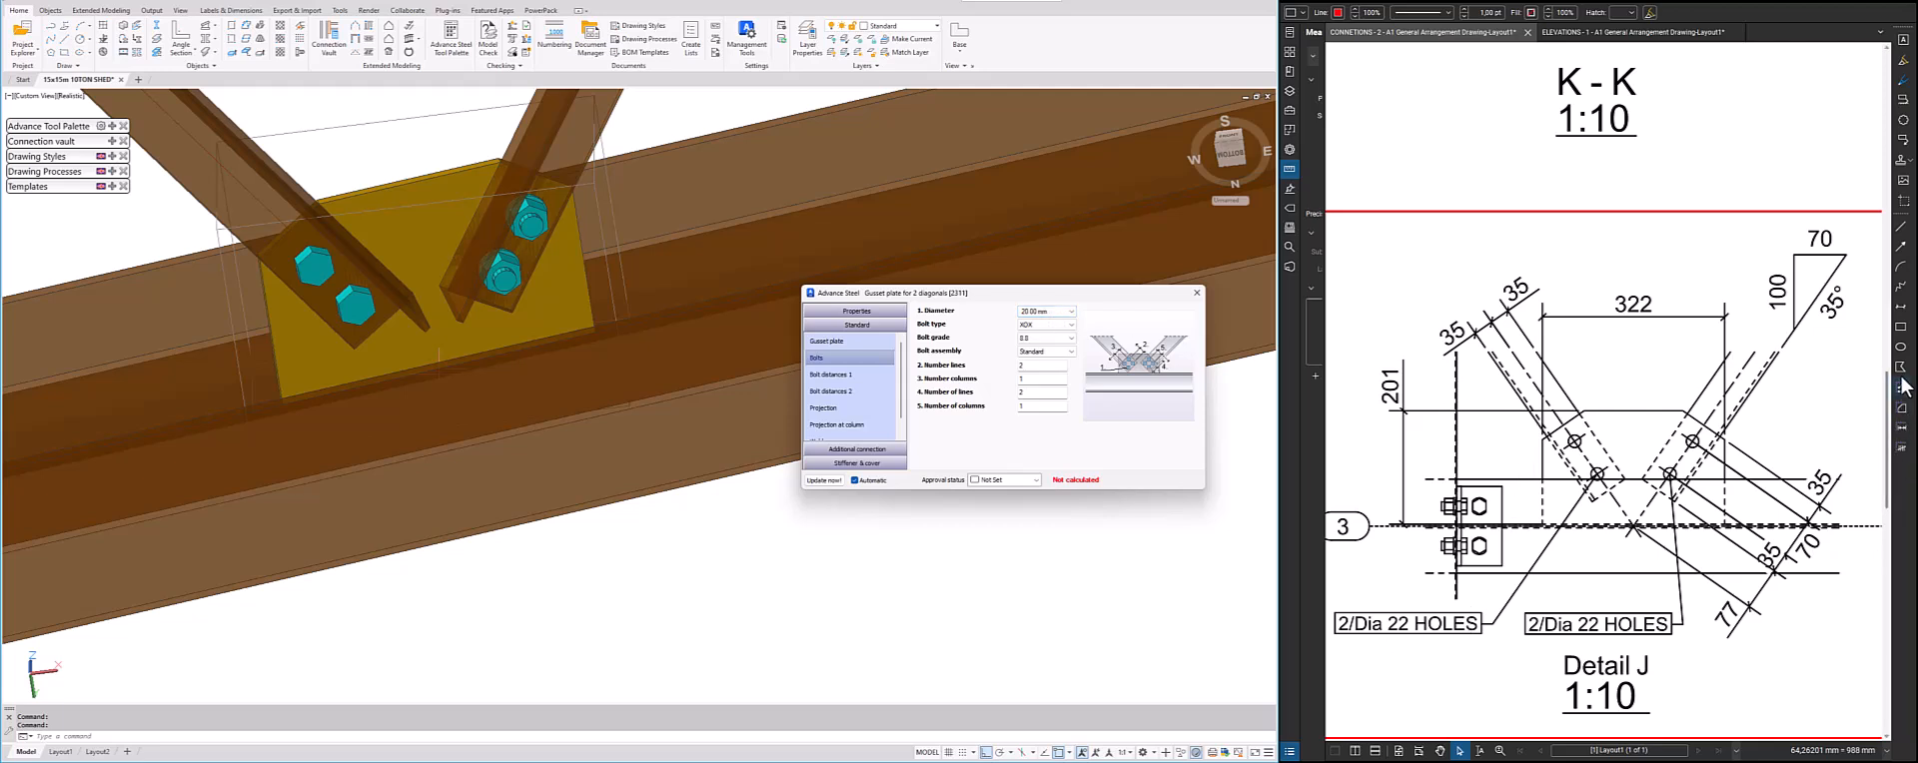
pyautogui.click(1901, 327)
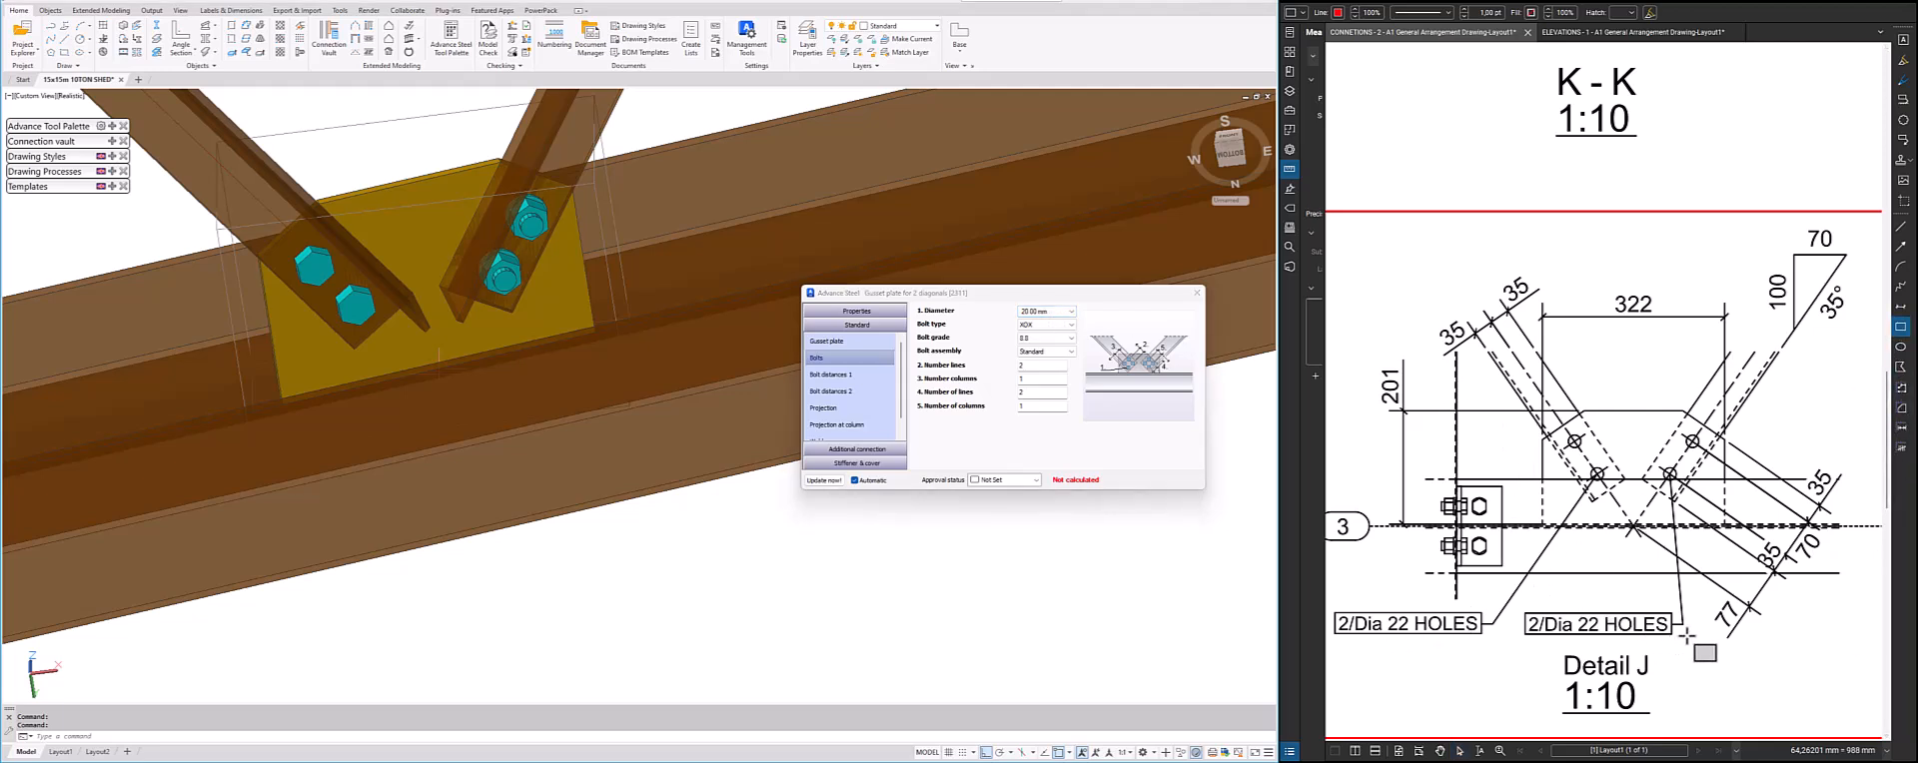
pyautogui.moveTo(1687, 634); pyautogui.dragTo(1334, 610)
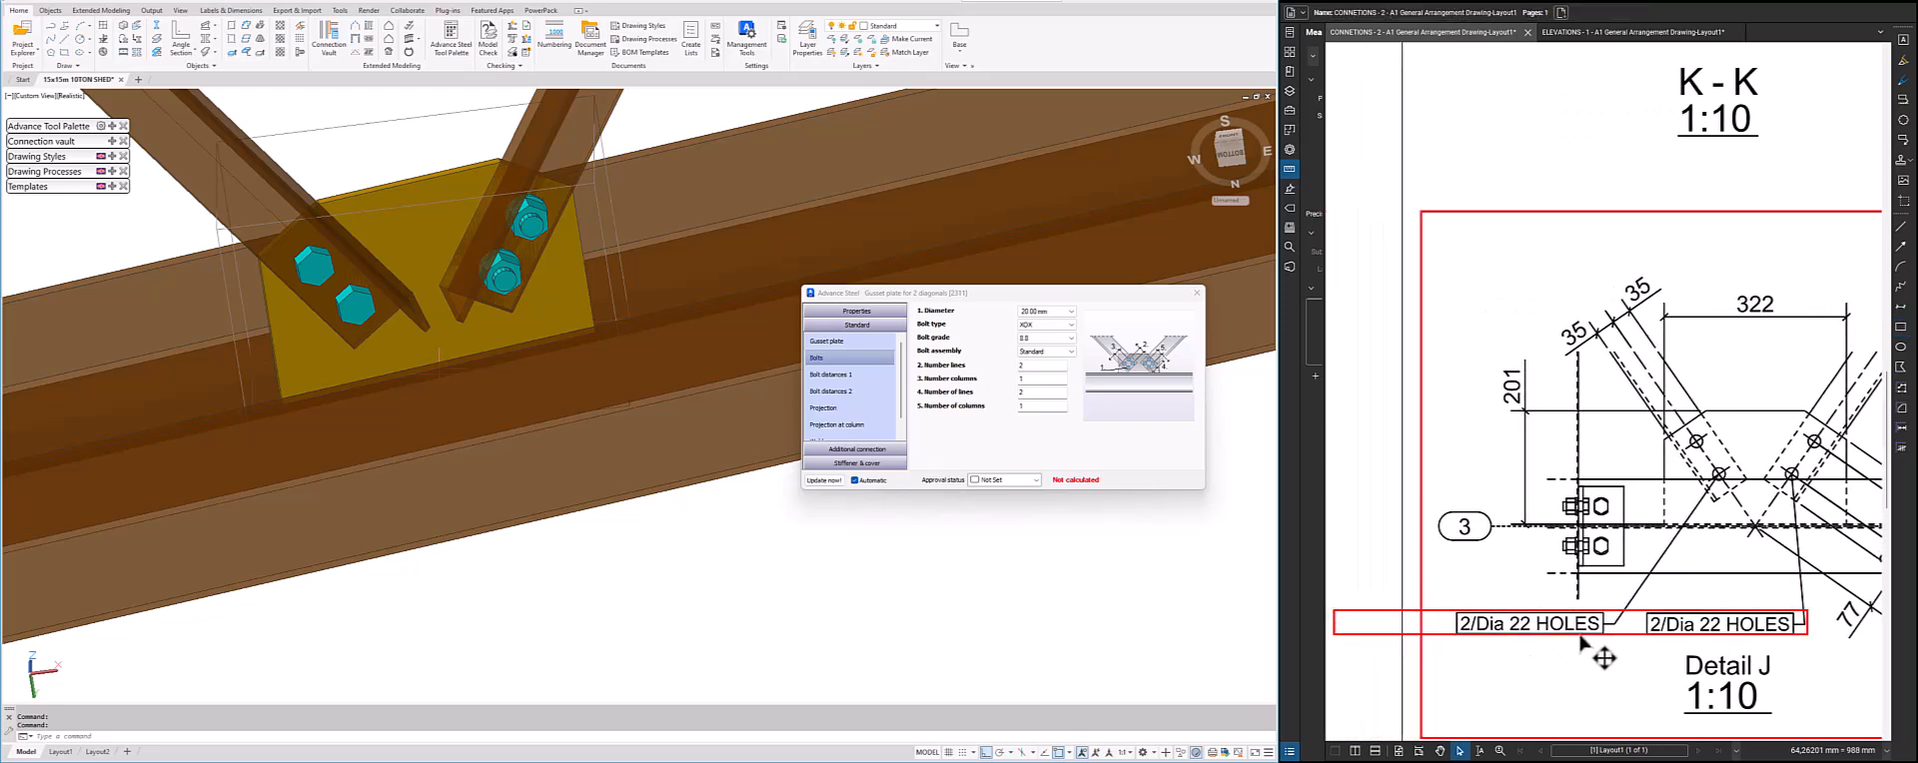
# Give the first diagonal an intermediate bolt distance of 70 mm with the edge distance referenced to the centre line
pyautogui.click(883, 385)
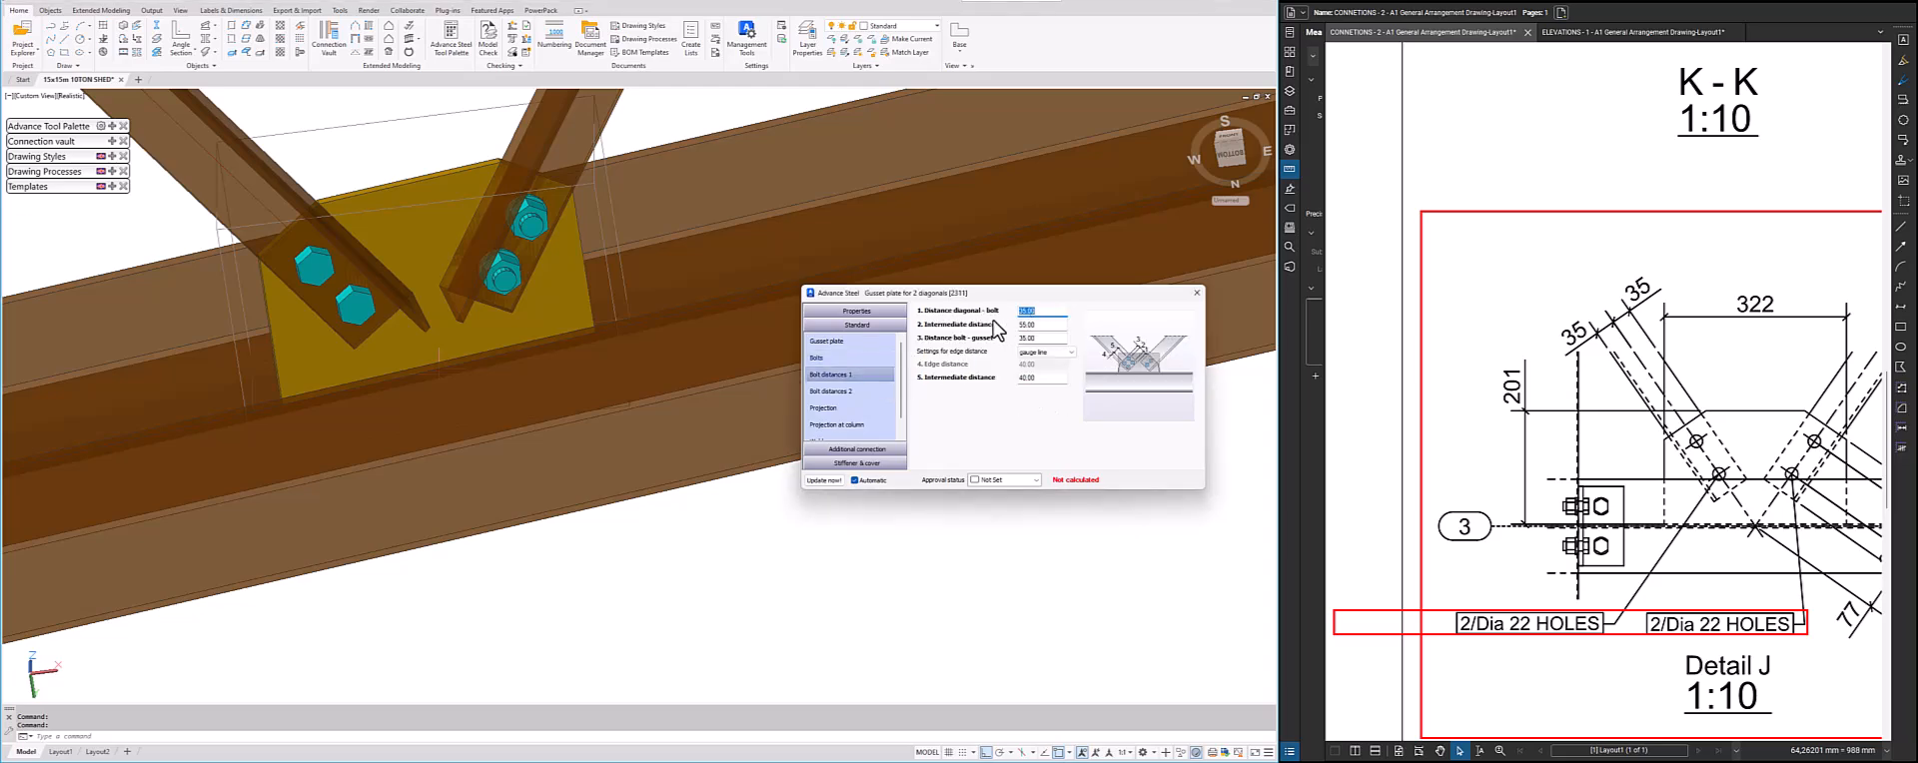
pyautogui.scroll(-2, 1555, 507)
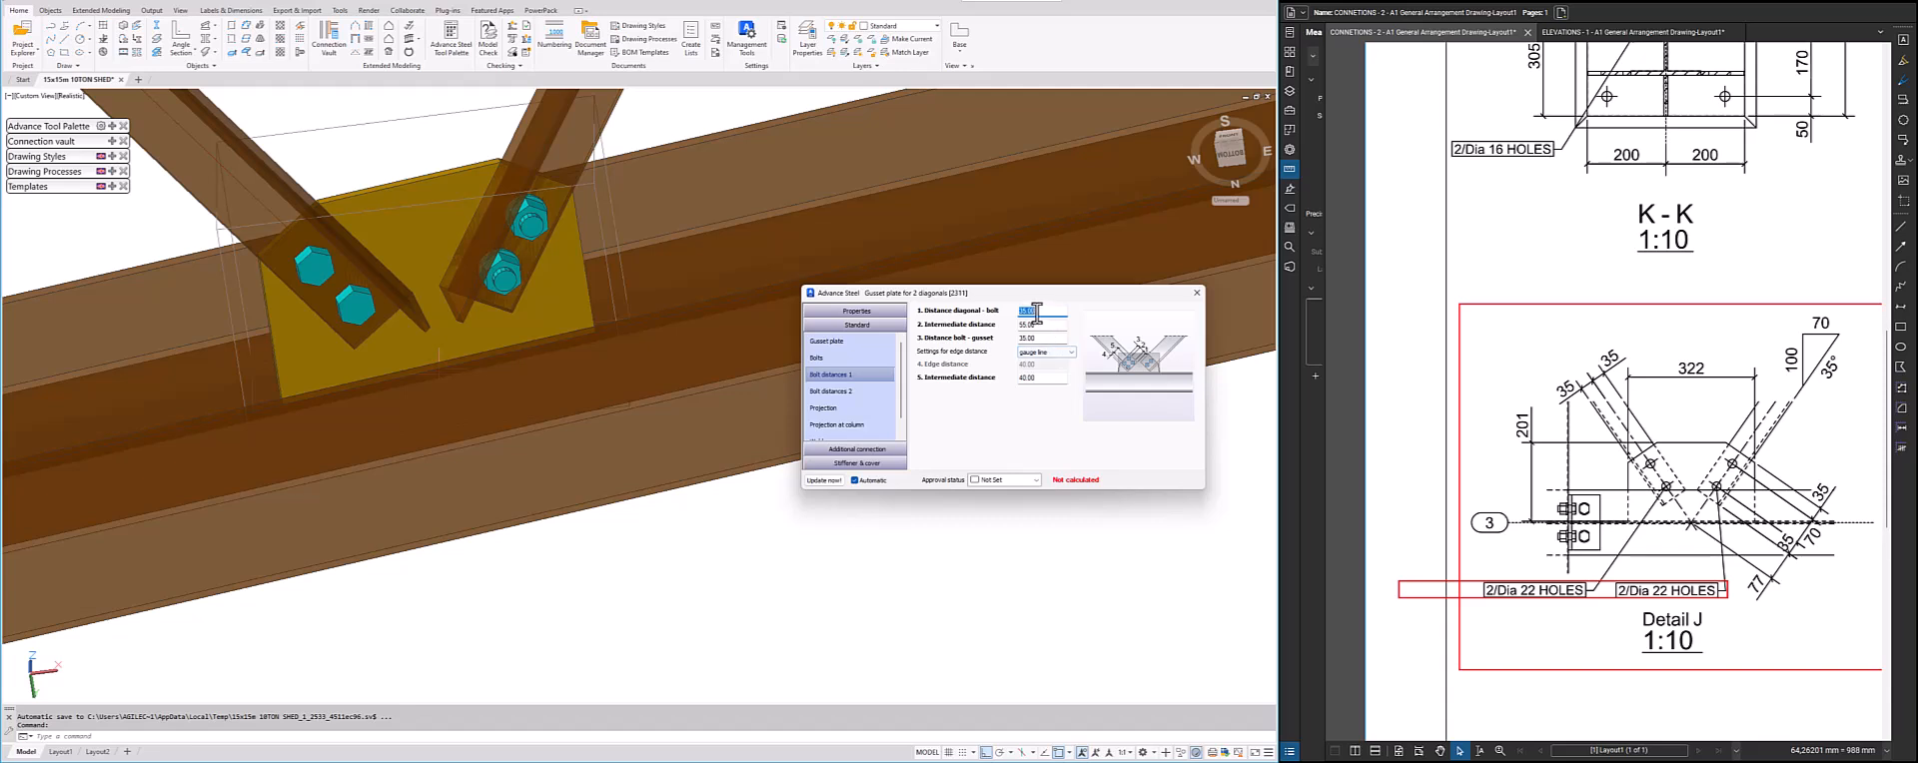
pyautogui.press('Tab')
pyautogui.press('Return')
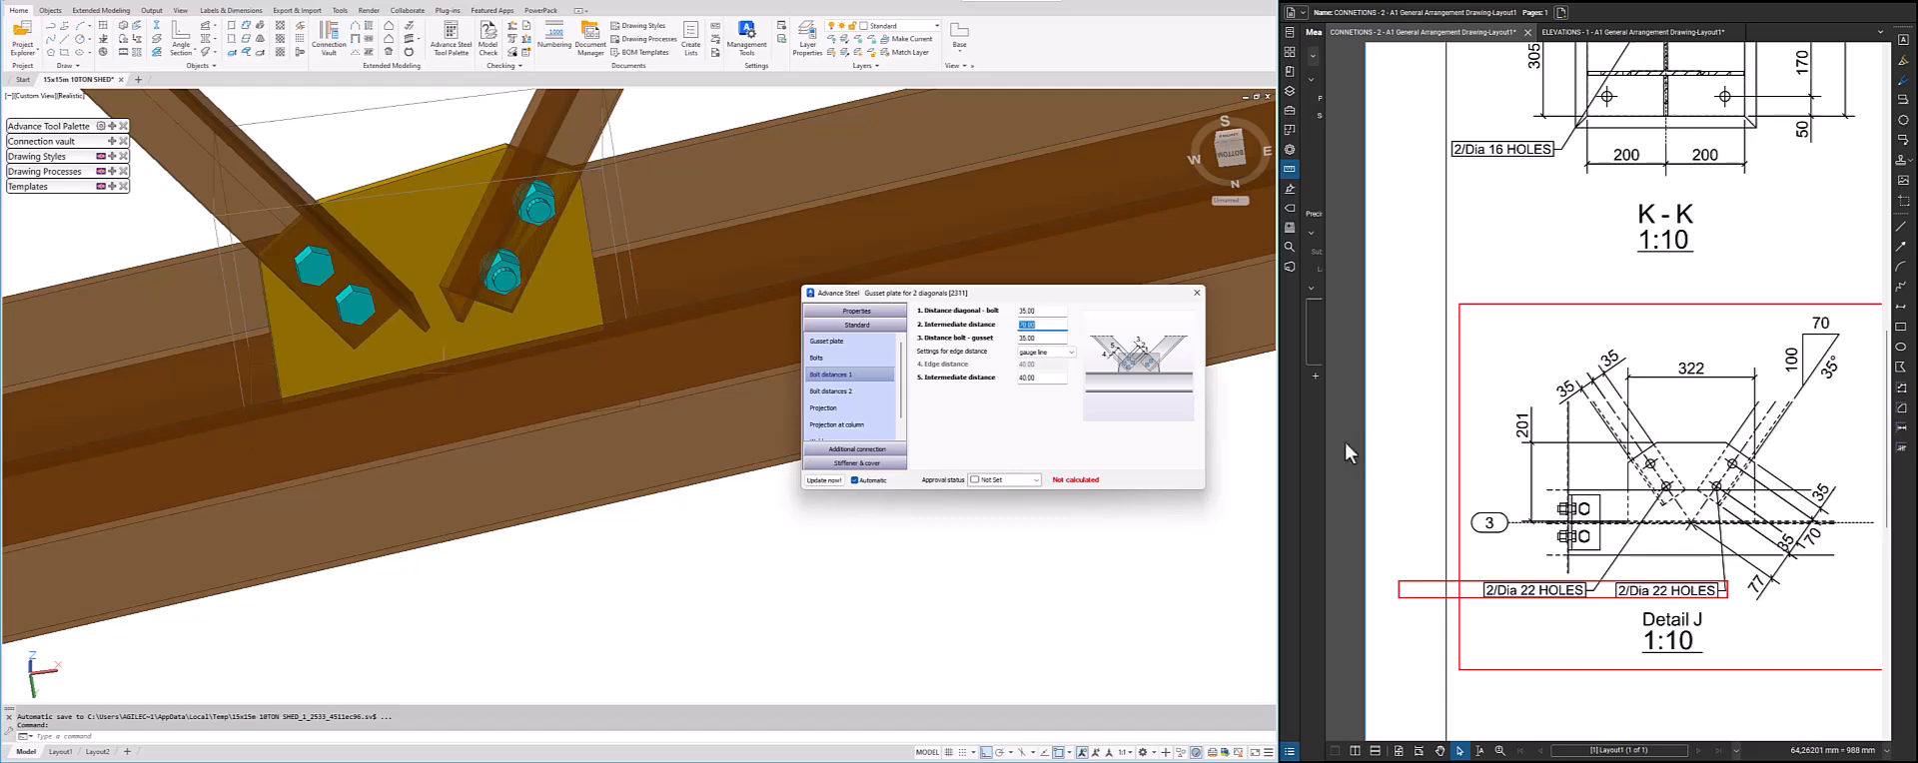
pyautogui.click(1064, 352)
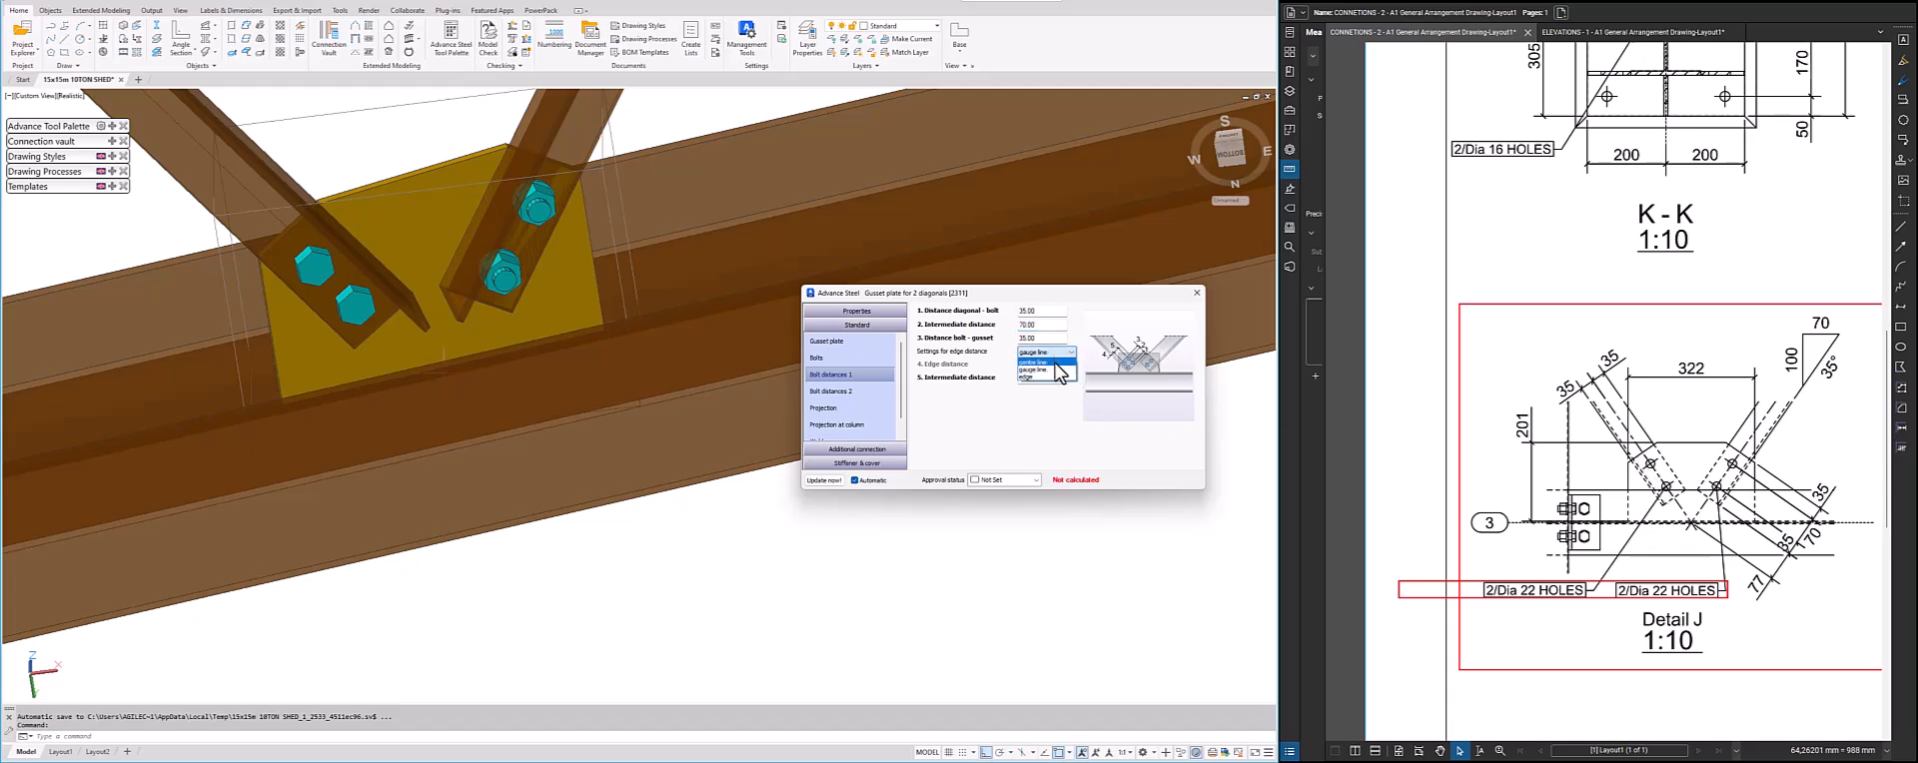
pyautogui.click(1057, 364)
# Give the second diagonal an intermediate bolt distance of 70 mm with the edge distance referenced to the centre line
pyautogui.click(849, 390)
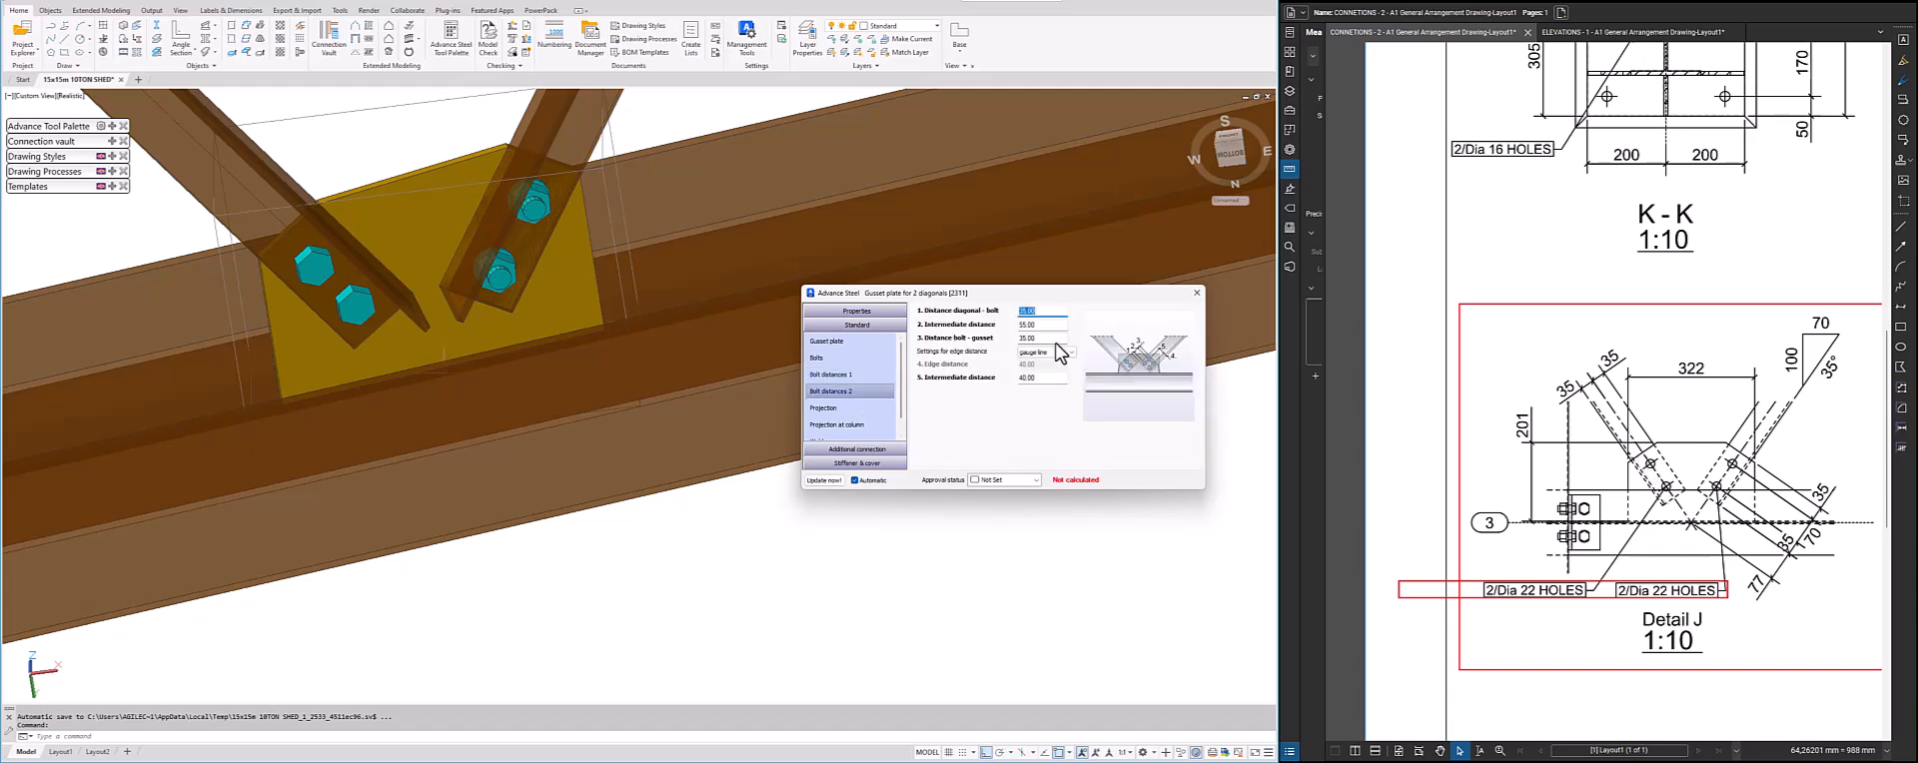
pyautogui.press('Tab')
pyautogui.click(1047, 353)
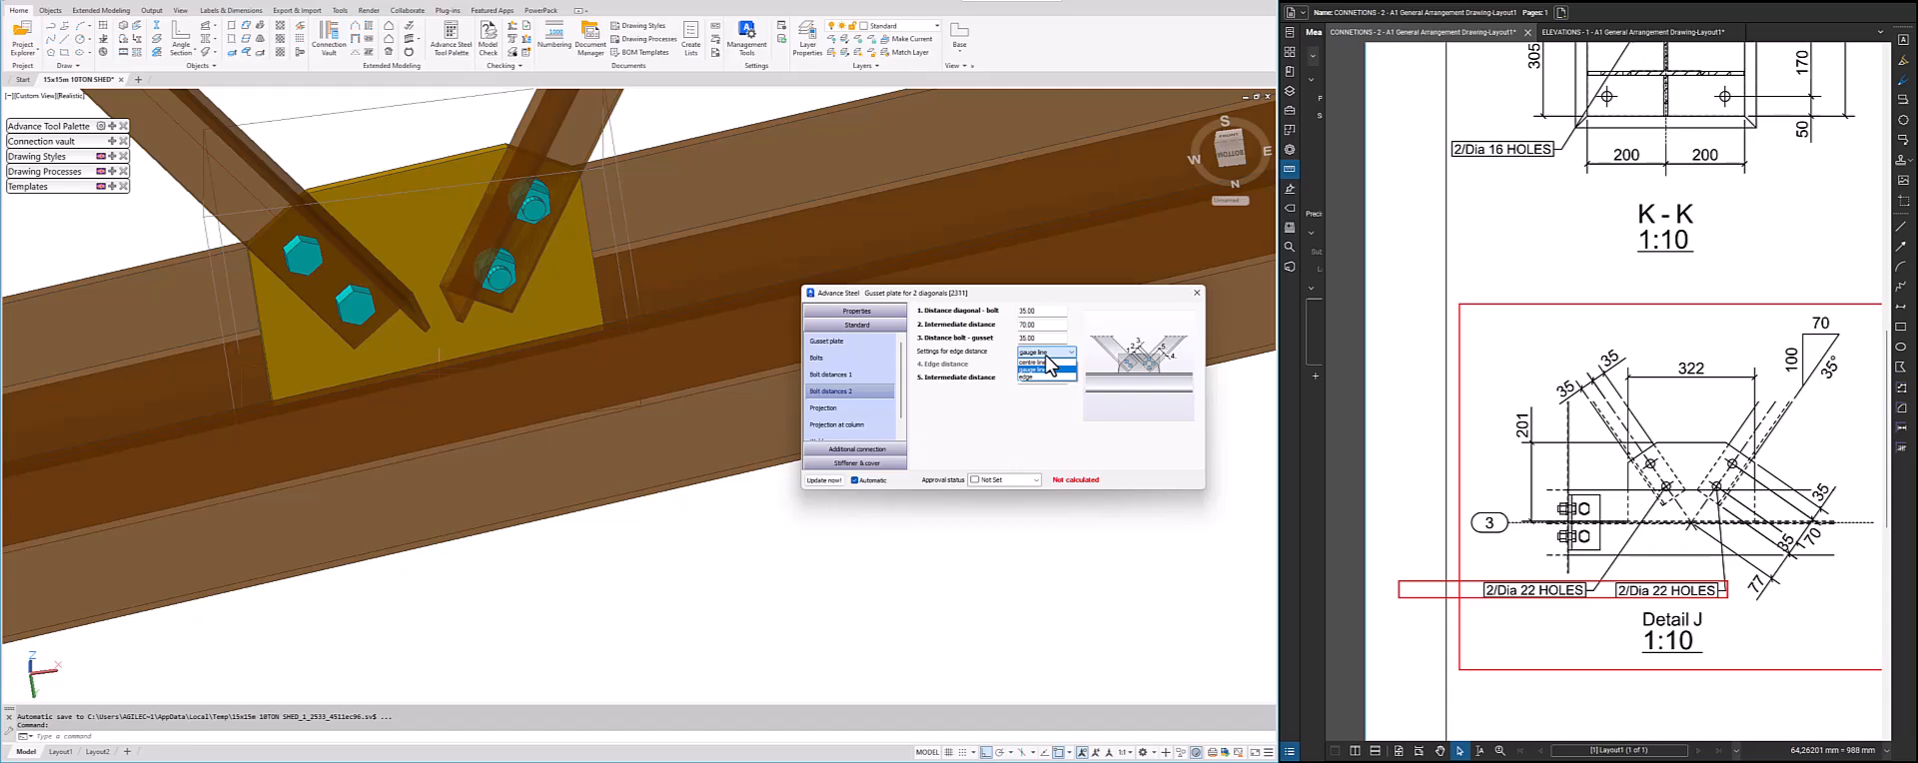
pyautogui.click(1035, 362)
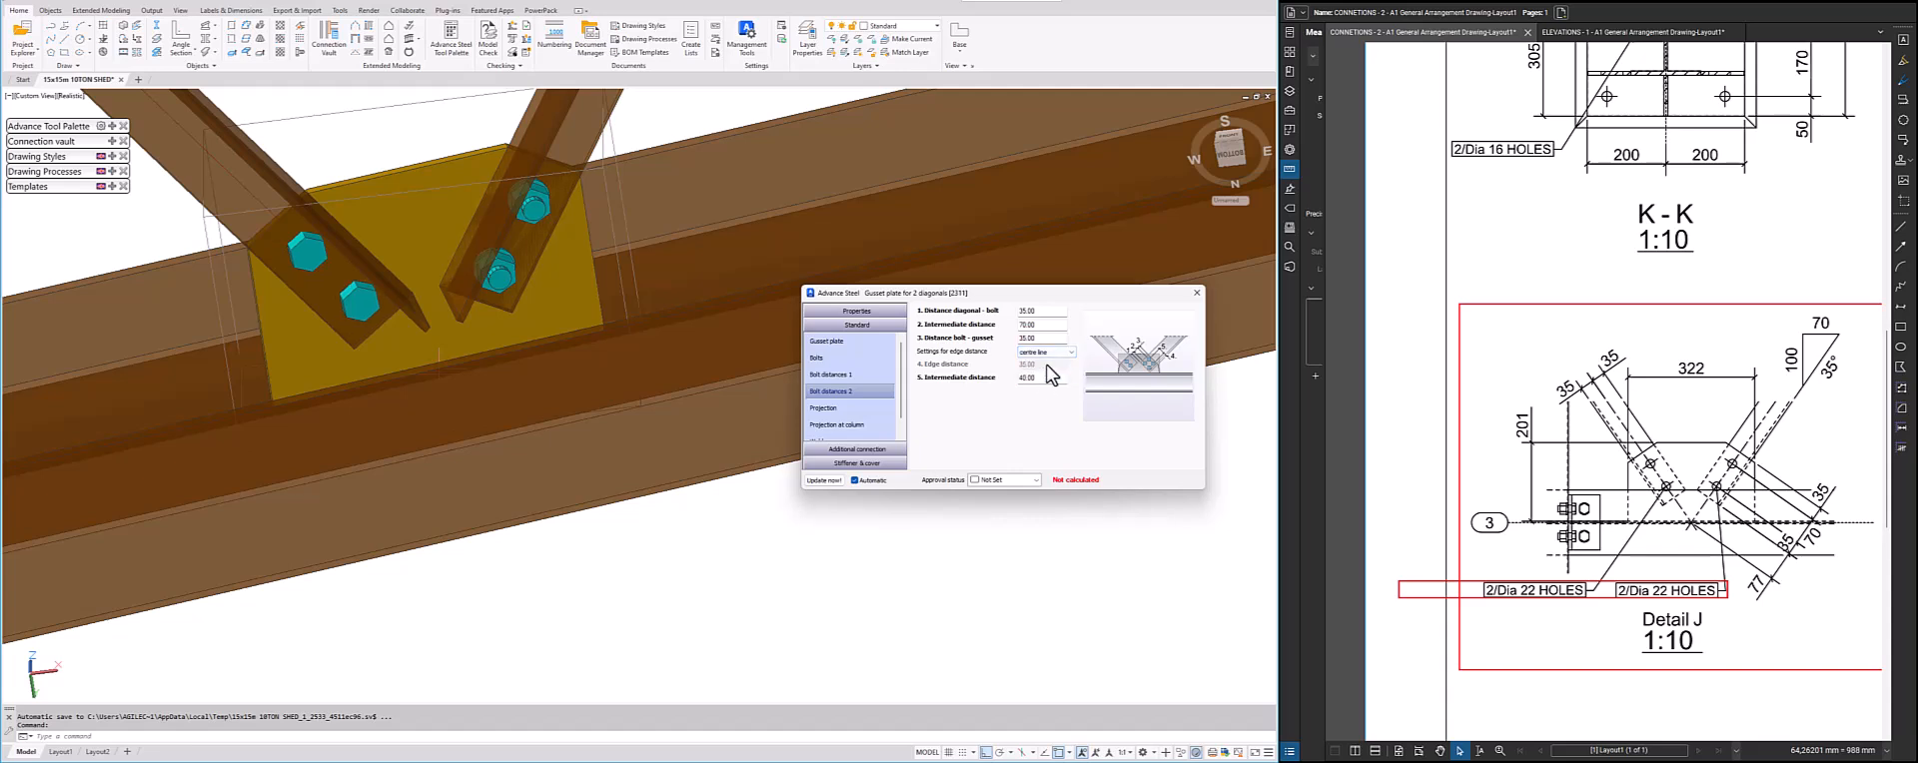
# Review the gusset plate's projection, projection at column and weld settings, and close the connection's settings
pyautogui.click(848, 408)
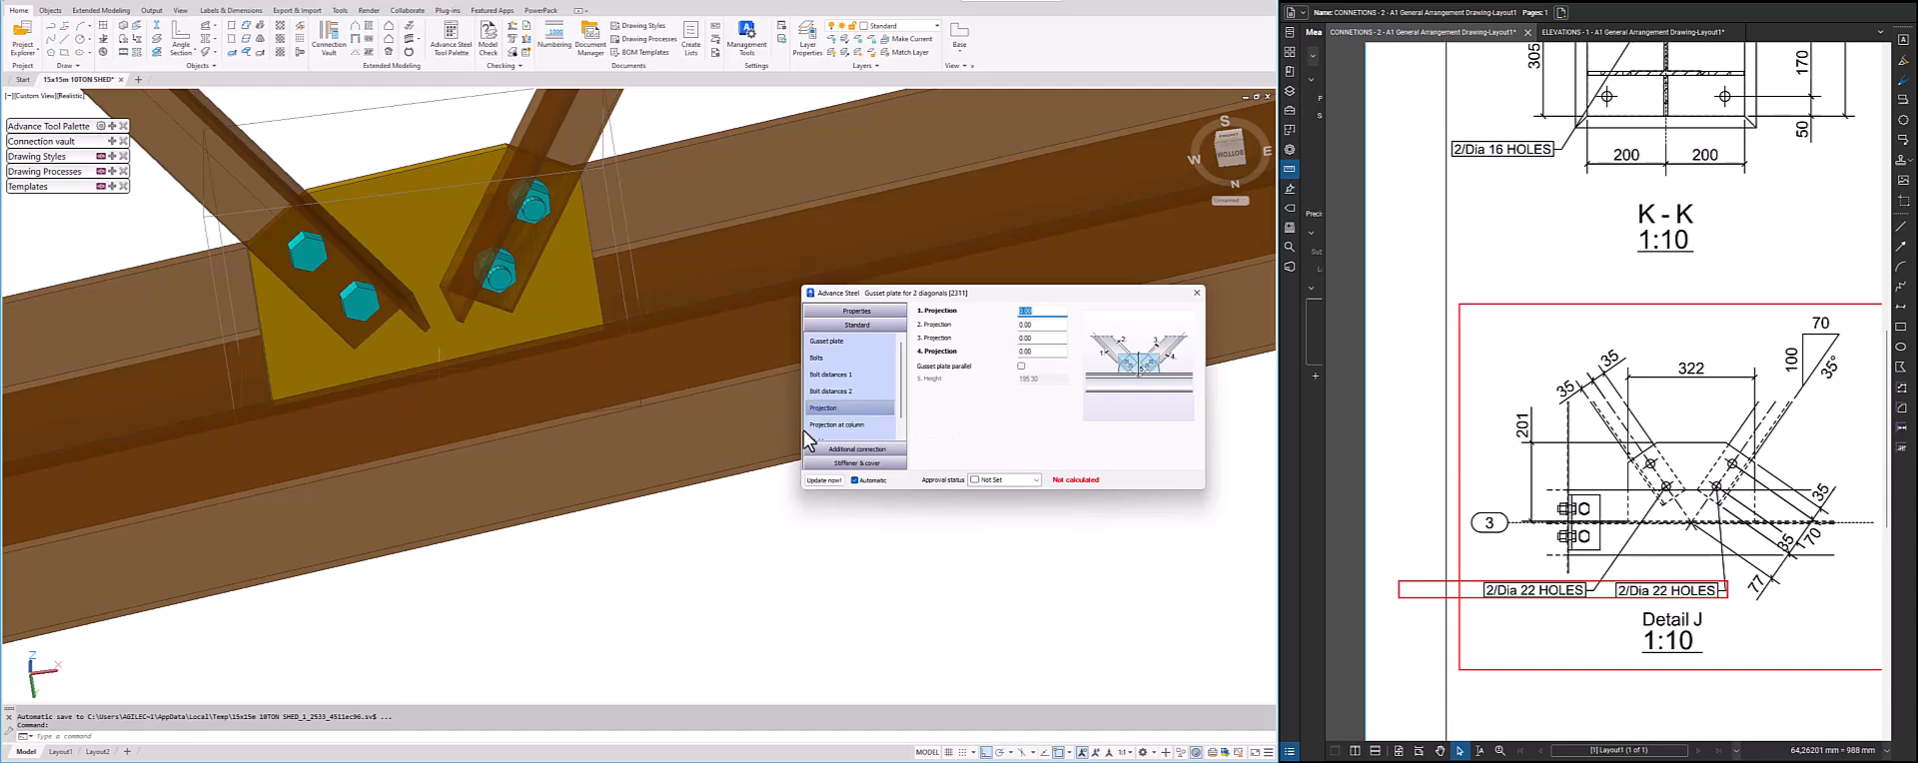
pyautogui.click(854, 425)
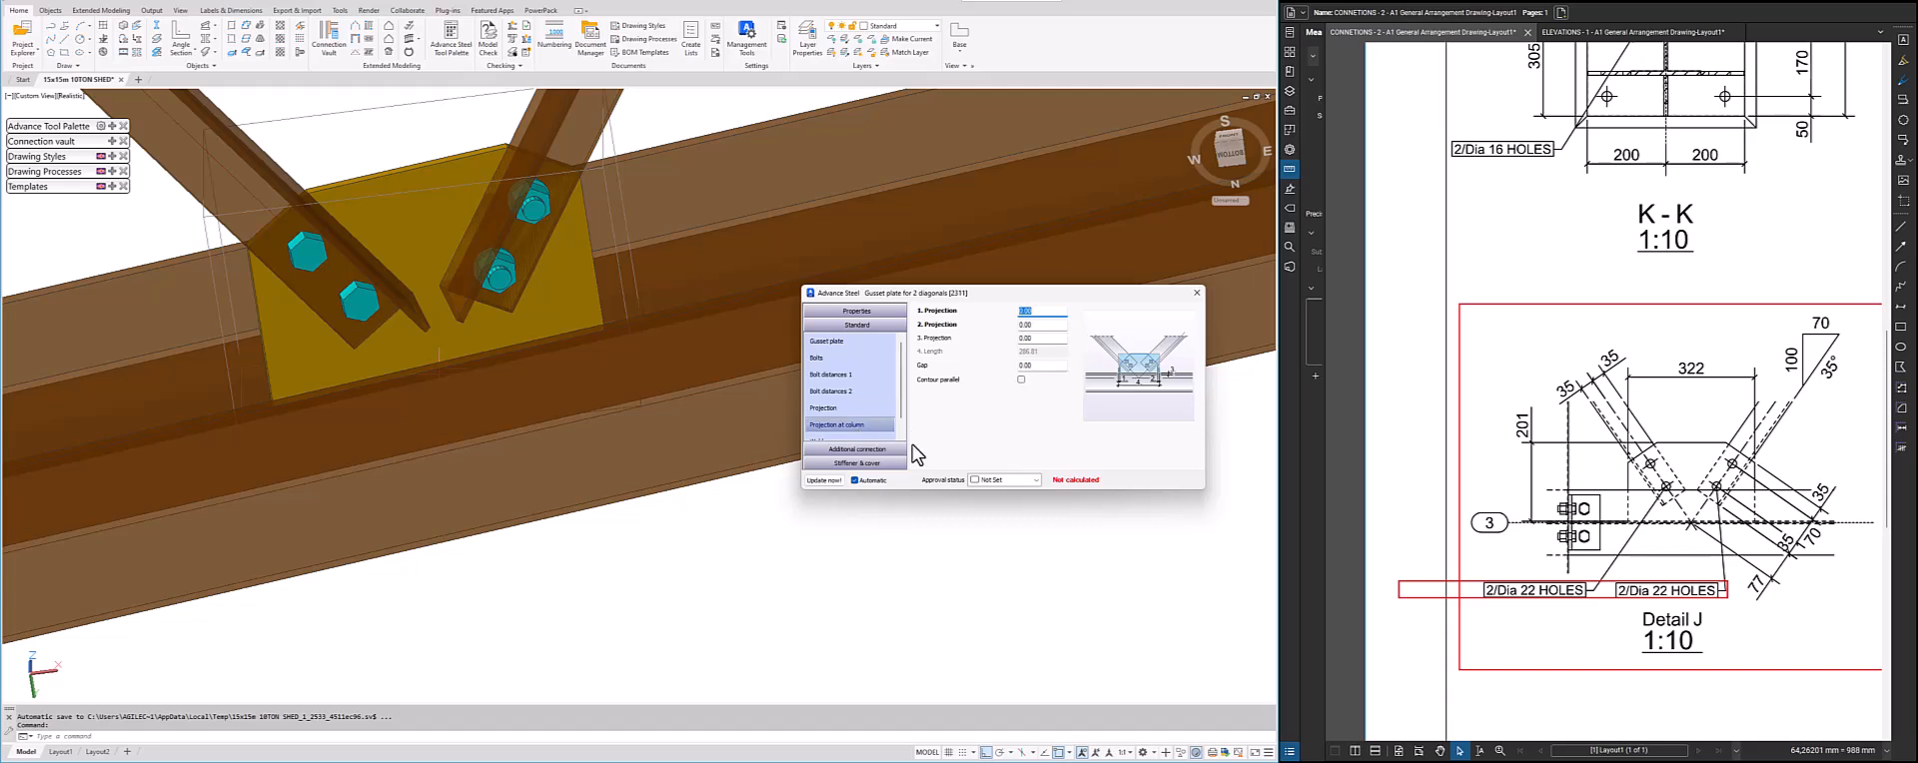
pyautogui.scroll(-1, 858, 425)
pyautogui.click(859, 425)
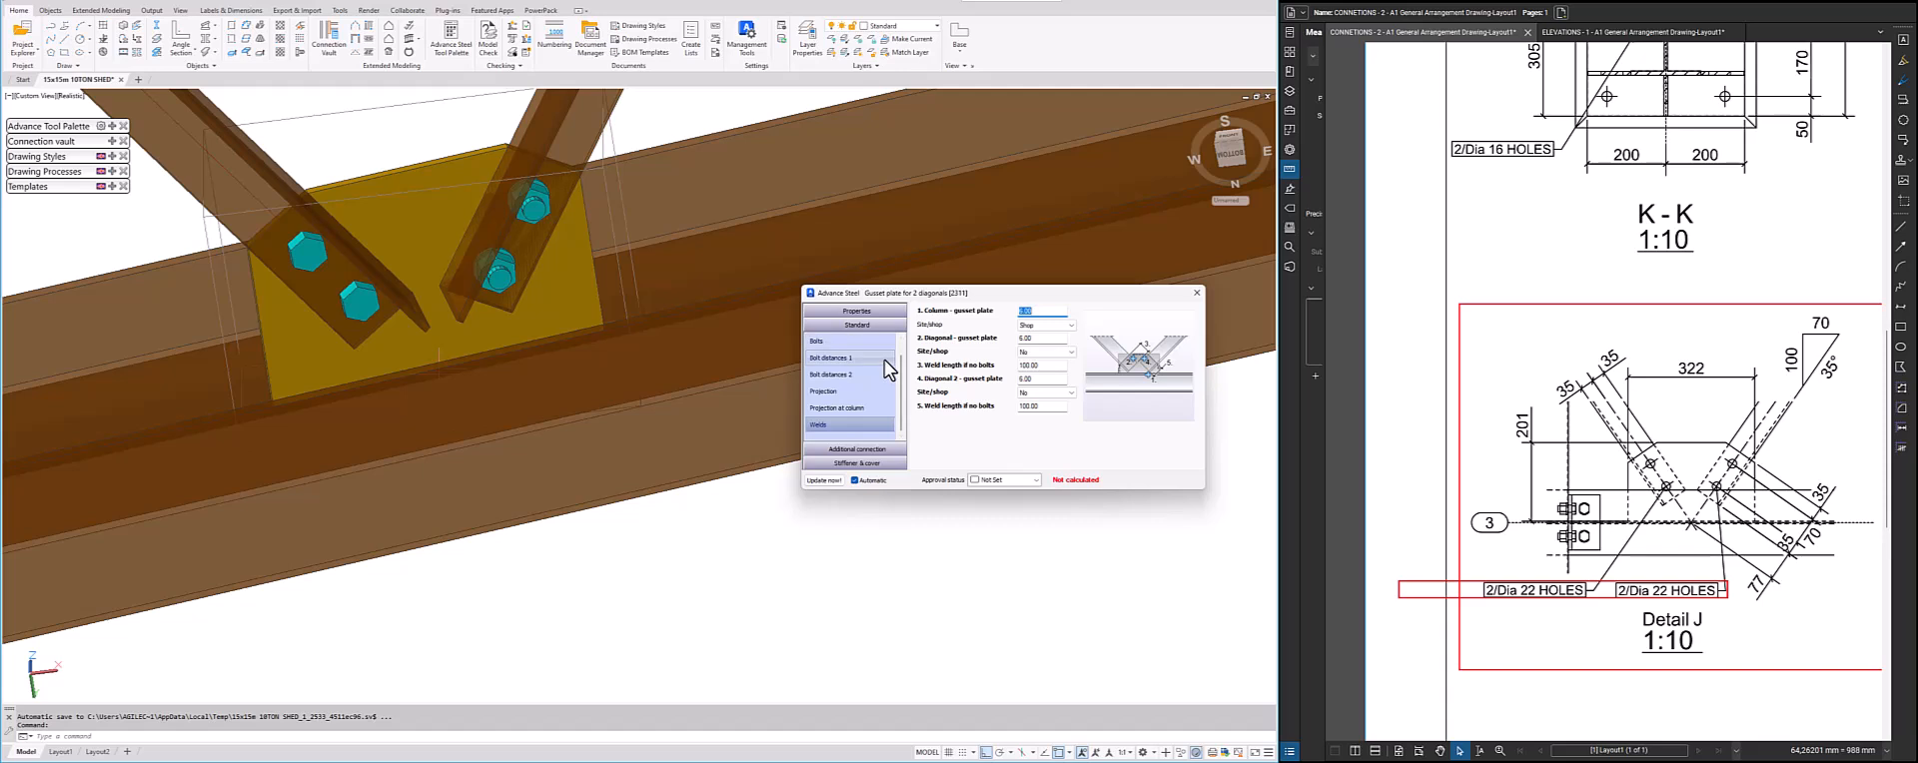
pyautogui.click(1199, 294)
# Propagate the finished two-diagonal gusset plate joint from its connection box to the matching brace-to-rafter joints
pyautogui.scroll(-5, 829, 345)
pyautogui.keyDown('shift'); pyautogui.moveTo(834, 360); pyautogui.dragTo(944, 597, button='middle'); pyautogui.keyUp('shift')
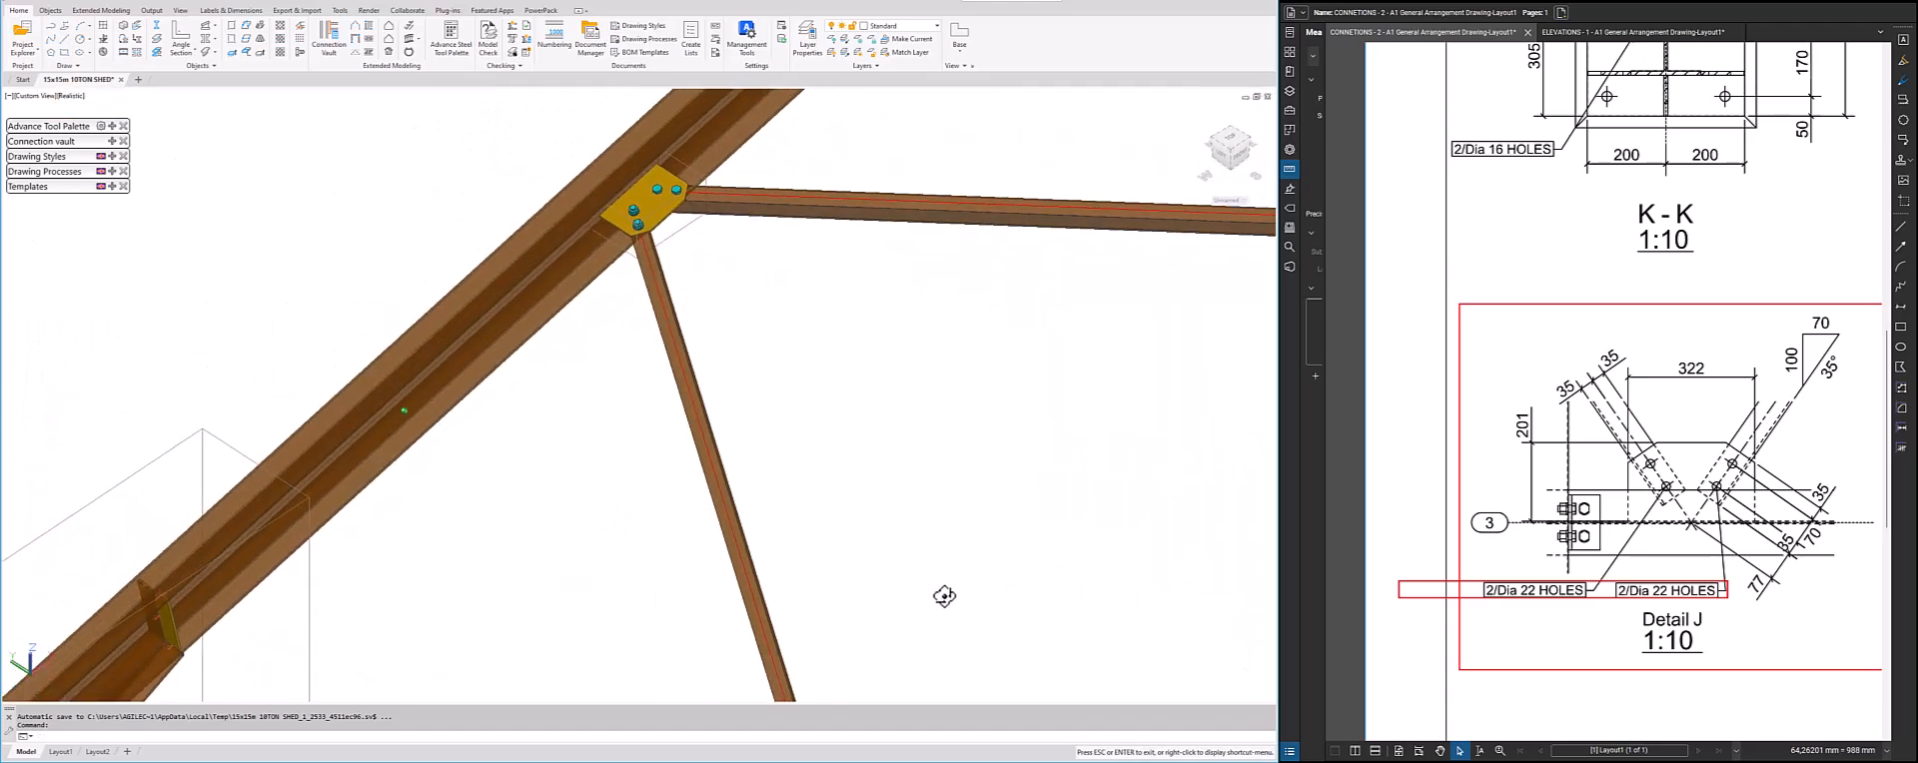
pyautogui.scroll(3, 945, 596)
pyautogui.moveTo(604, 238); pyautogui.dragTo(679, 456, button='middle')
pyautogui.keyDown('shift'); pyautogui.moveTo(679, 456); pyautogui.dragTo(689, 491, button='middle'); pyautogui.keyUp('shift')
pyautogui.moveTo(690, 491); pyautogui.dragTo(751, 657, button='middle')
pyautogui.keyDown('shift'); pyautogui.moveTo(752, 535); pyautogui.dragTo(809, 556, button='middle'); pyautogui.keyUp('shift')
pyautogui.scroll(2, 759, 449)
pyautogui.scroll(5, 736, 462)
pyautogui.click(732, 485)
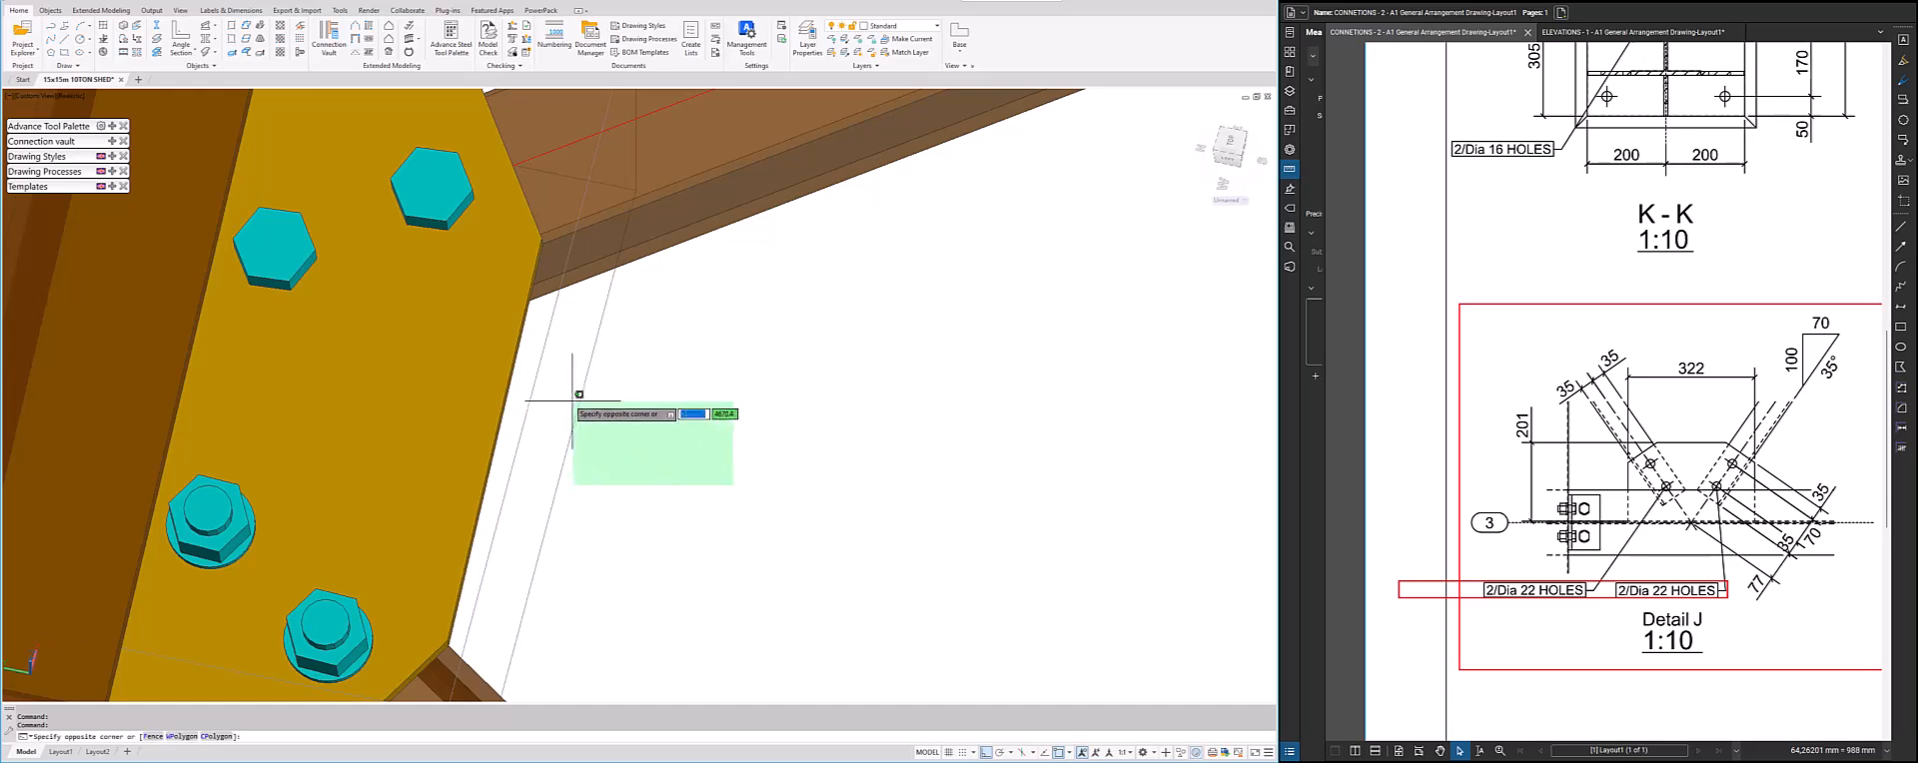
pyautogui.click(573, 401)
pyautogui.rightClick(686, 376)
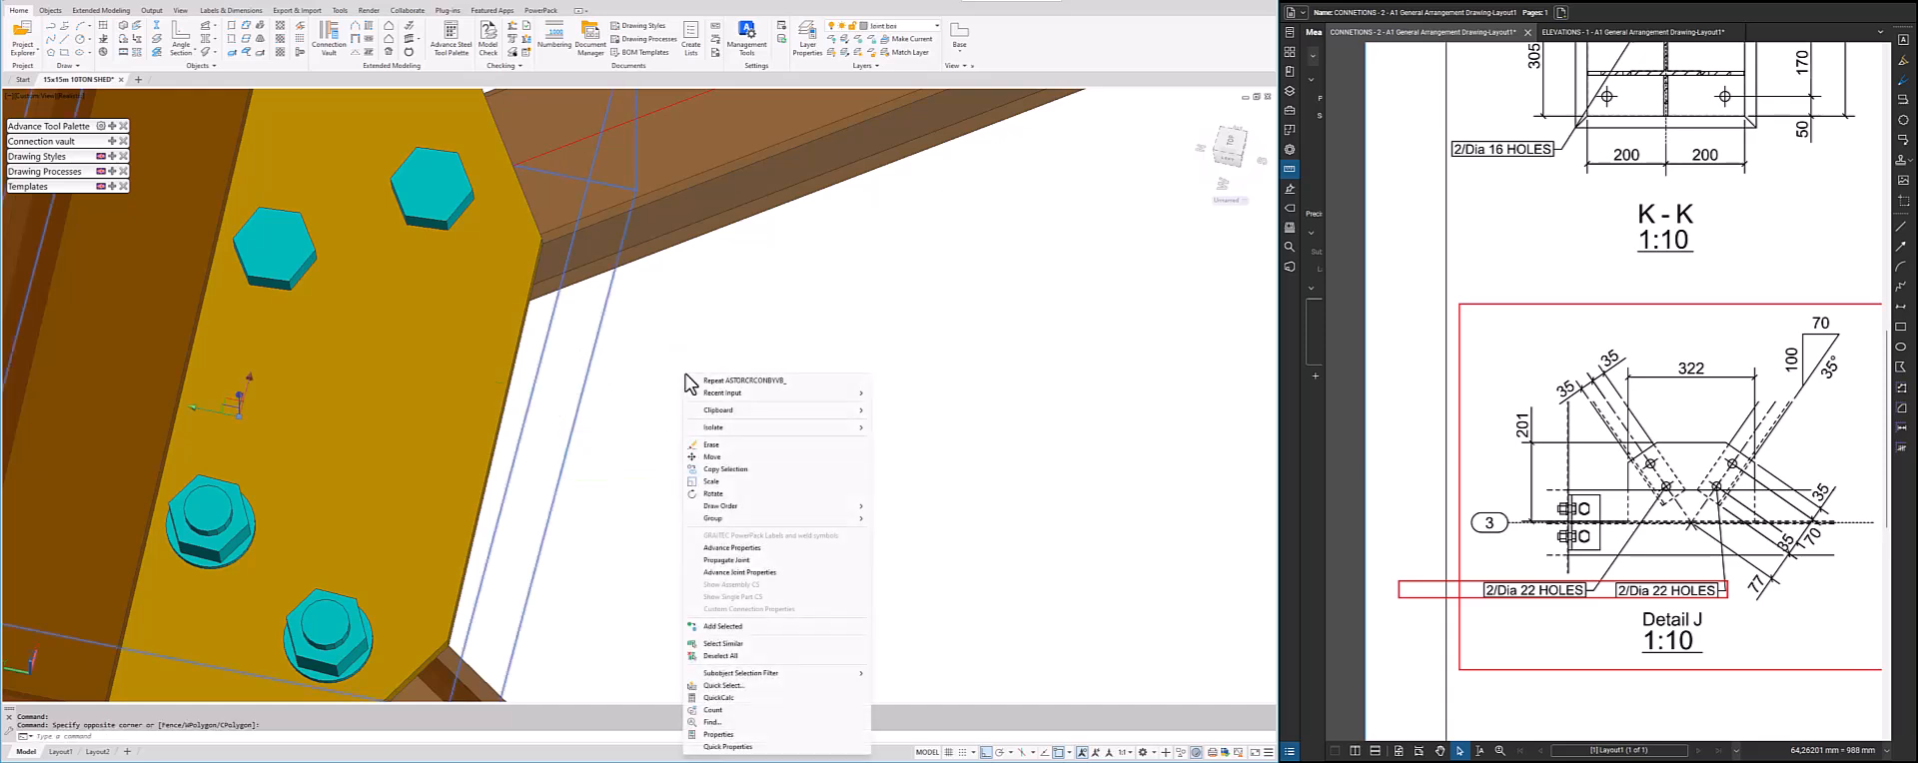
pyautogui.click(739, 563)
# Examine the two-diagonal gusset plates at the brace joints along both rafters, and view the overall frame down to the wall bracing
pyautogui.scroll(-6, 667, 545)
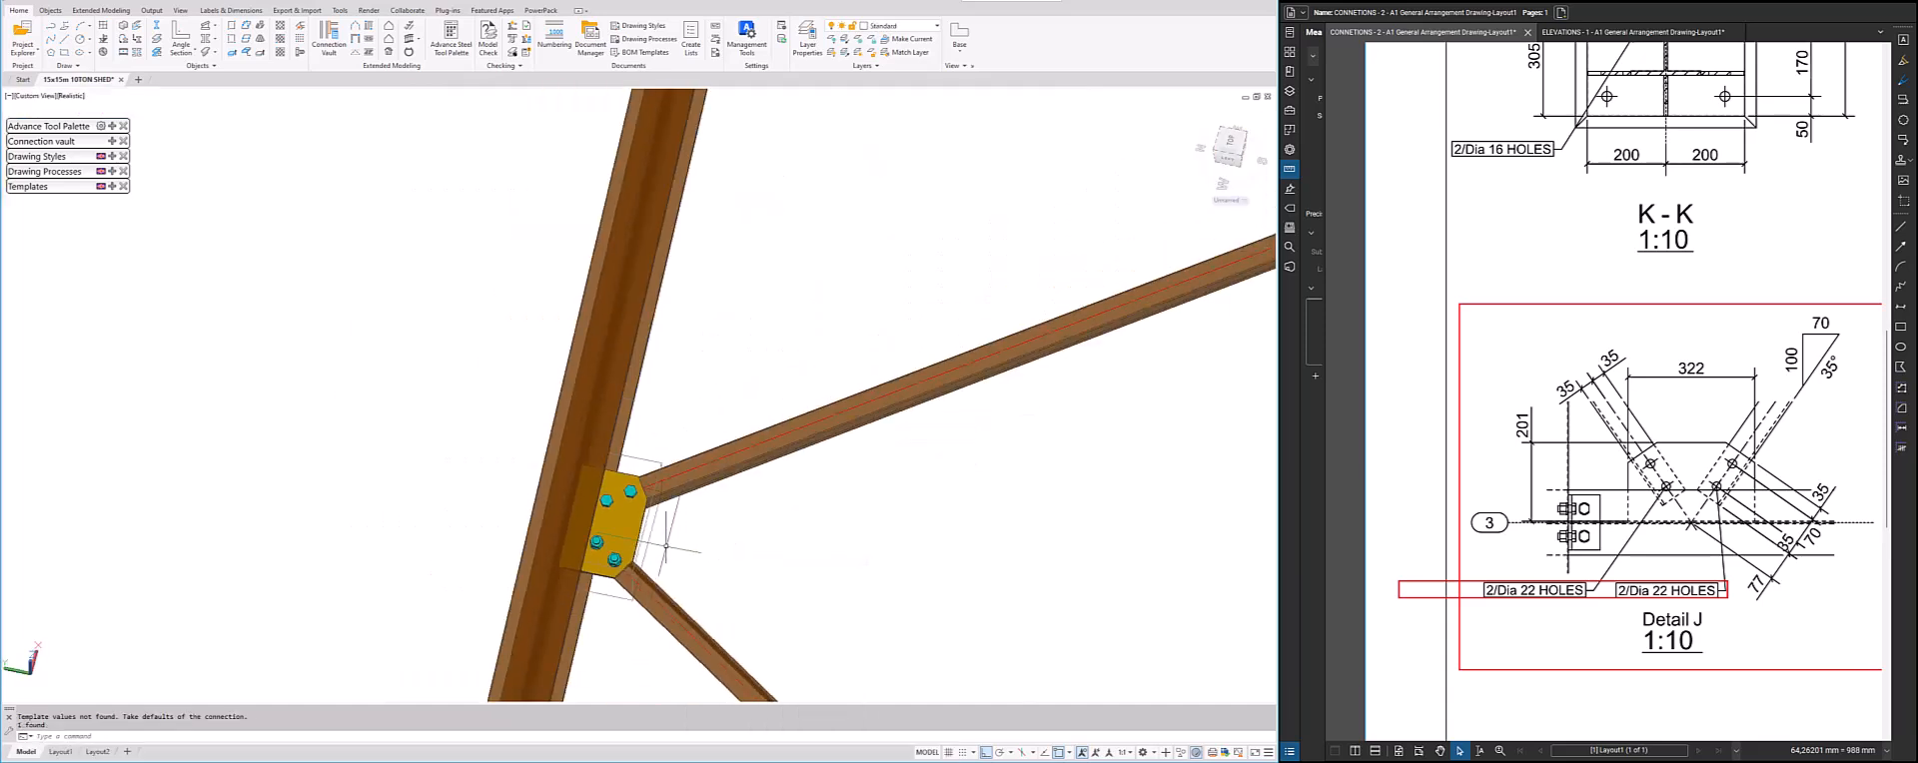
pyautogui.moveTo(797, 549); pyautogui.dragTo(710, 482, button='middle')
pyautogui.scroll(8, 598, 506)
pyautogui.scroll(-8, 469, 448)
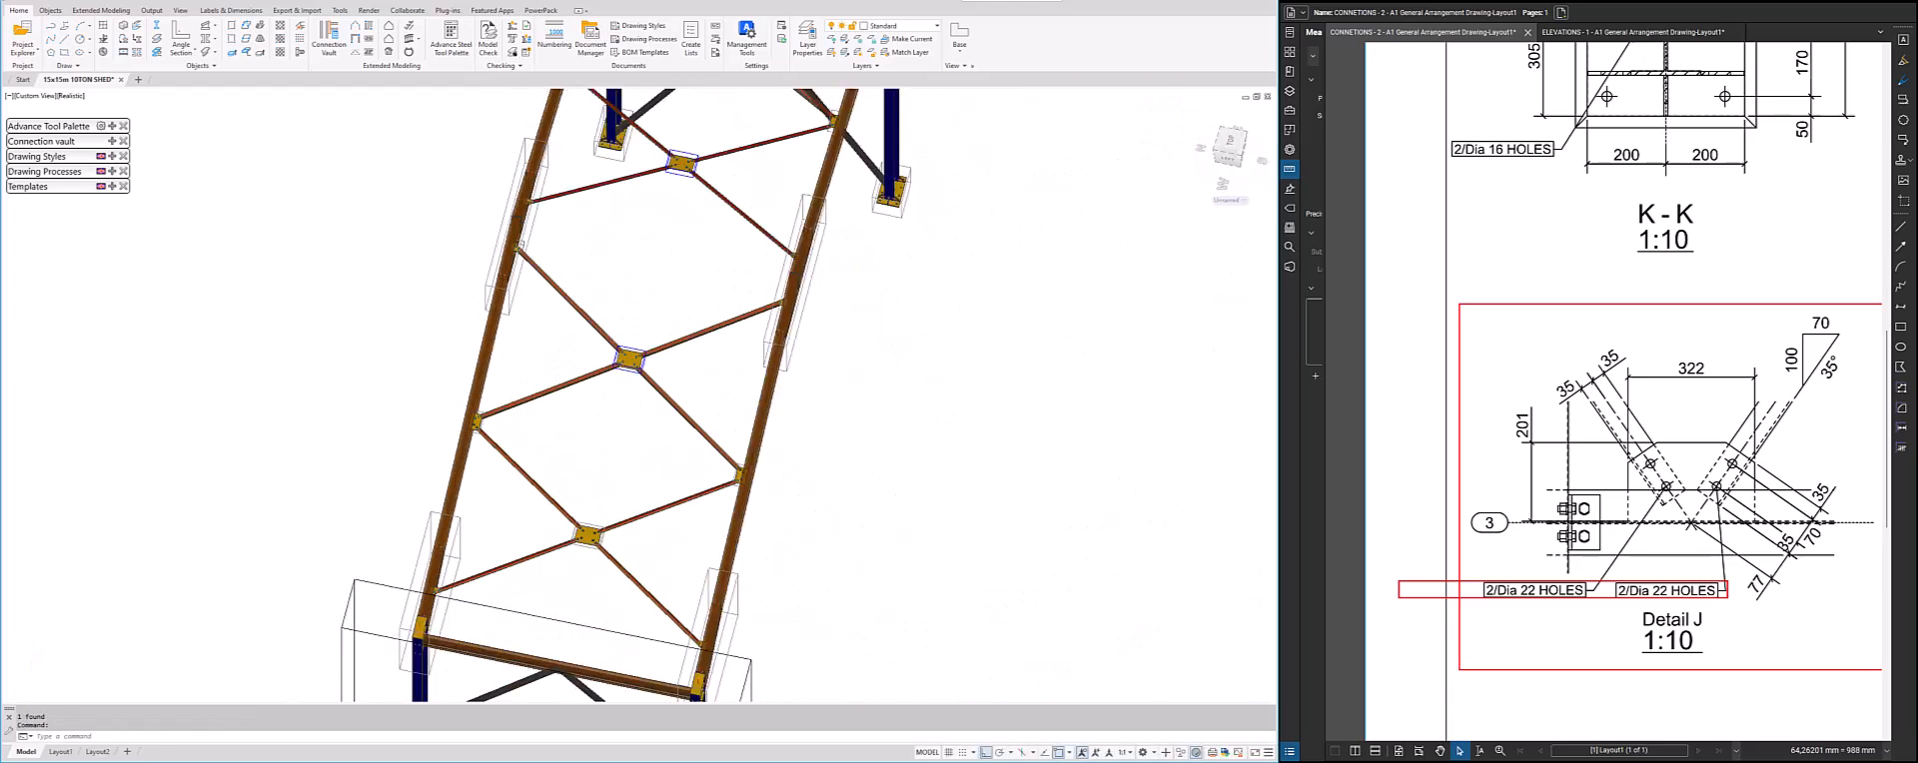
pyautogui.scroll(2, 472, 429)
pyautogui.scroll(4, 799, 501)
pyautogui.scroll(-7, 819, 479)
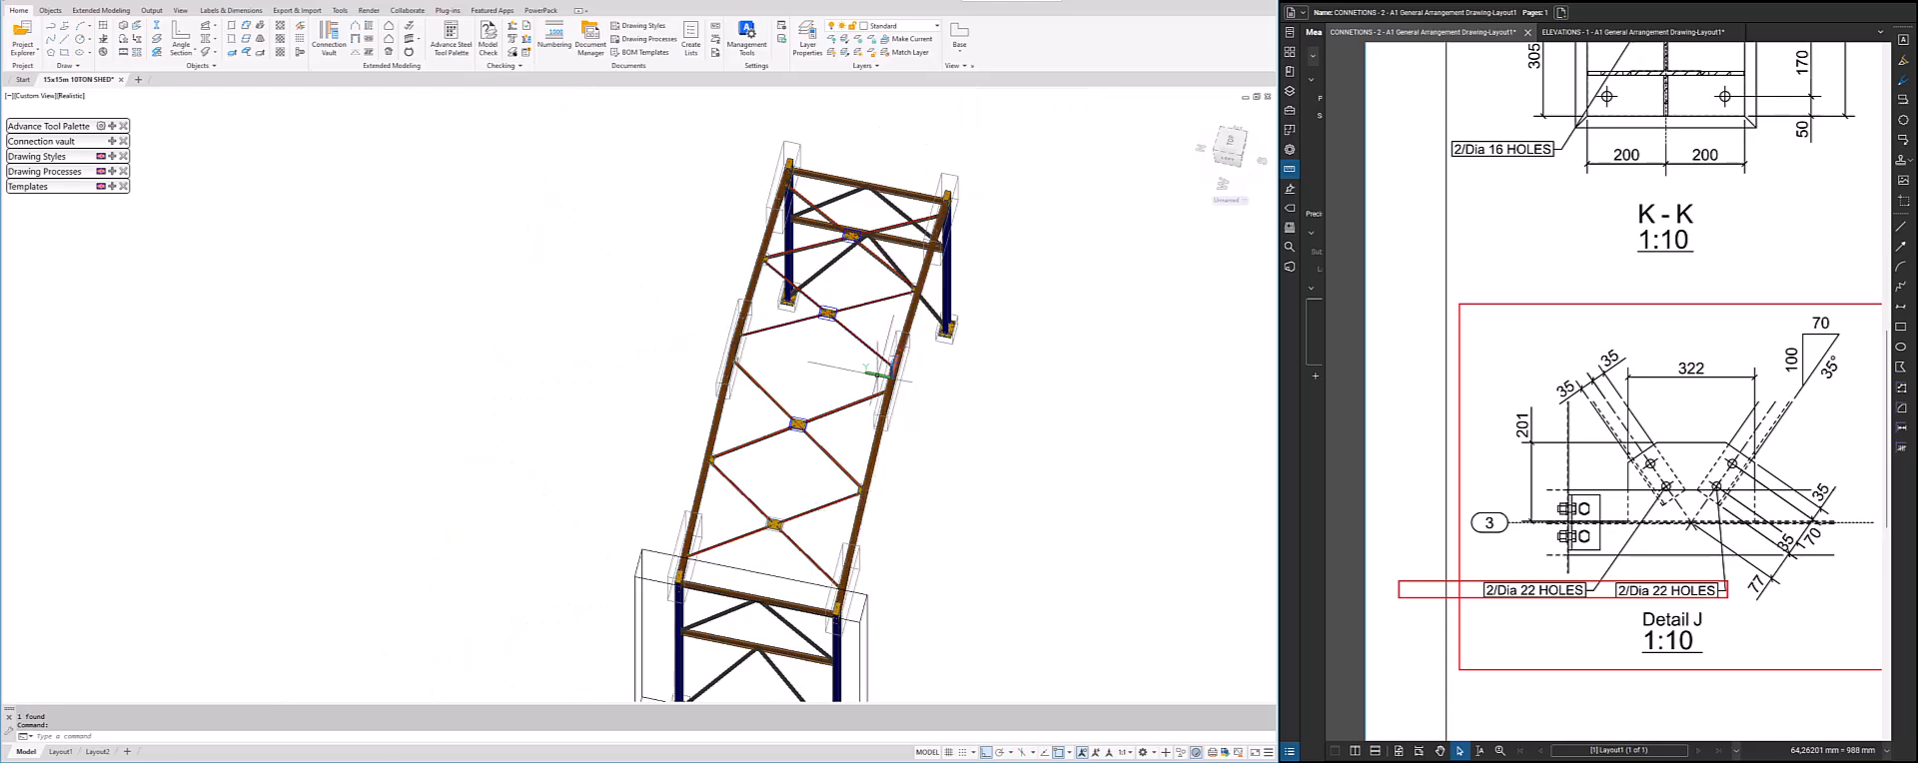
pyautogui.scroll(2, 906, 297)
pyautogui.scroll(5, 907, 298)
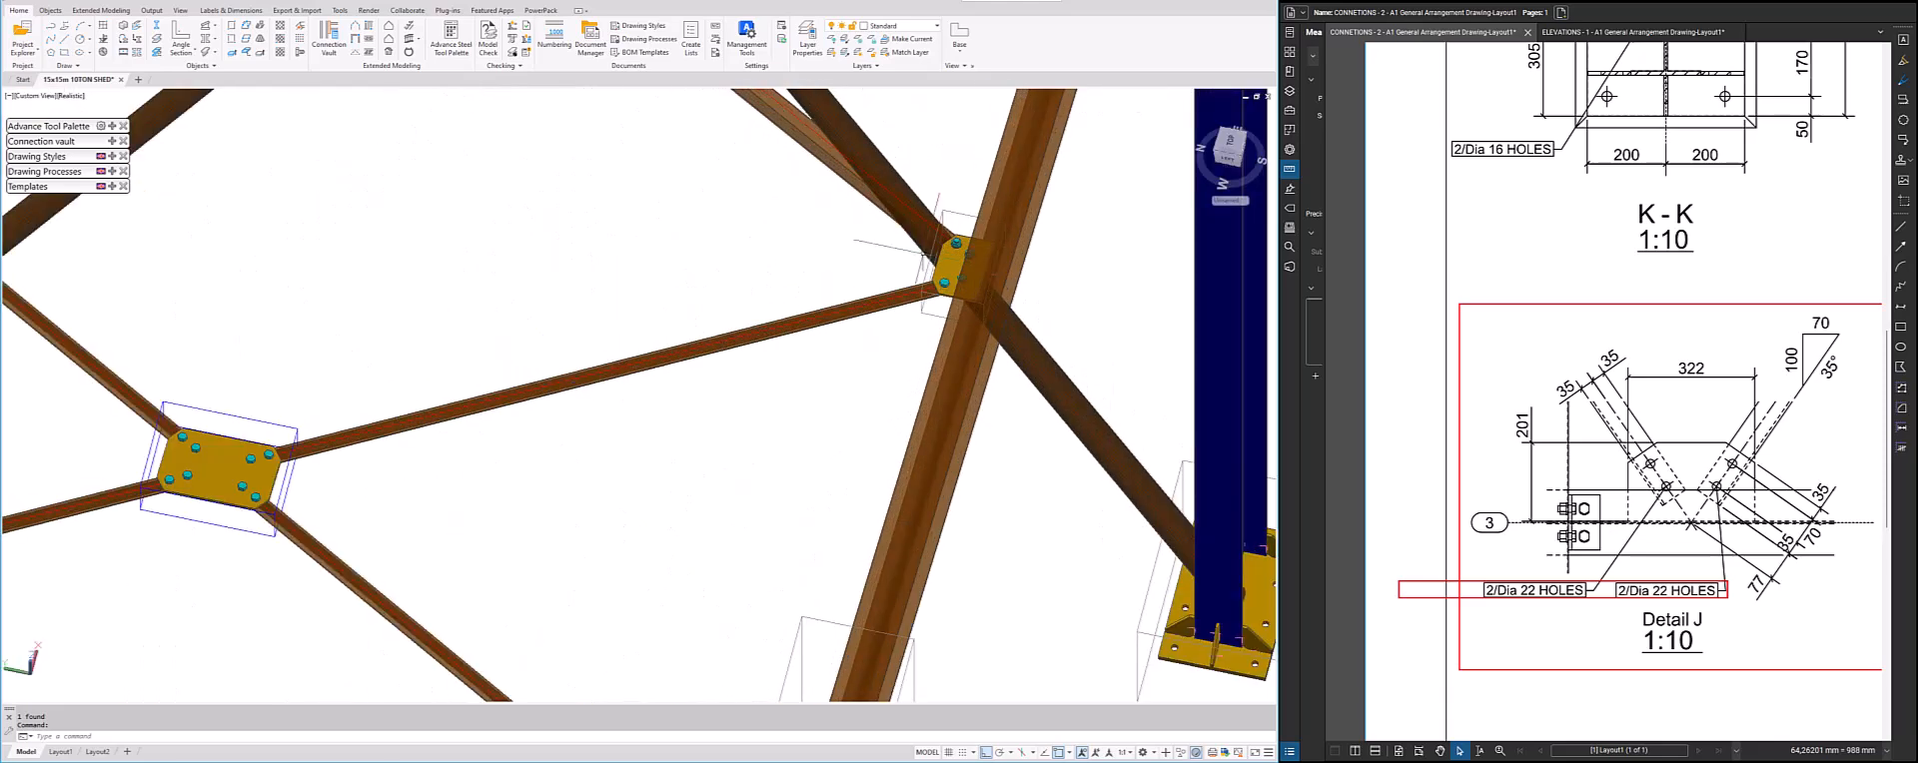
pyautogui.scroll(-7, 906, 297)
pyautogui.scroll(2, 829, 475)
pyautogui.scroll(5, 622, 438)
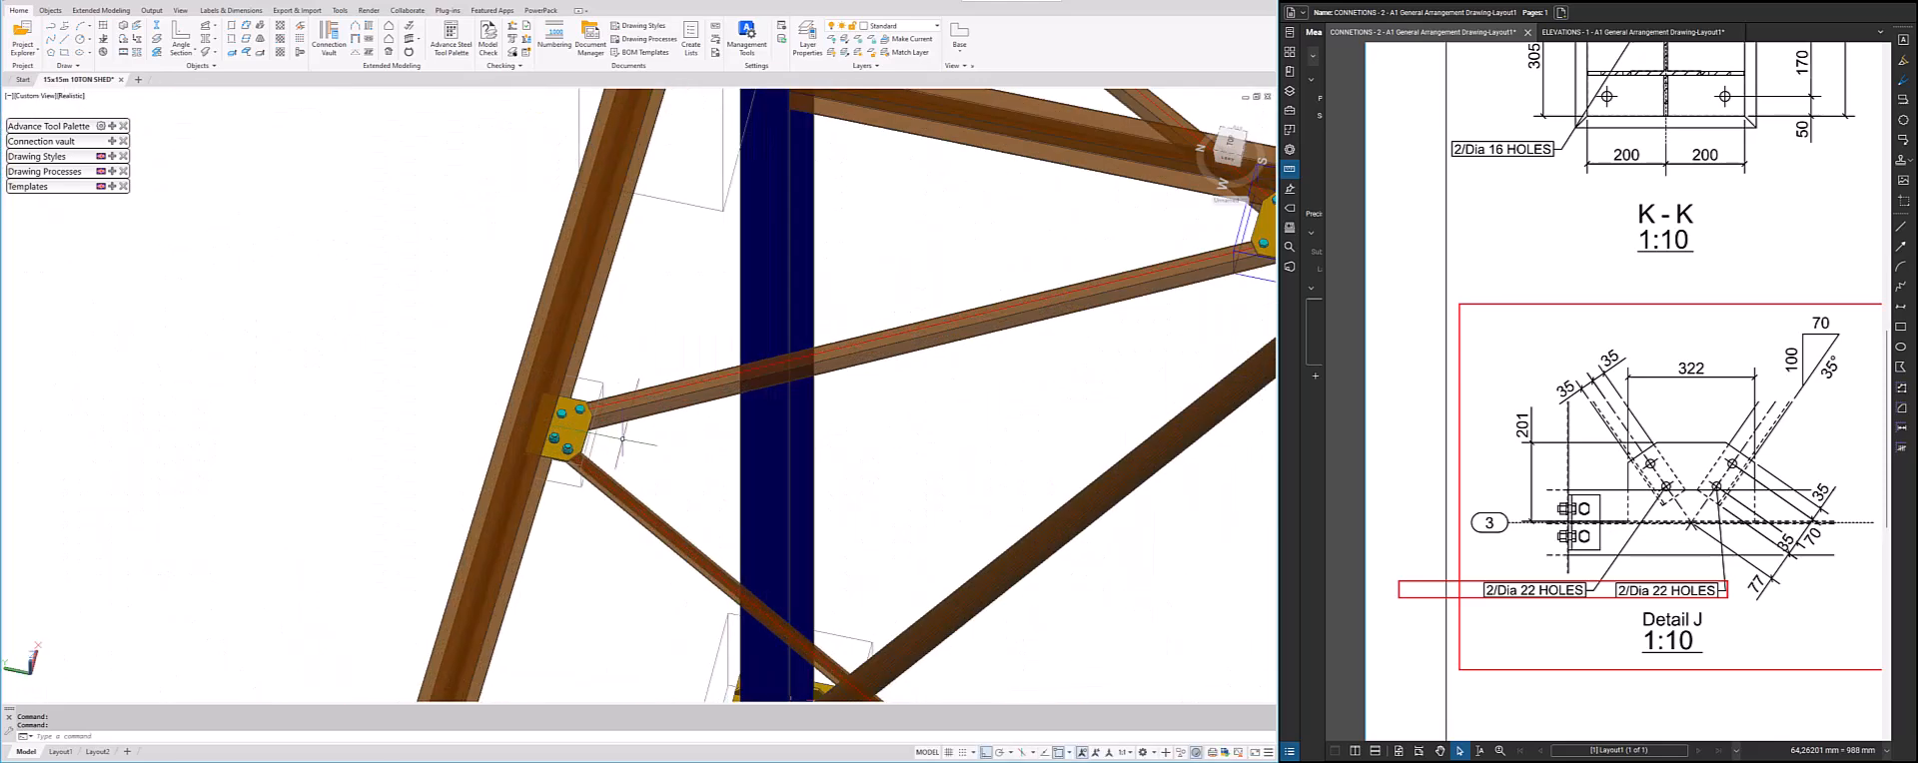
pyautogui.click(623, 437)
pyautogui.scroll(-6, 622, 438)
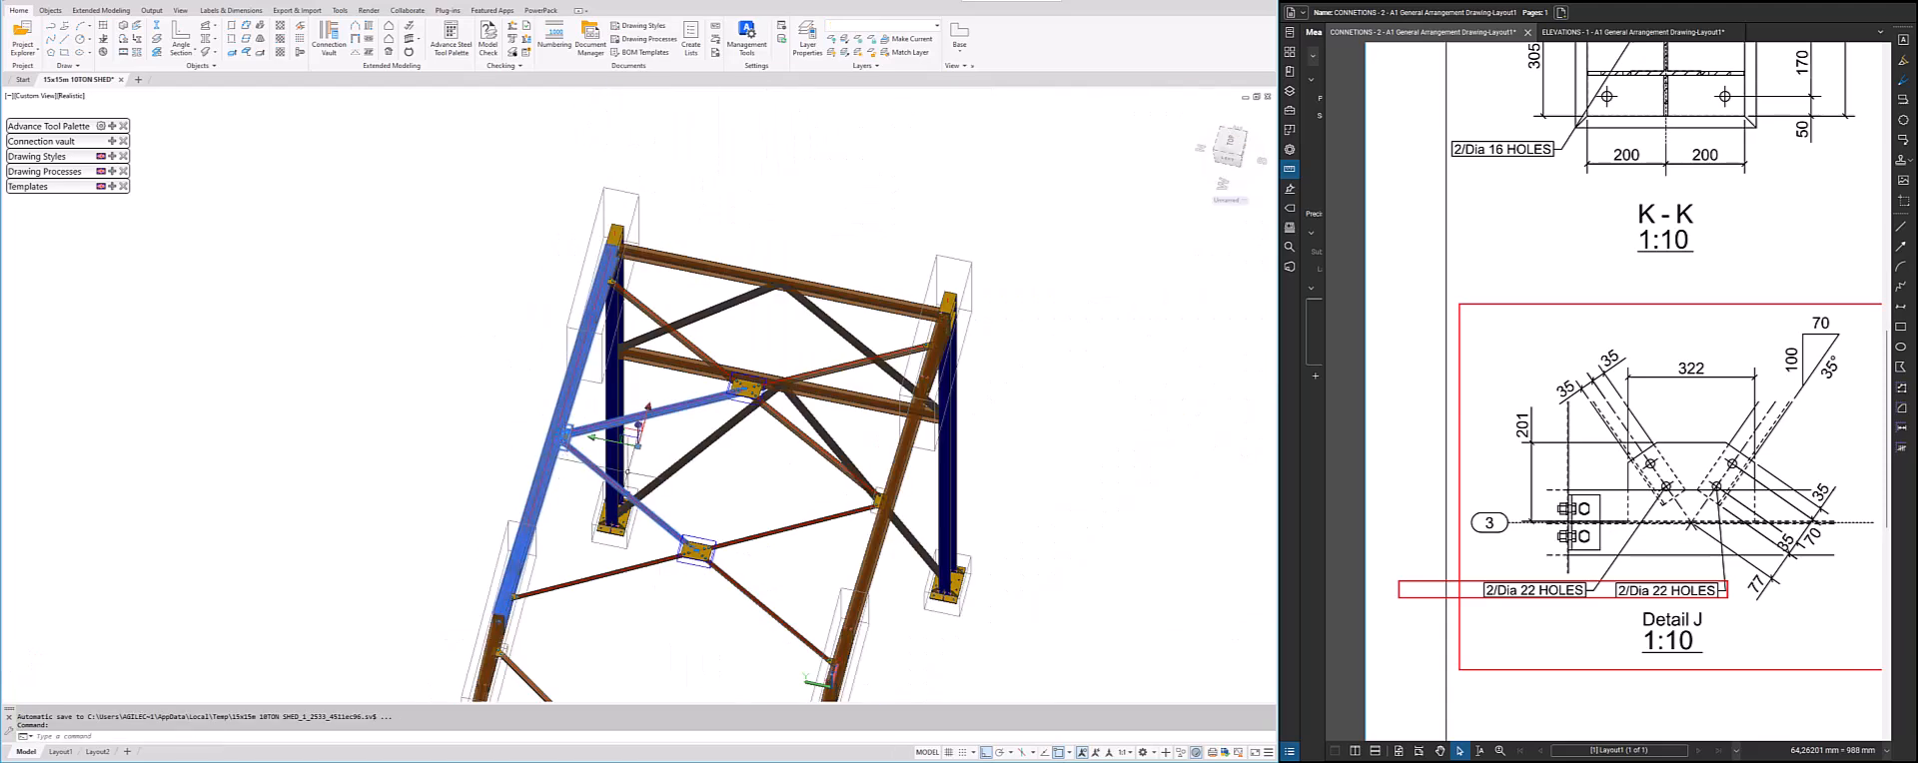
pyautogui.press('Escape')
pyautogui.keyDown('shift'); pyautogui.moveTo(722, 460); pyautogui.dragTo(506, 393, button='middle'); pyautogui.keyUp('shift')
pyautogui.moveTo(360, 375); pyautogui.dragTo(681, 315, button='middle')
pyautogui.scroll(-2, 526, 330)
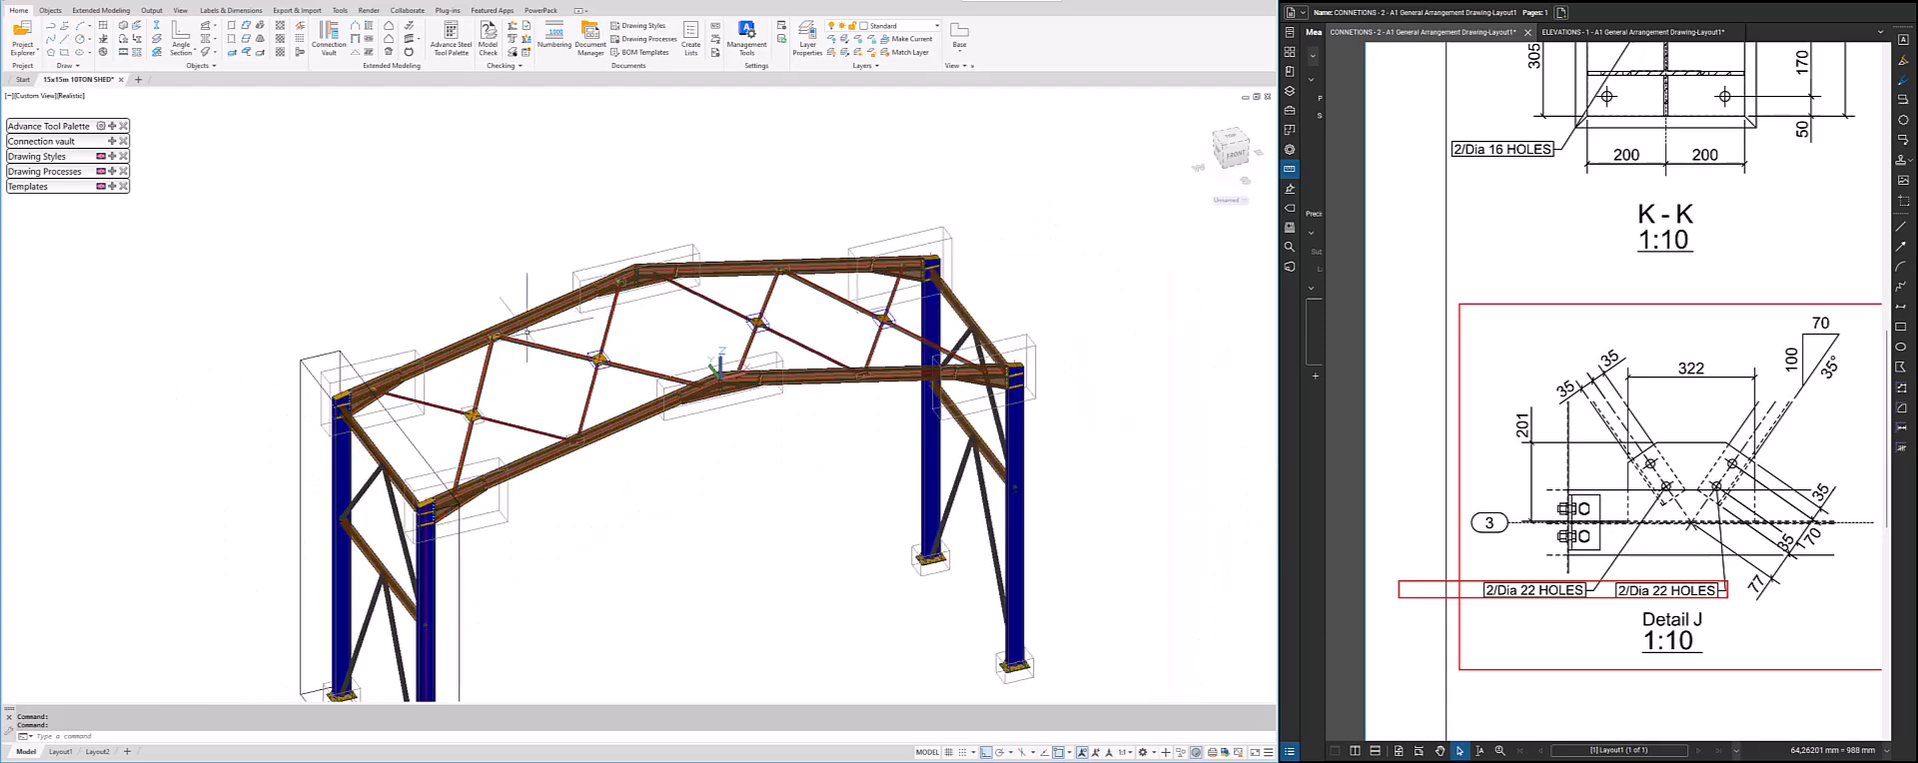
pyautogui.keyDown('shift'); pyautogui.moveTo(718, 430); pyautogui.dragTo(703, 213, button='middle'); pyautogui.keyUp('shift')
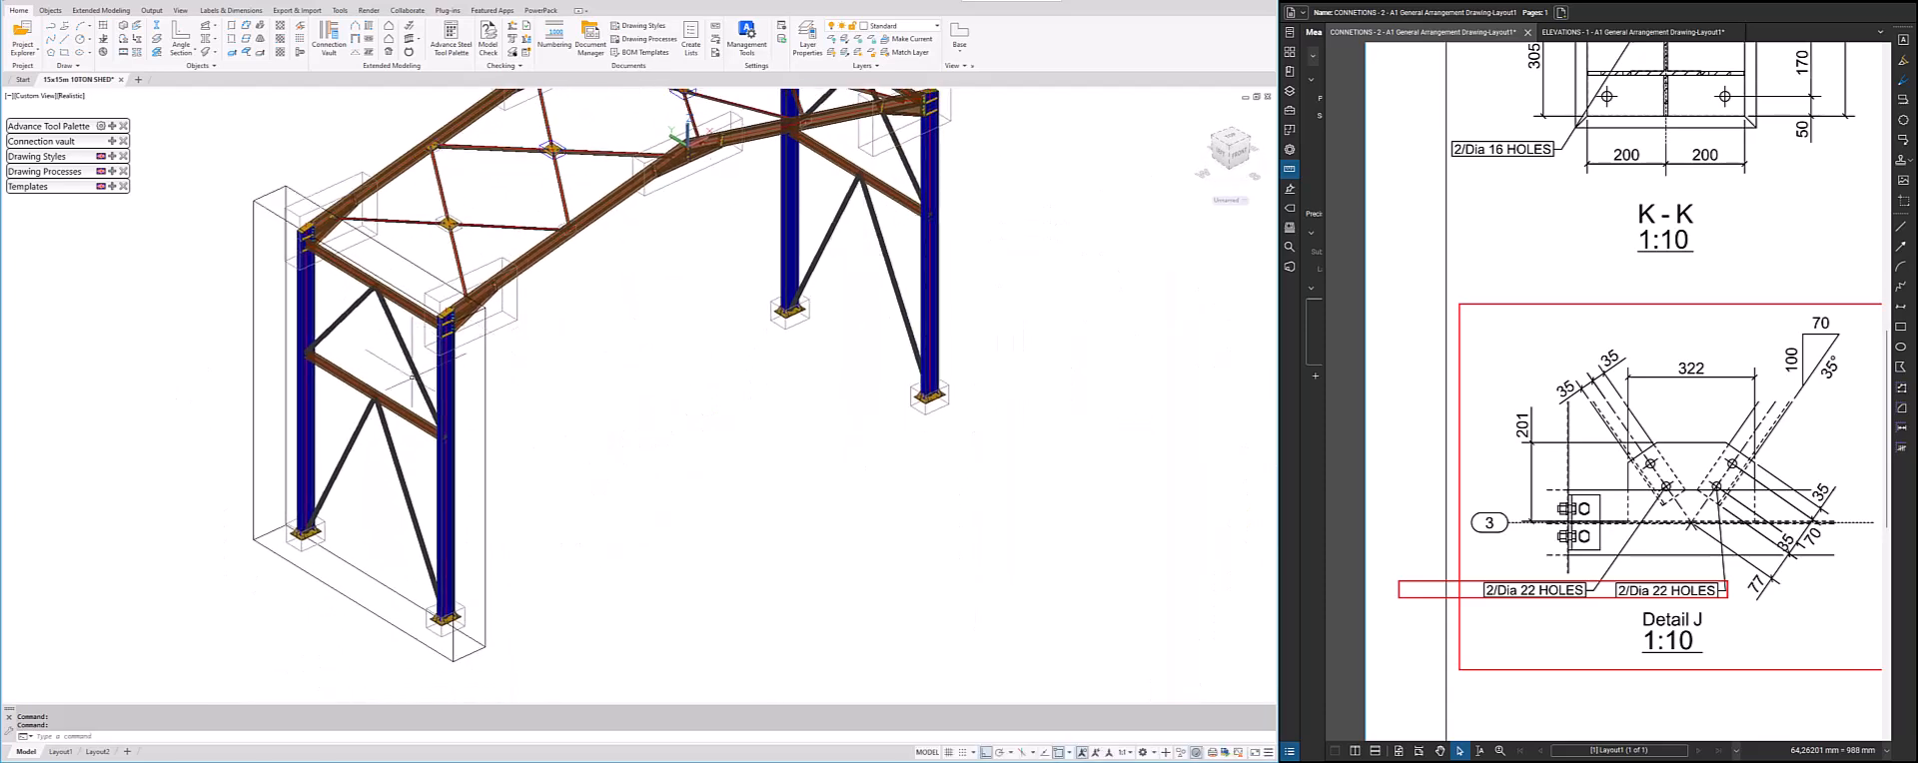